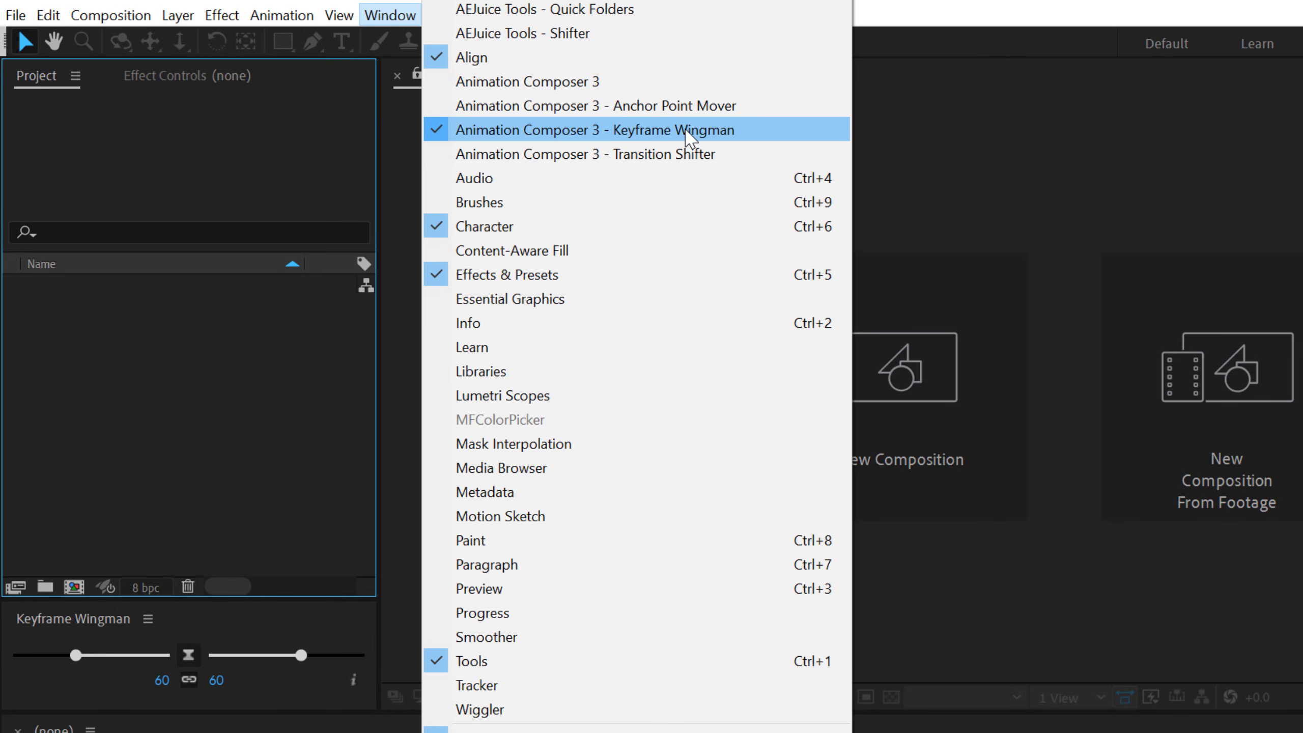
- Create a 1920 x 1080 px, 60 fps composition named Title_01 and set its preview resolution to Full
left_click(309, 332)
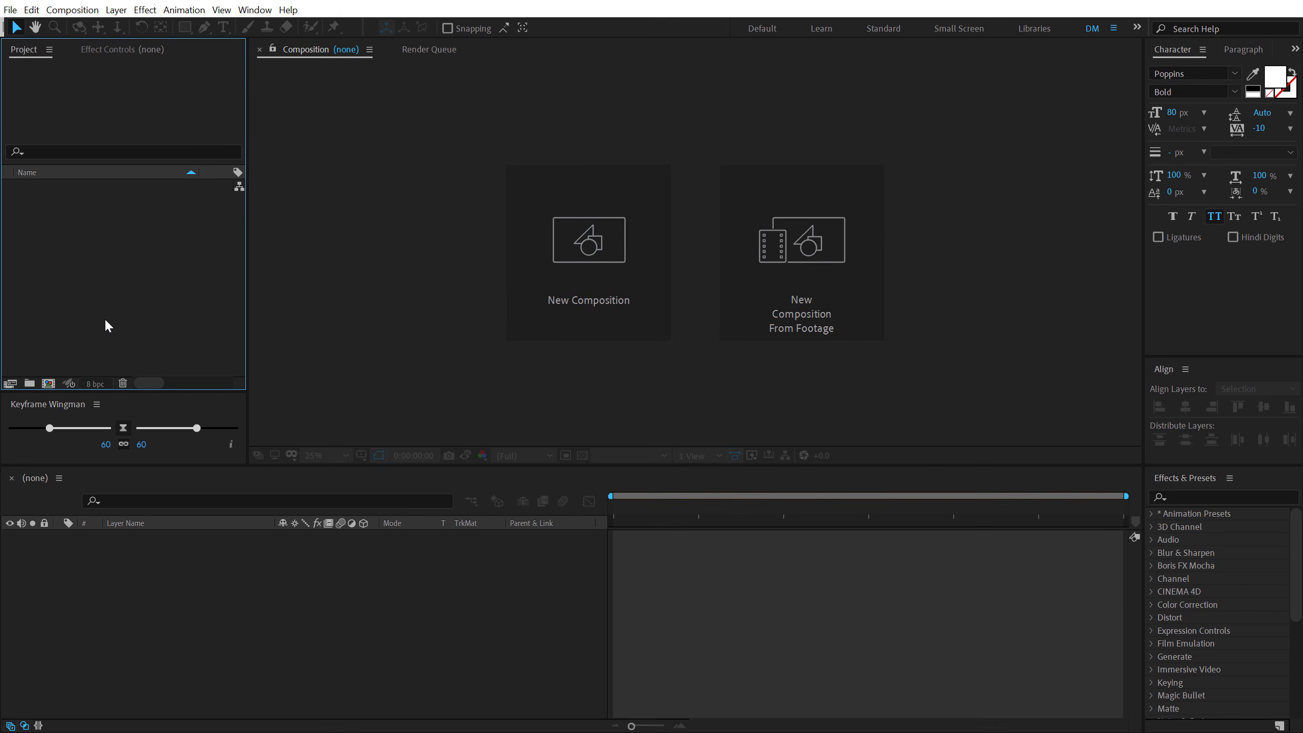
left_click(607, 272)
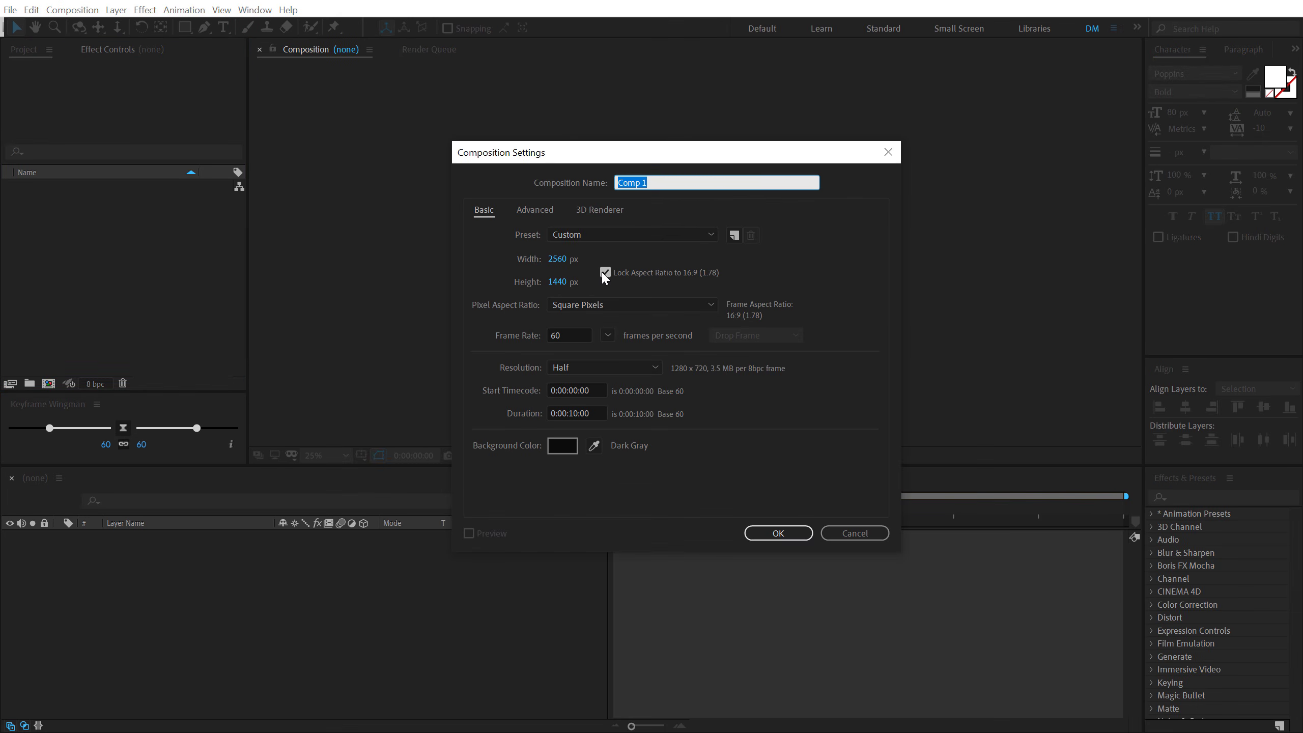
left_click(558, 259)
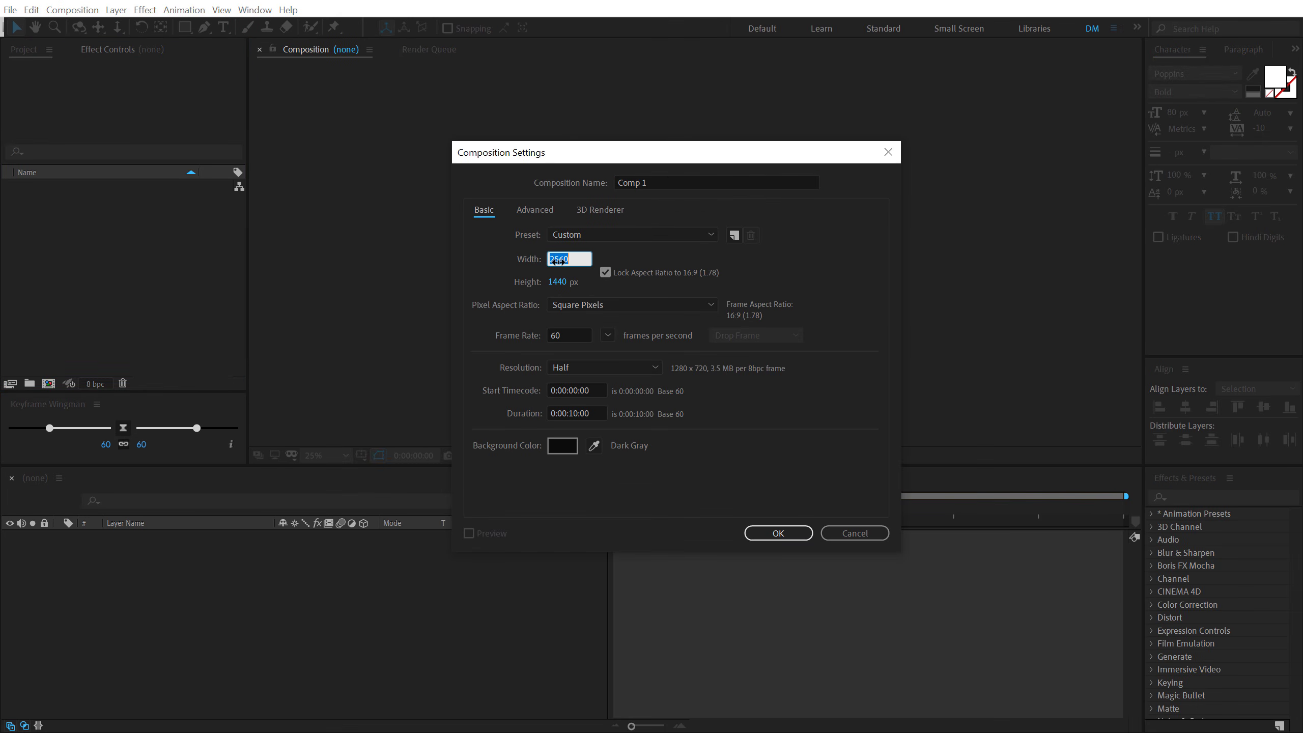
type("1920")
left_click(579, 334)
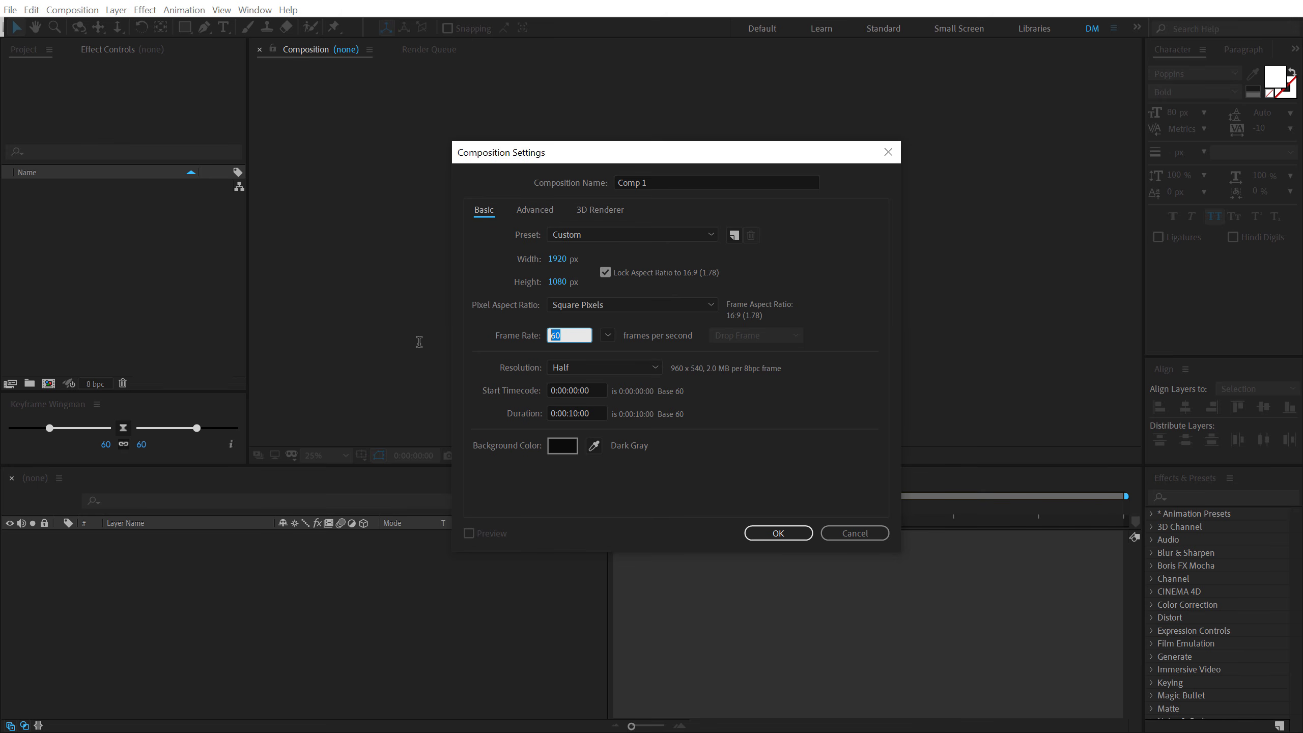
left_click(649, 180)
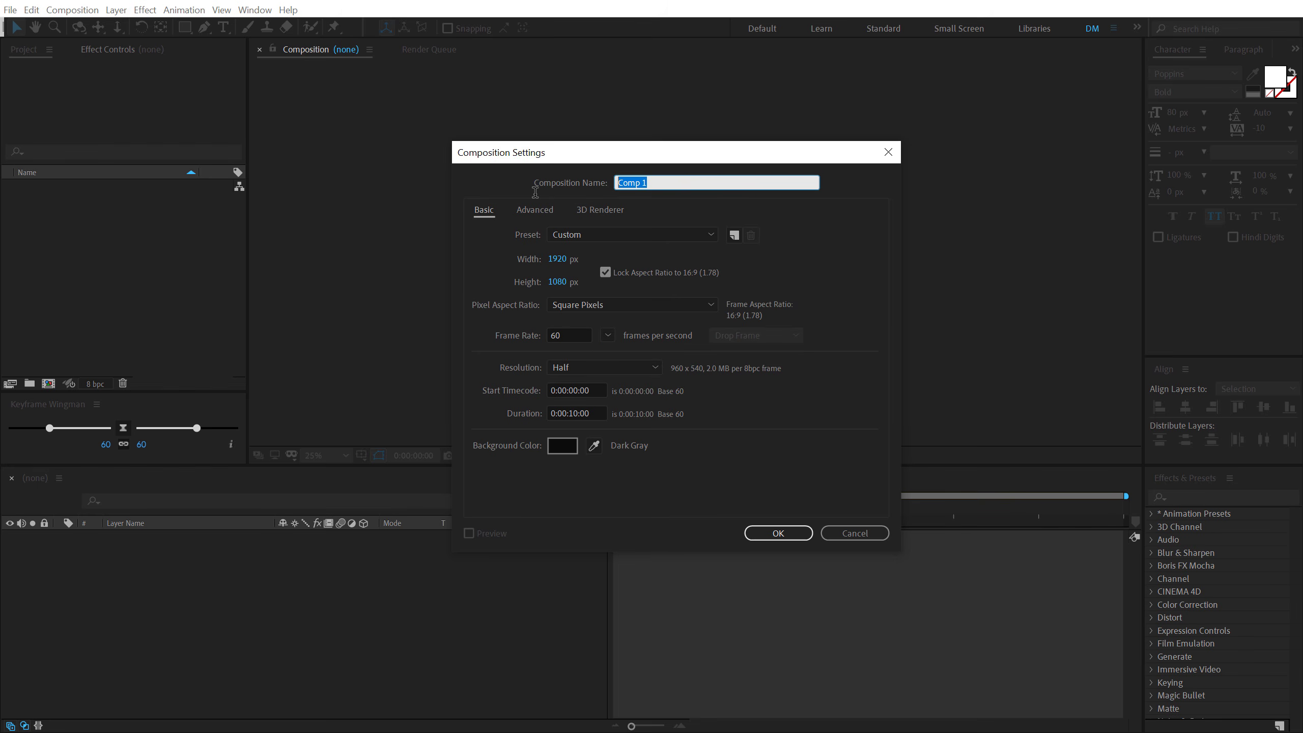
type("Title_01")
left_click(778, 533)
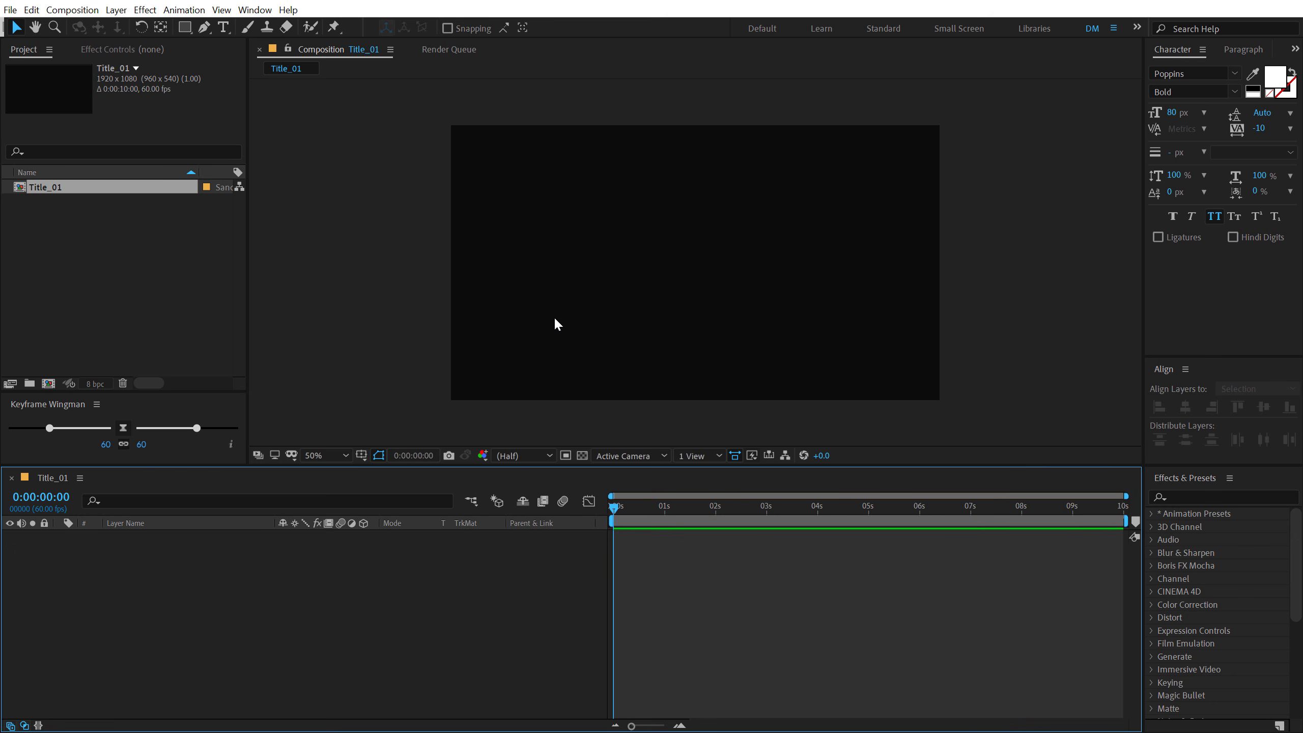
left_click(519, 455)
left_click(513, 490)
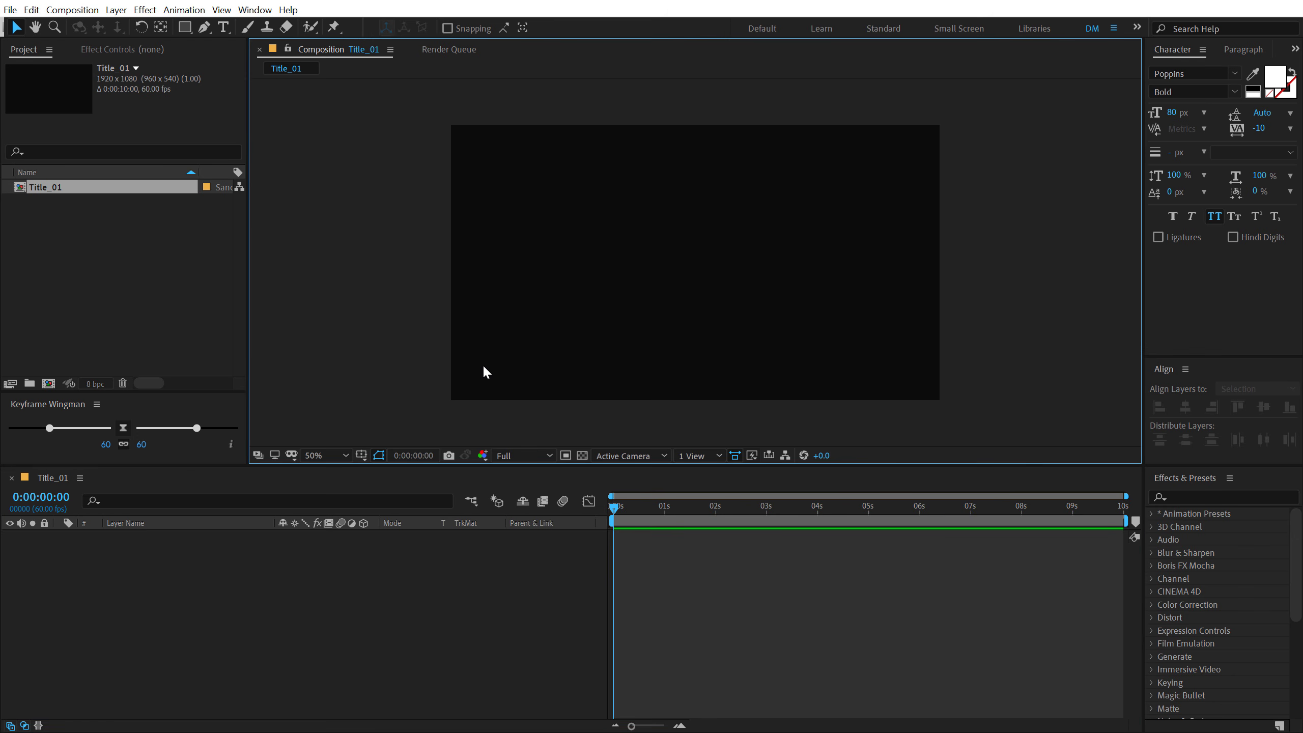
- Add a text layer reading "Elegant Title." and turn off All Caps for it
left_click(223, 27)
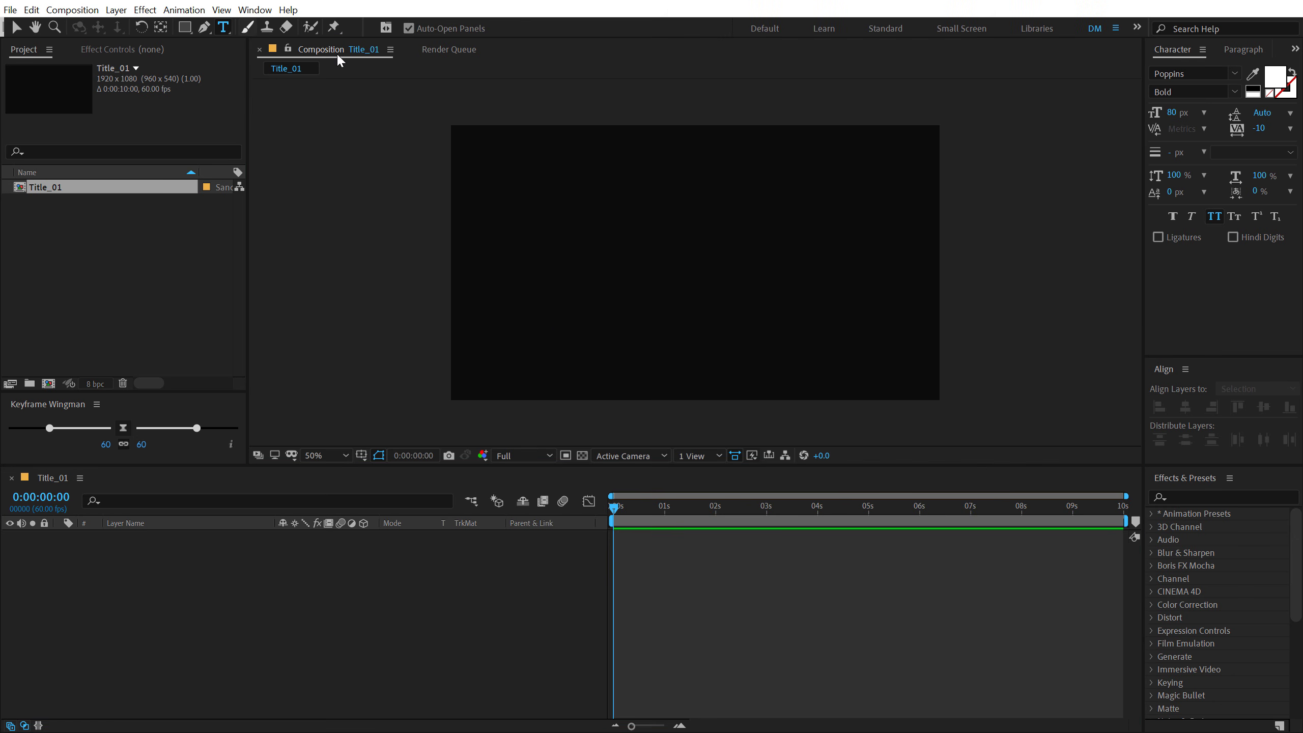
left_click(589, 257)
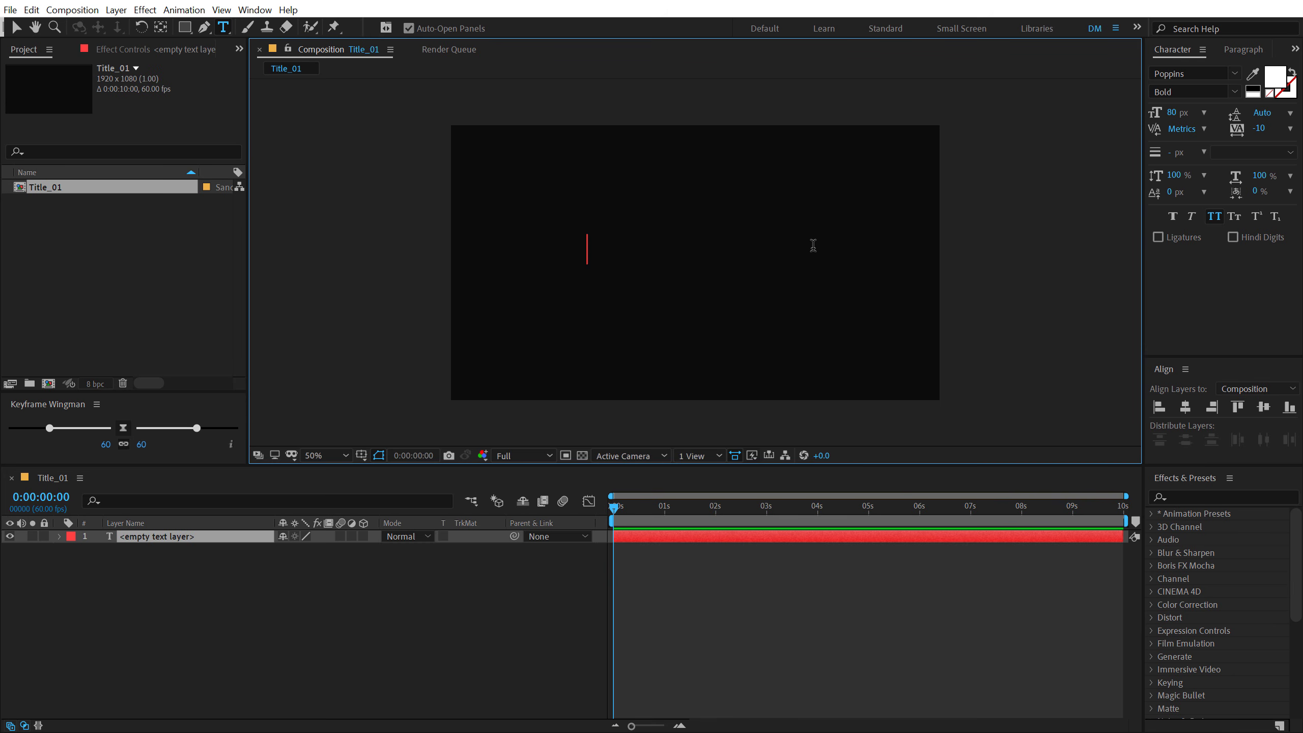
type("El")
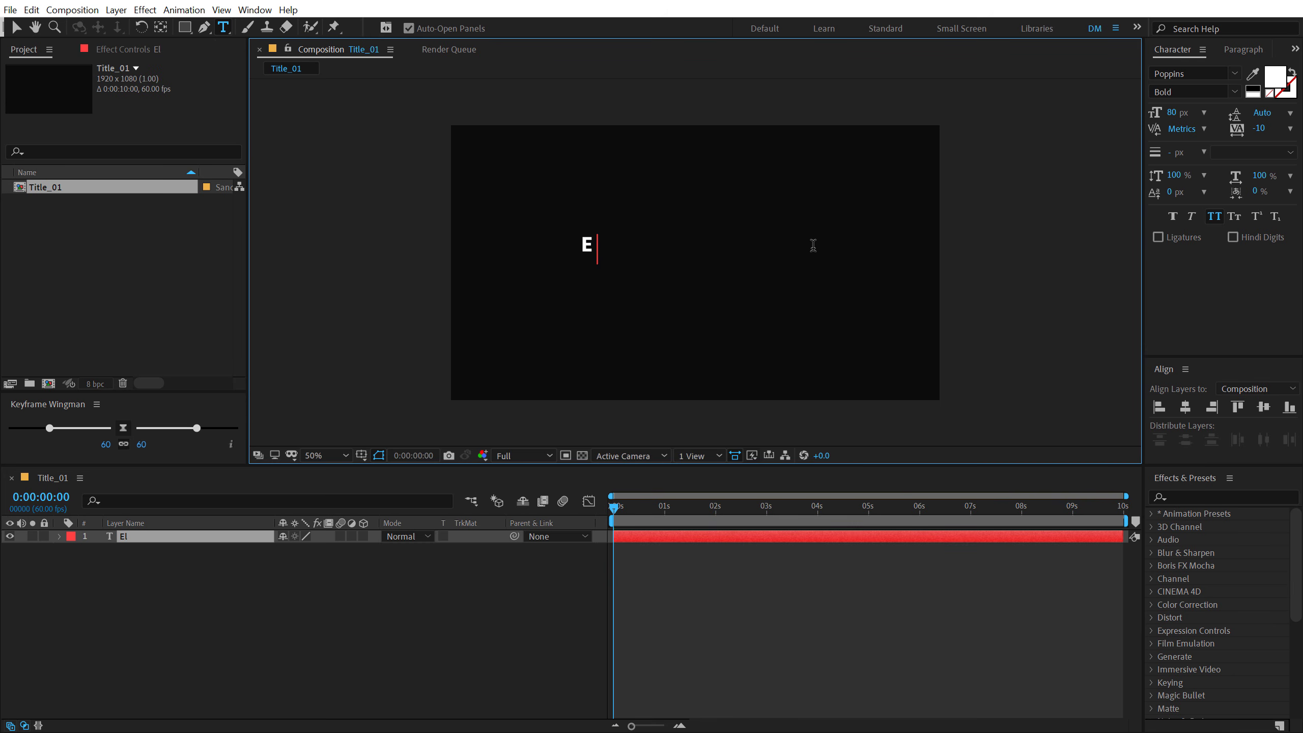
type("egant Title")
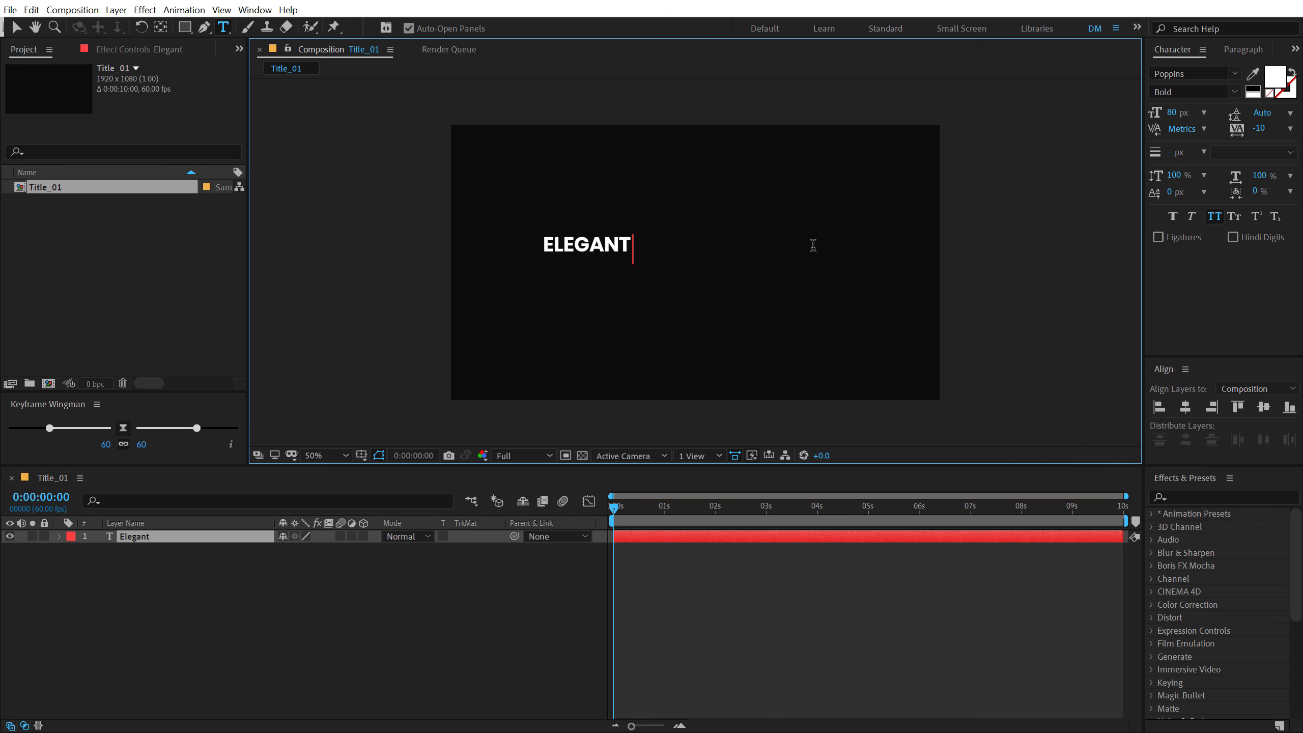
type(".")
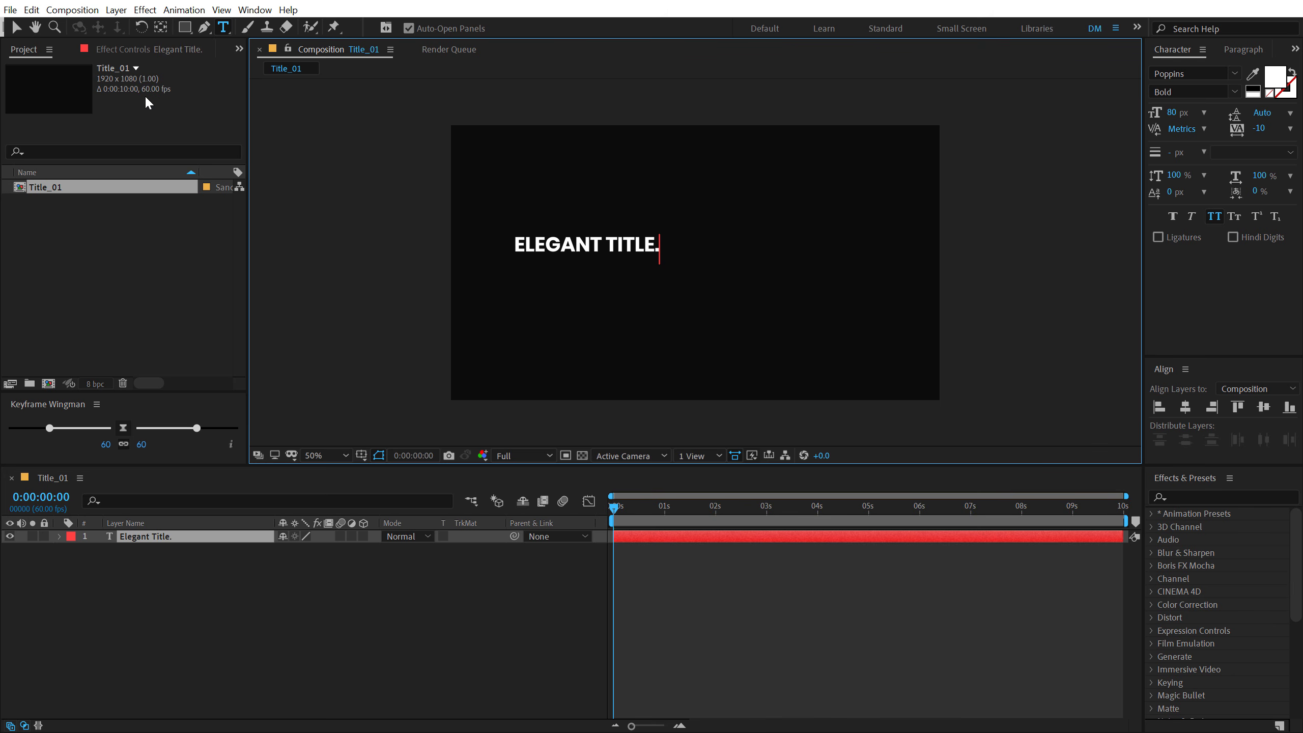
left_click(16, 27)
left_click(1214, 216)
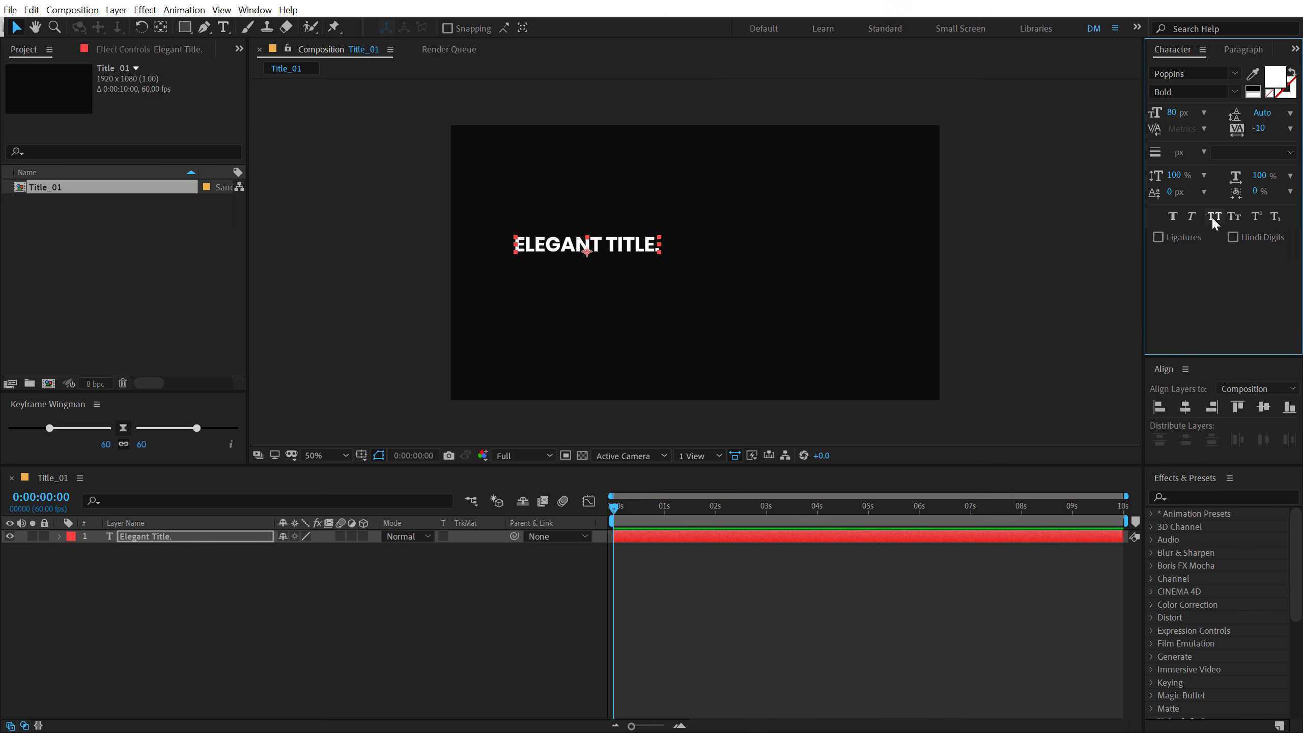
- Set the title's font size to 120 px and centre it horizontally and vertically in the composition
left_click(1185, 408)
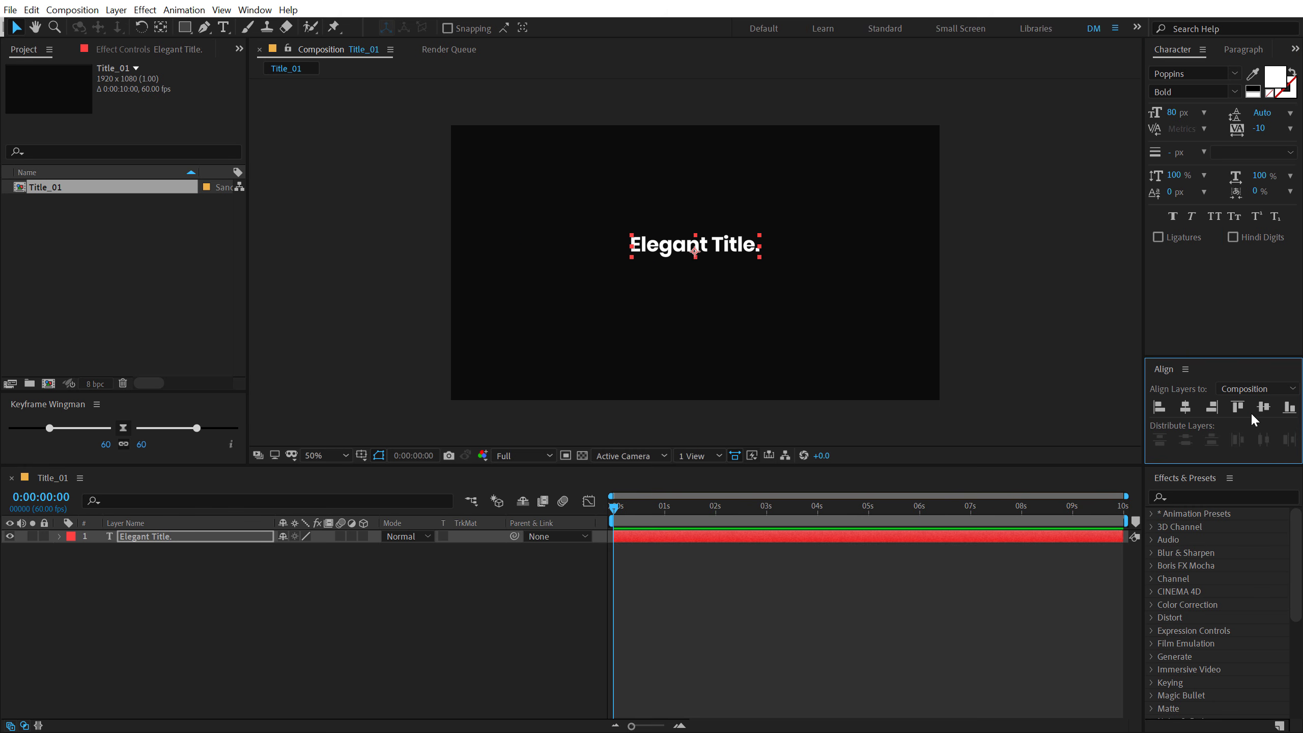
left_click(1263, 407)
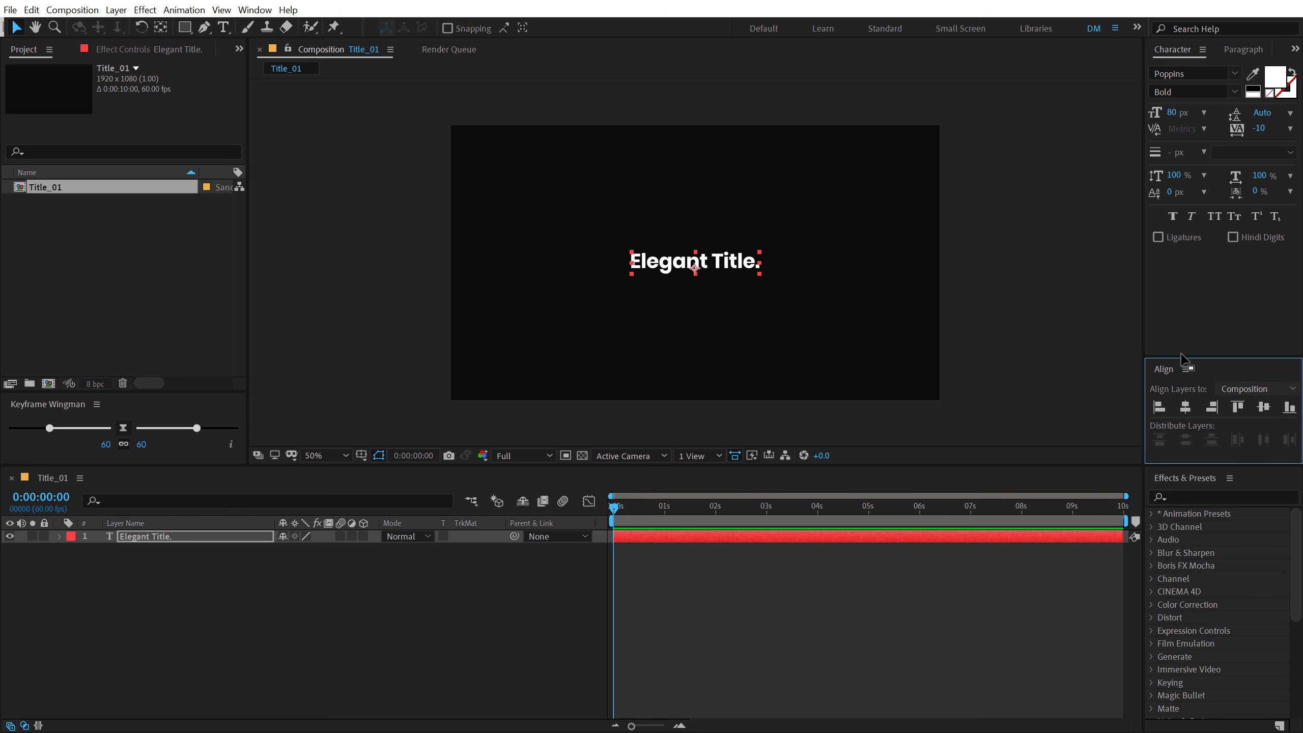
left_click(1172, 113)
type("120")
key("Return")
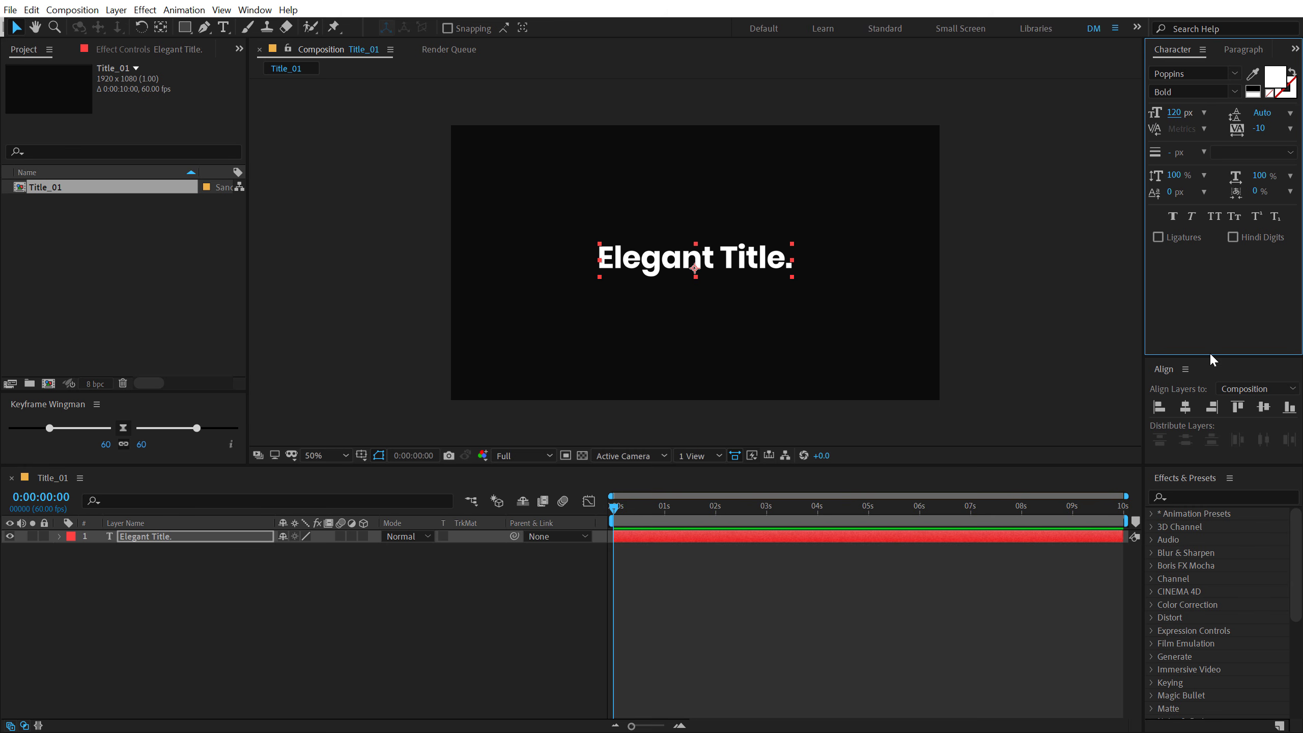
left_click(1185, 407)
left_click(1263, 408)
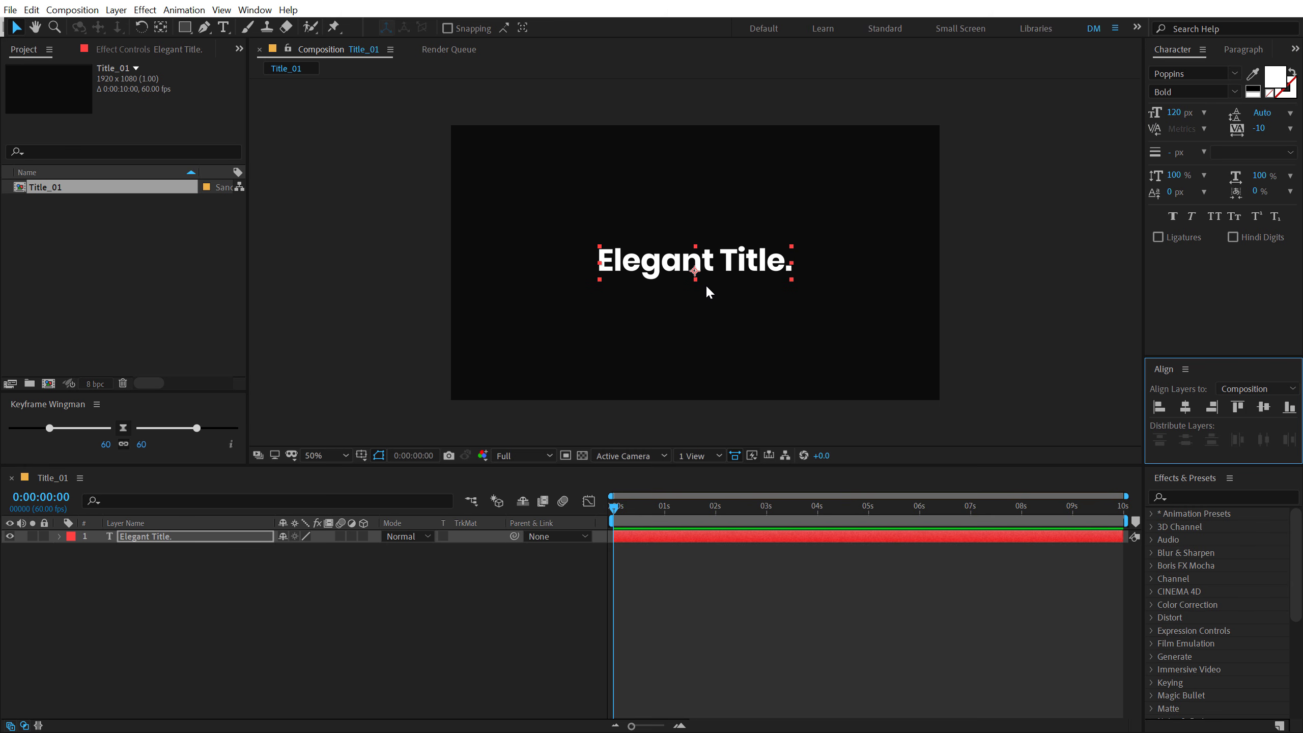
- Centre the title layer's anchor point on its text
key(".")
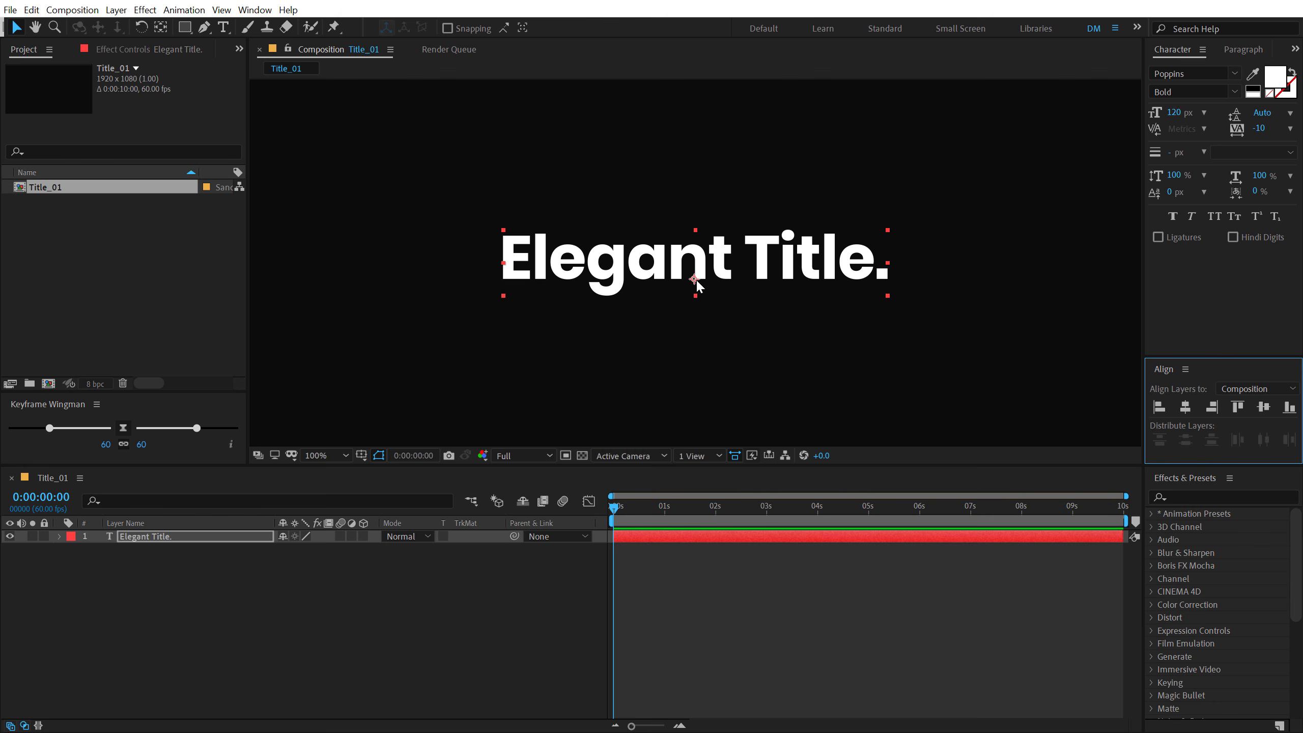
double_click(162, 31, "ctrl")
left_click(273, 104)
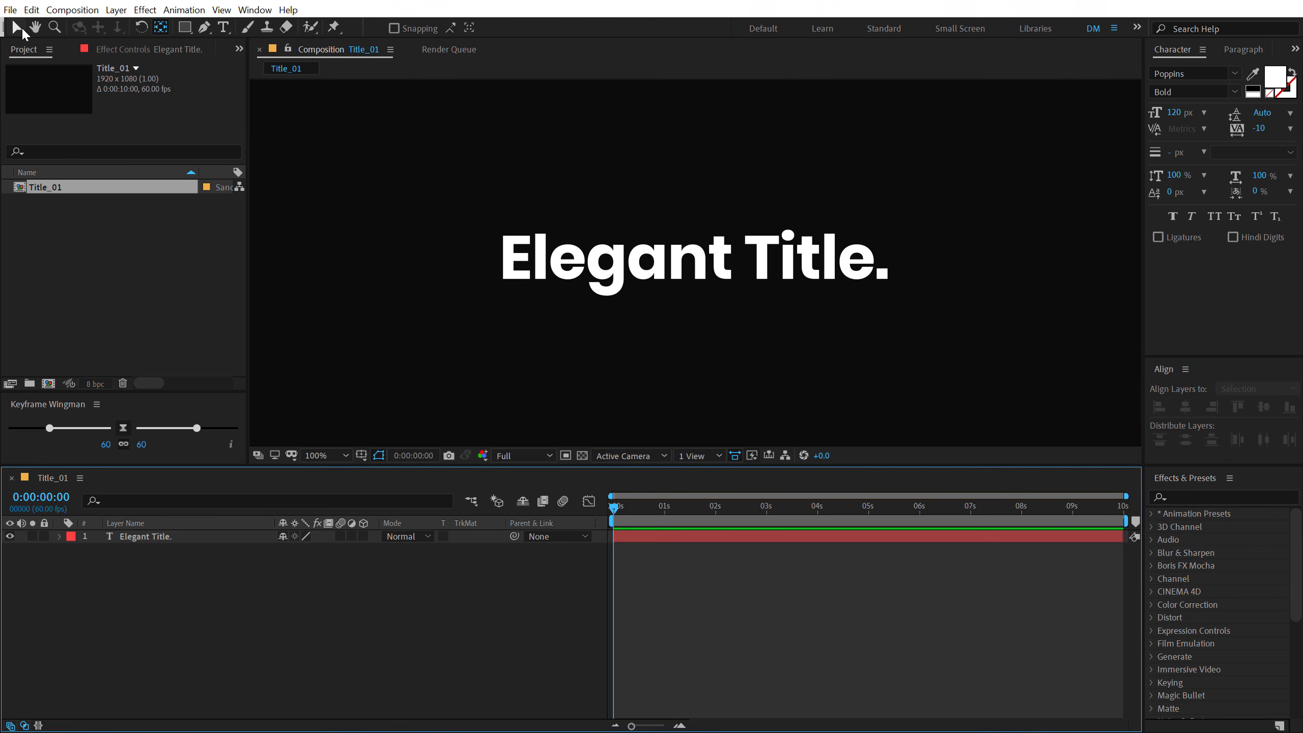
left_click(20, 29)
left_click(657, 278)
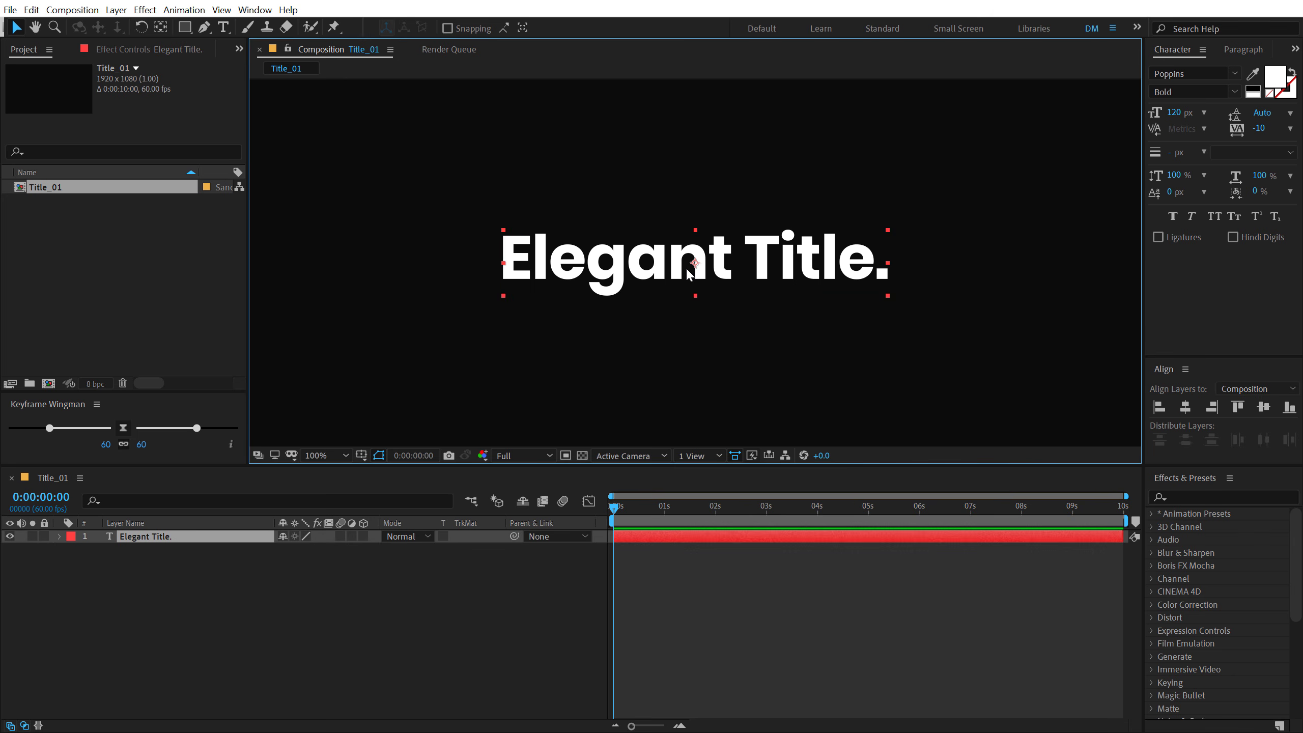
- Draw a thin rectangle about 759 x 14 px on a new shape layer, just below the title text
left_click(185, 27)
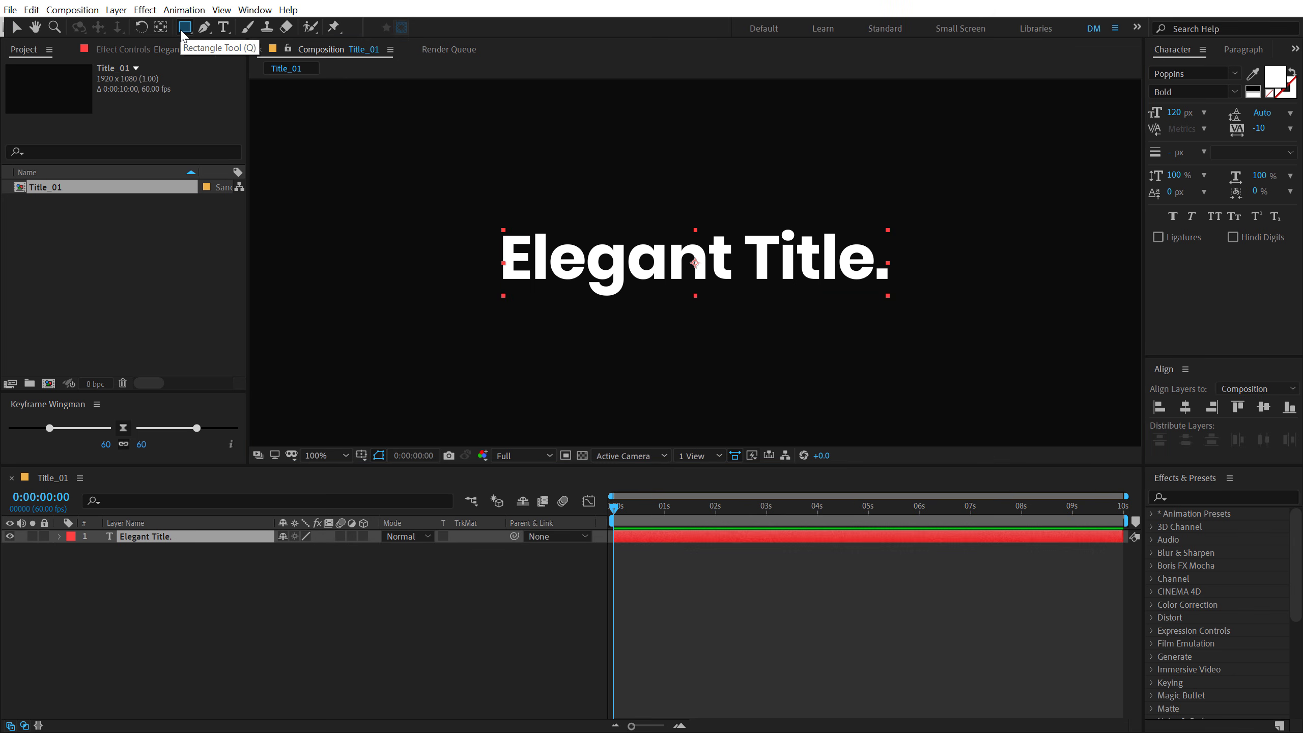
left_click(326, 671)
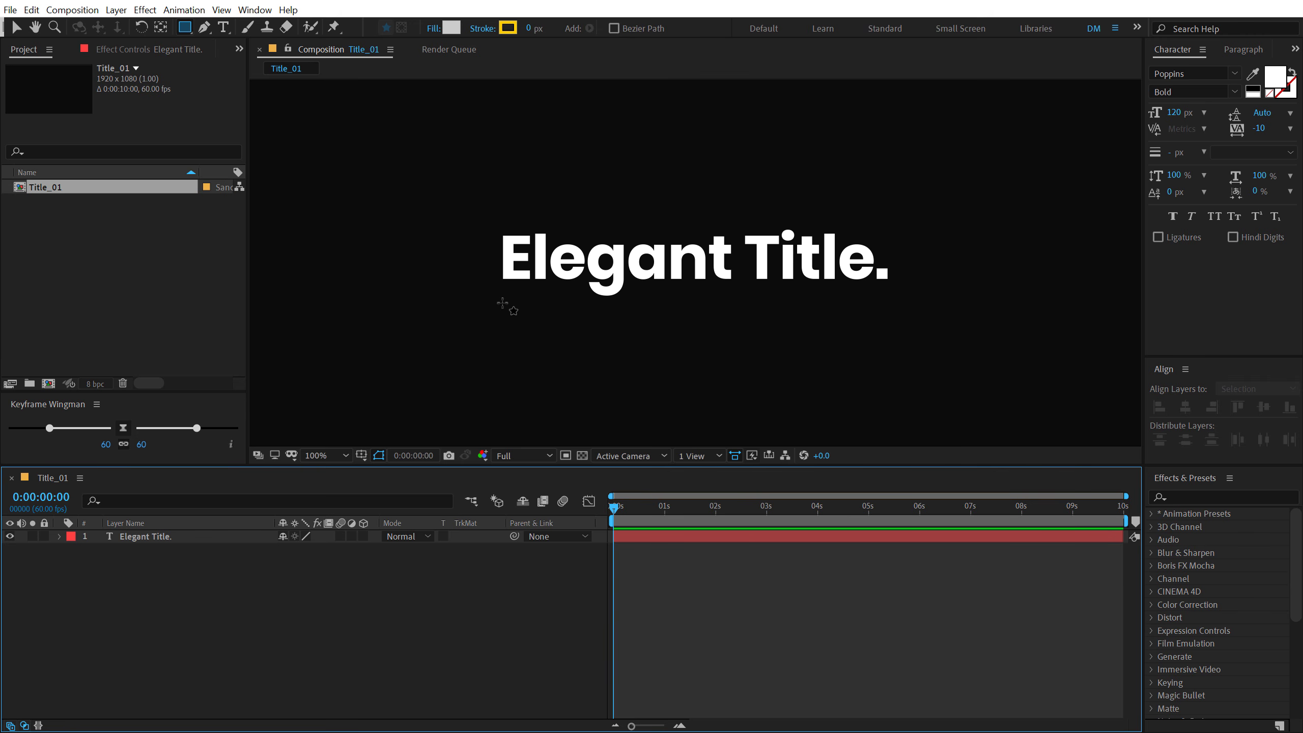
left_click_drag(502, 302, 889, 309)
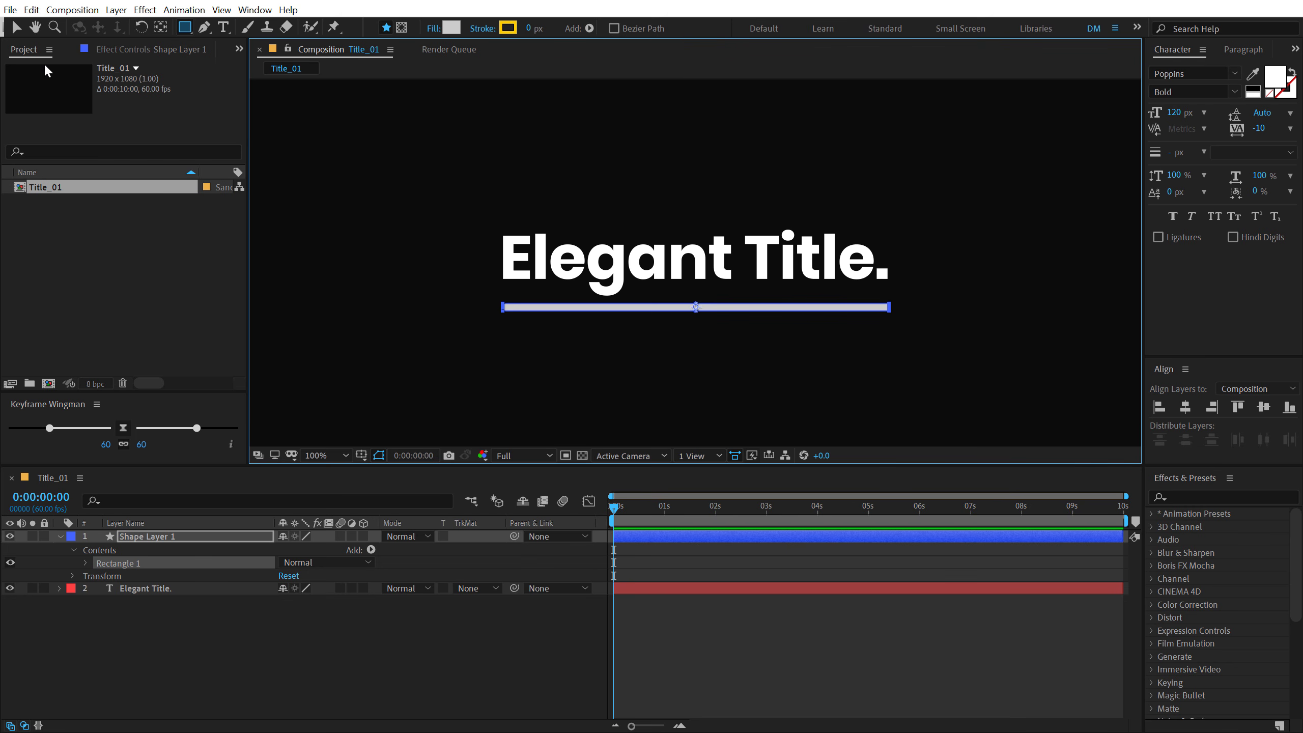
left_click(17, 28)
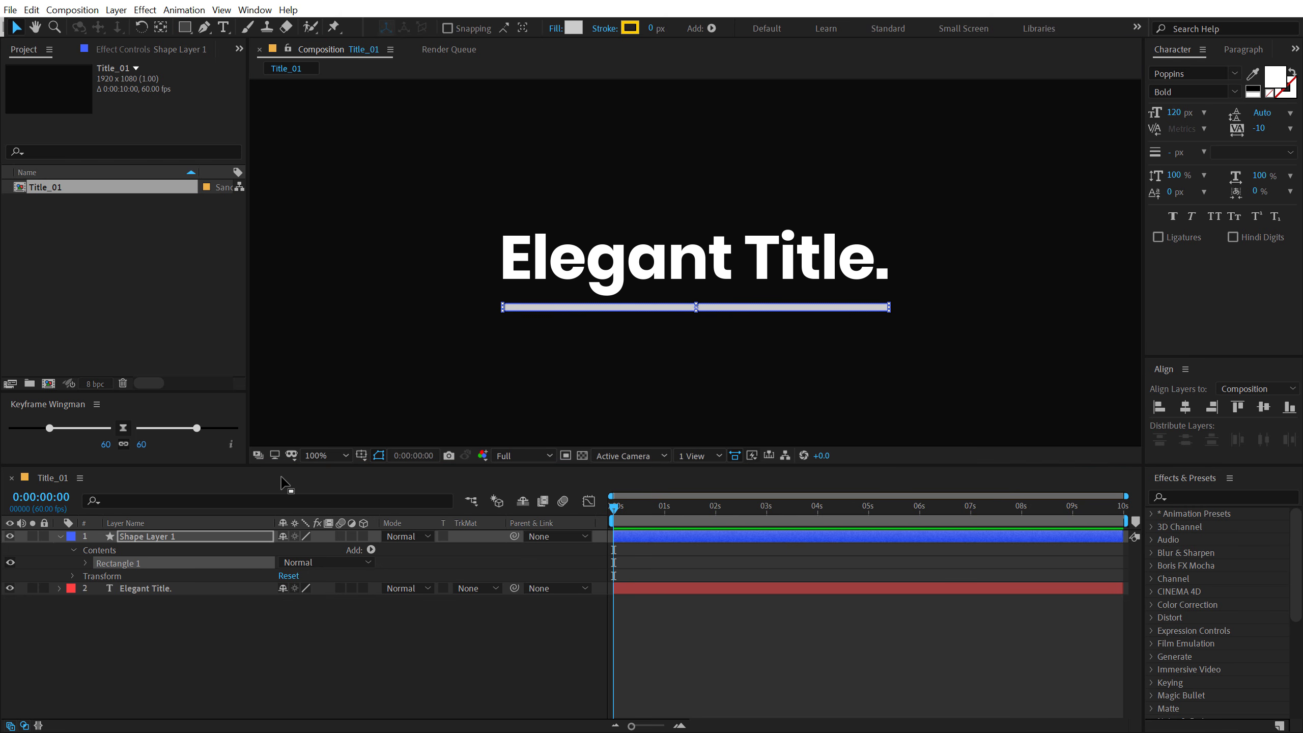
- Set the underline rectangle's path size to 800 x 15
left_click(86, 564)
left_click(97, 574)
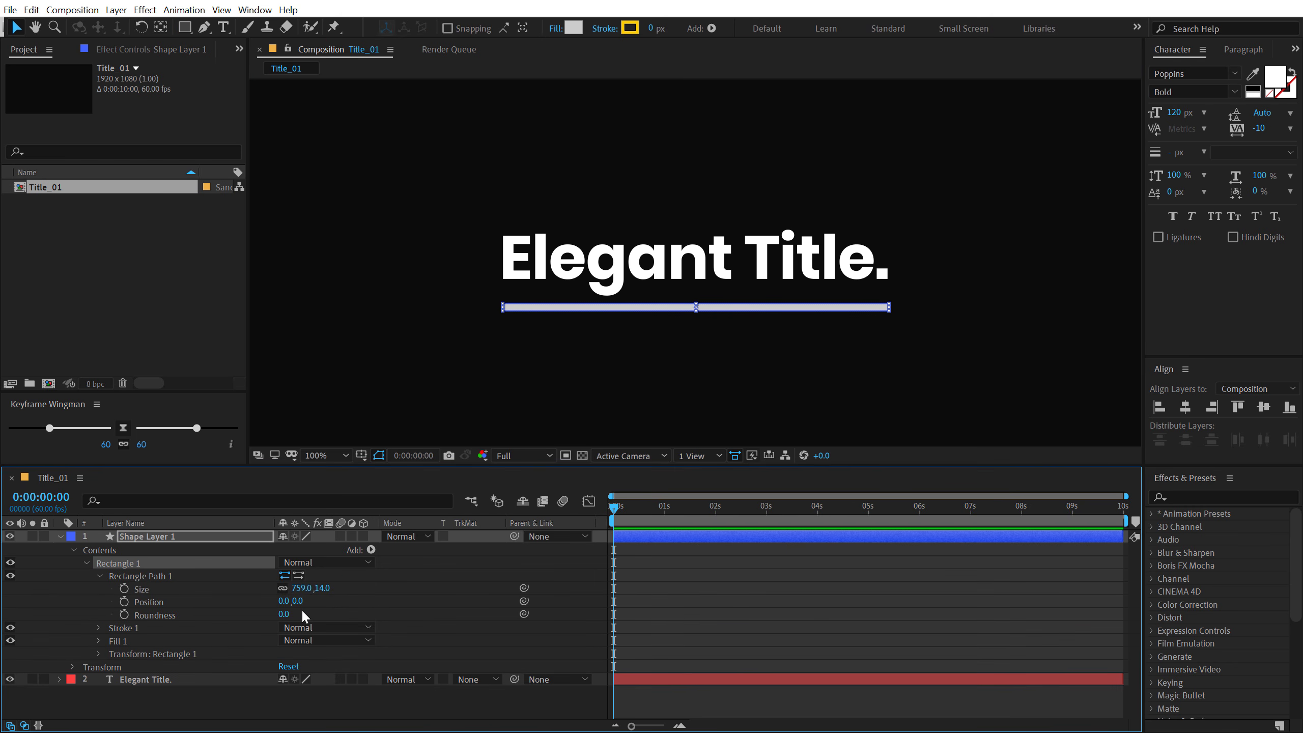
left_click(302, 588)
type("800")
key("Return")
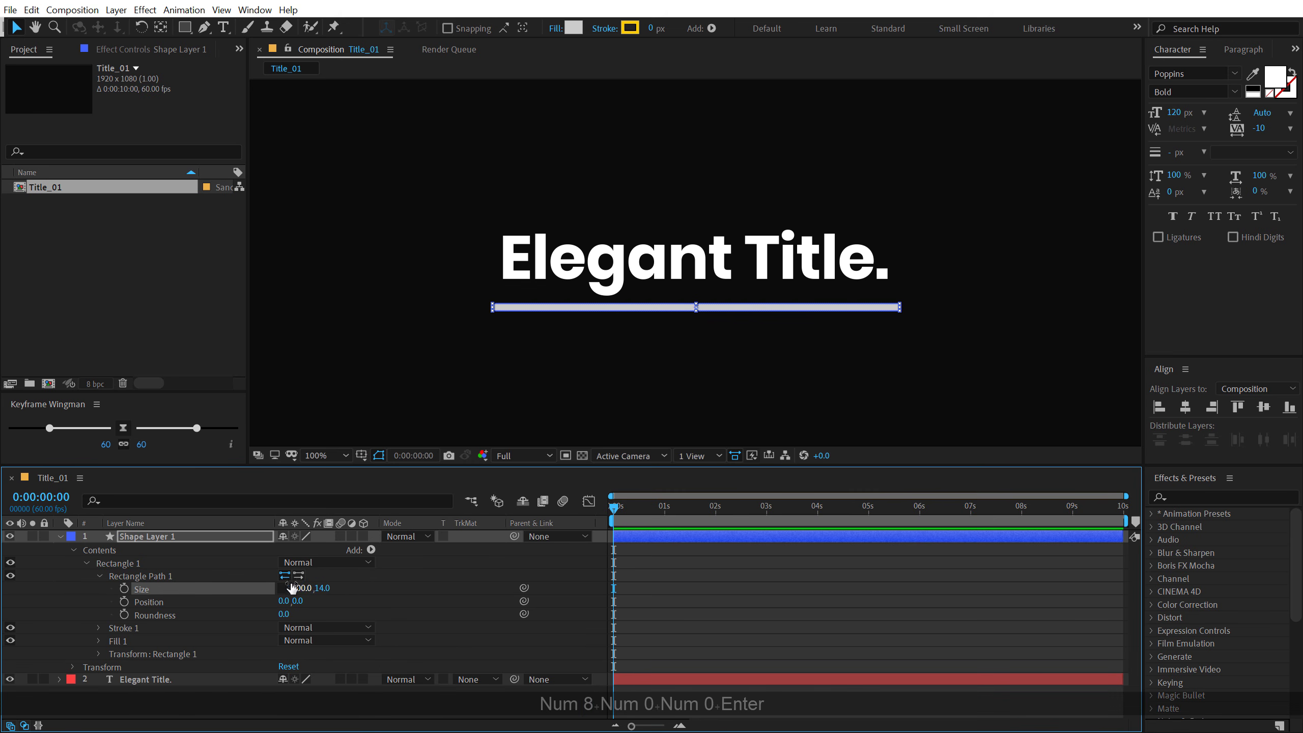
left_click(322, 589)
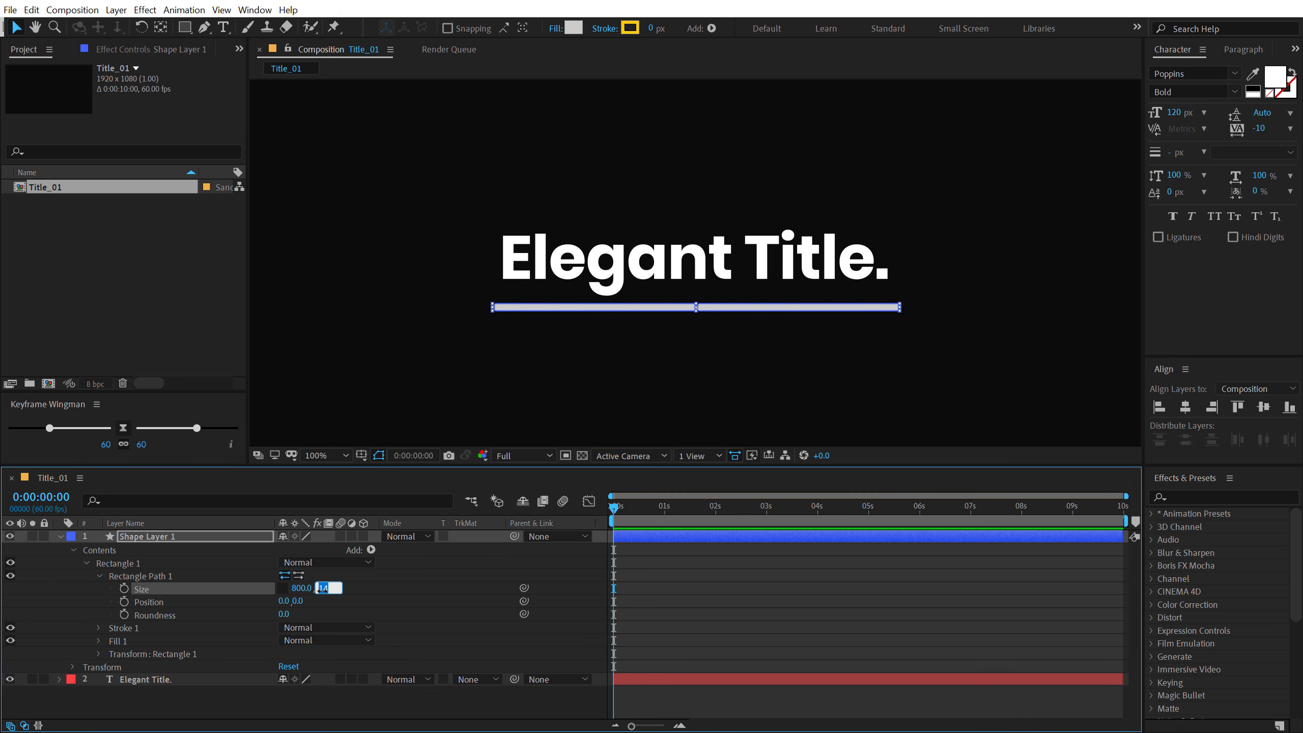
type("15")
key("Return")
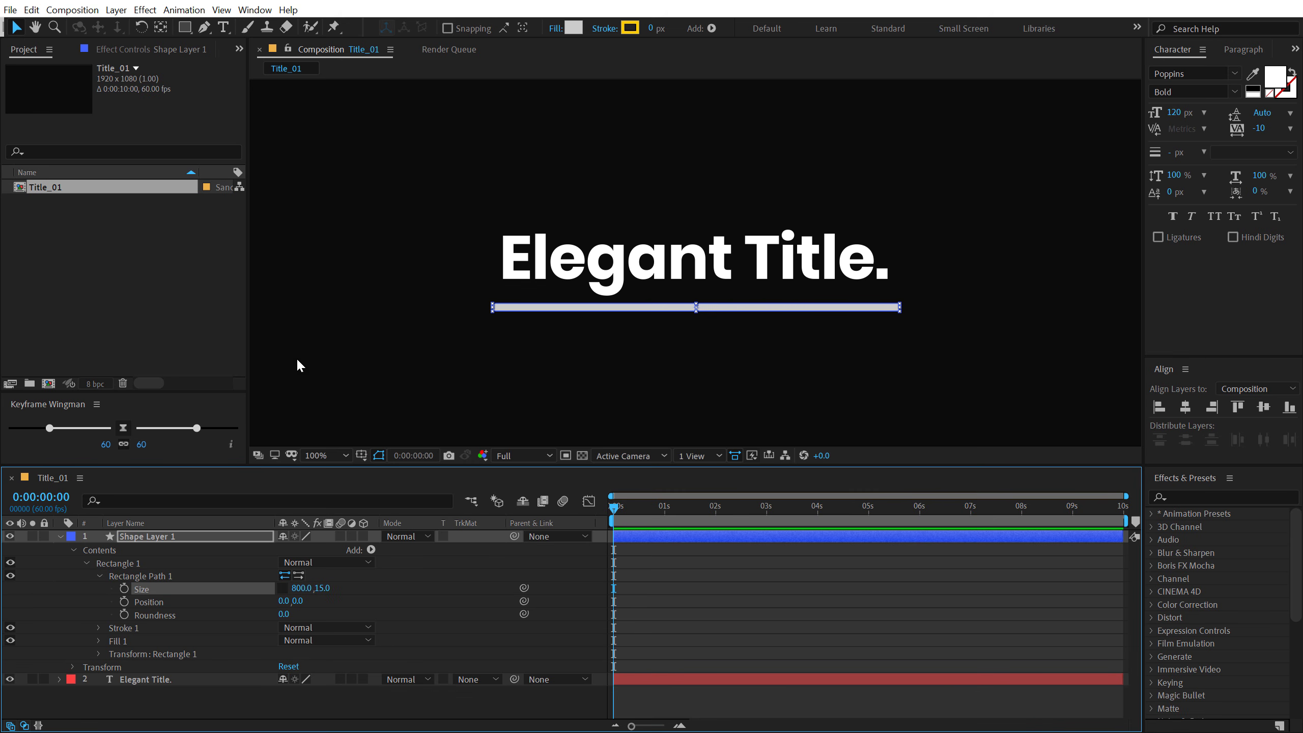
- Apply the Fill effect to the underline shape layer and set its colour to yellow-orange FFBE00
left_click(1182, 496)
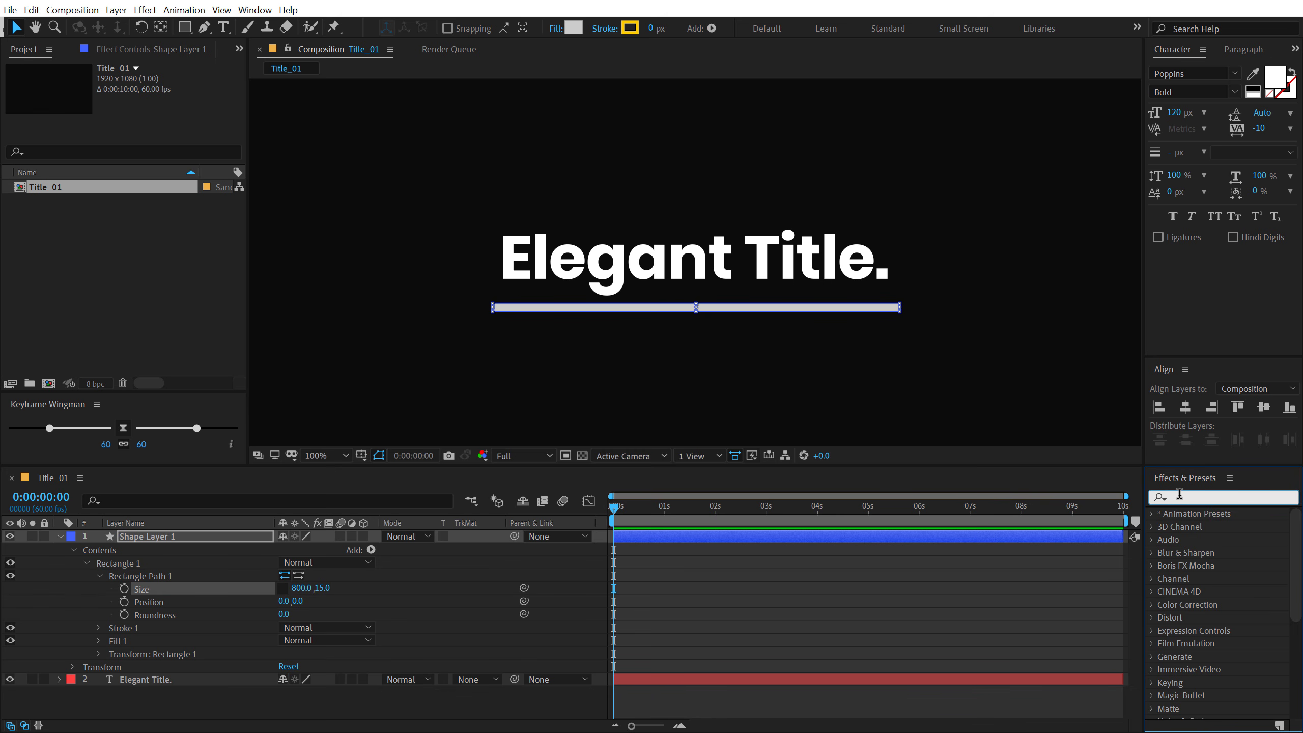
type("fill")
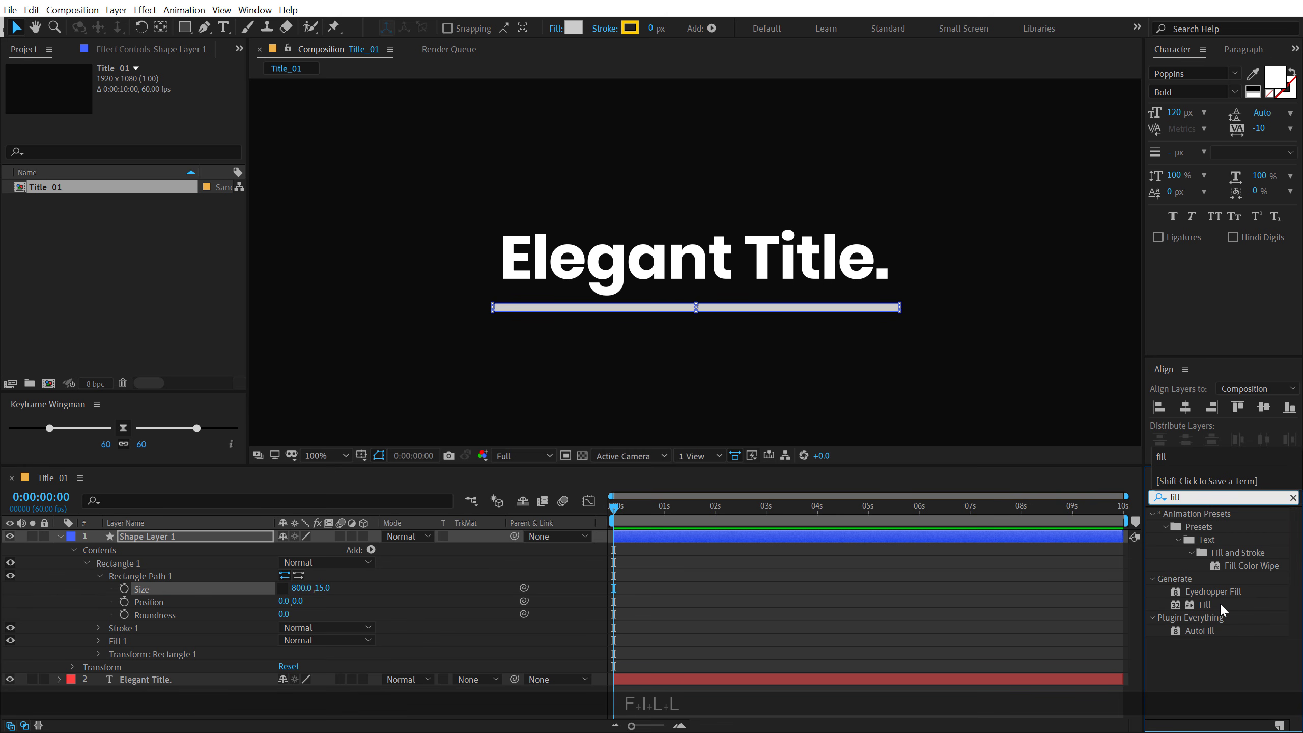
double_click(1210, 601)
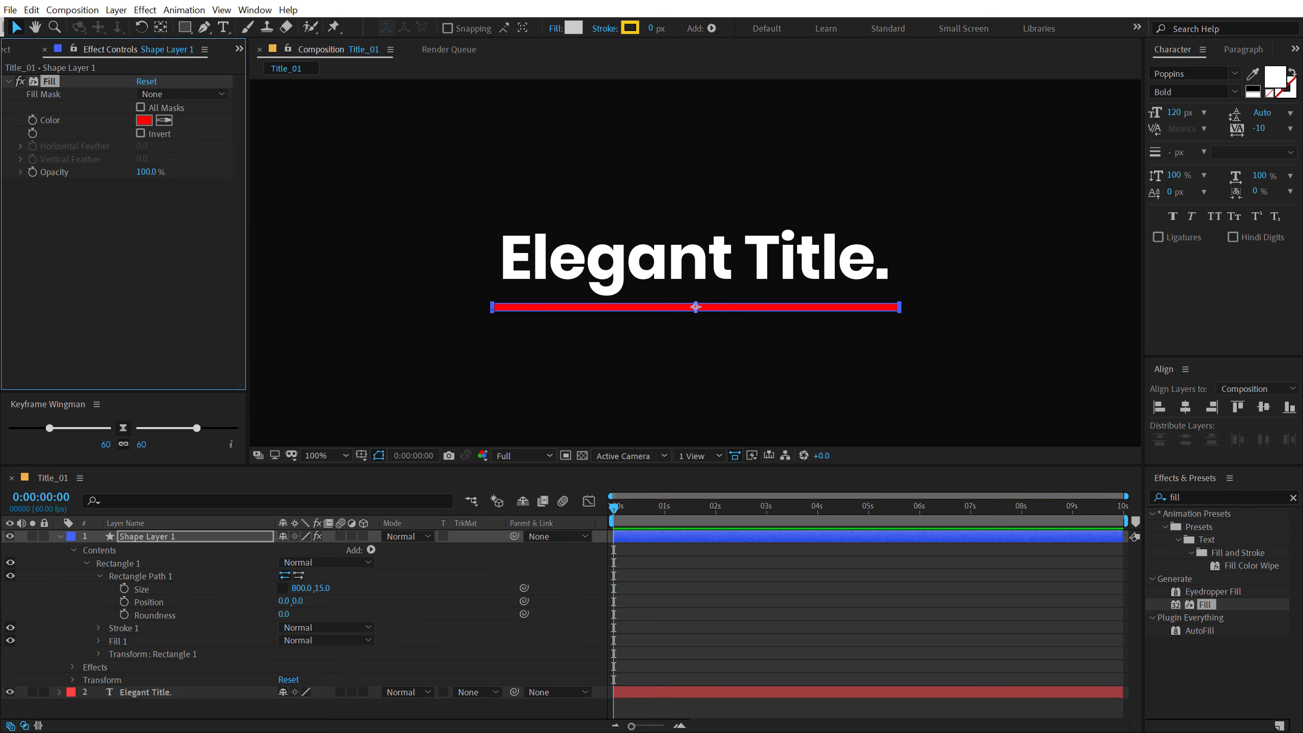
left_click(145, 120)
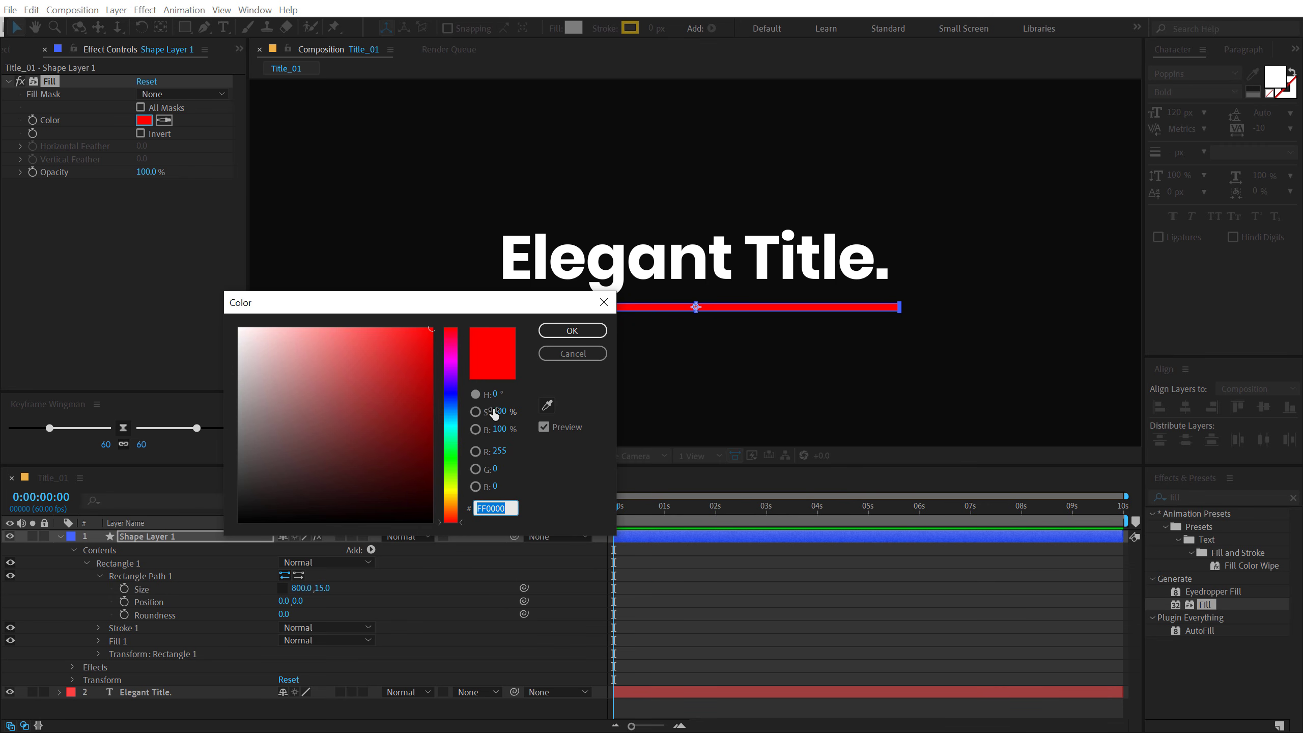
left_click_drag(458, 488, 456, 500)
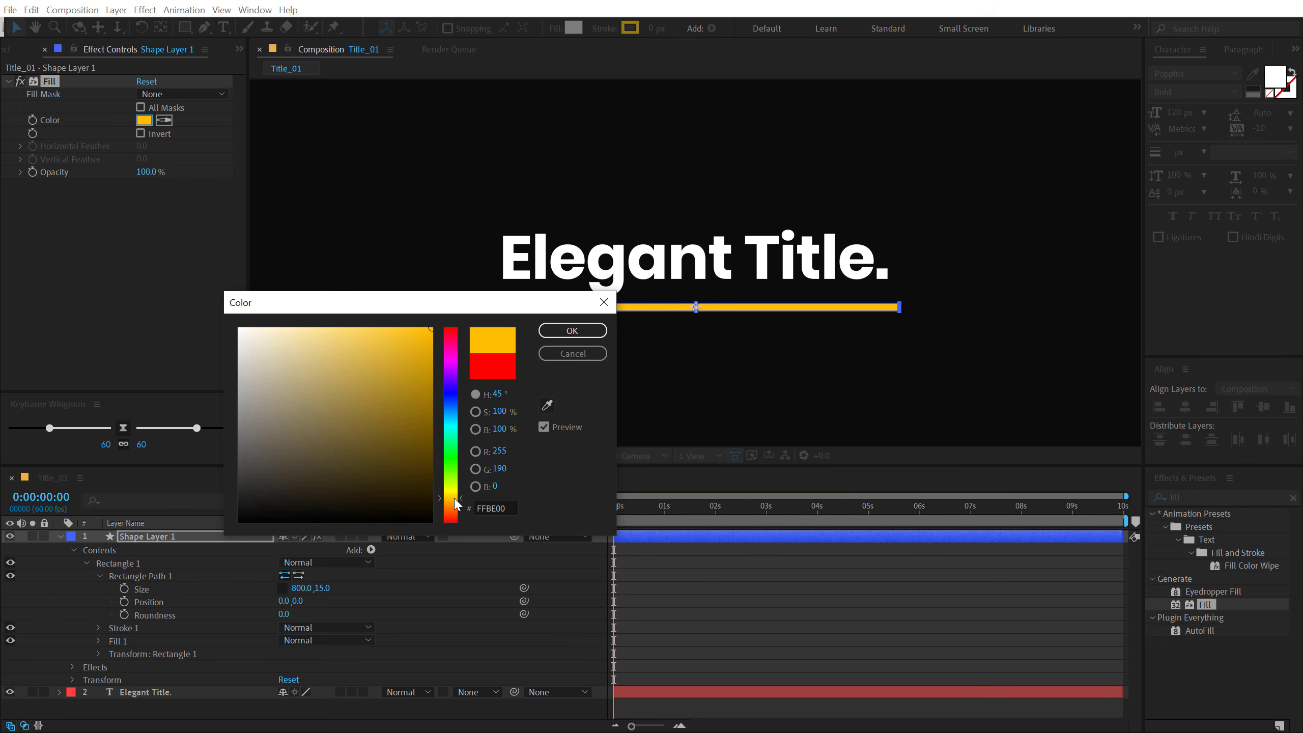
left_click(572, 330)
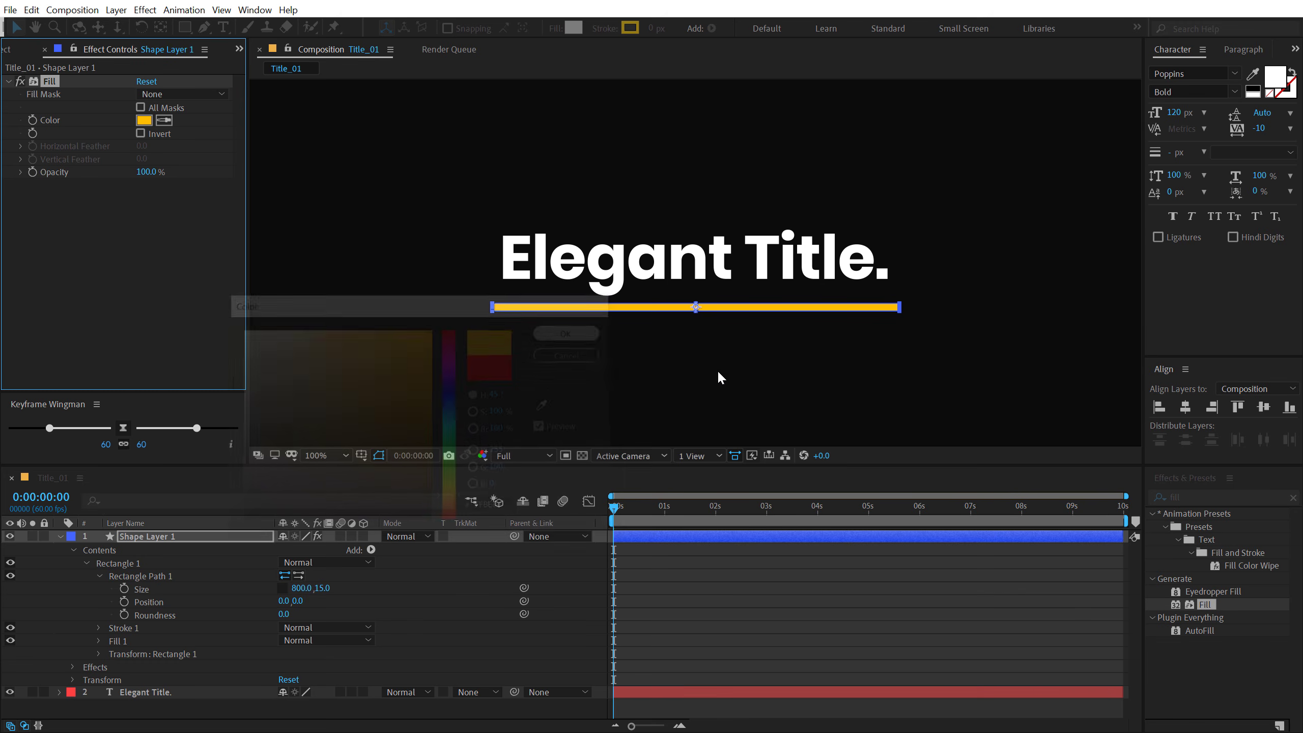
left_click(734, 616)
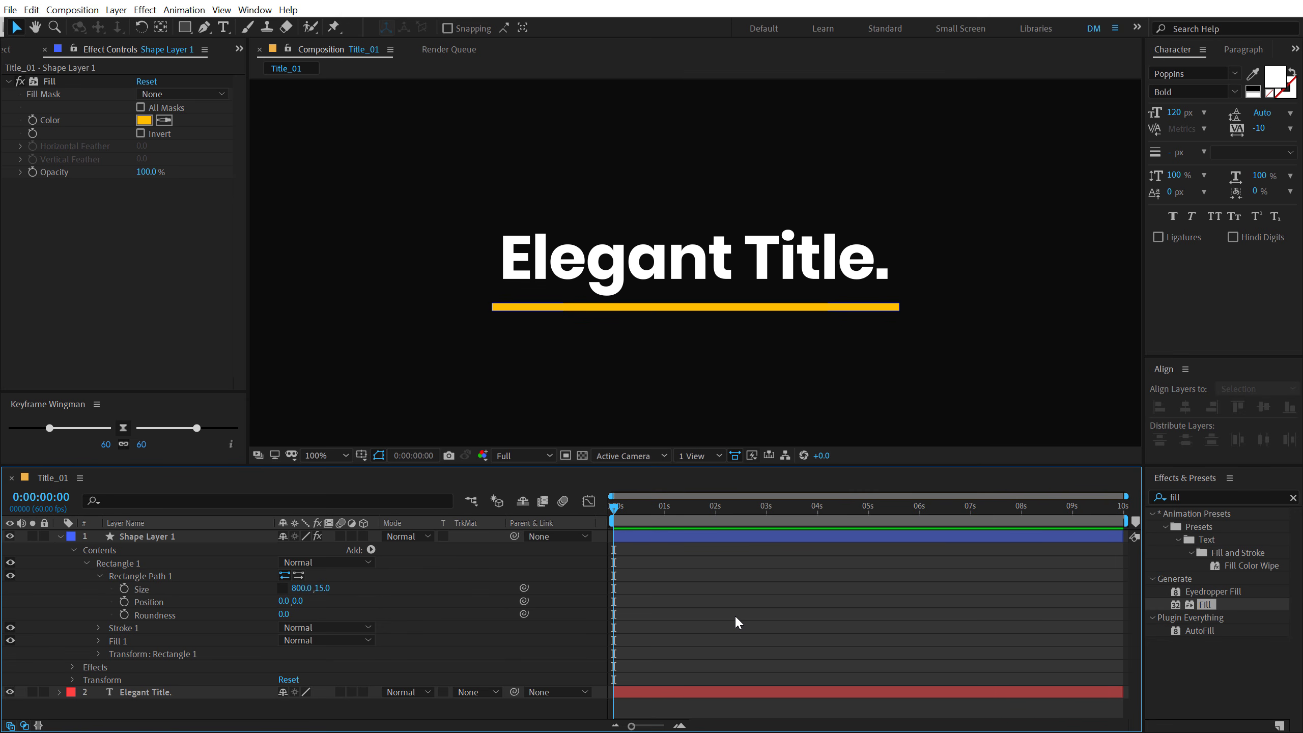
- Rename the underline shape layer as Line and collapse its properties
key("u")
left_click(167, 535)
key("Return")
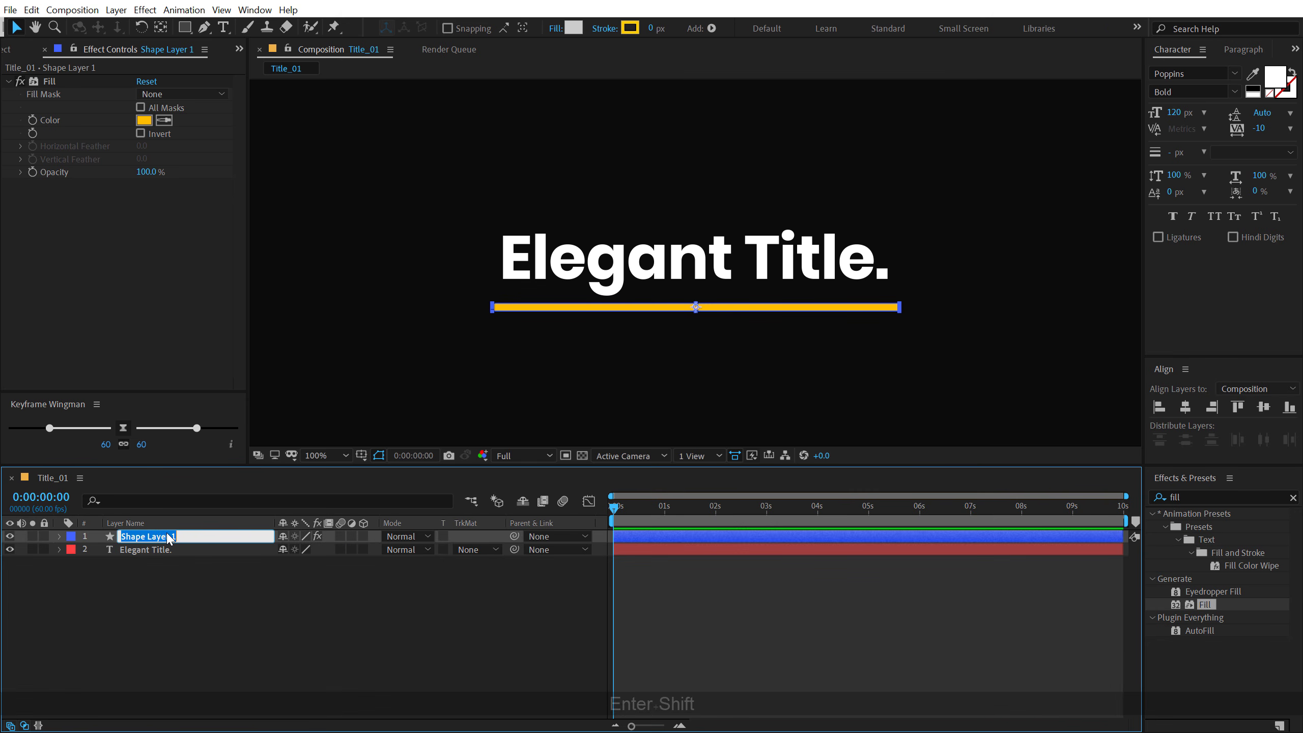
type("Line")
key("Return")
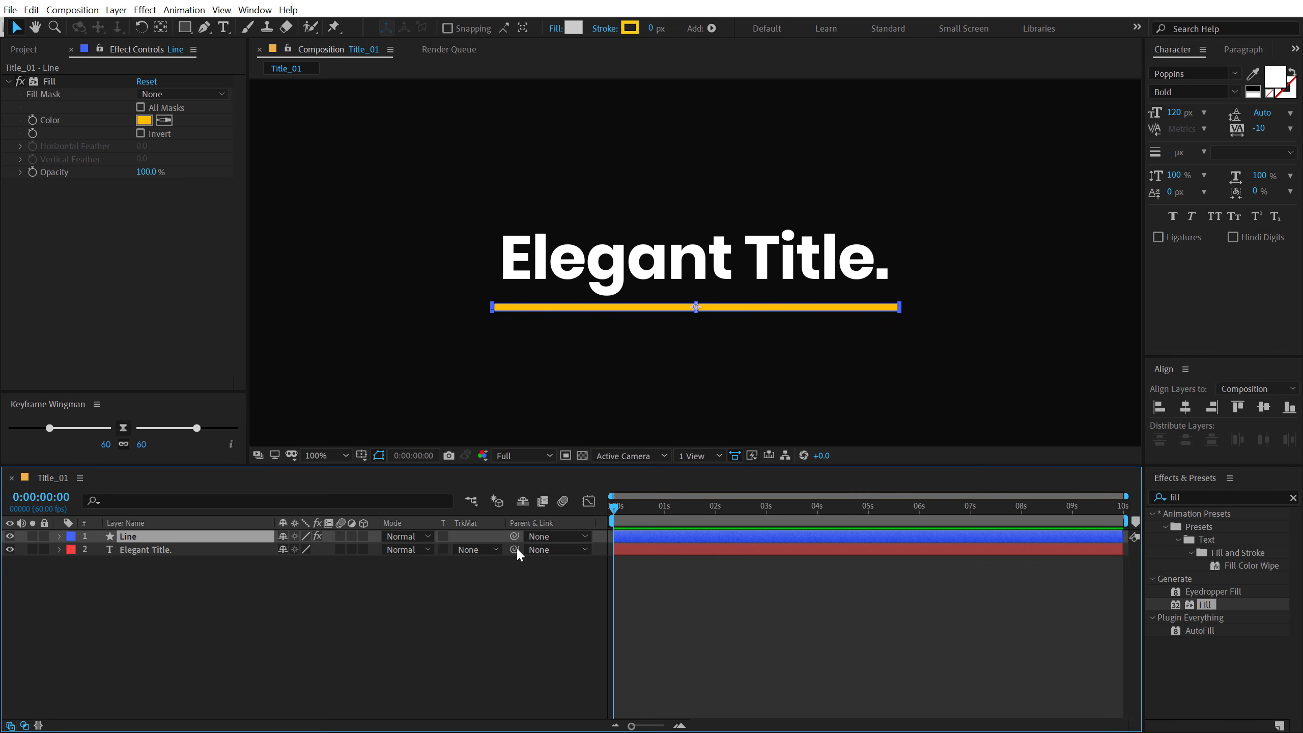
left_click(400, 613)
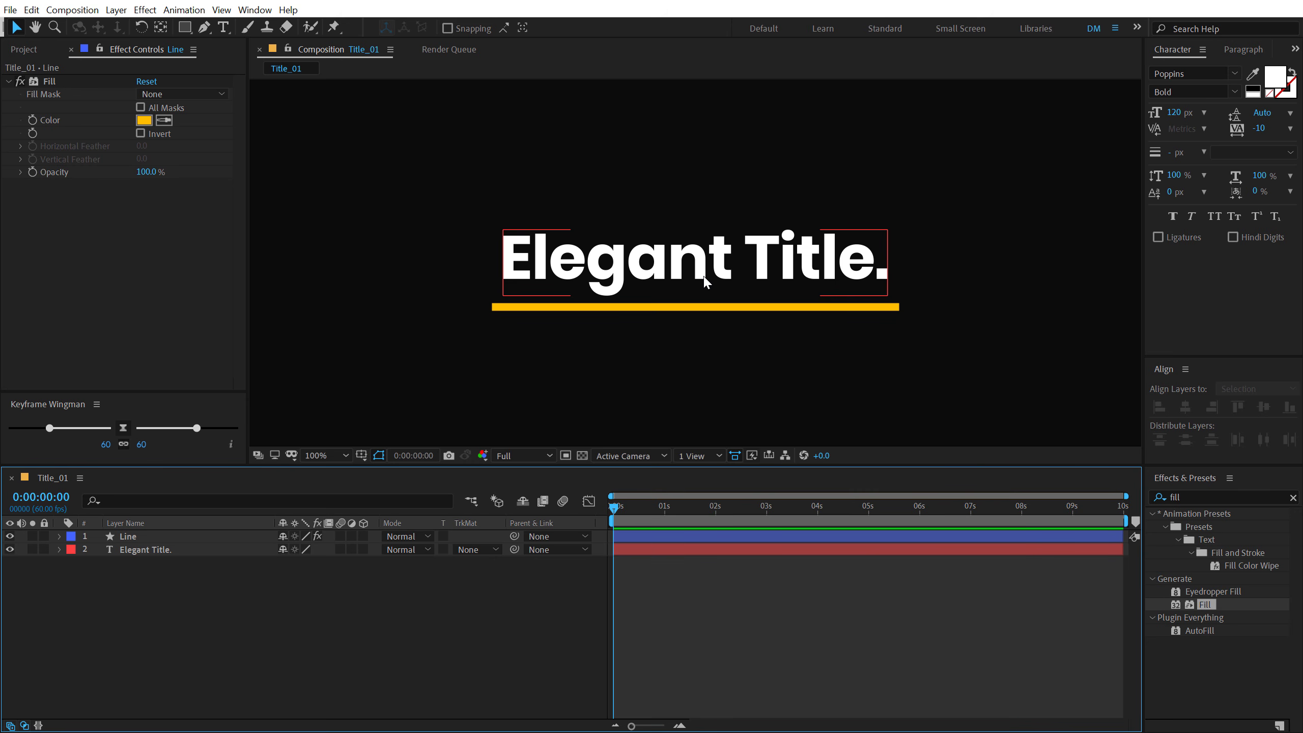
- Add a Size keyframe to the Line layer's rectangle path at 0:00:01:00
scroll(645, 591, "up", 3)
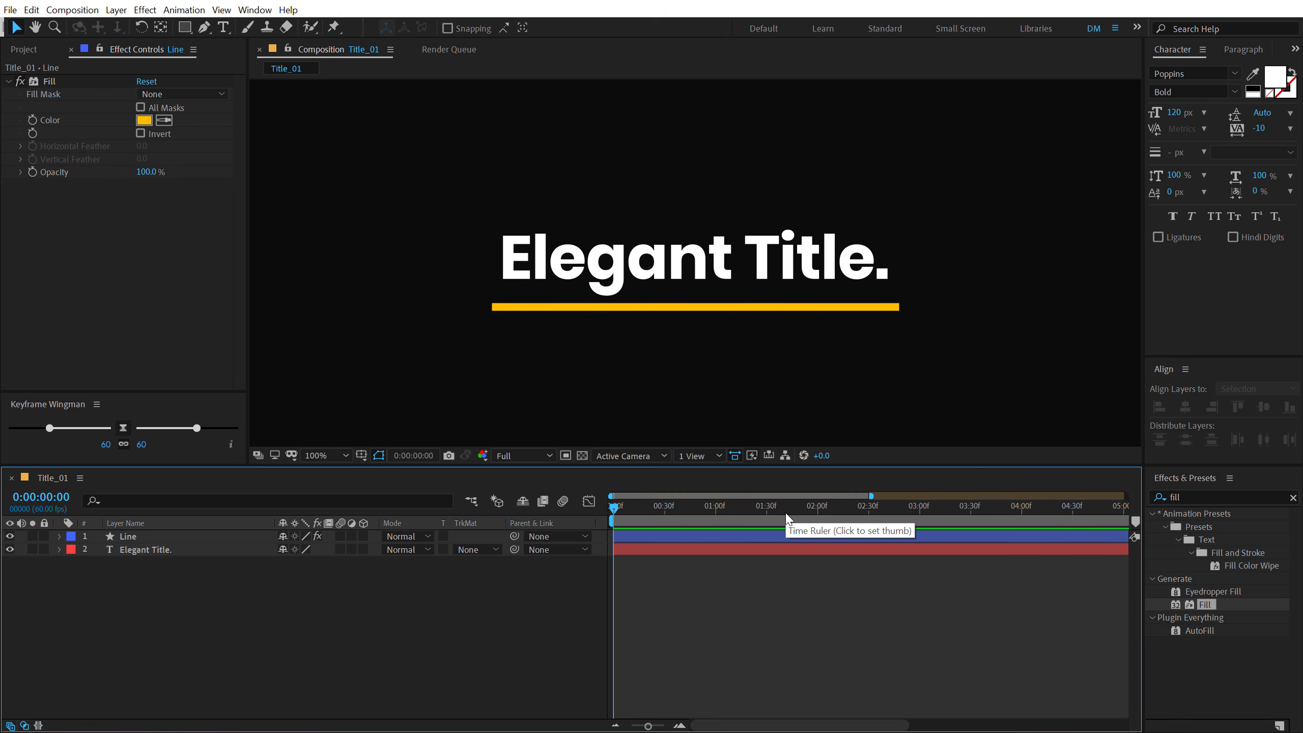
left_click(716, 516)
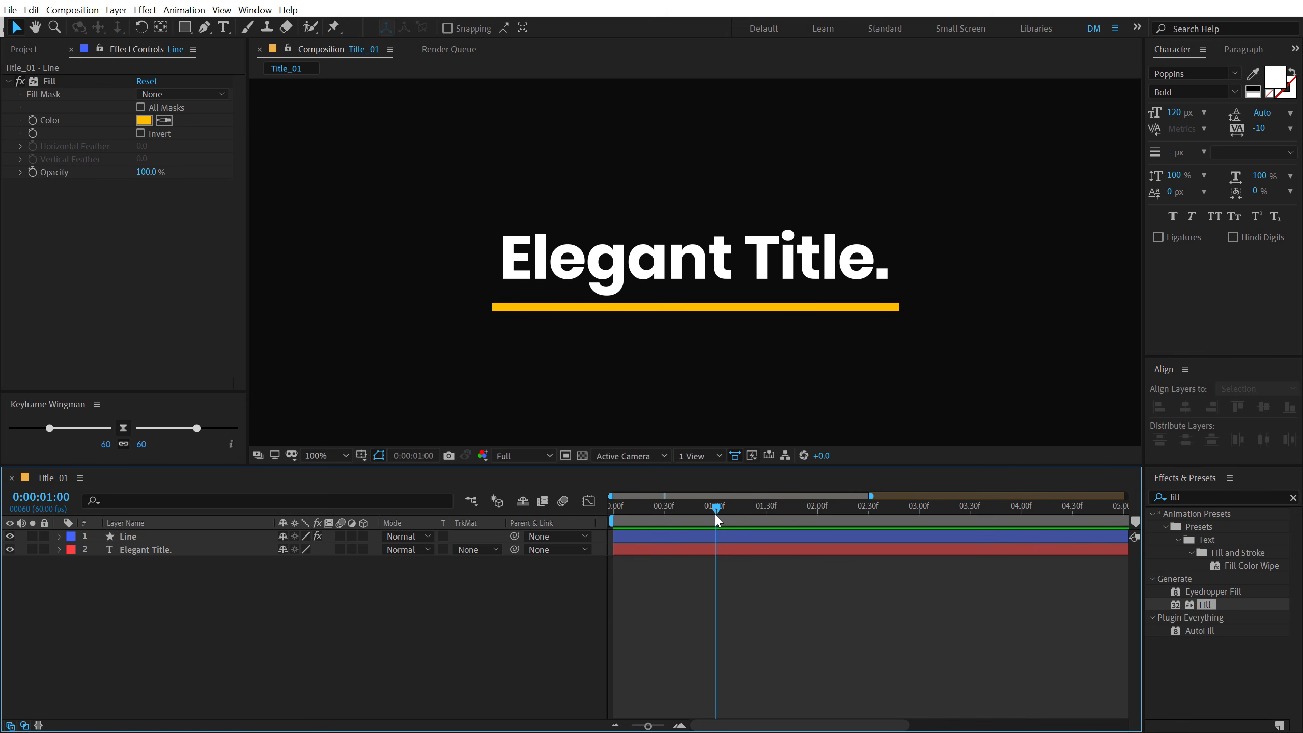
left_click(138, 539)
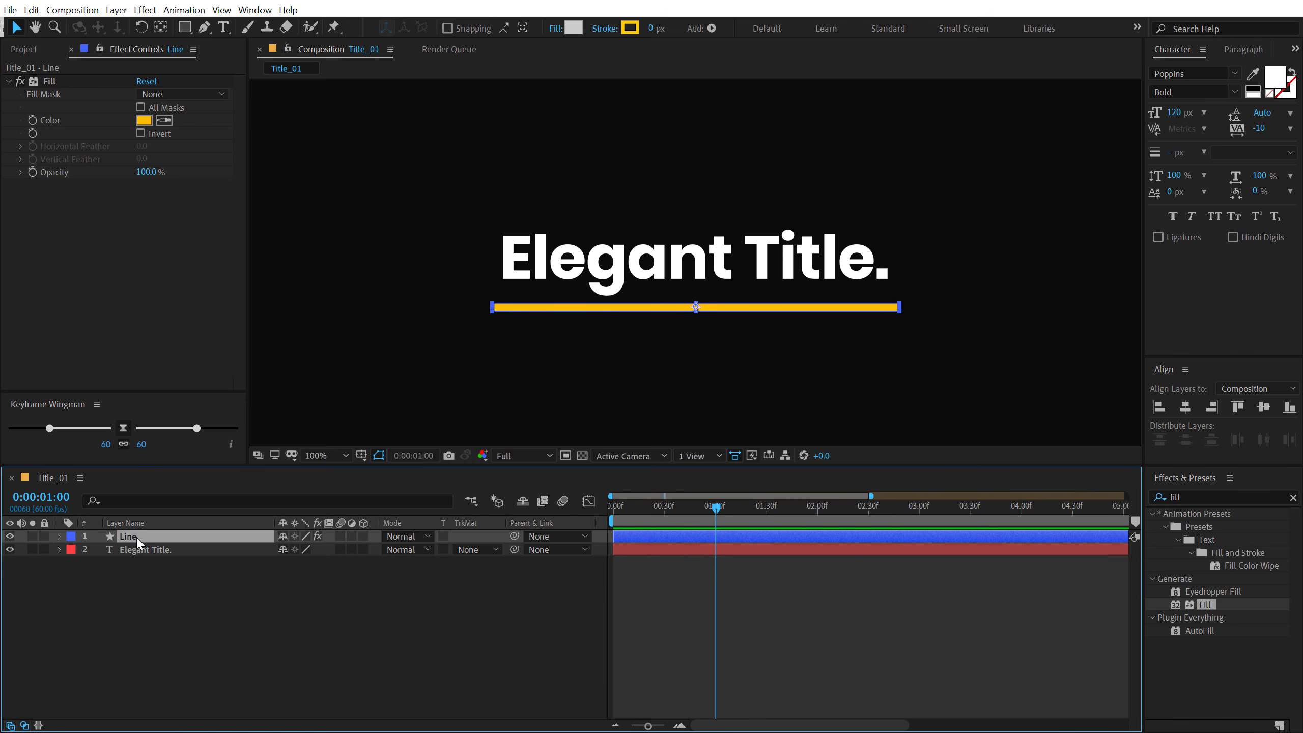
key("u")
key("u")
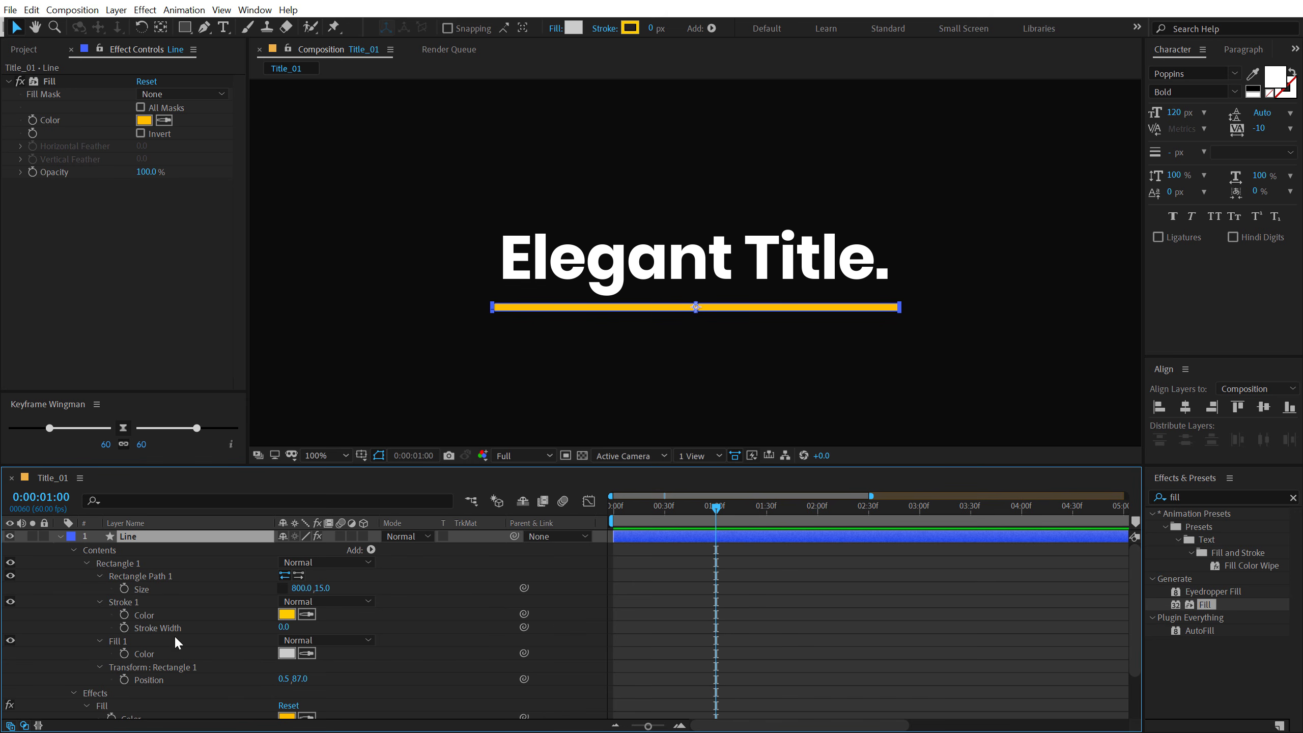
left_click(125, 589)
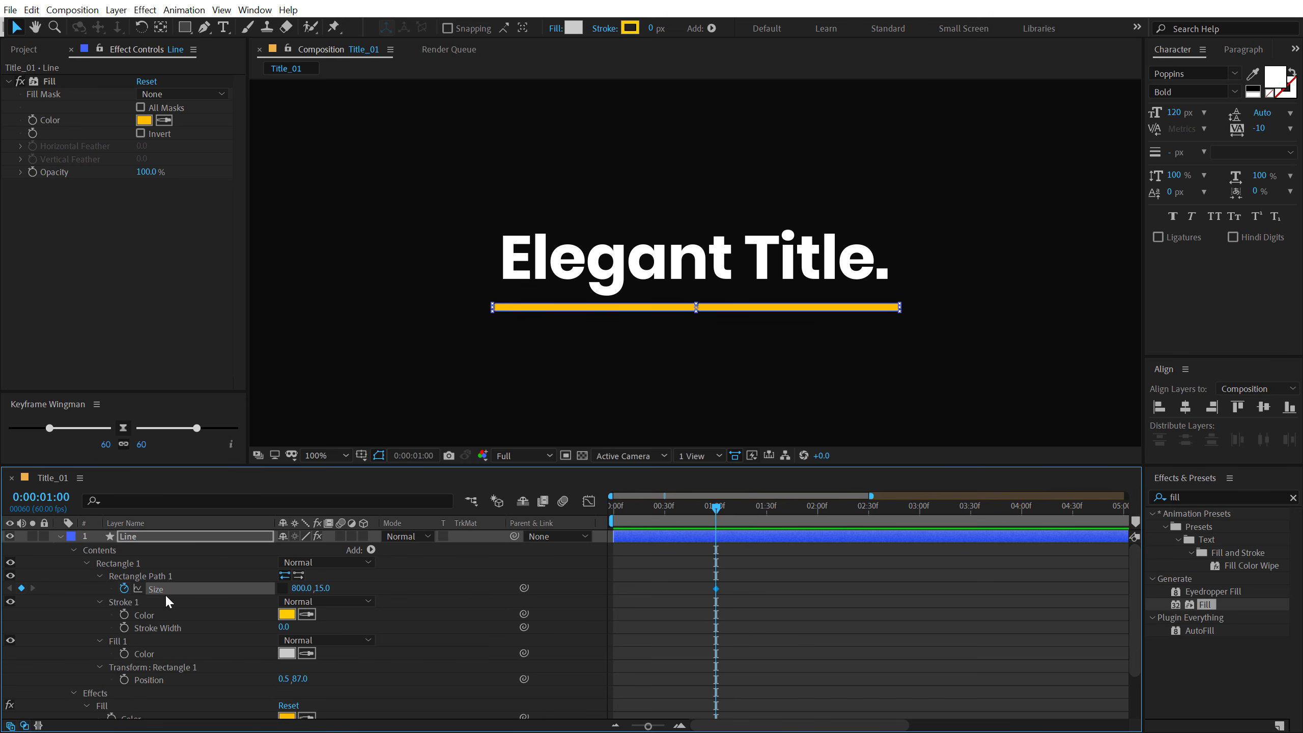
- Set the Line rectangle's width to 0 at 0:00:00:00 and preview the growing line
left_click_drag(714, 512, 580, 527)
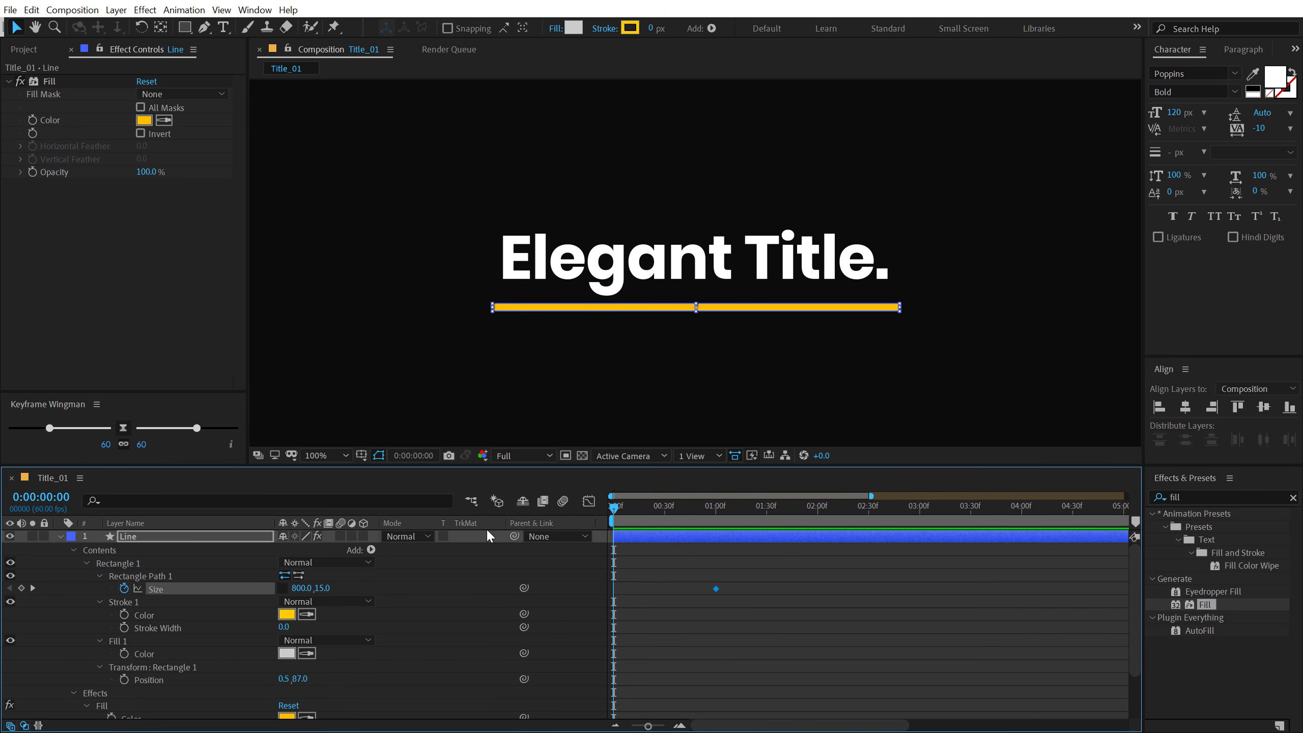
left_click(302, 589)
type("0")
key("KP_Enter")
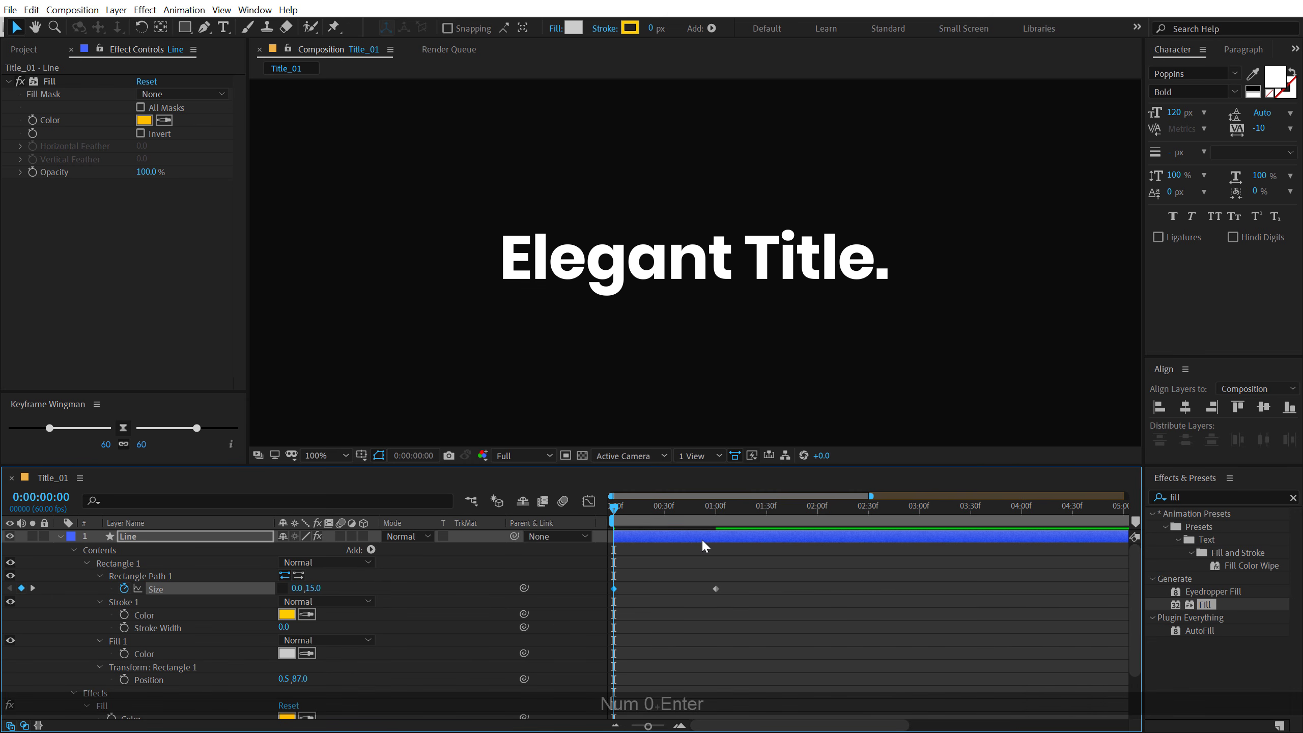
key("space")
left_click_drag(688, 518, 737, 522)
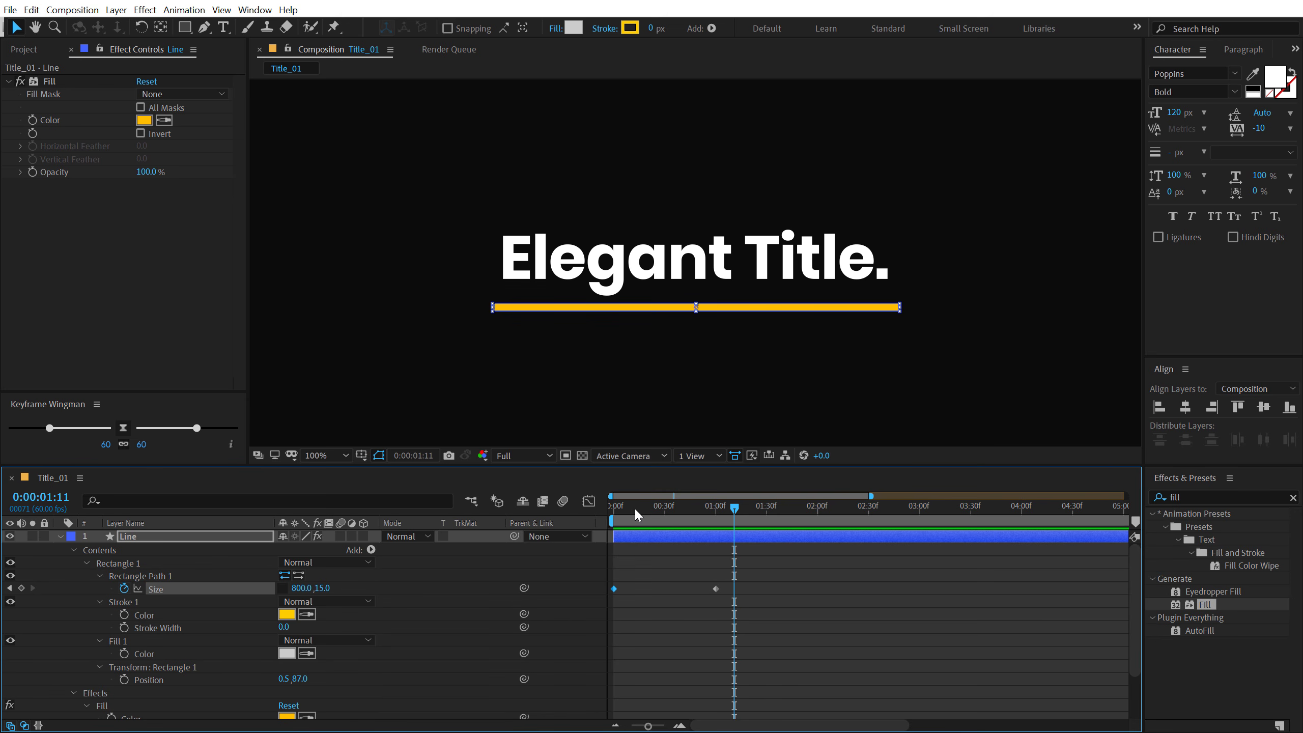
left_click_drag(633, 509, 674, 510)
- Apply Easy Ease to both Size keyframes of the Line layer
left_click_drag(782, 579, 601, 602)
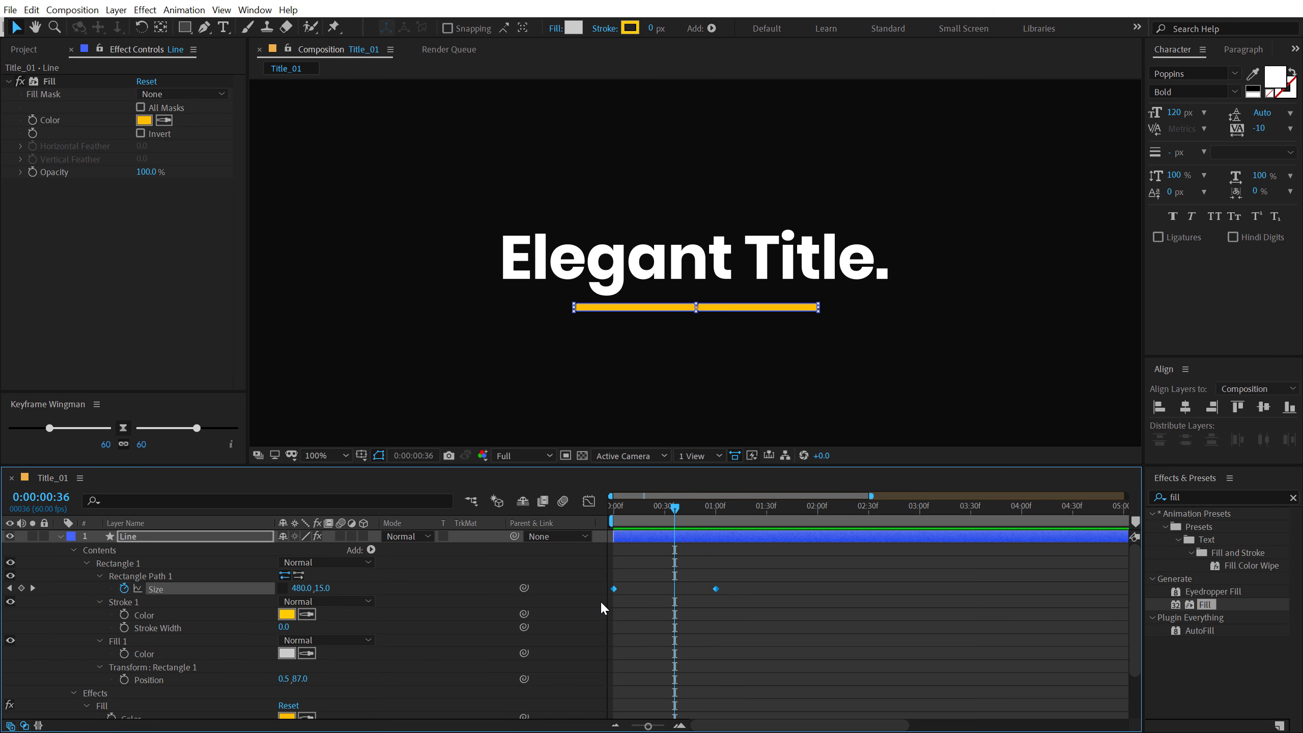
right_click(716, 590)
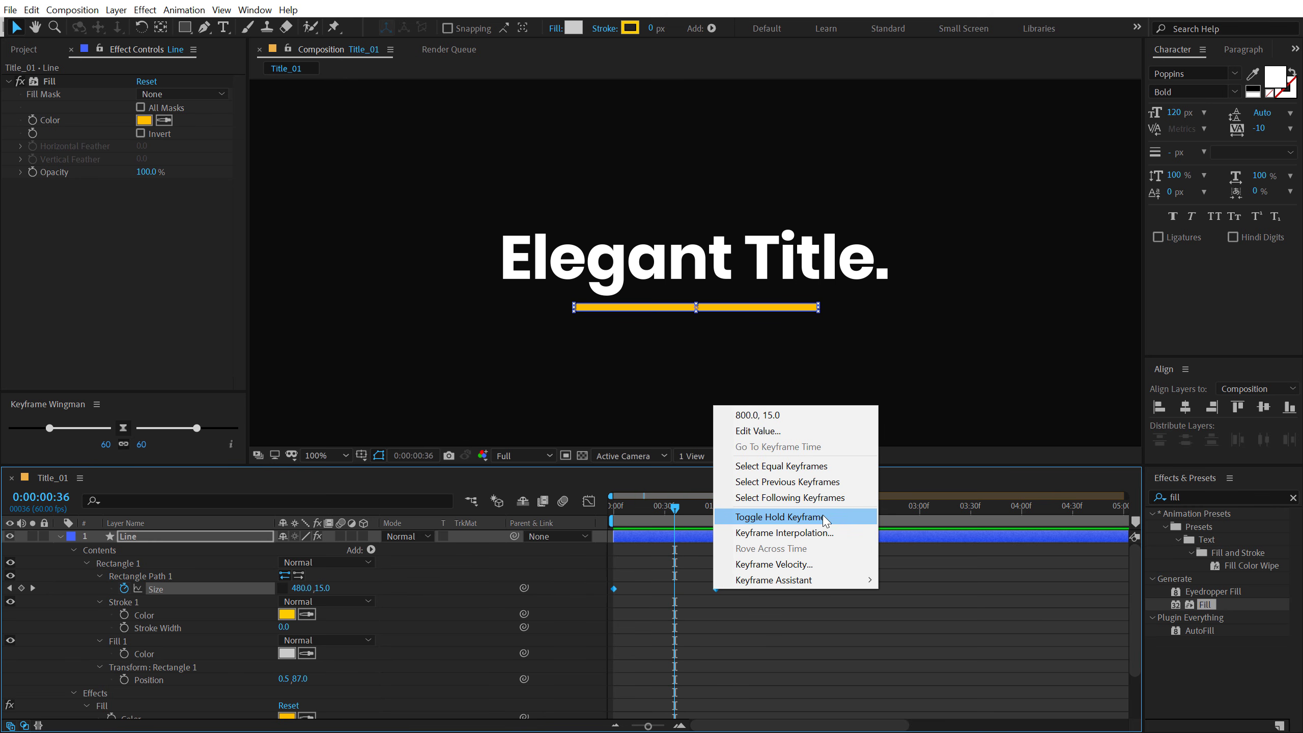
mouse_move(827, 585)
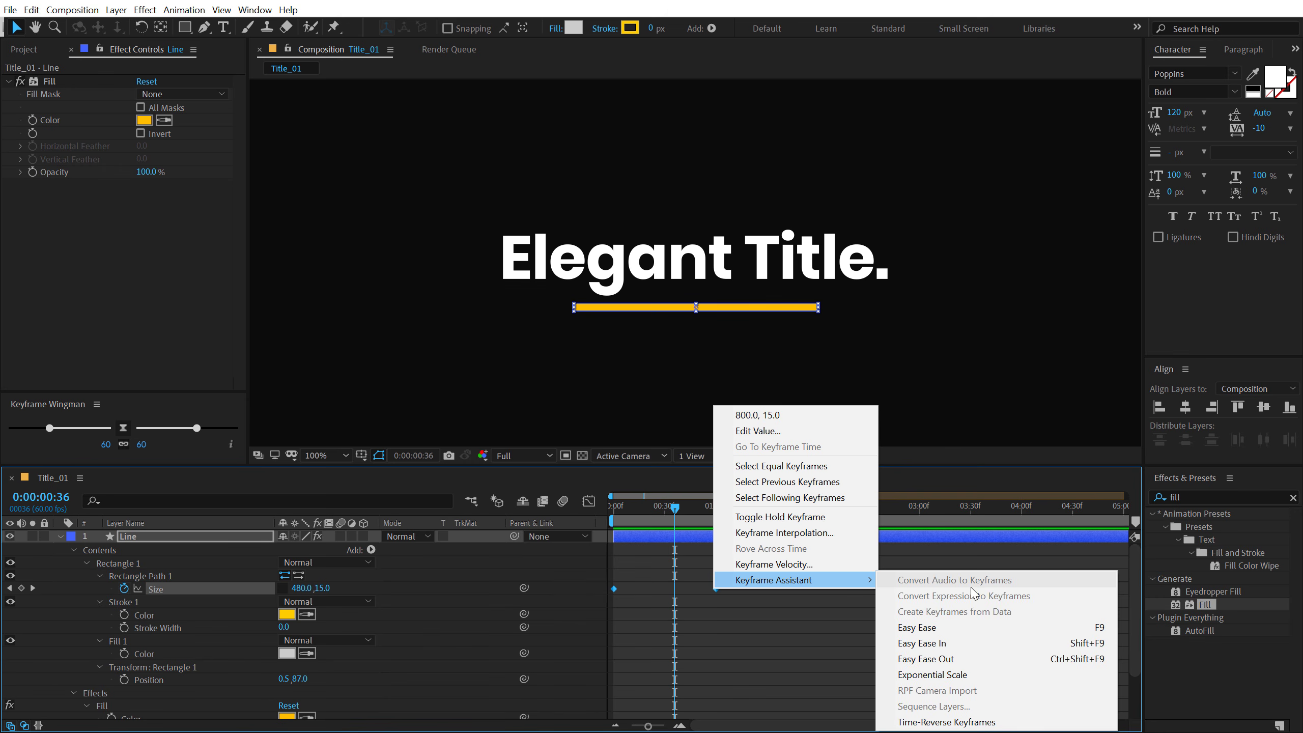
left_click(937, 625)
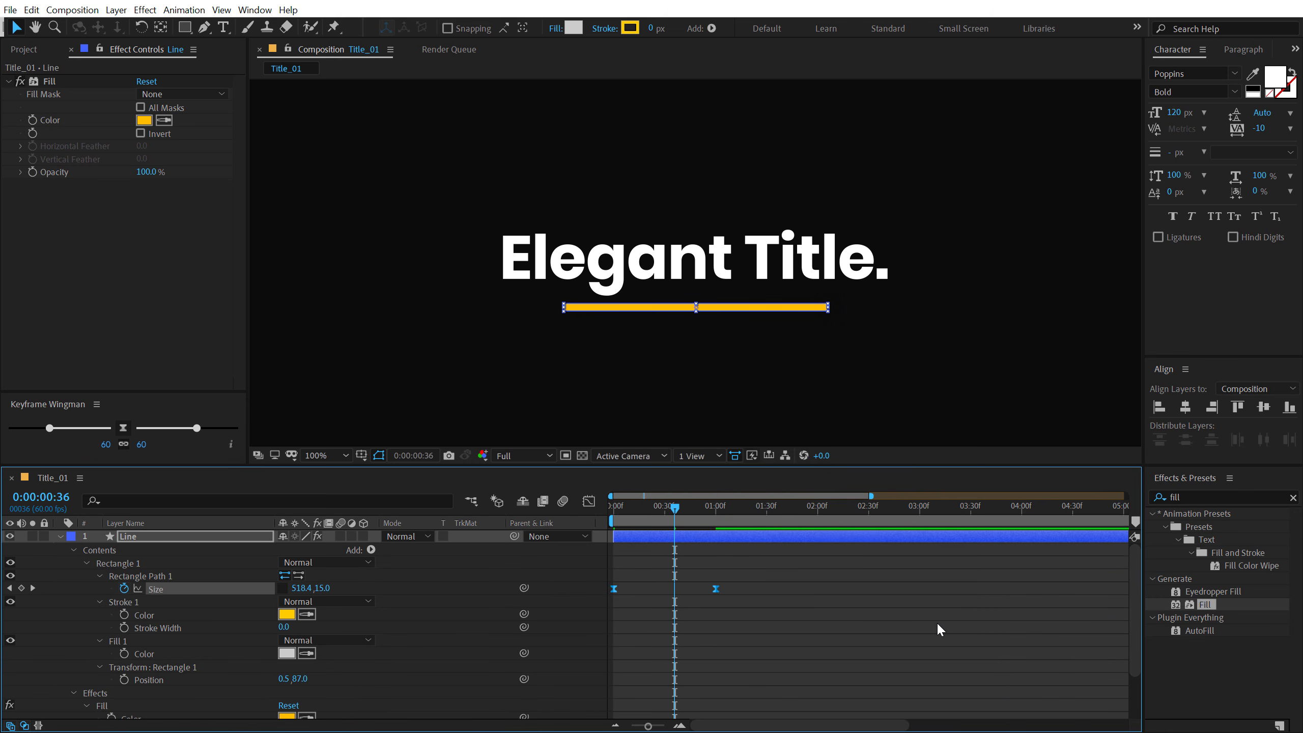
- Reshape the Size speed graph into a steep central peak by extending both keyframes' influence handles towards the middle
left_click(589, 501)
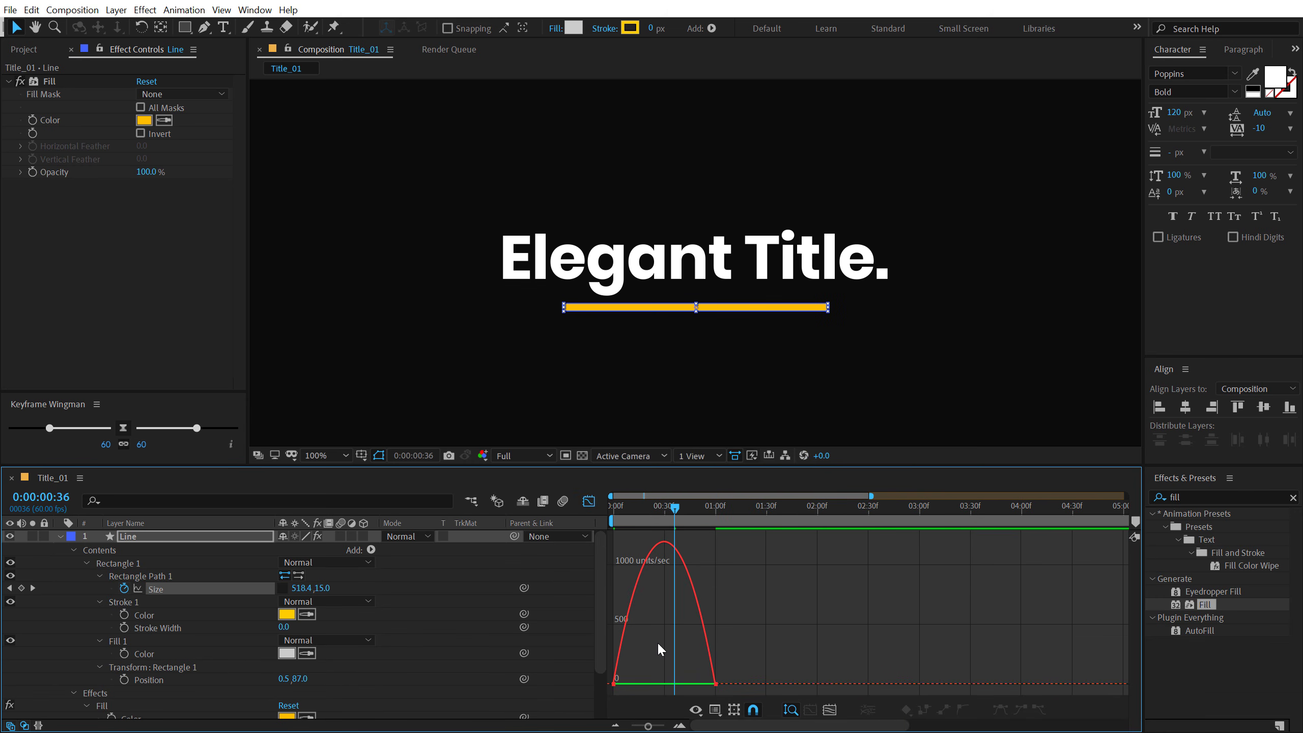
scroll(658, 642, "up", 3)
left_click_drag(666, 720, 663, 720)
left_click_drag(720, 512, 716, 513)
left_click_drag(661, 657, 570, 718)
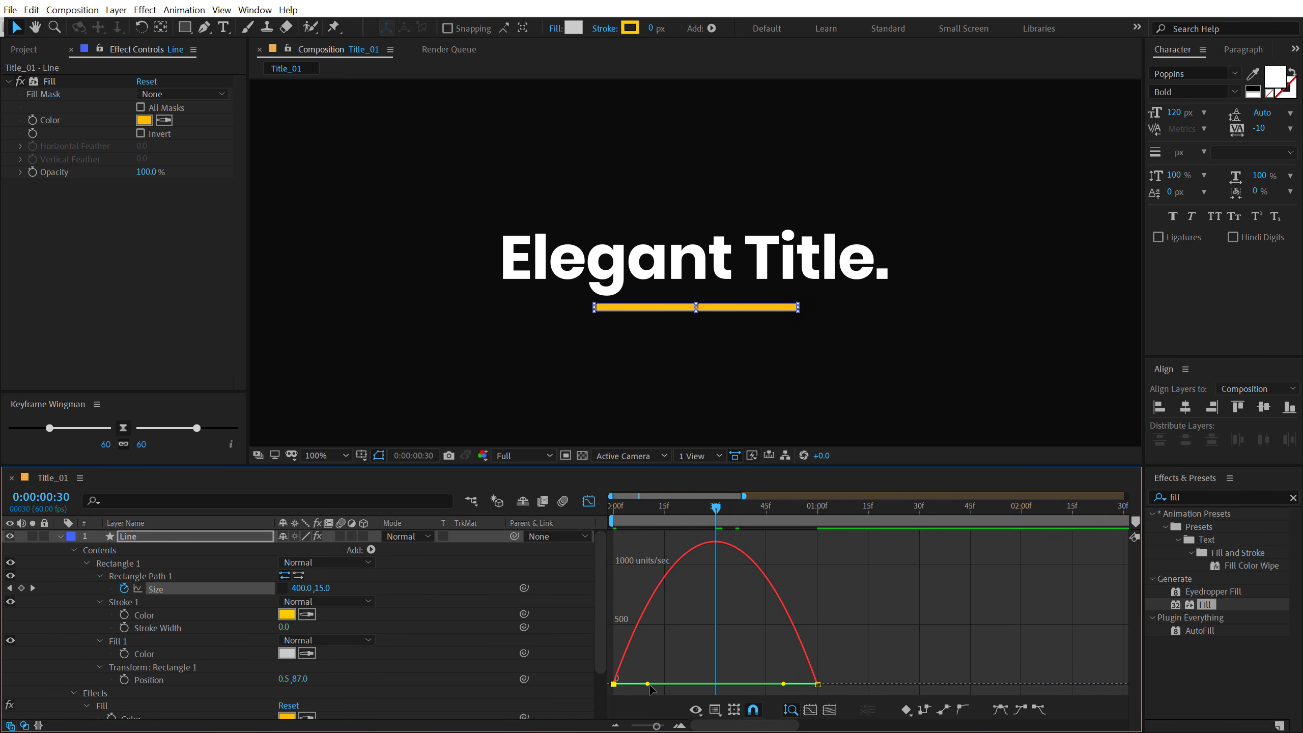
left_click_drag(649, 685, 700, 684)
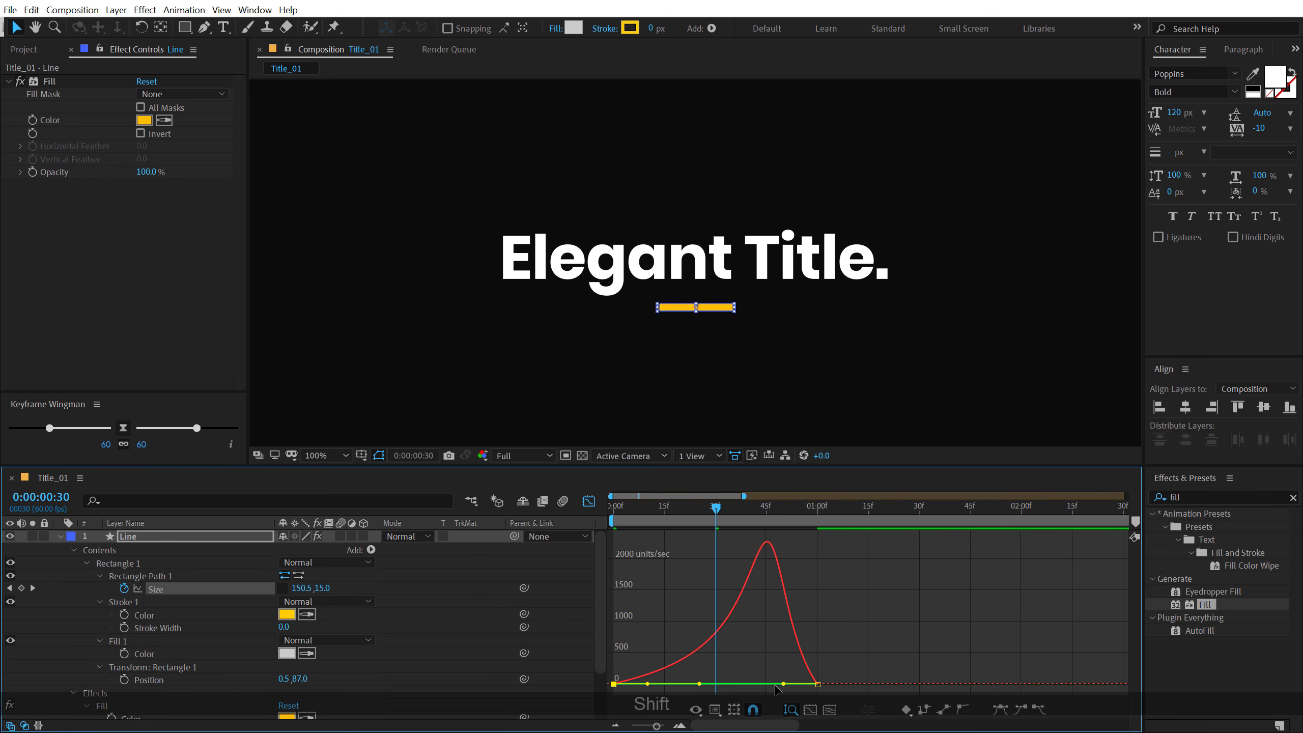
left_click_drag(783, 685, 728, 686)
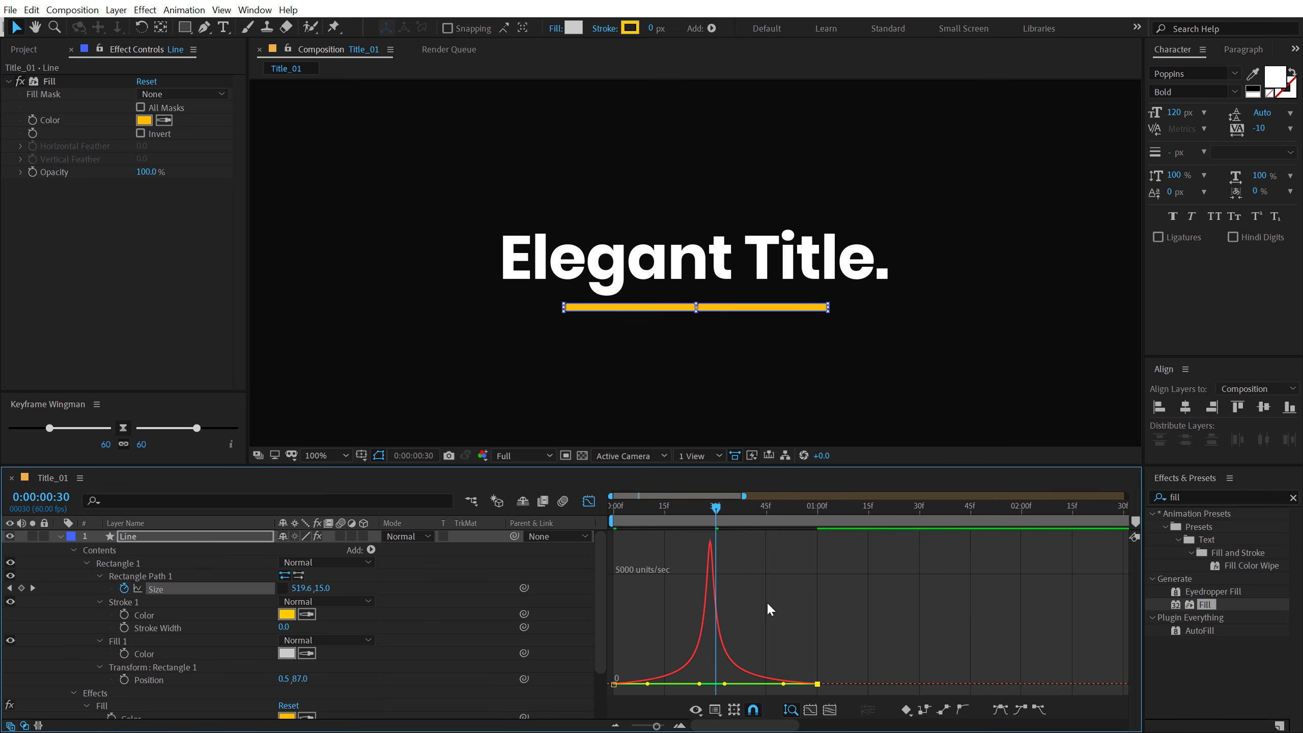
- Set the easing of both Size keyframes to 95 with Keyframe Wingman, preview the line, and return to the collapsed layer view
left_click_drag(883, 635, 511, 711)
left_click_drag(197, 428, 236, 443)
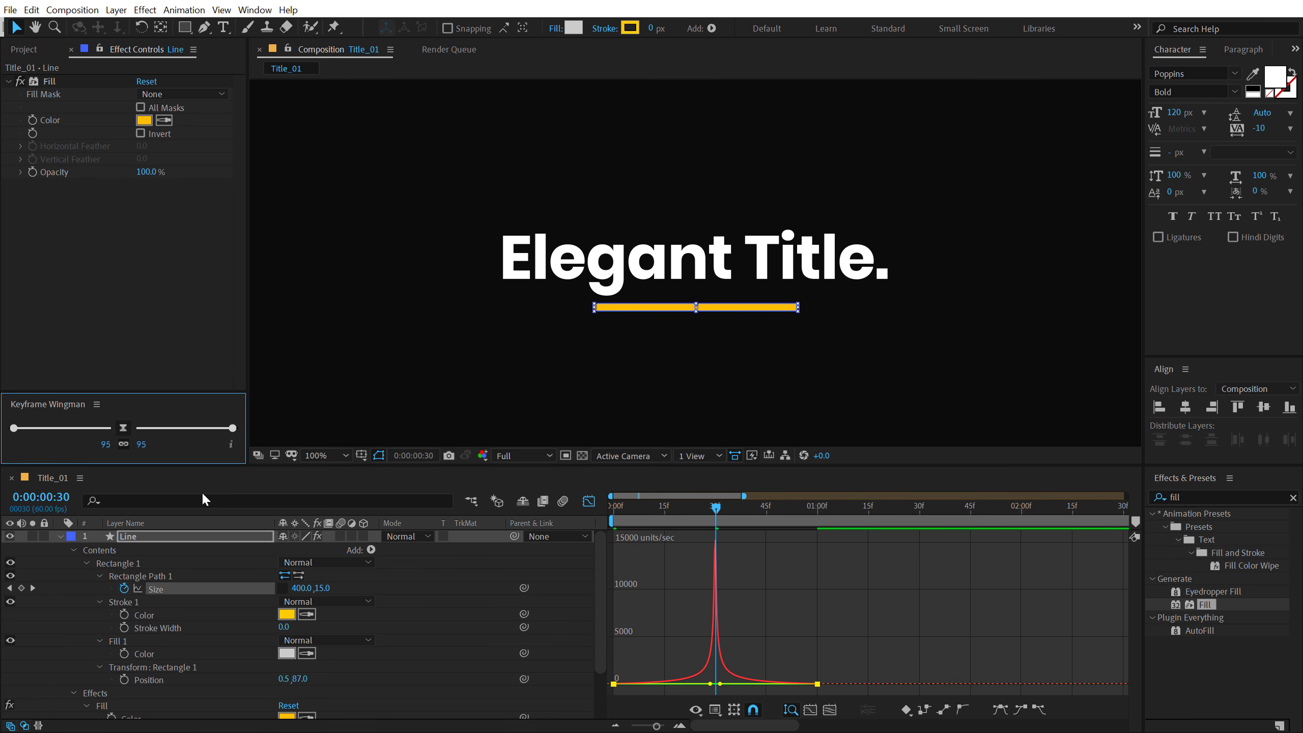
left_click_drag(710, 512, 606, 512)
key("space")
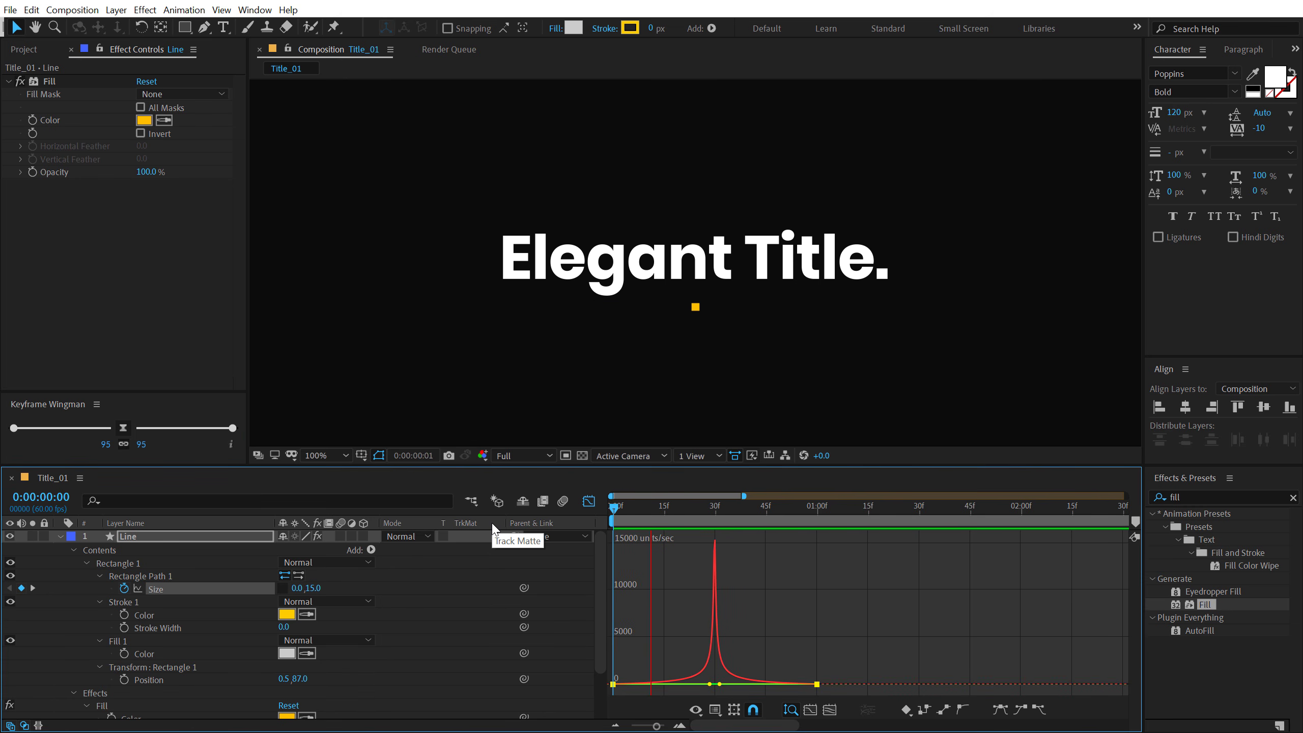
key("space")
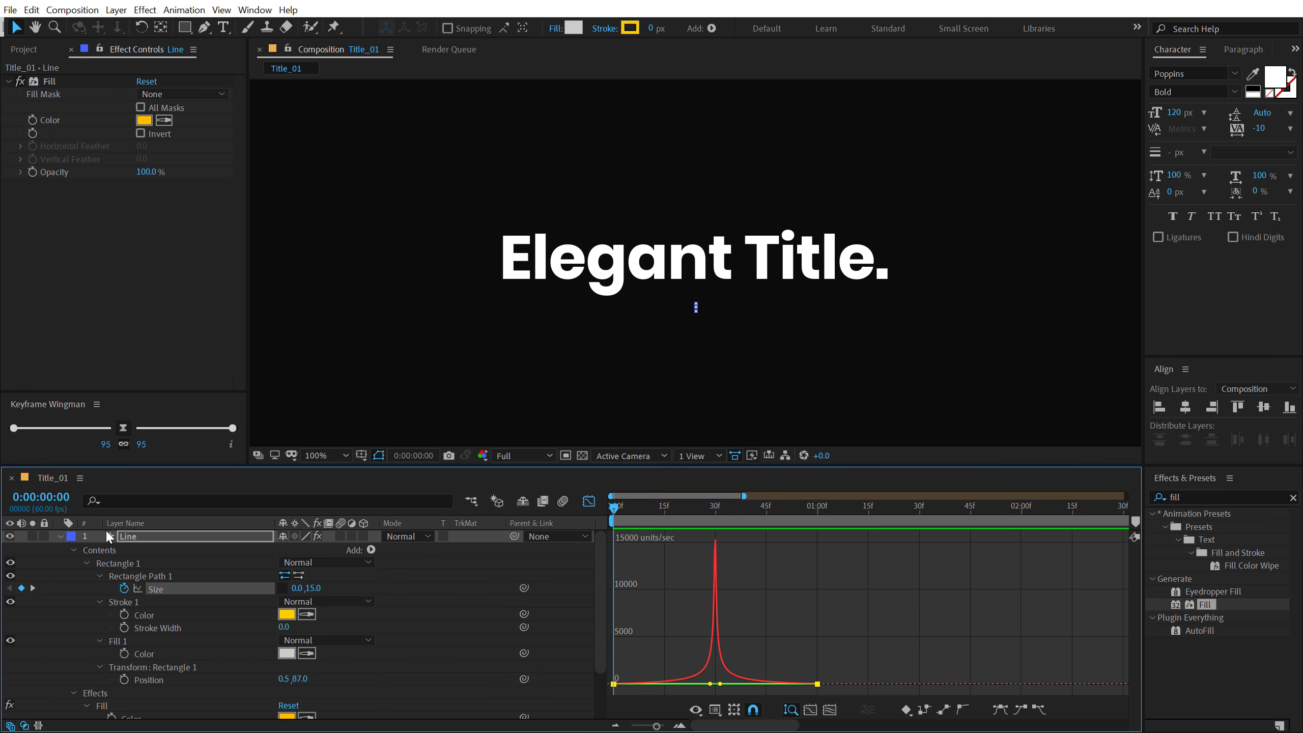
left_click(60, 536)
left_click(589, 500)
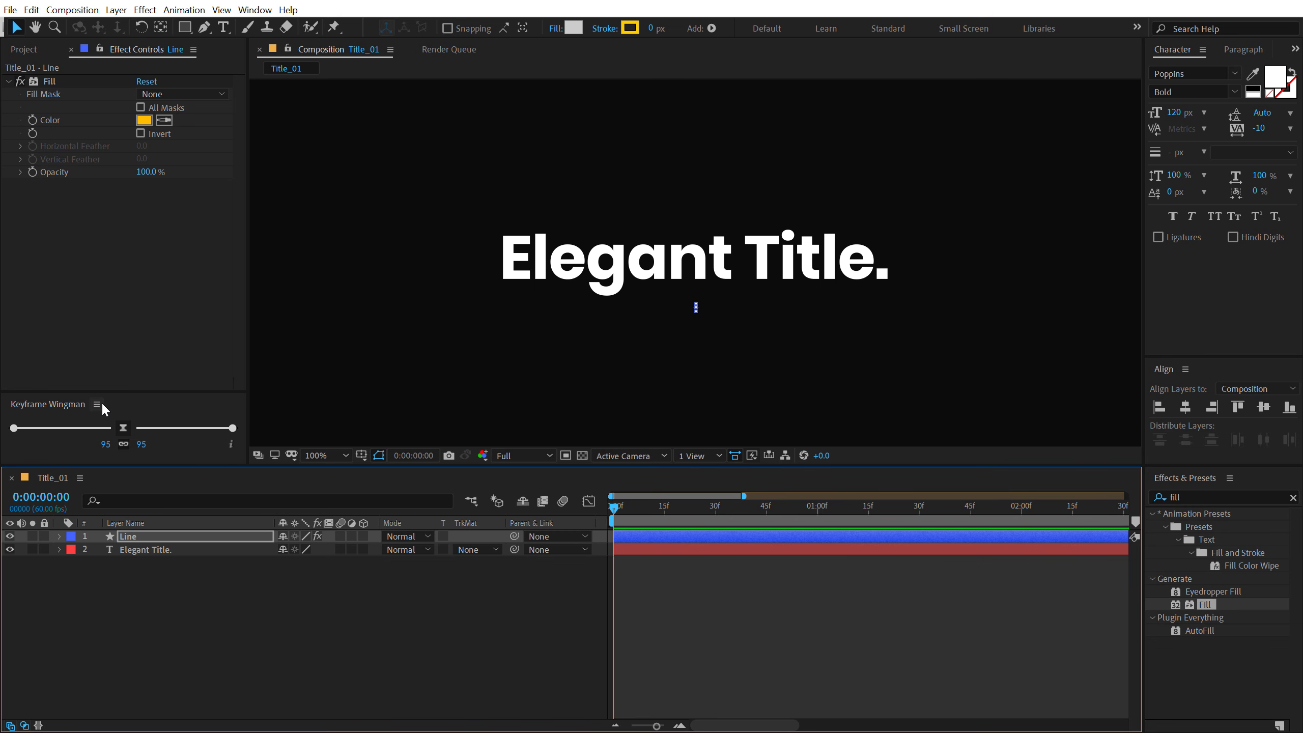
- Move to 0:00:00:44 and show the Title/Action Safe guides in the composition view
left_click_drag(629, 504, 761, 522)
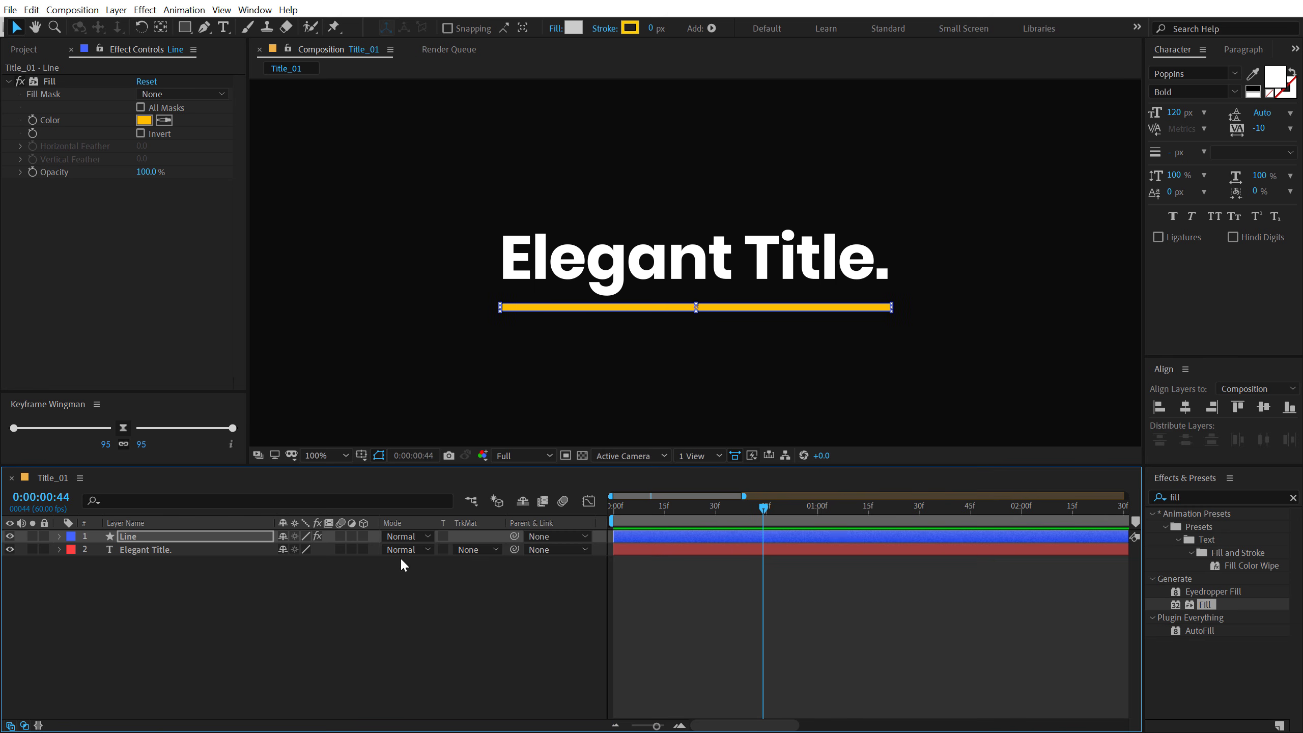
left_click(357, 456)
left_click(390, 469)
left_click(309, 616)
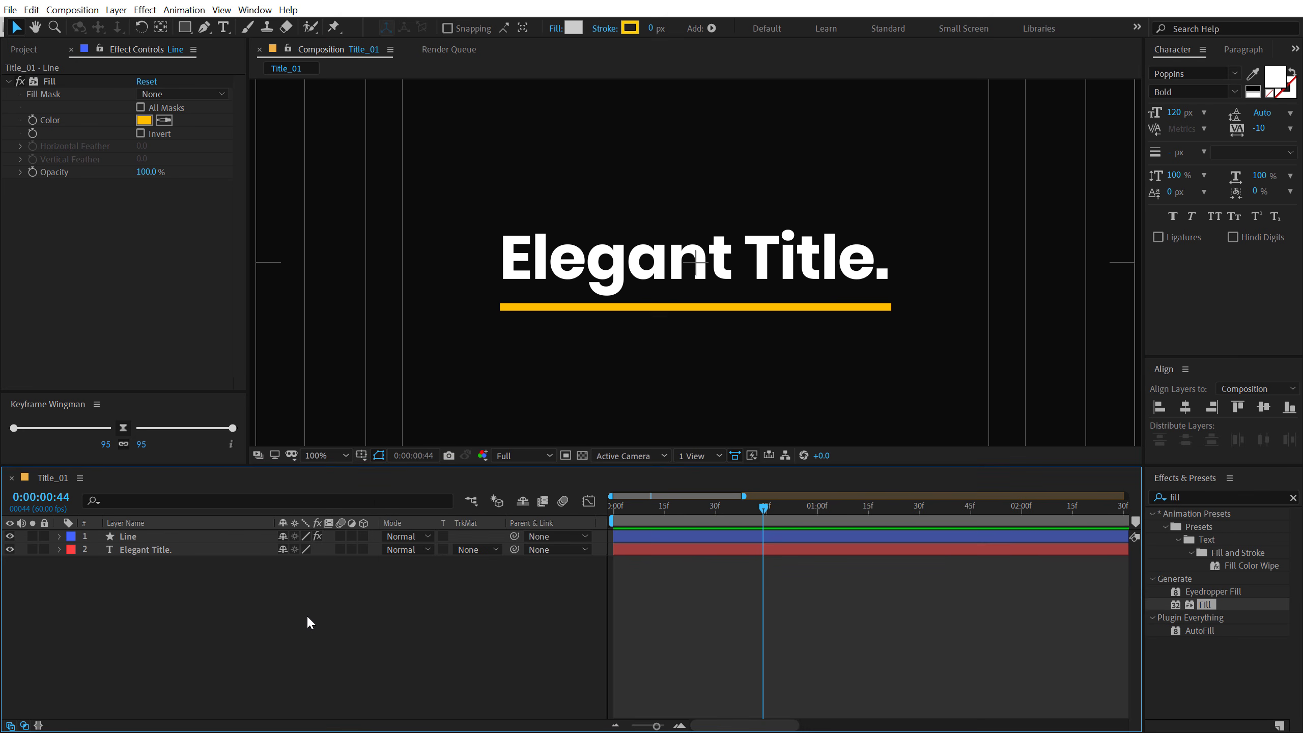
- Align the Line layer to the vertical centre of the composition
left_click(665, 308)
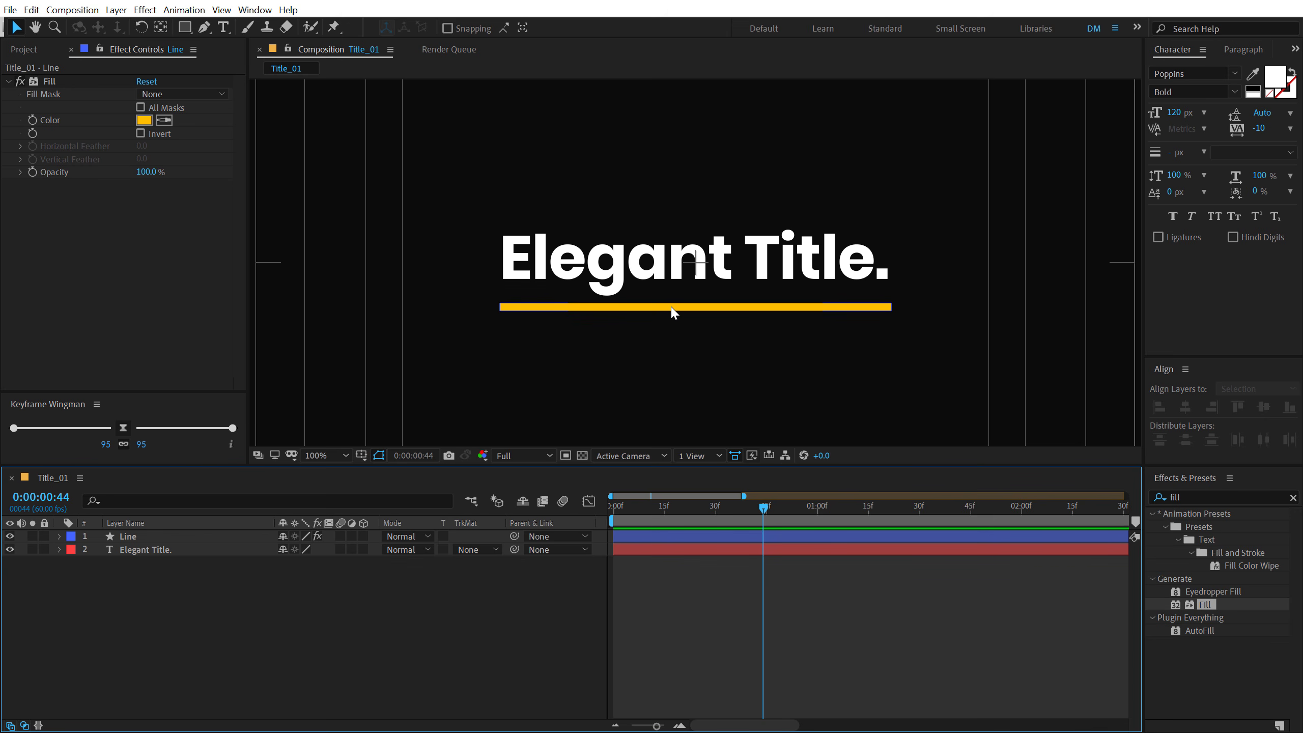
left_click(672, 308)
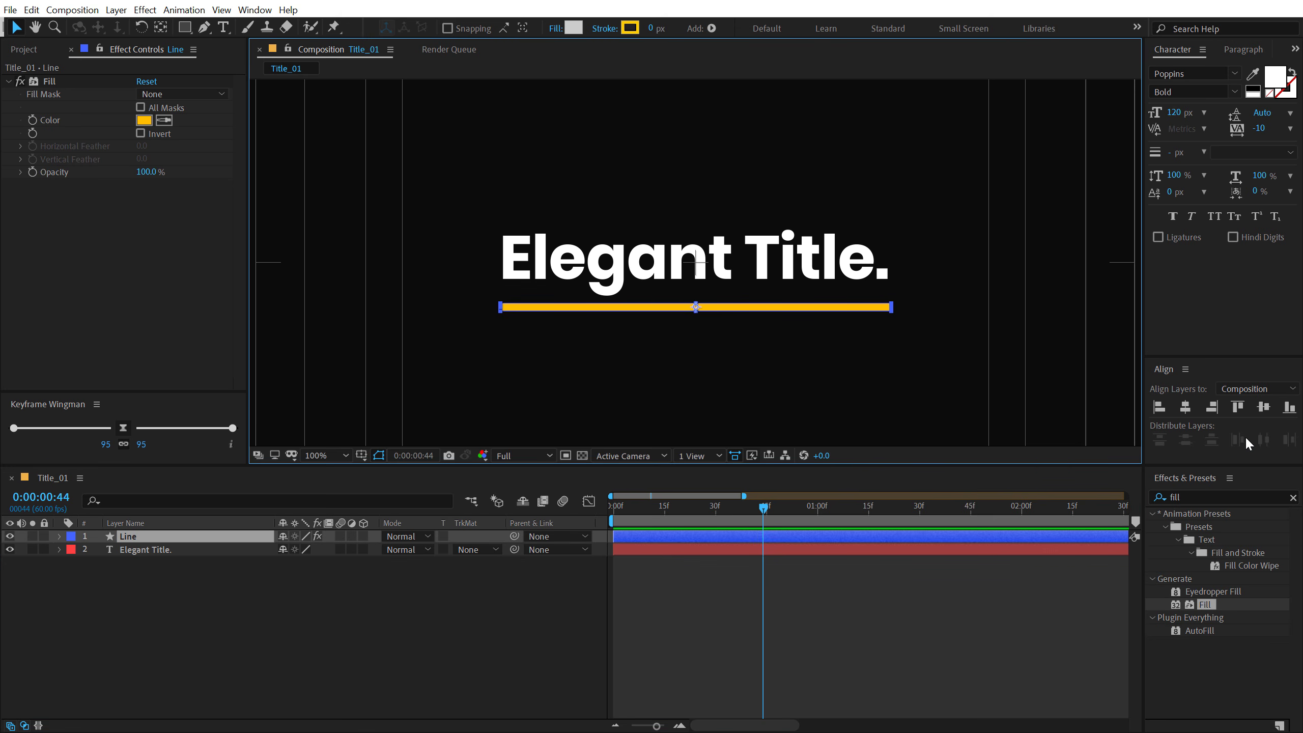
left_click(1264, 408)
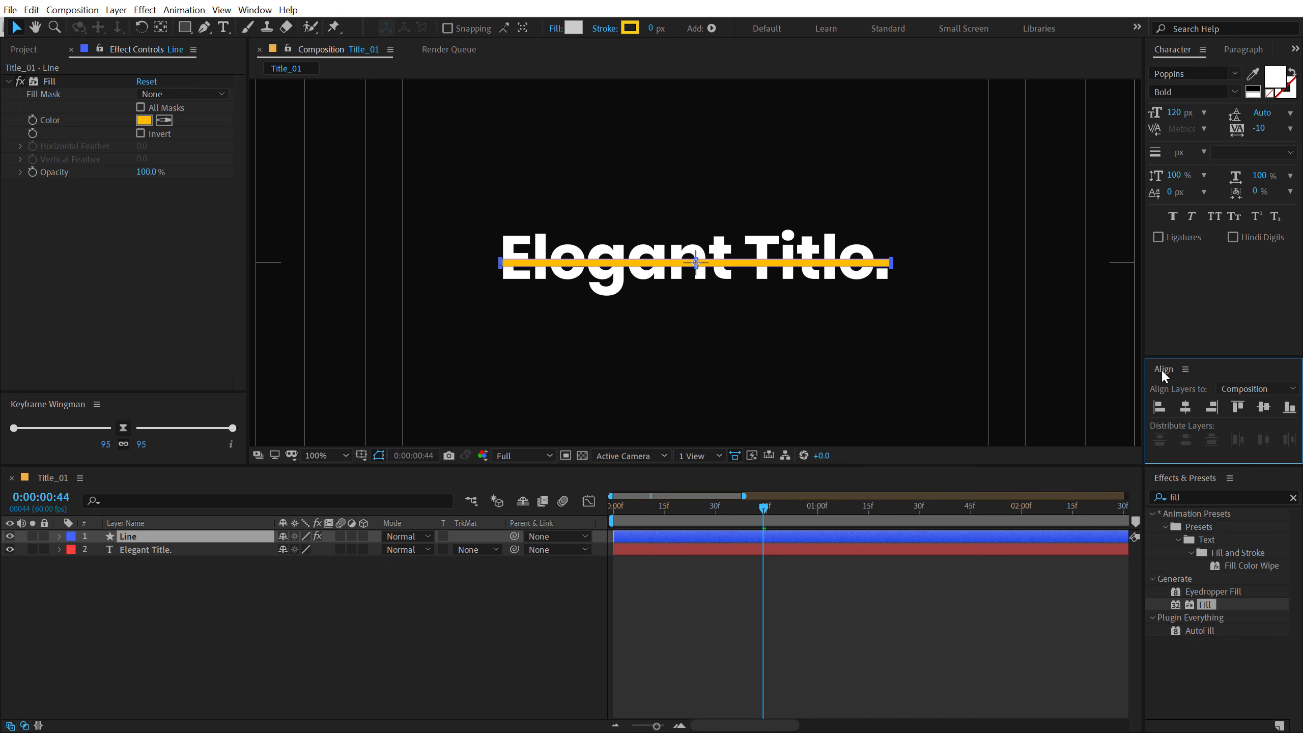
left_click(255, 10)
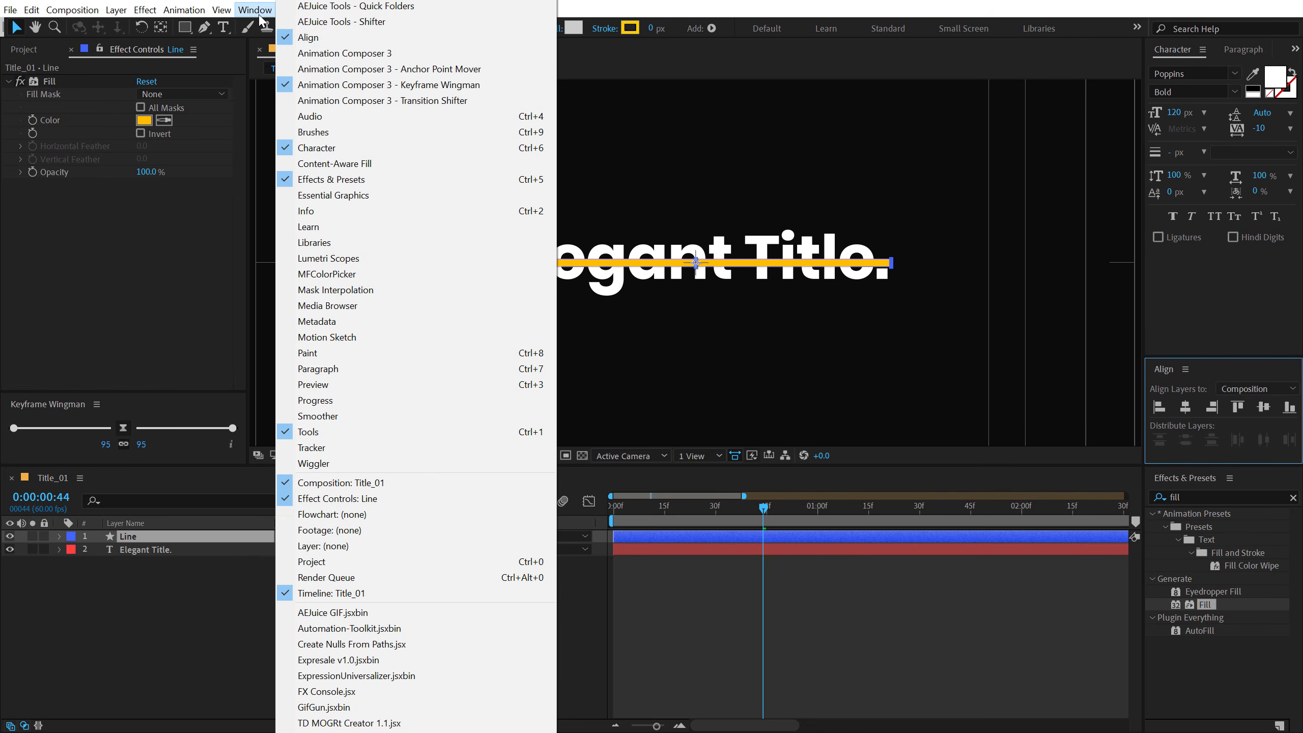
left_click(203, 612)
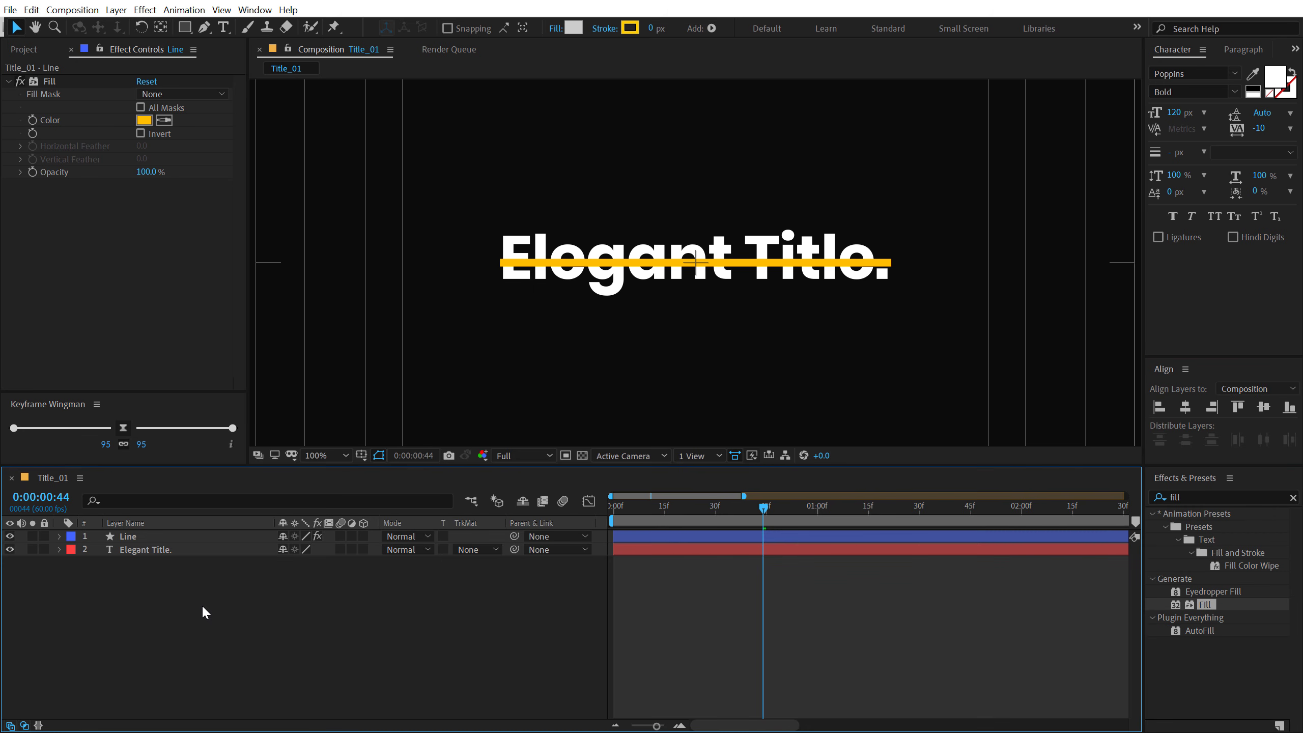
- Add Position keyframes to both the Line and Elegant Title. layers at 0:00:01:00
left_click_drag(640, 506, 817, 520)
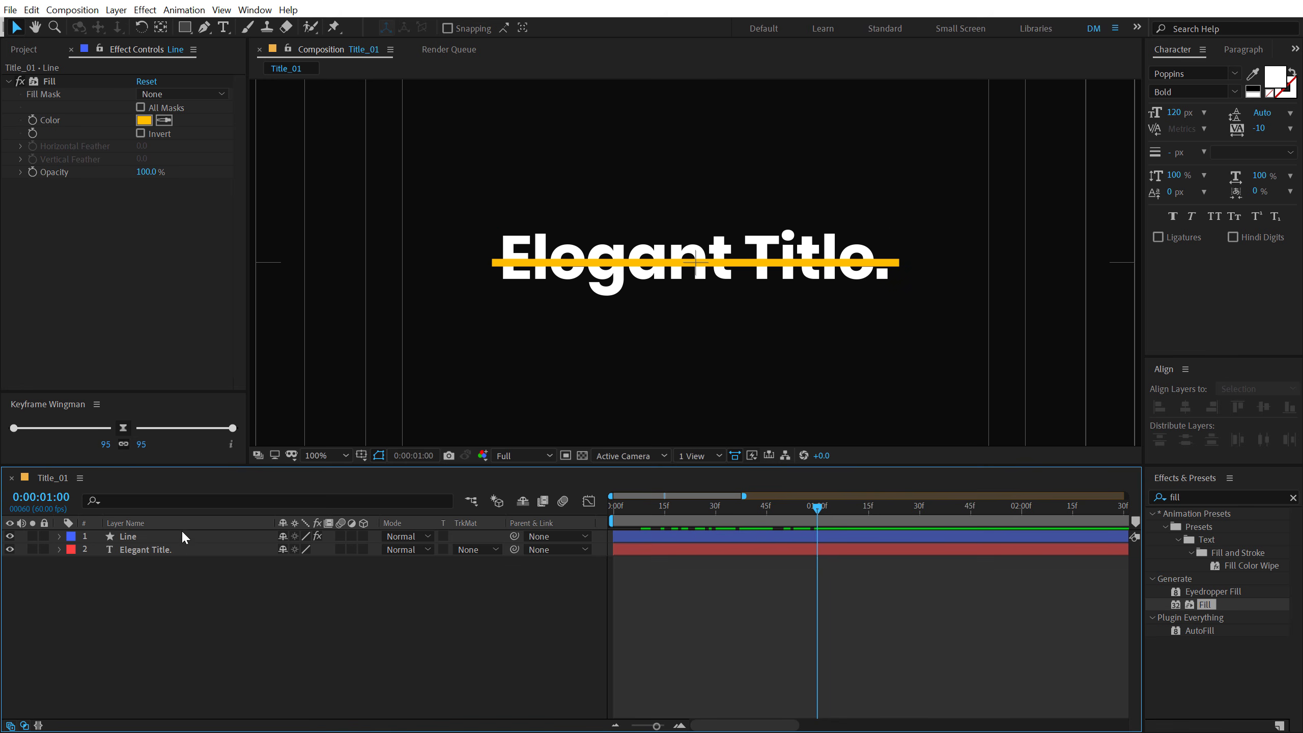
left_click(131, 536)
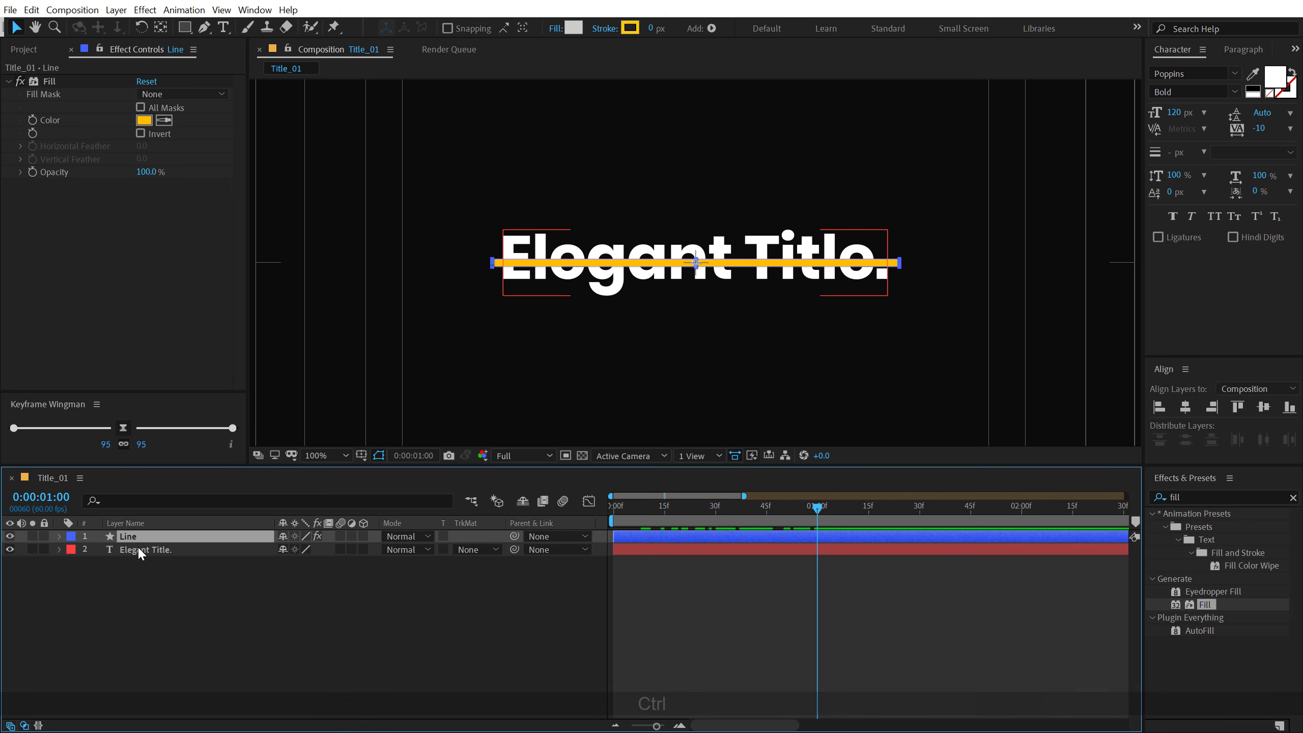
left_click(139, 549, "ctrl")
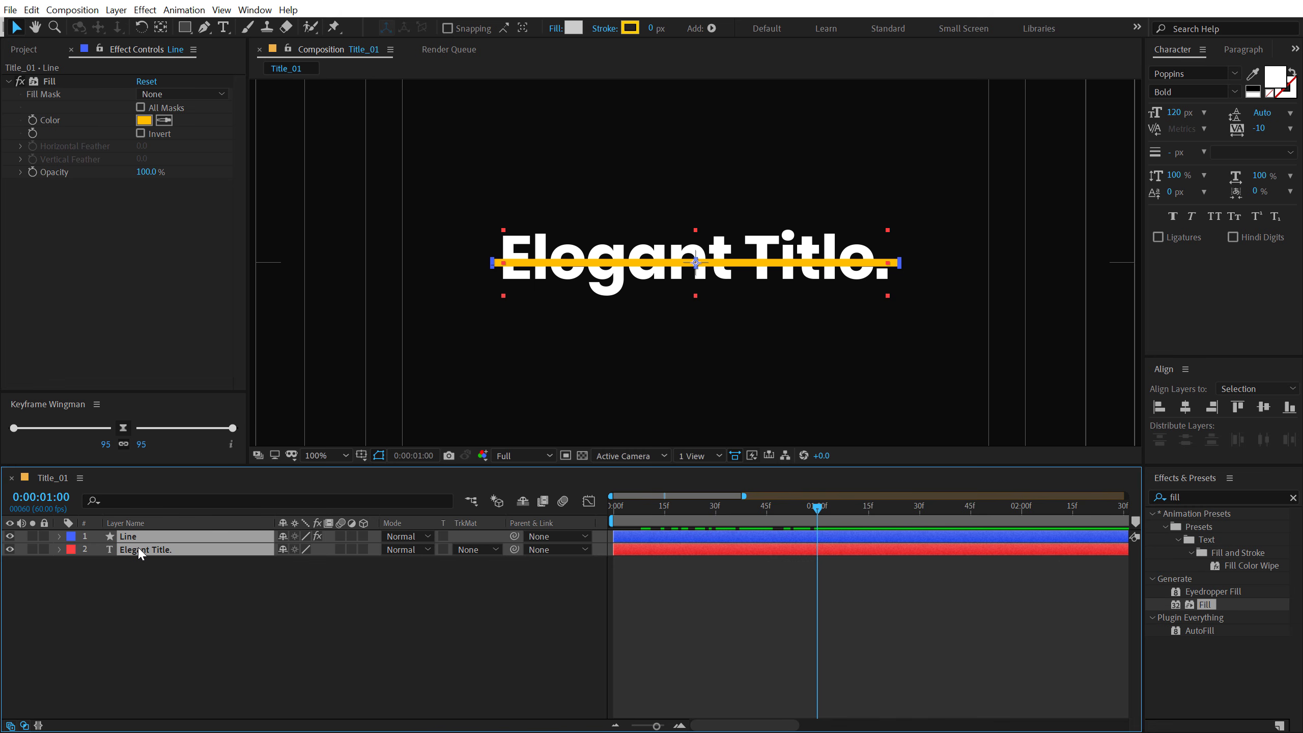
key("p")
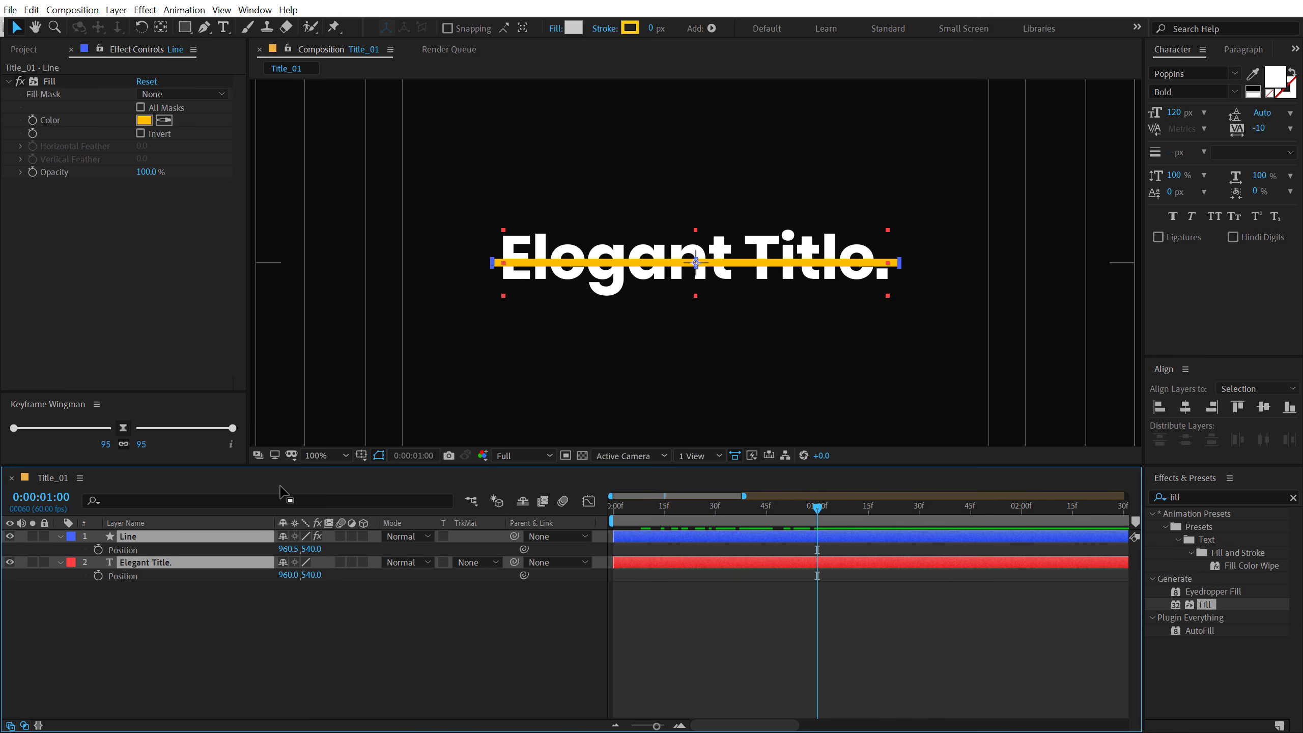
left_click(97, 550)
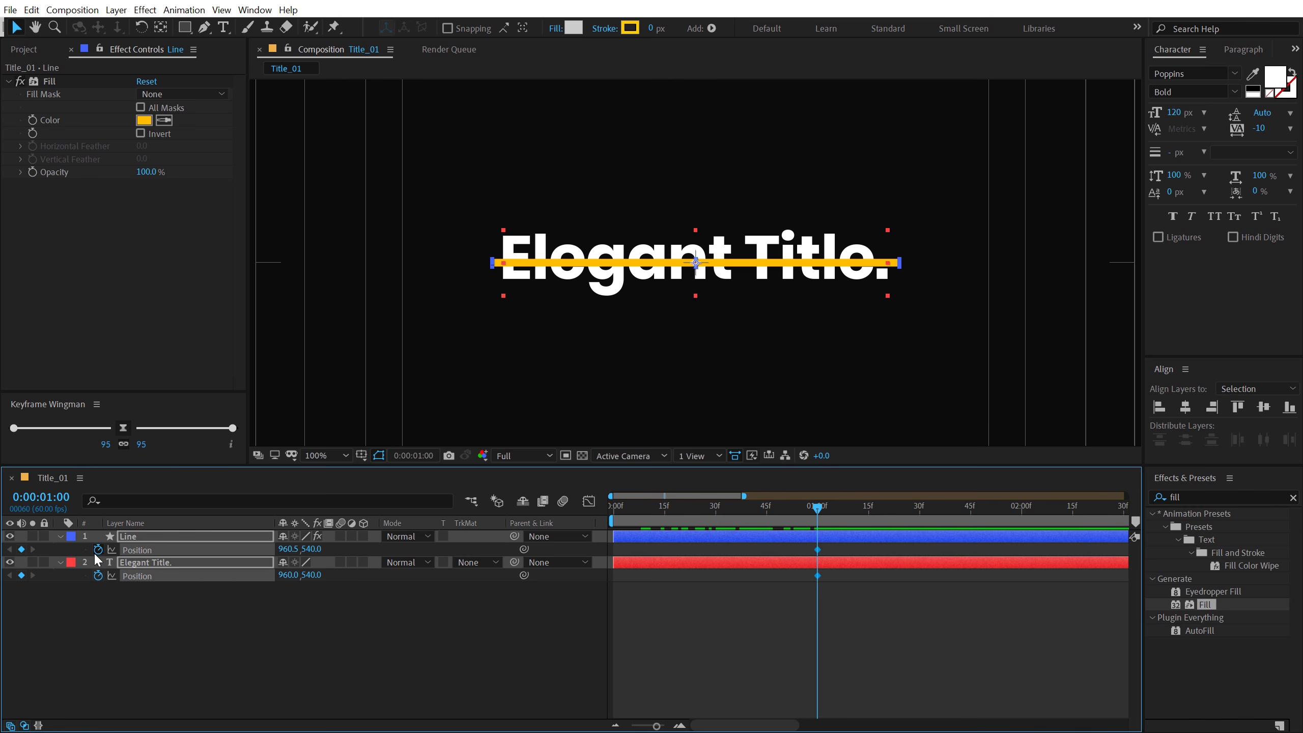
- At 0:00:02:00, set the Line layer's Y position to 627 and add a Position keyframe to the Elegant Title. layer
left_click_drag(1008, 508, 1023, 527)
left_click(329, 656)
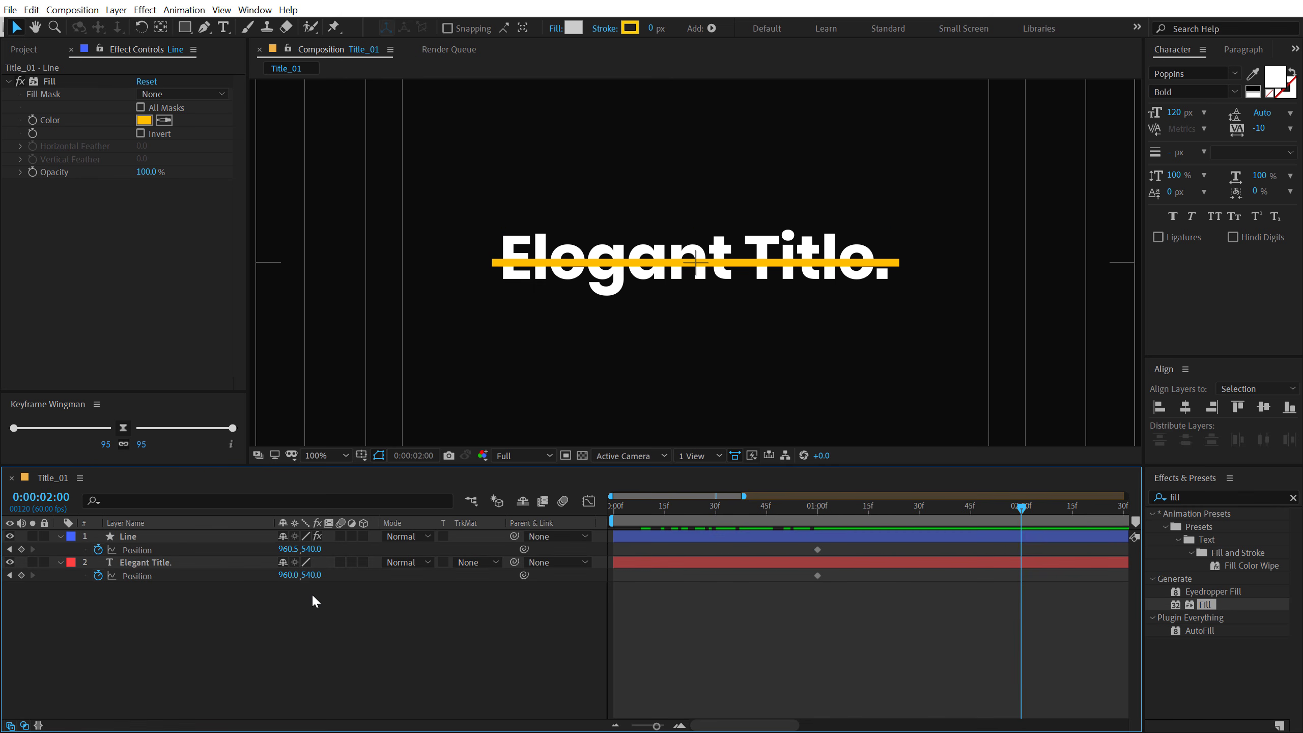
left_click_drag(313, 549, 380, 550)
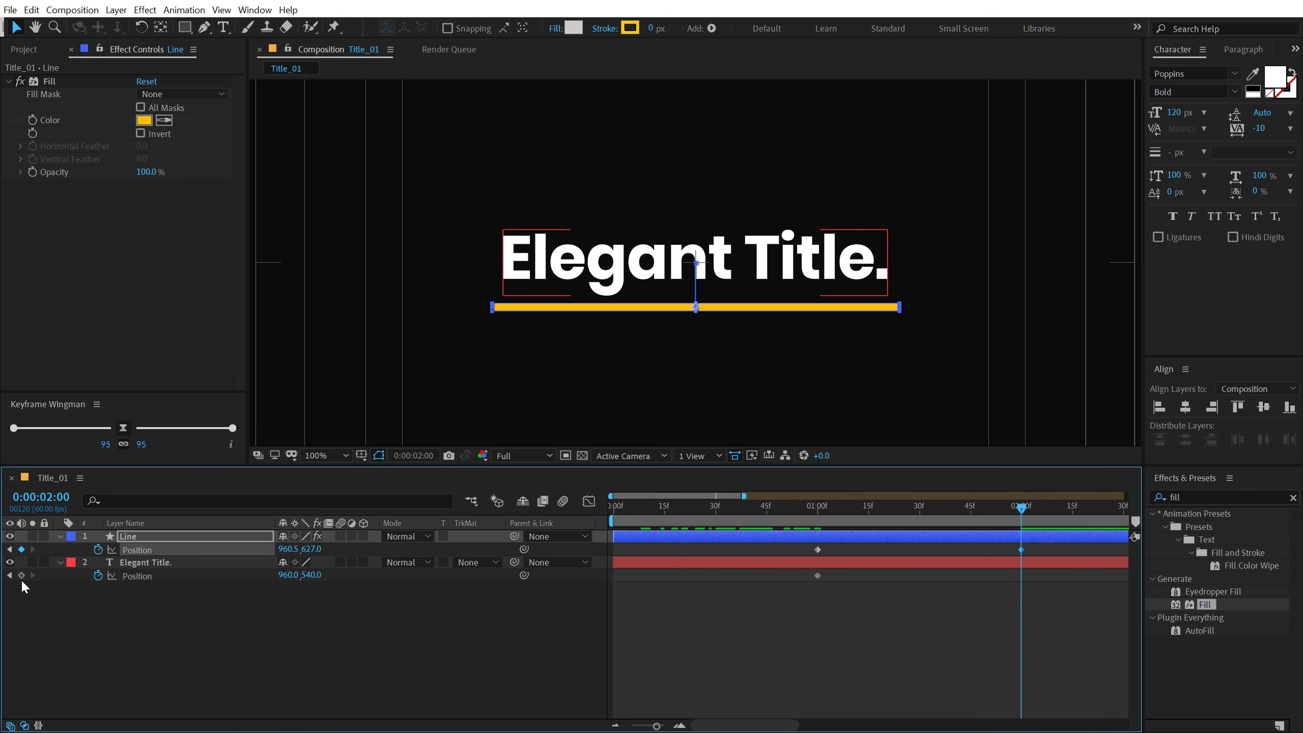
left_click(22, 580)
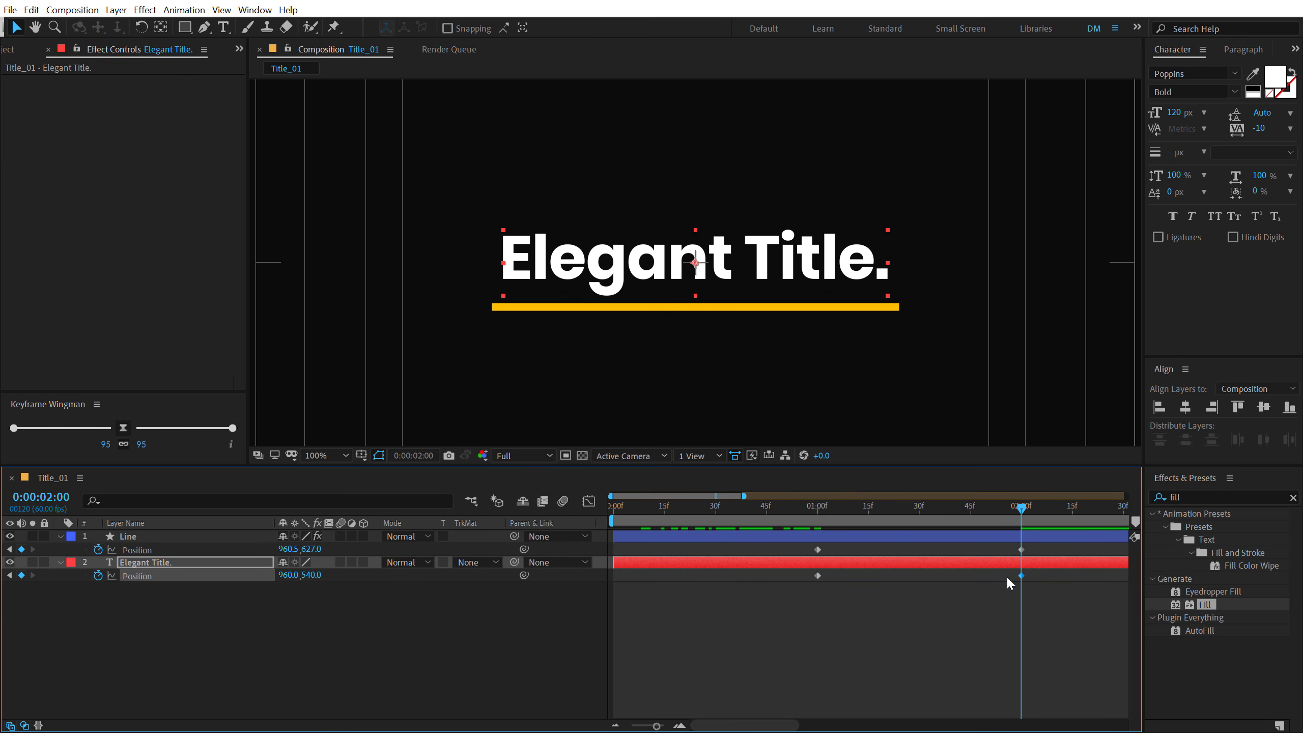
- At the 0:00:01:00 Position keyframe, set the Elegant Title. layer's Y position to 626 so it sits below the line
left_click_drag(835, 516, 821, 509)
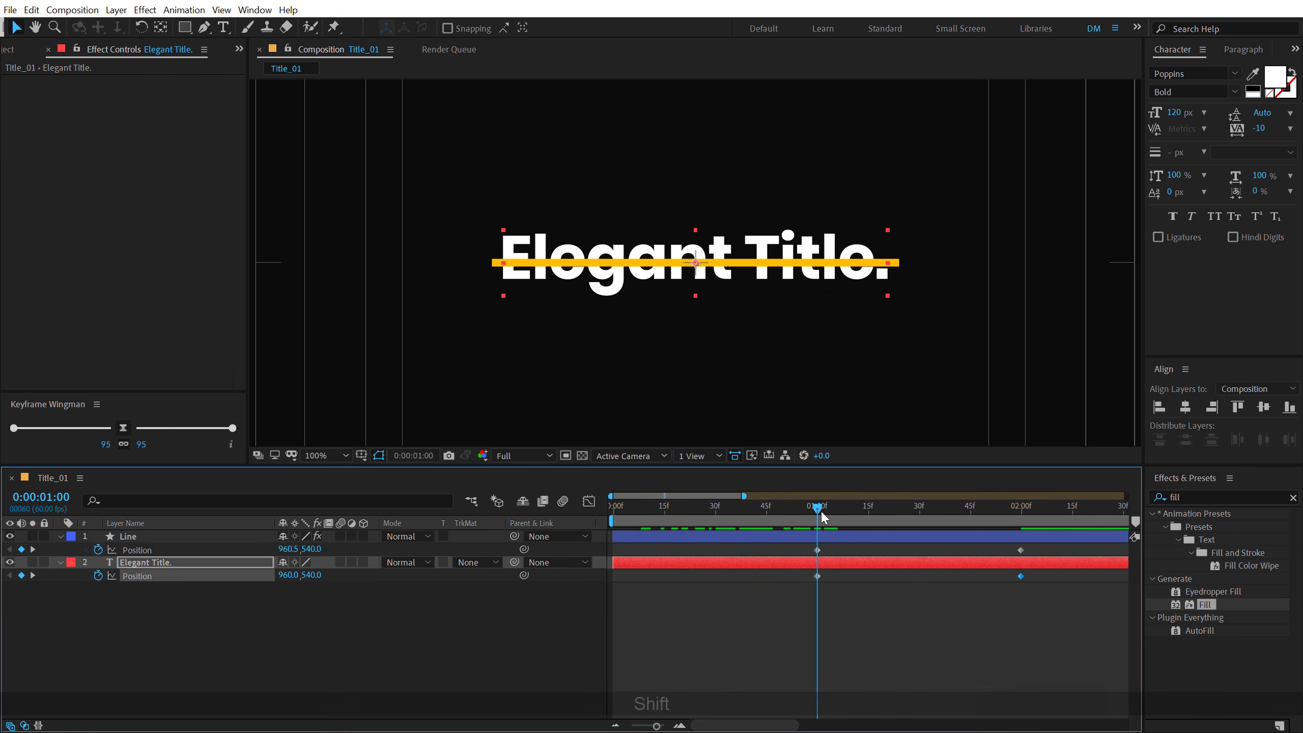
left_click_drag(316, 575, 380, 576)
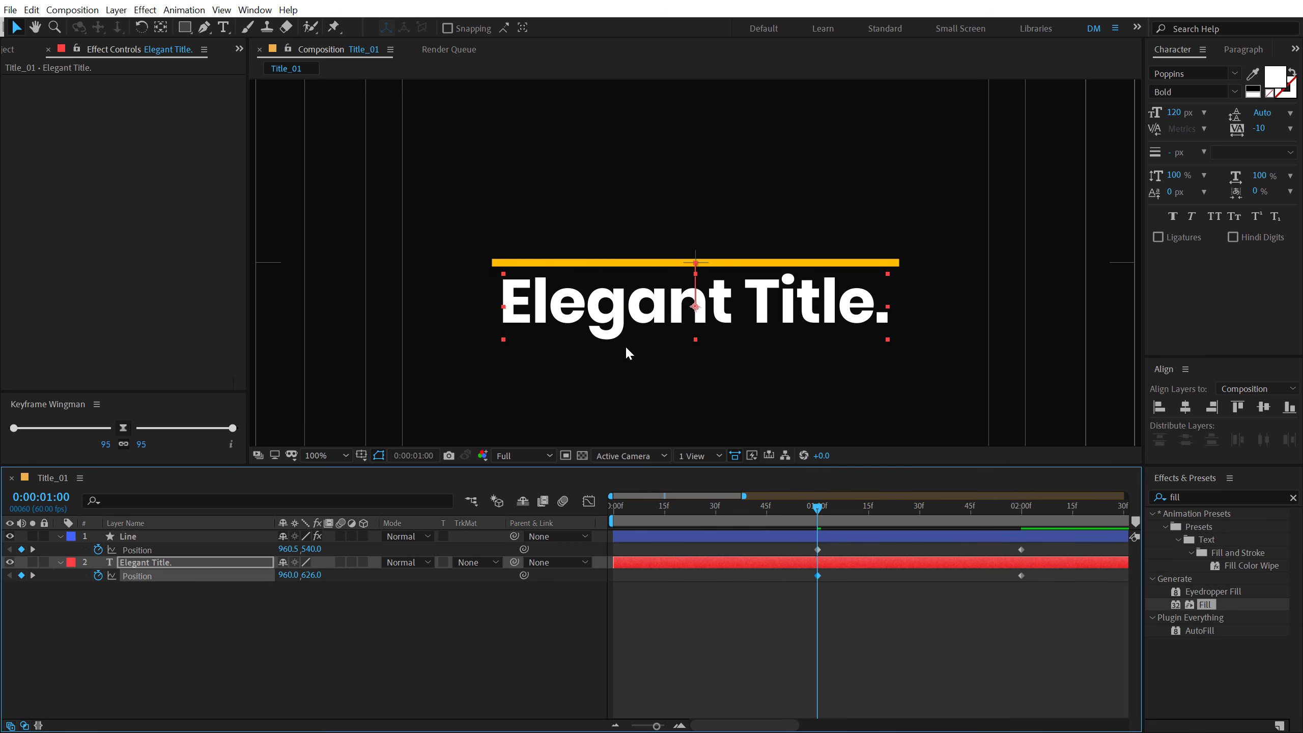
left_click(744, 632)
- Scrub through the timeline between 0:00:01:00 and 0:00:02:10 to check how the line and title cross
left_click_drag(822, 510, 1057, 511)
left_click(910, 564)
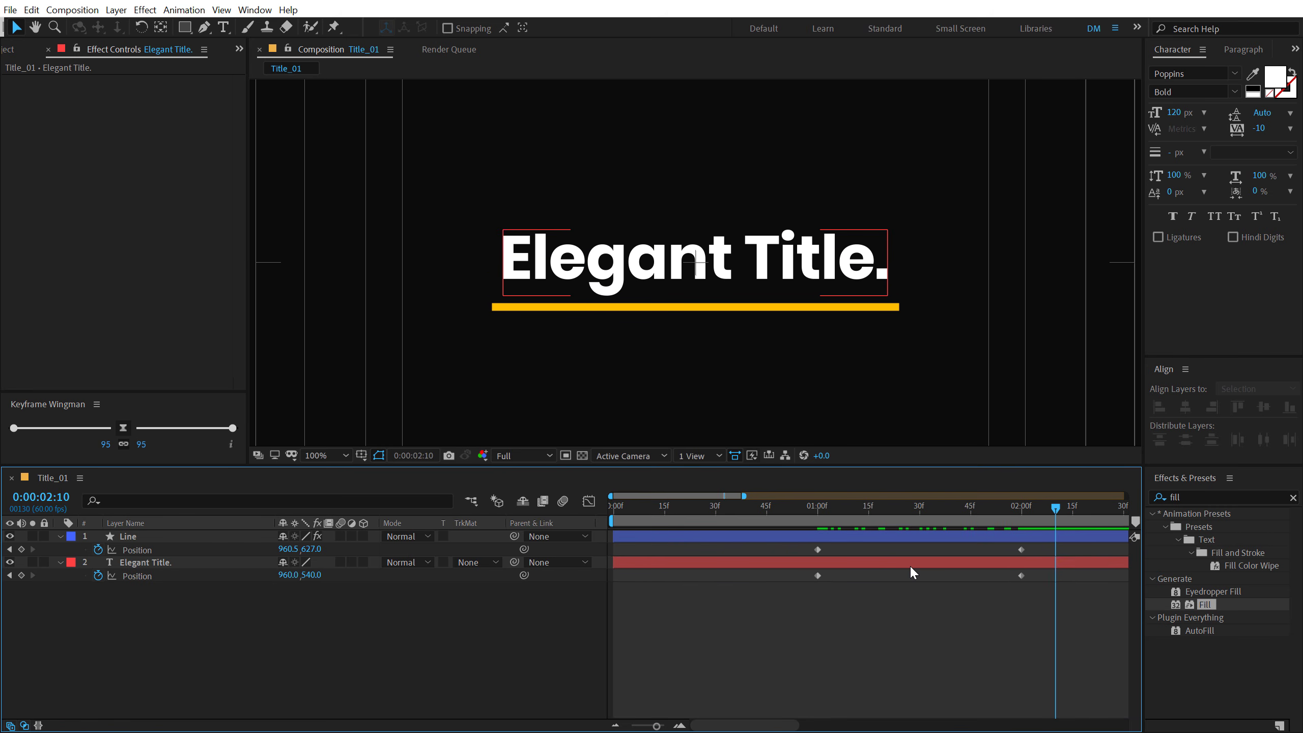
left_click(99, 624)
left_click_drag(817, 515, 930, 513)
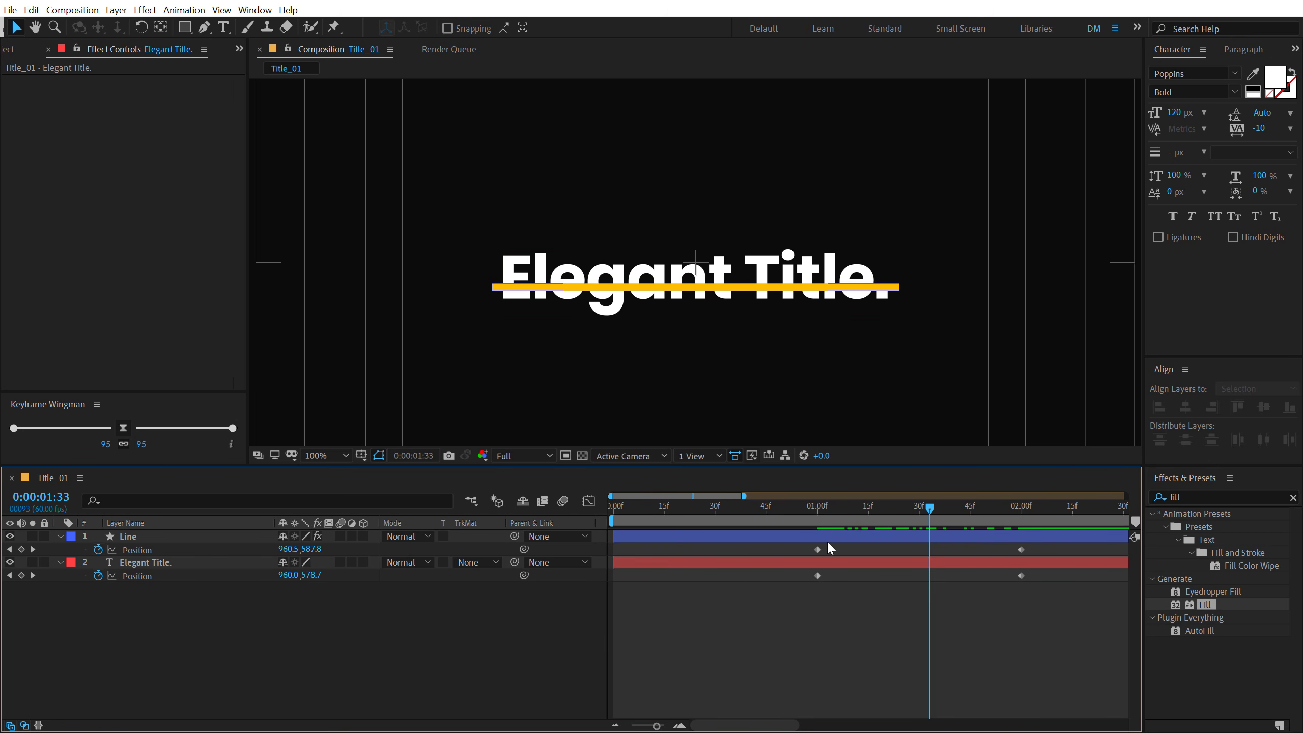
- At 0:00:01:00, draw a rectangle shape from the line's vertical centre downward, wide enough to cover the whole title
key("j")
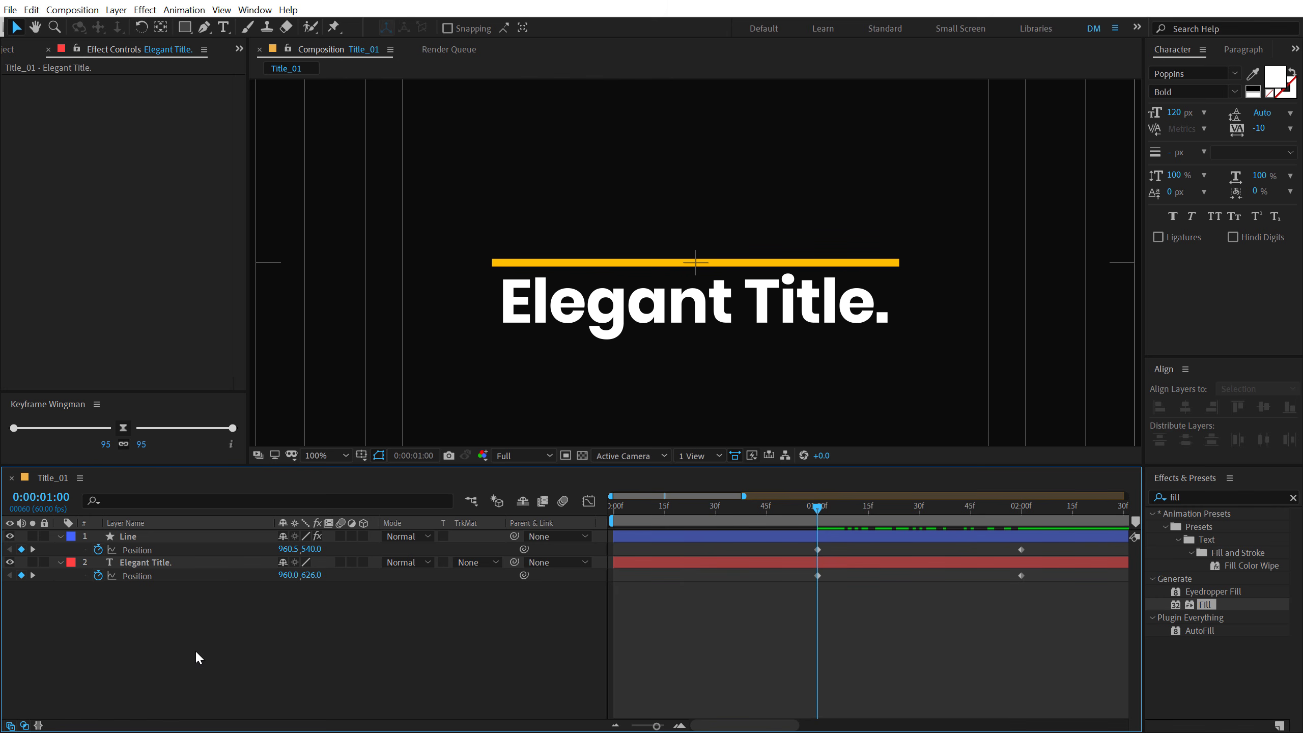
left_click(184, 27)
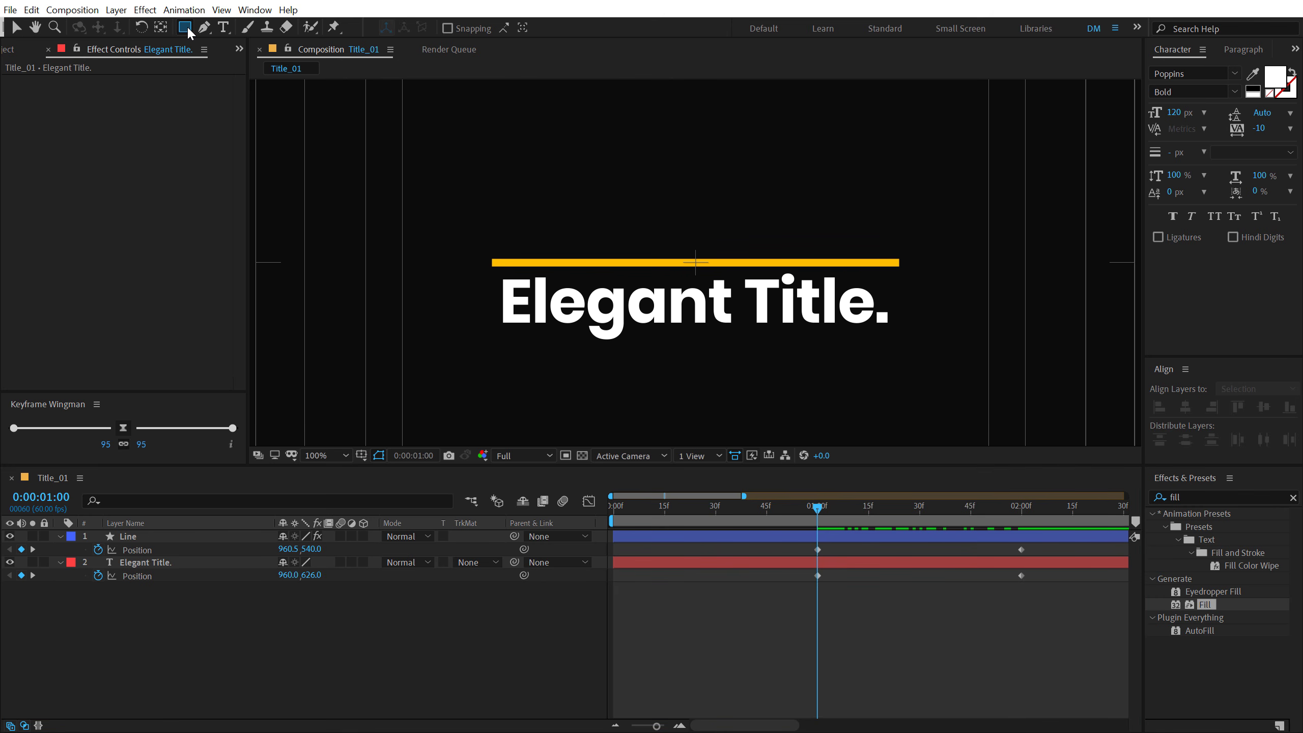
left_click(416, 263)
left_click_drag(476, 291, 970, 409)
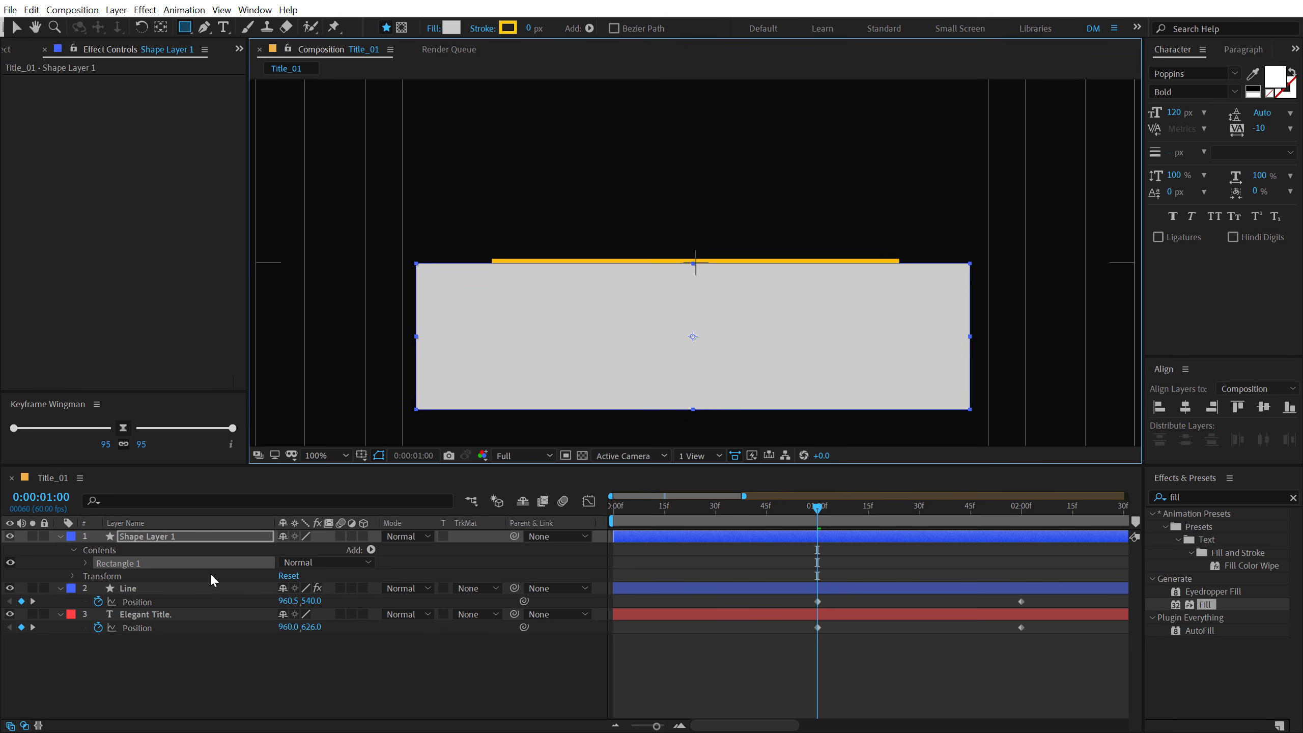
- Rename the new rectangle shape layer as Mask and hide it
left_click(181, 538)
key("Return")
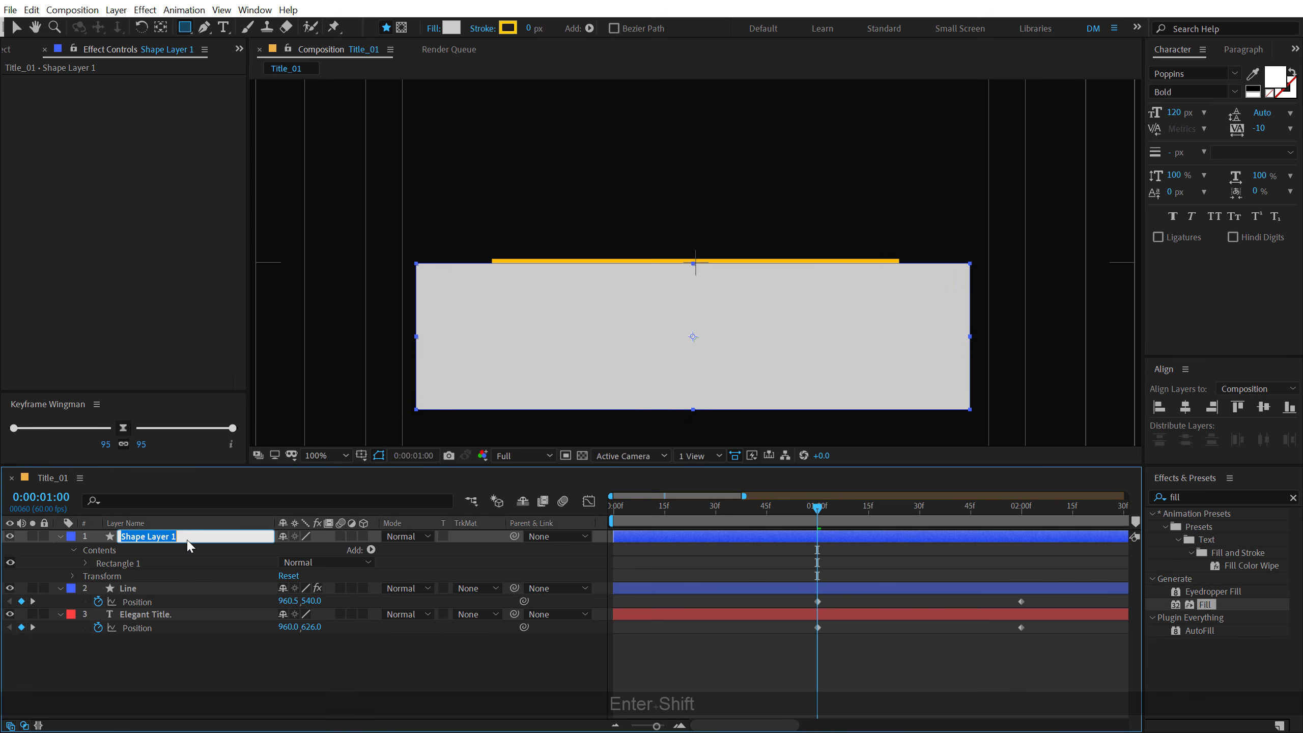
type("Mask")
key("Return")
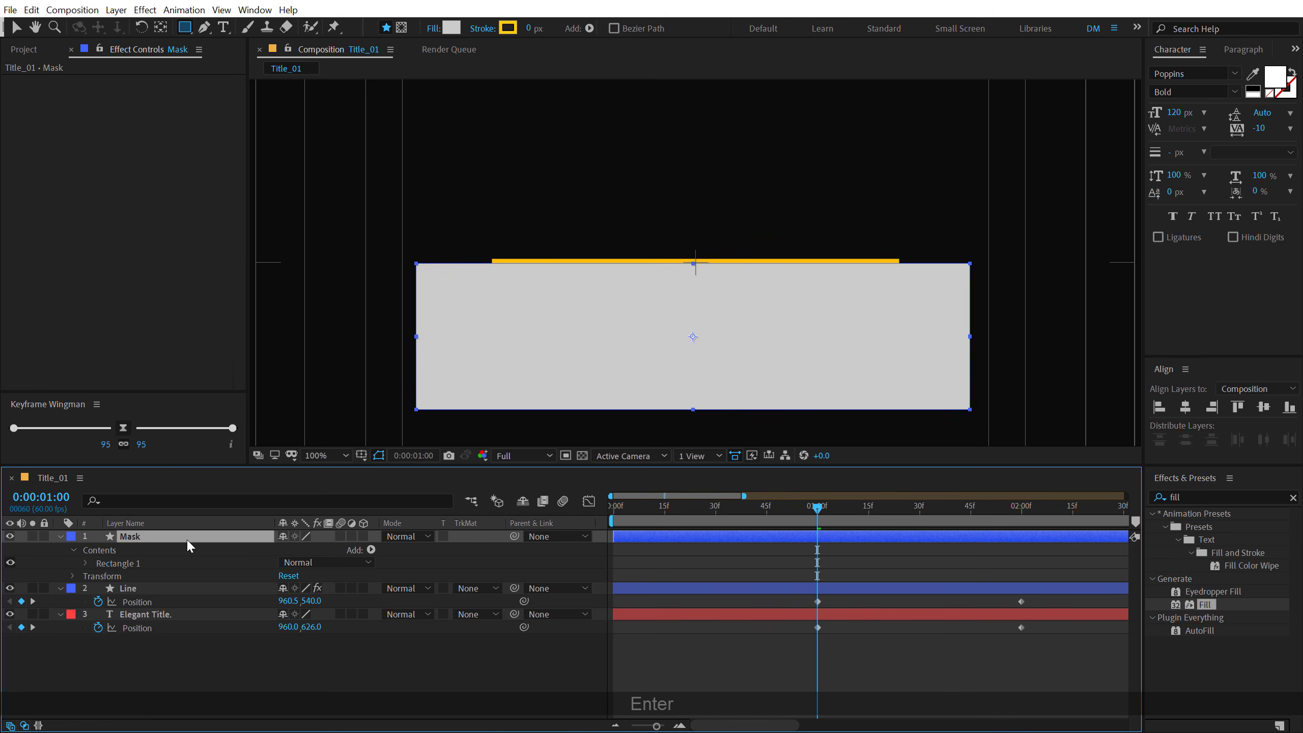
left_click(12, 536)
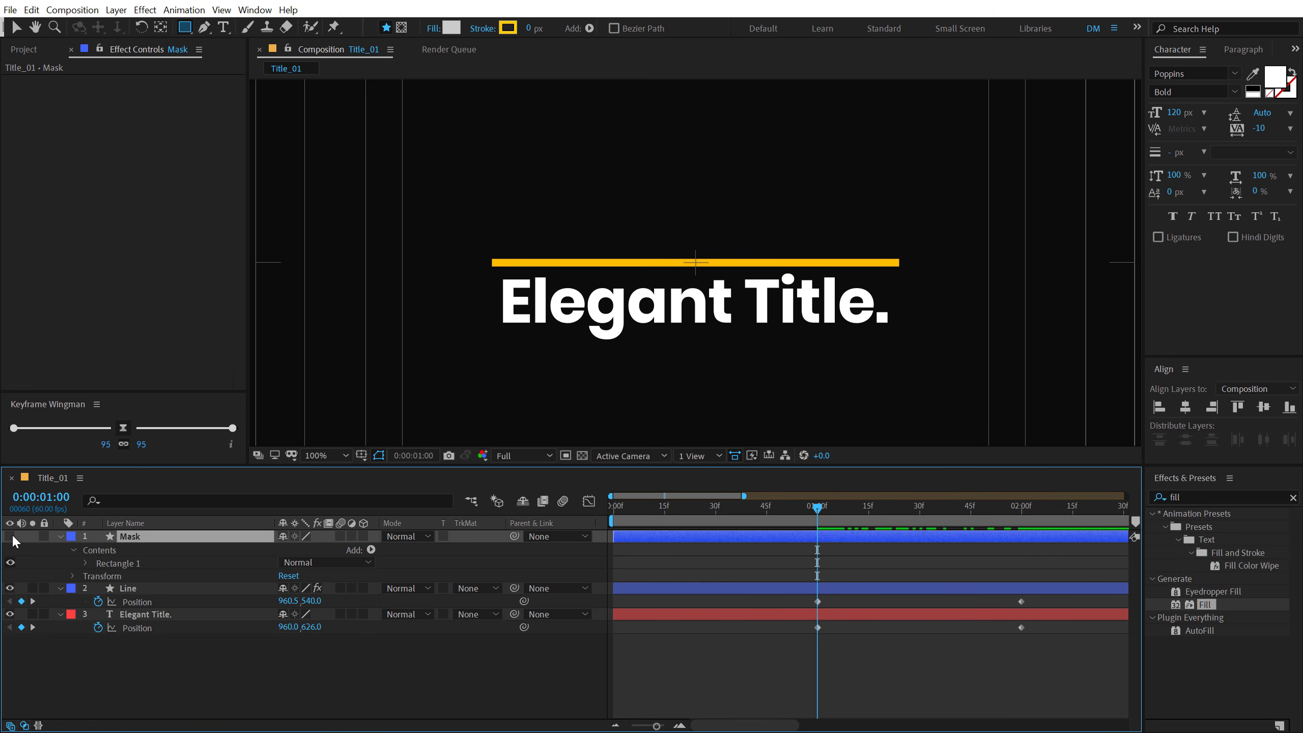
- Find the Set Matte effect and apply it to the Elegant Title. layer
left_click(160, 614)
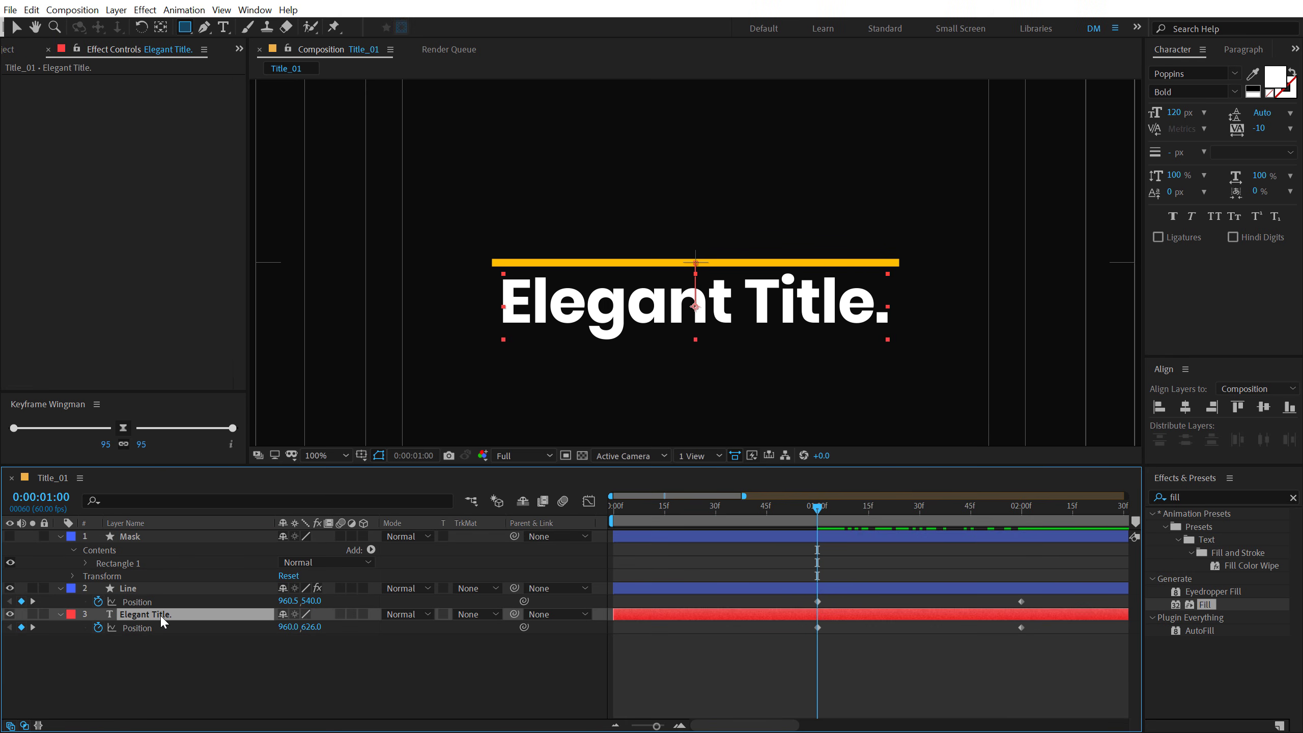
left_click(1204, 496)
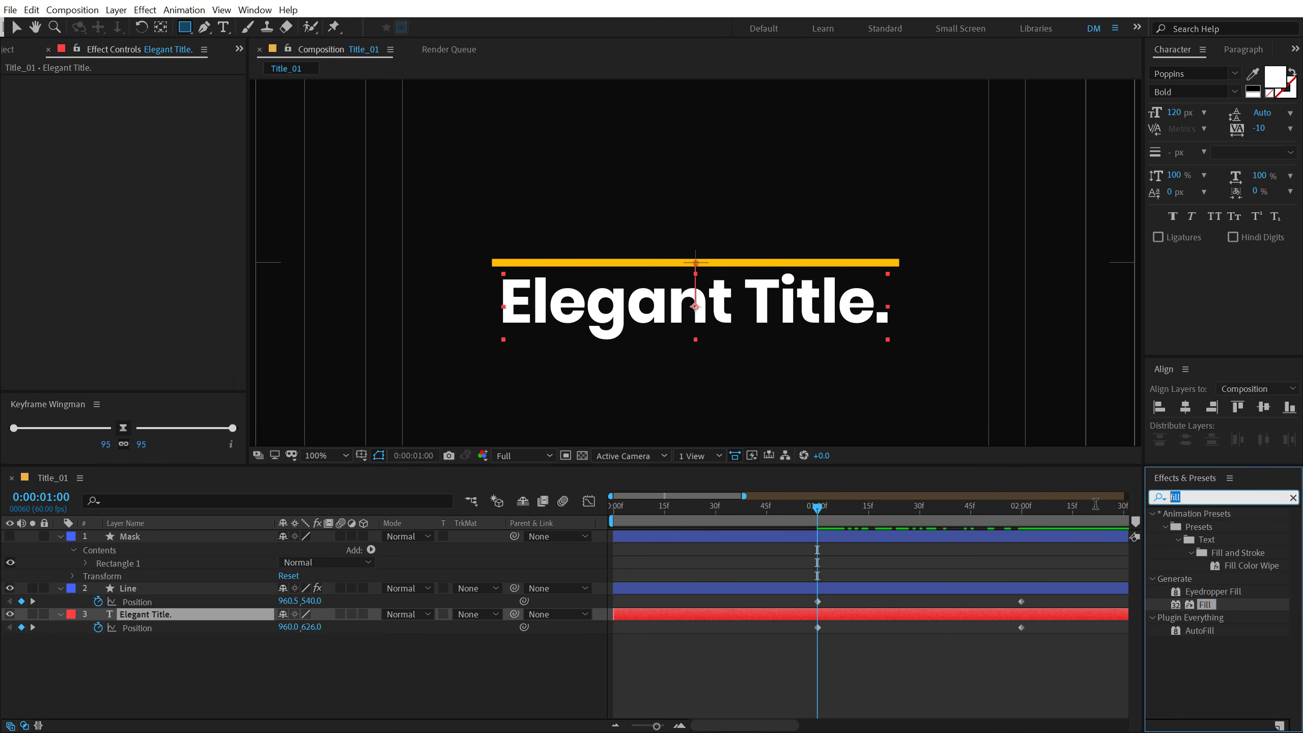
type("set")
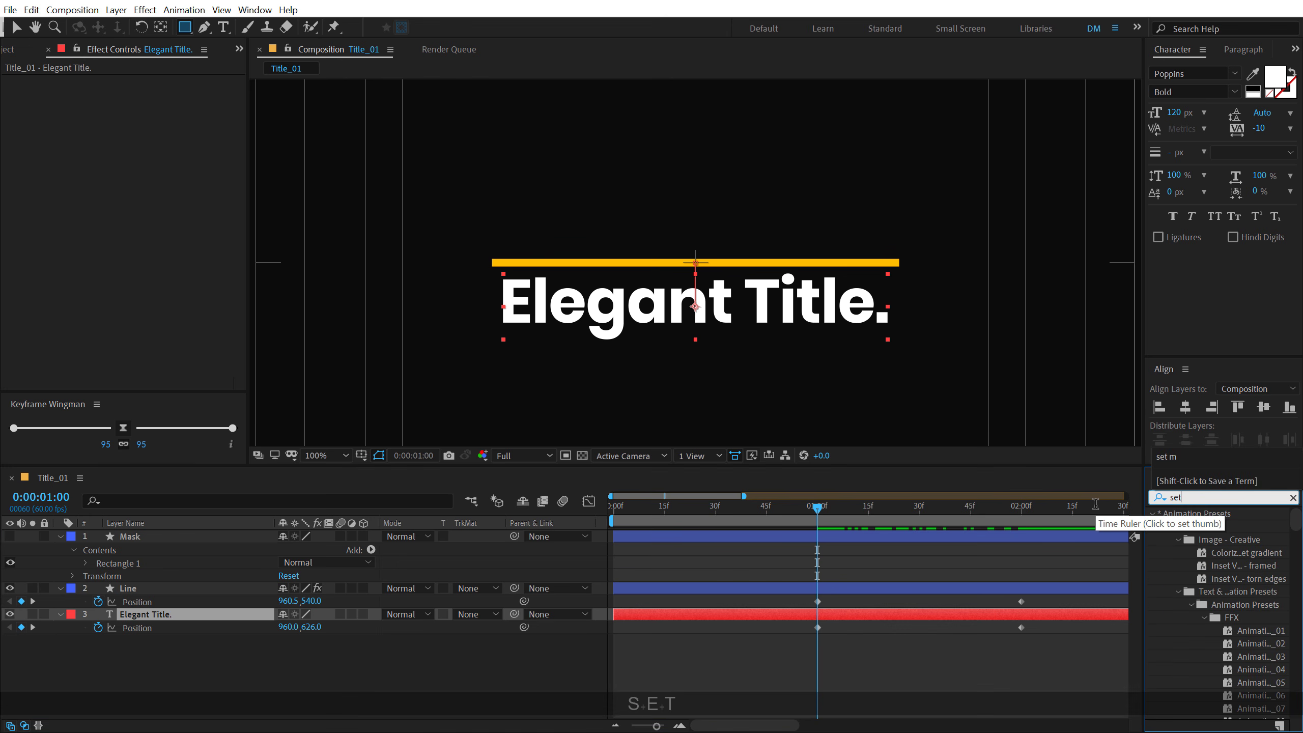
type(" m")
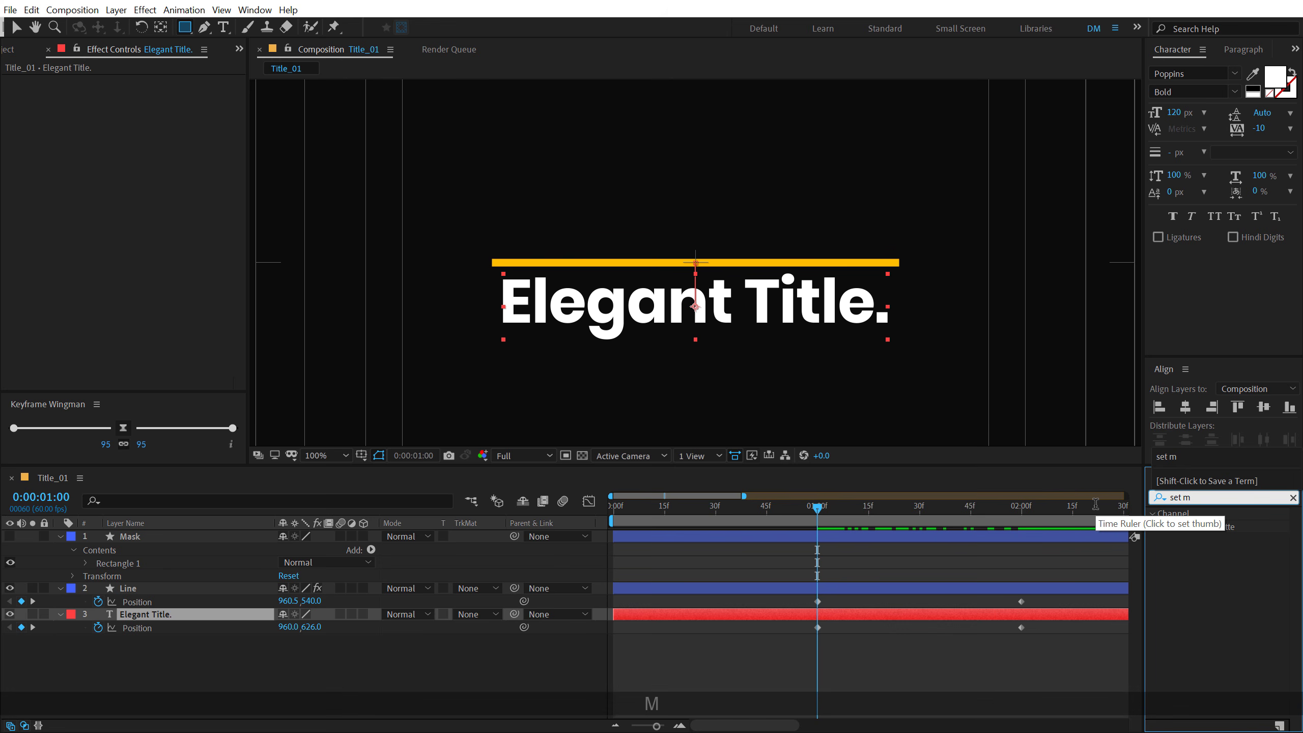
double_click(1213, 526)
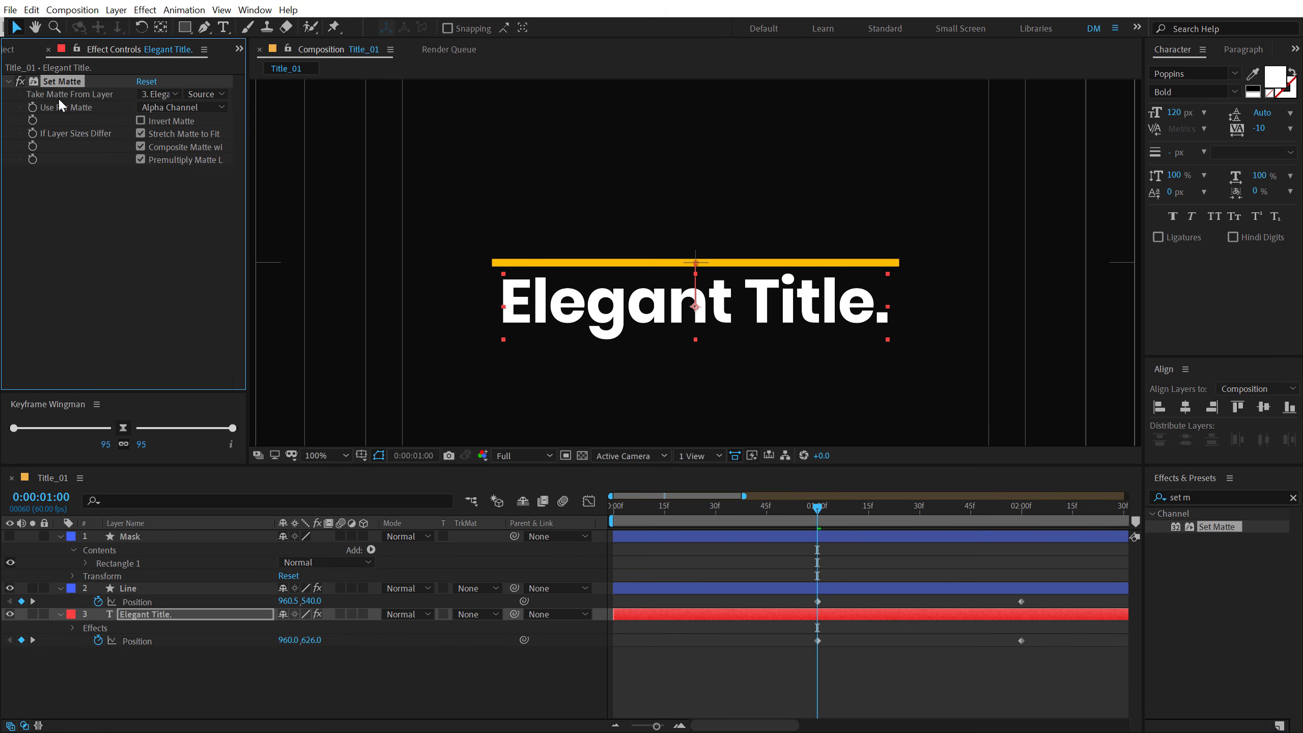
- Set the Set Matte effect to take its matte from 1. Mask and invert the matte
left_click(161, 94)
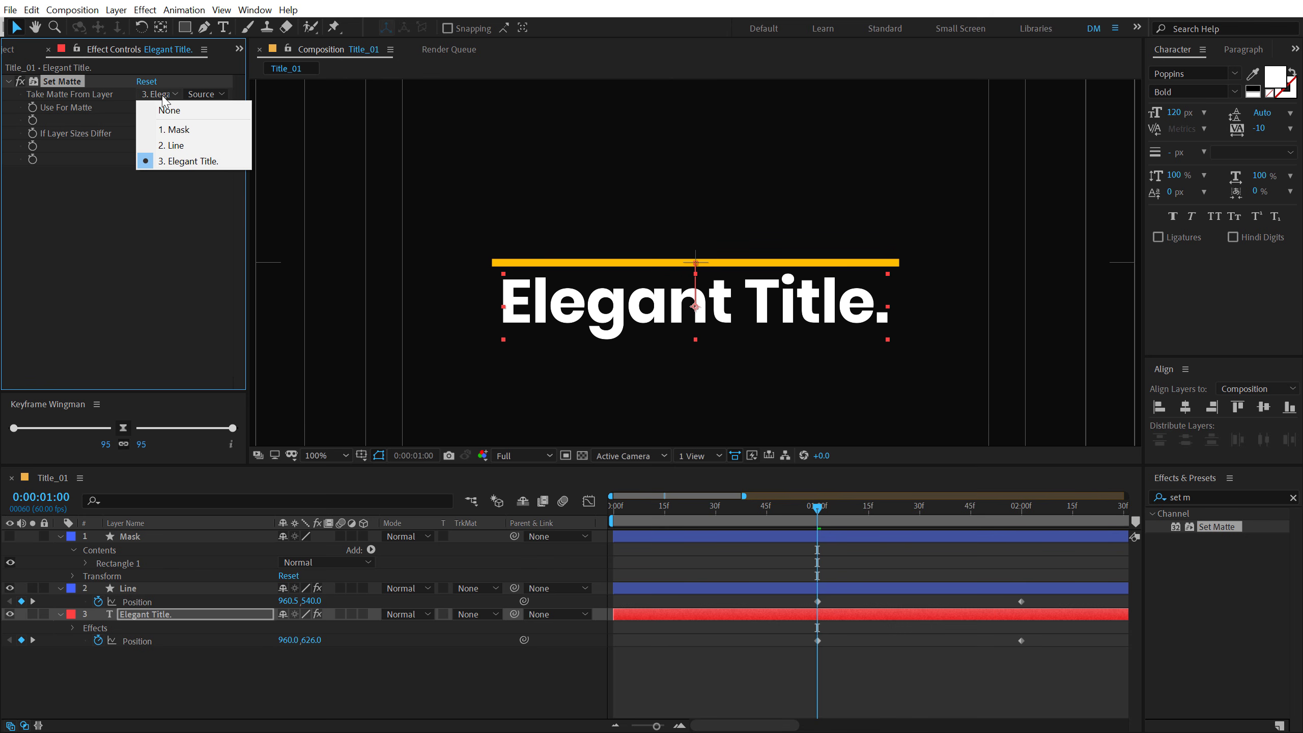
left_click(175, 130)
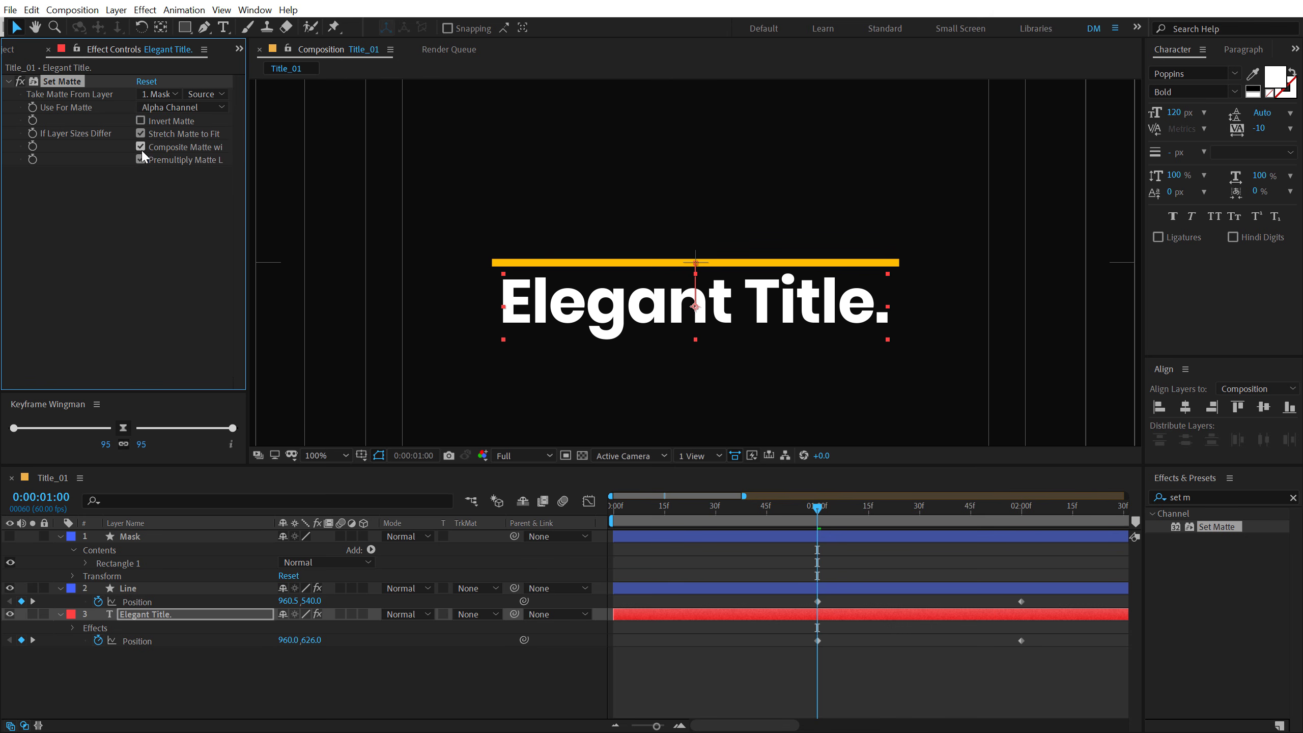
left_click(140, 120)
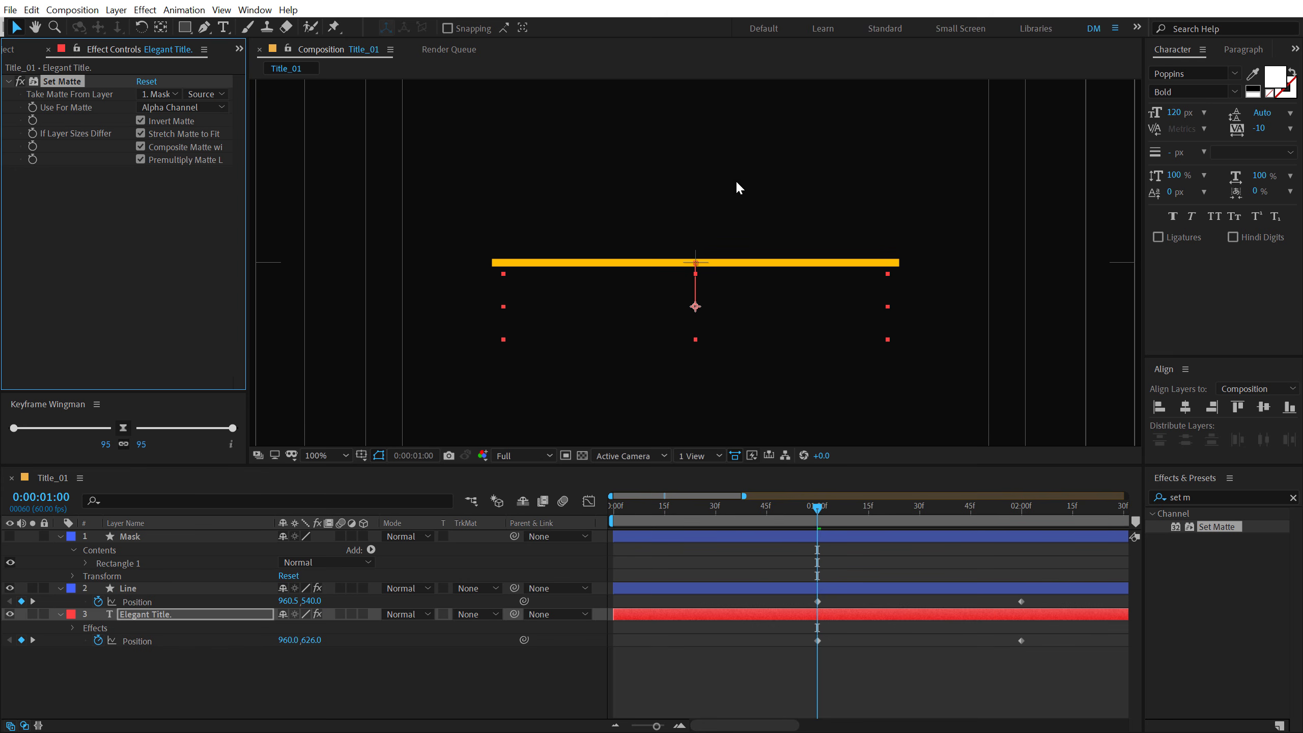
- Collapse the Mask and Line layer properties and parent the Mask layer to the Line layer
left_click(60, 536)
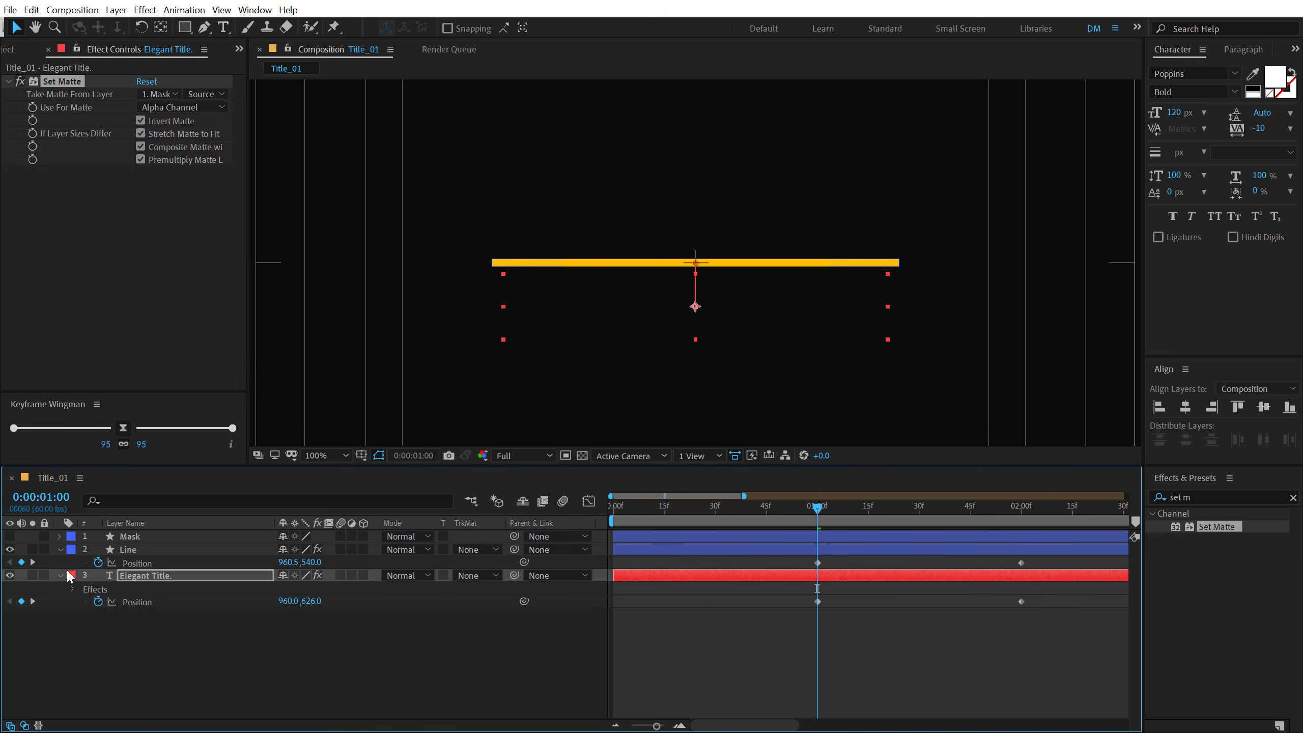
left_click(63, 551)
left_click(60, 550)
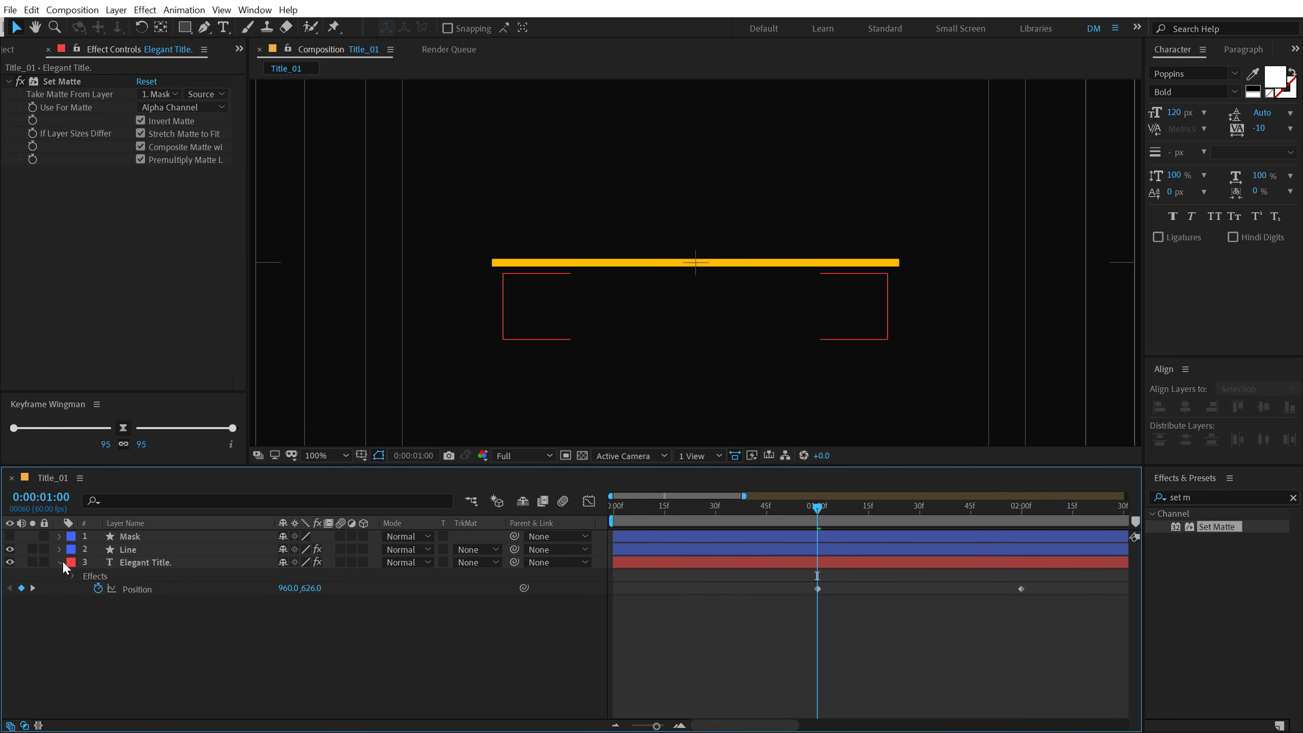
left_click(231, 536)
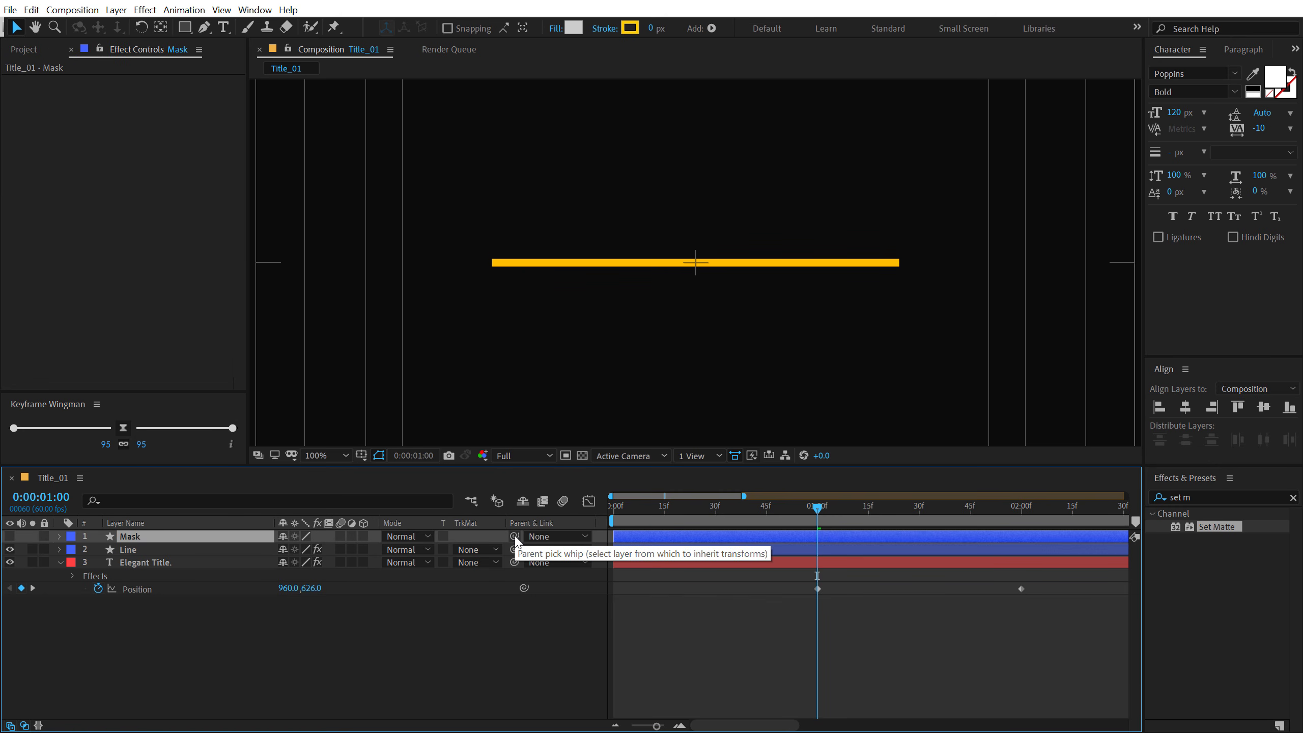
left_click_drag(515, 538, 125, 550)
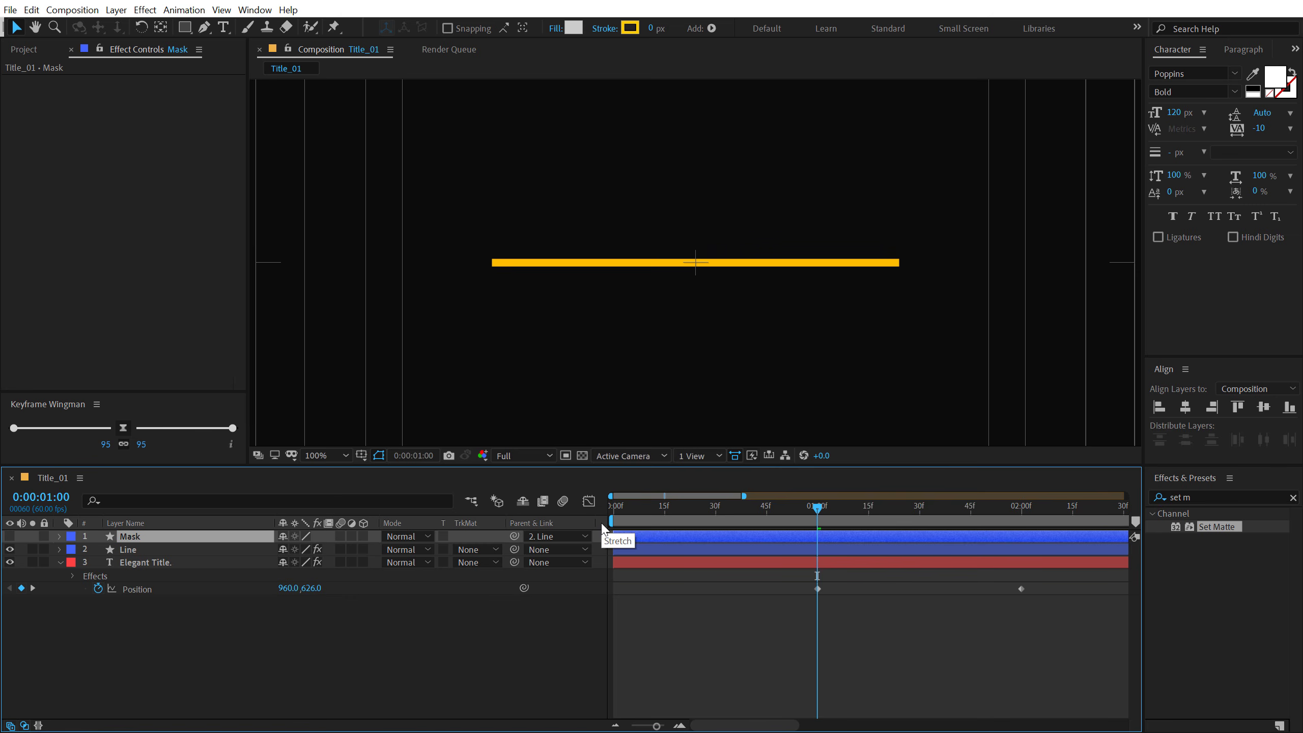
right_click(604, 529)
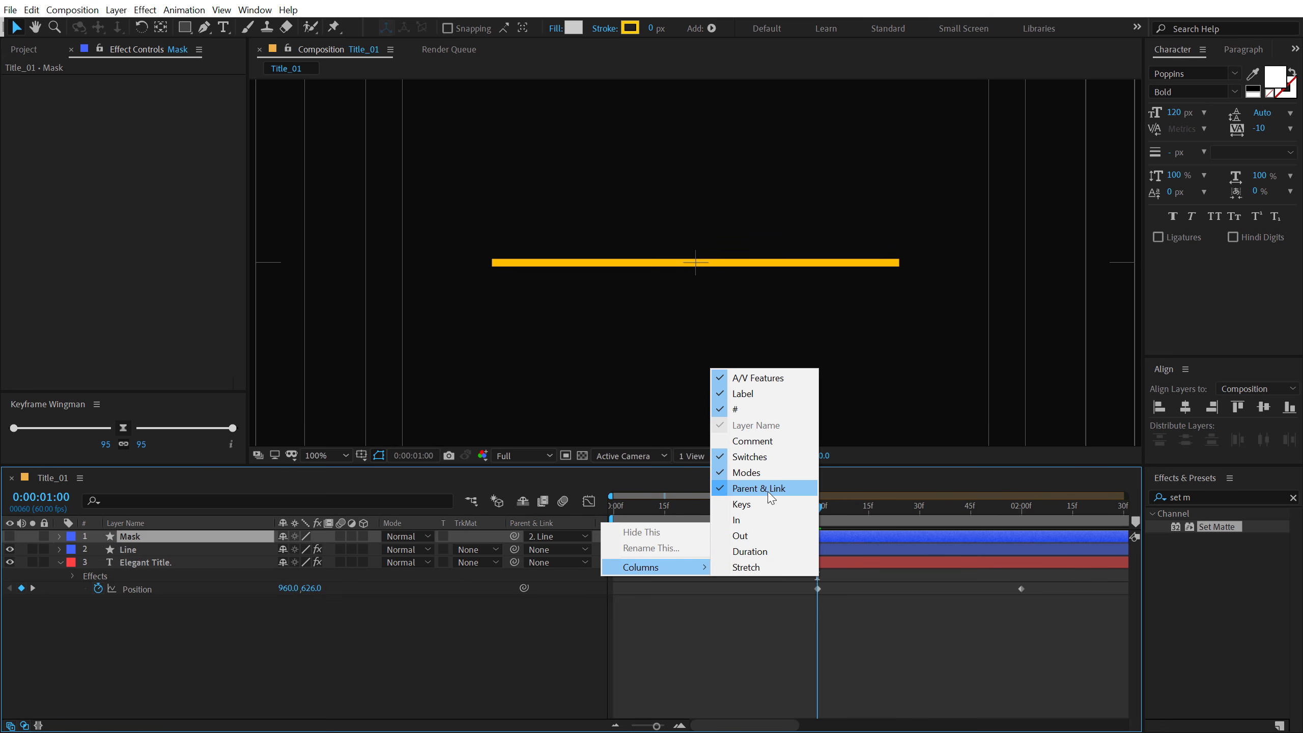
left_click(334, 663)
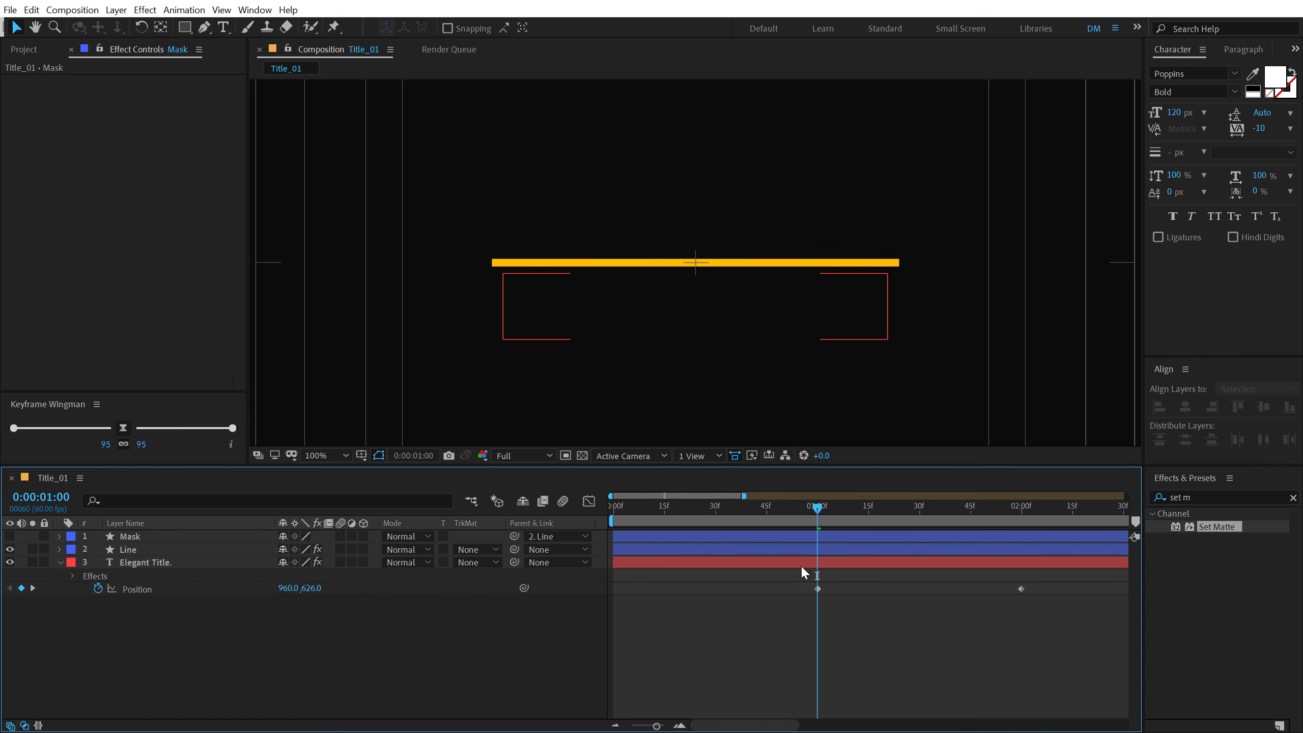
- Reveal all keyframes, apply the 95 easing to them with Keyframe Wingman, and preview the animation from the start
key("ctrl+a")
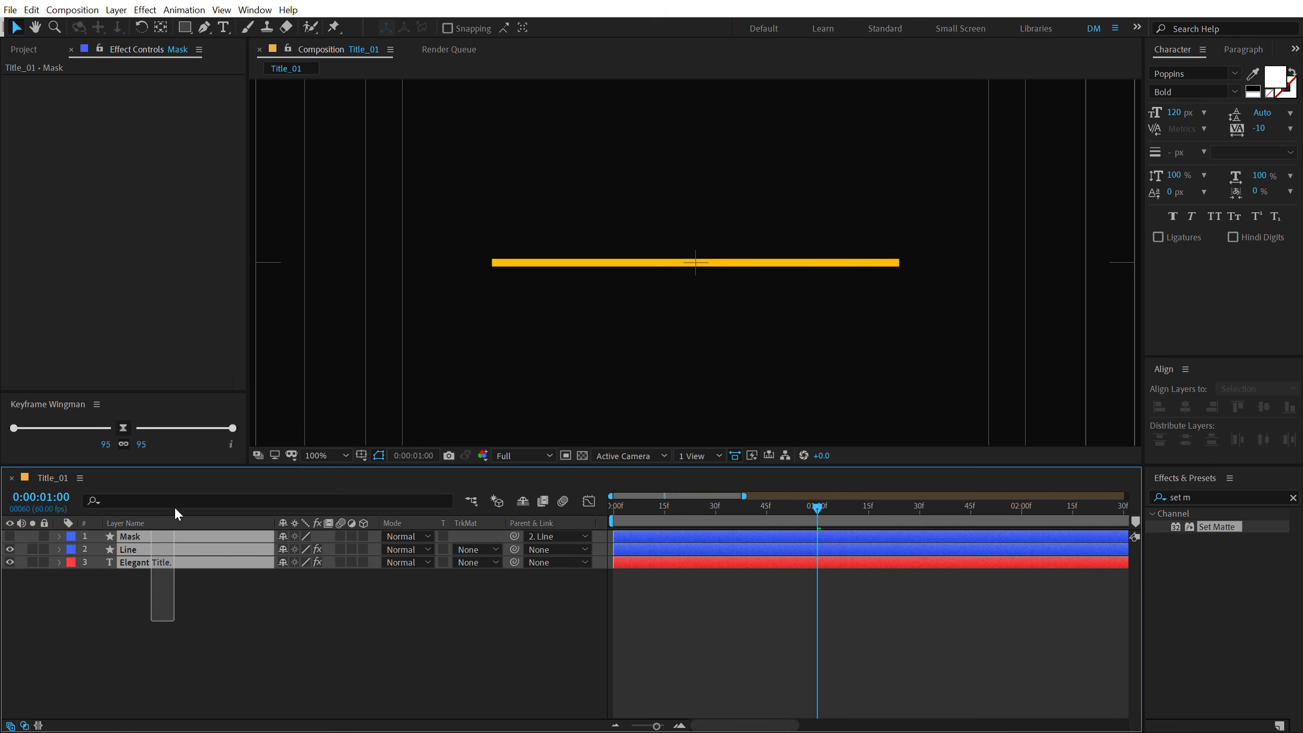
key("u")
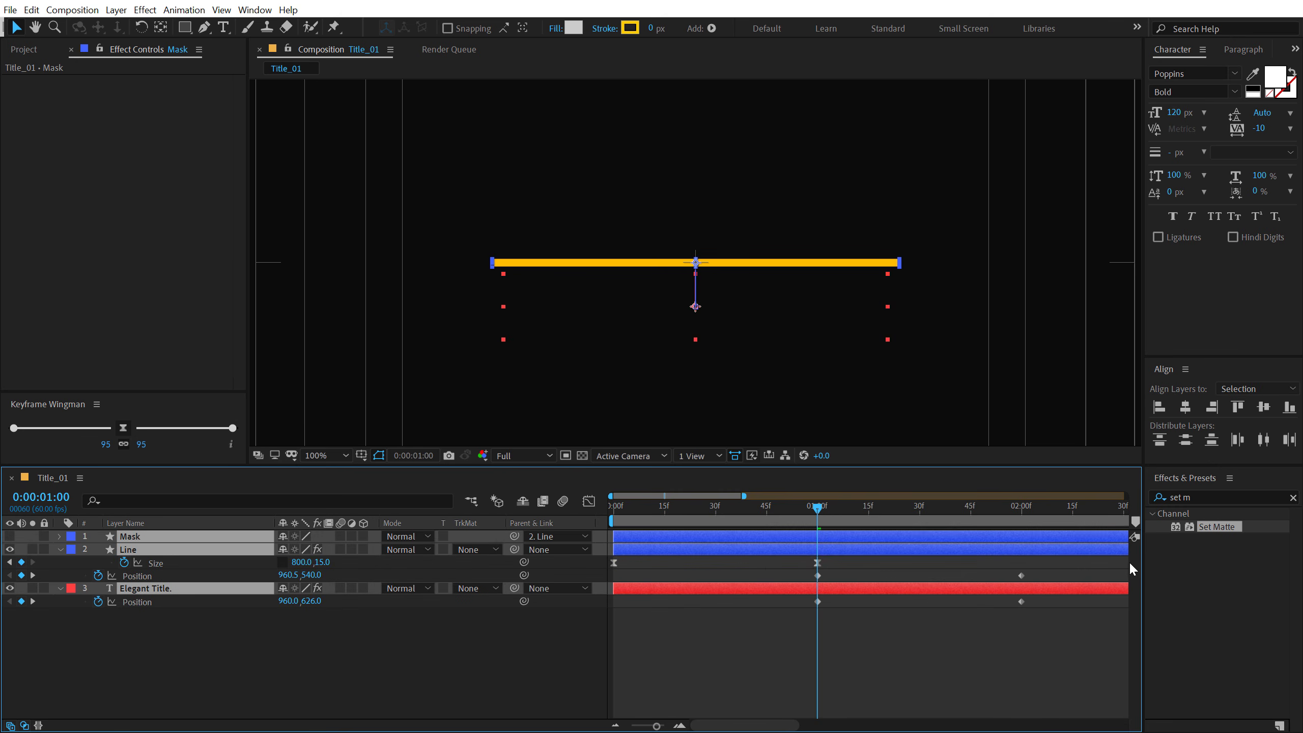
left_click_drag(1132, 569, 601, 621)
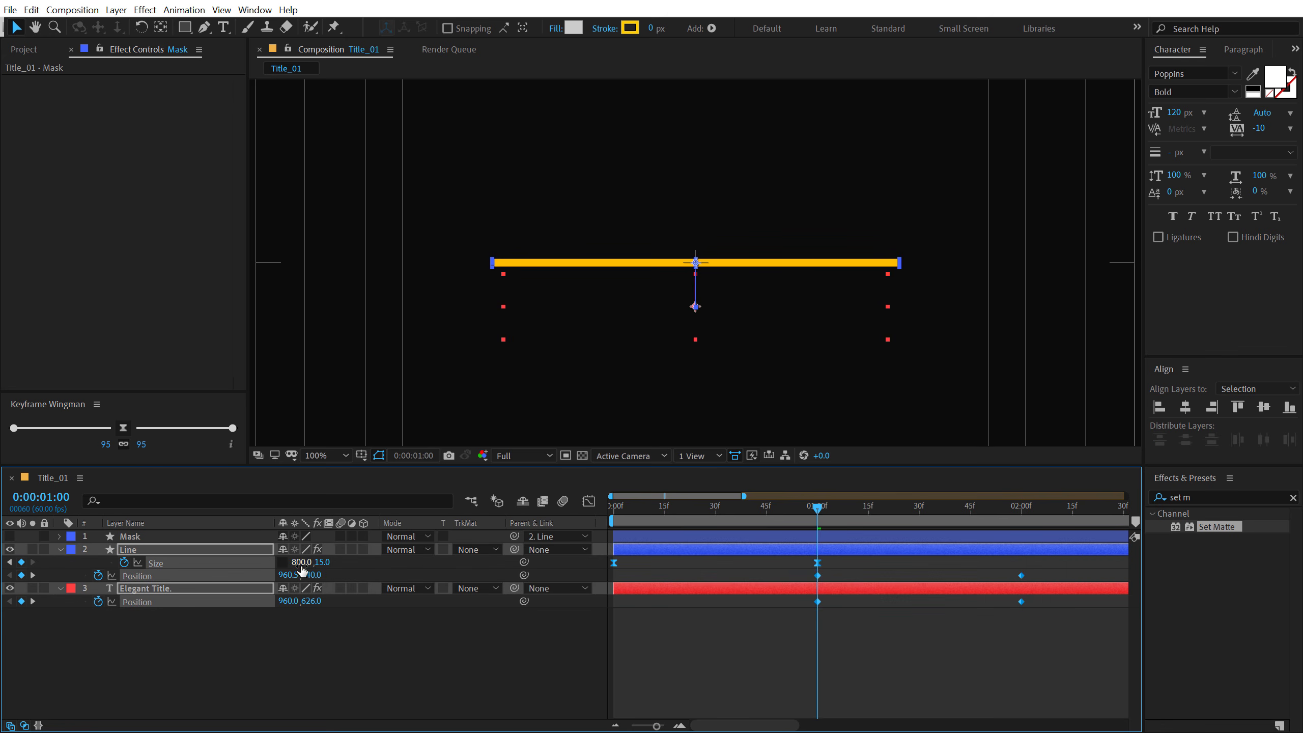
left_click(121, 432)
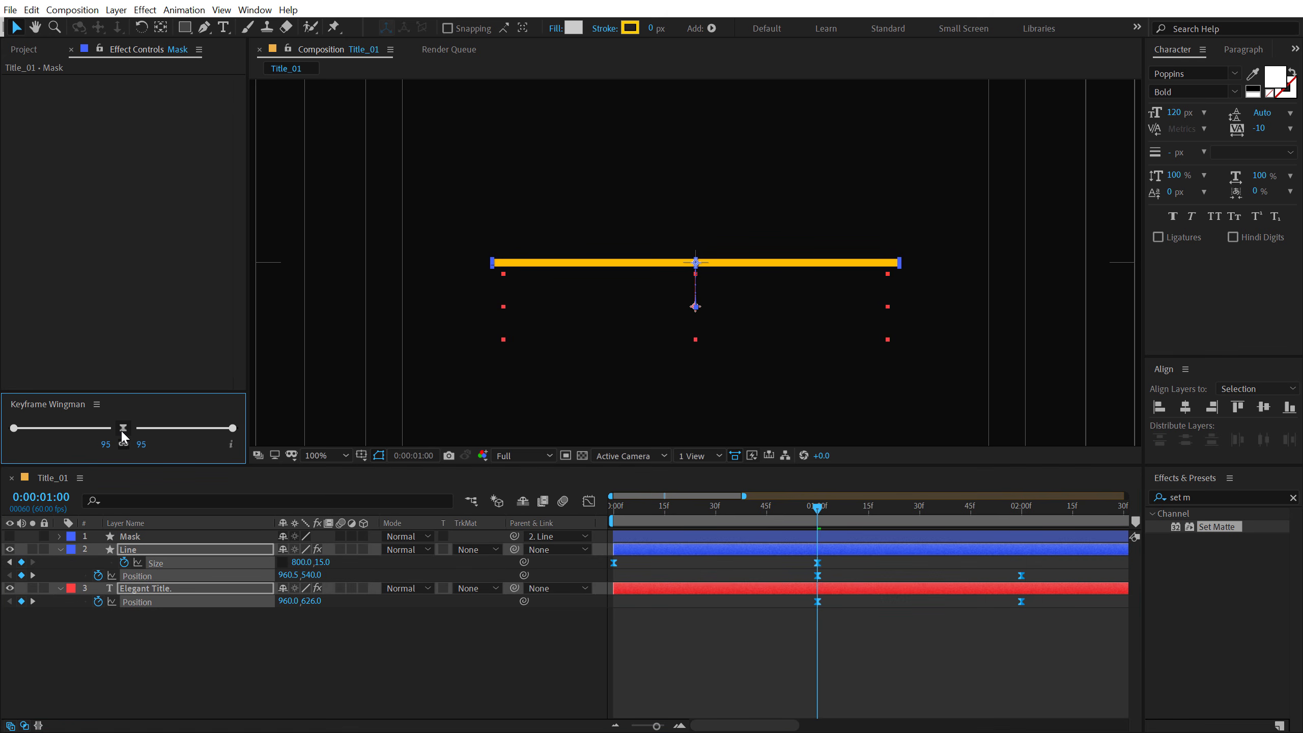
left_click(723, 619)
key("Home")
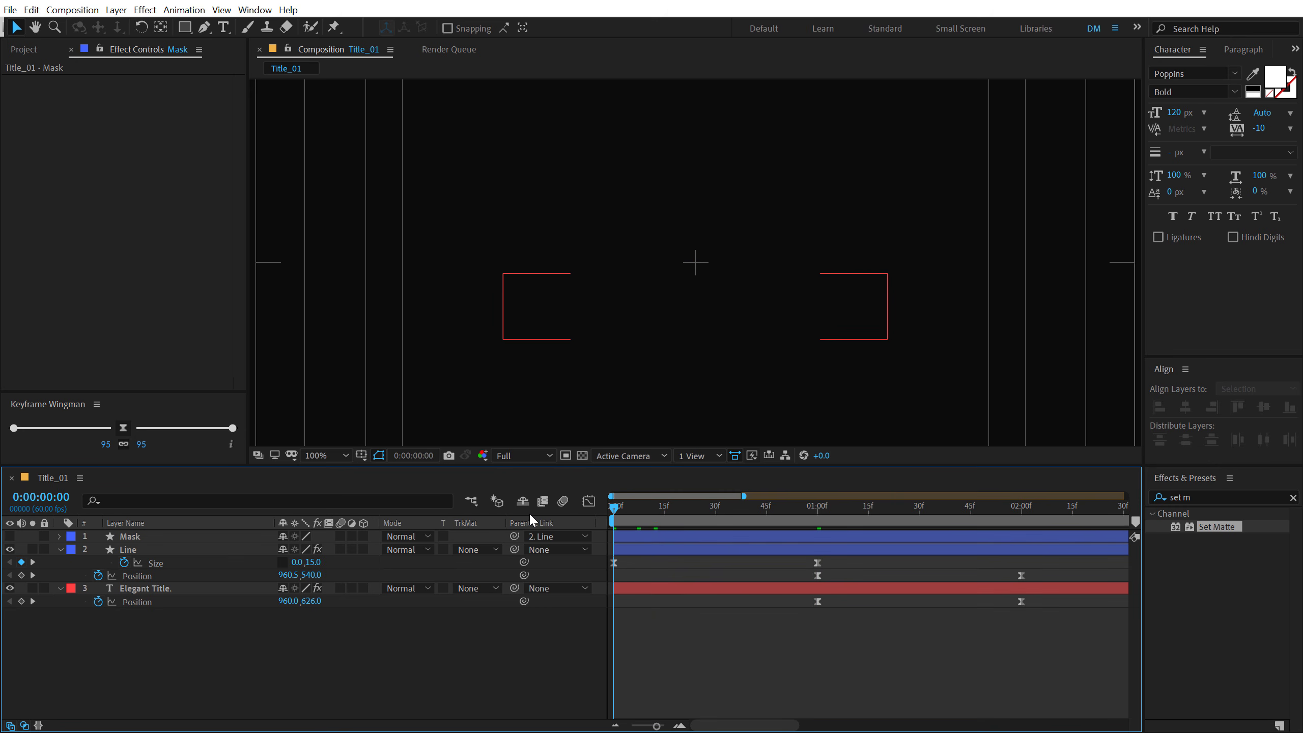
key("space")
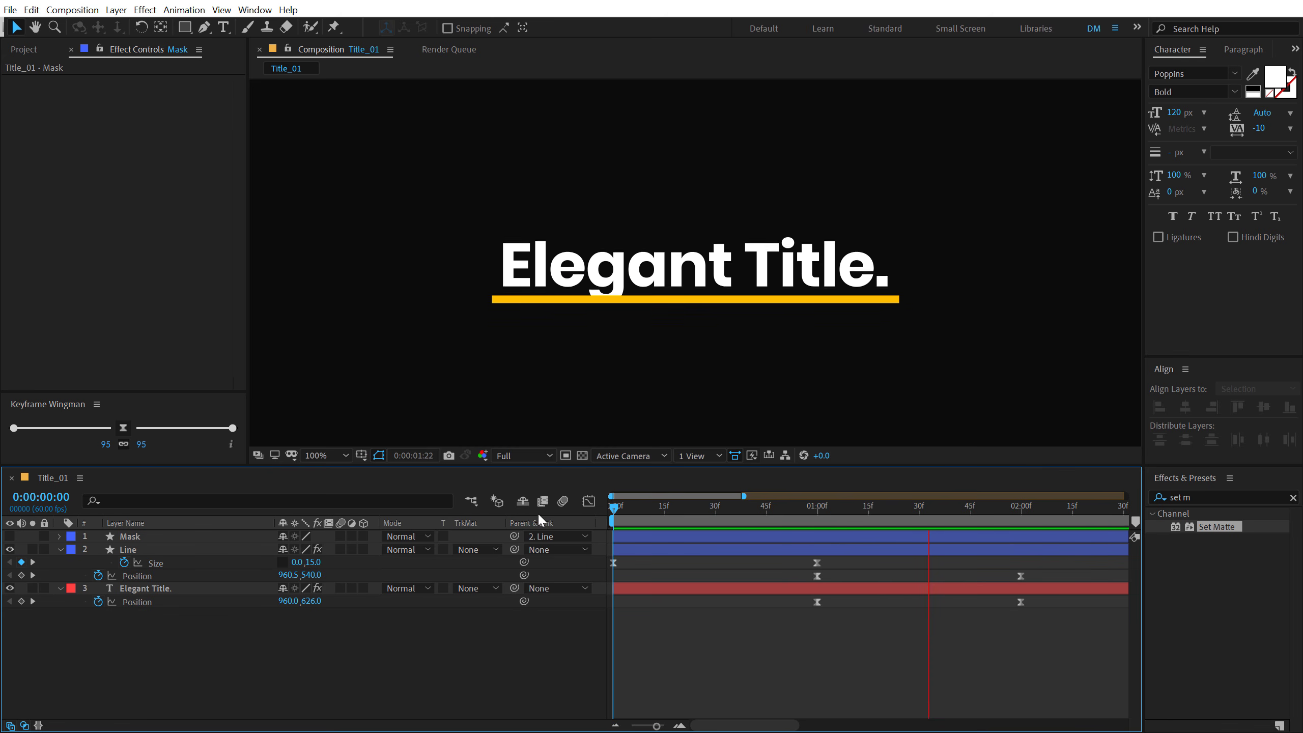
- End the work area at 0:00:02:18 and play back the shortened range
left_click_drag(826, 508, 1084, 509)
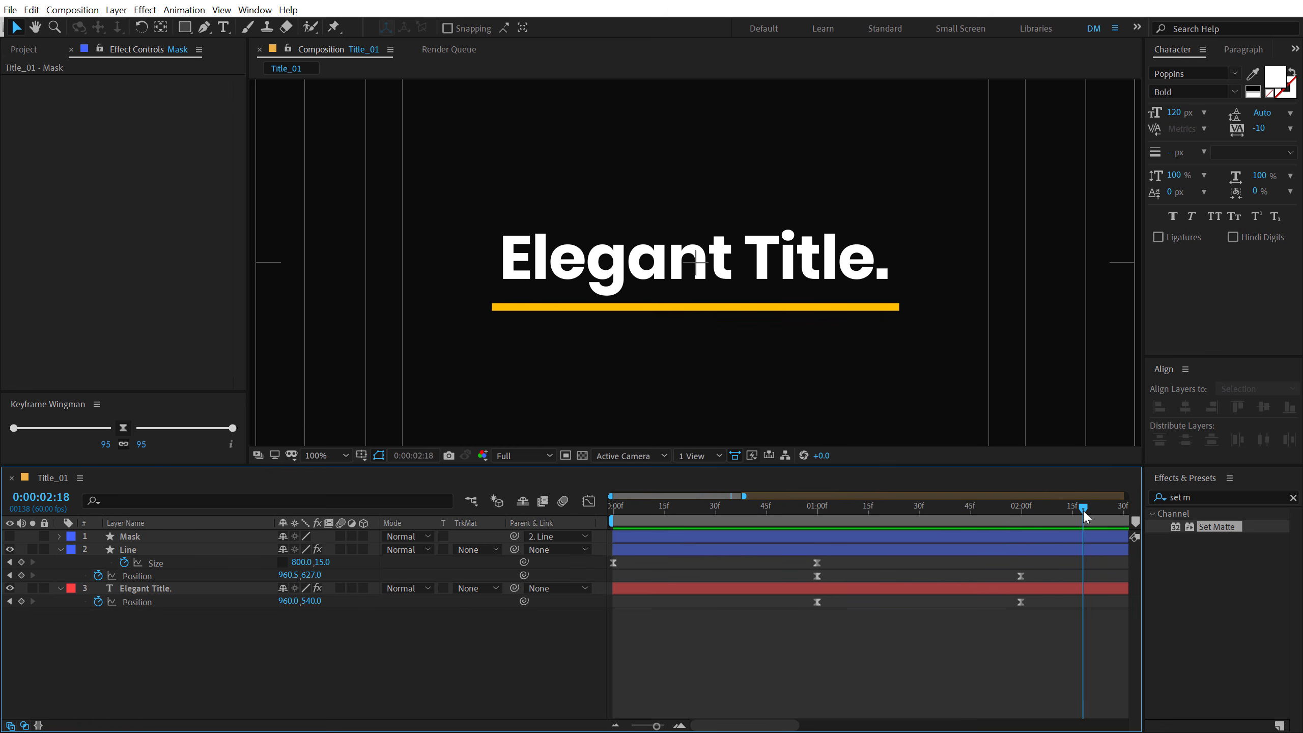
key("n")
key("space")
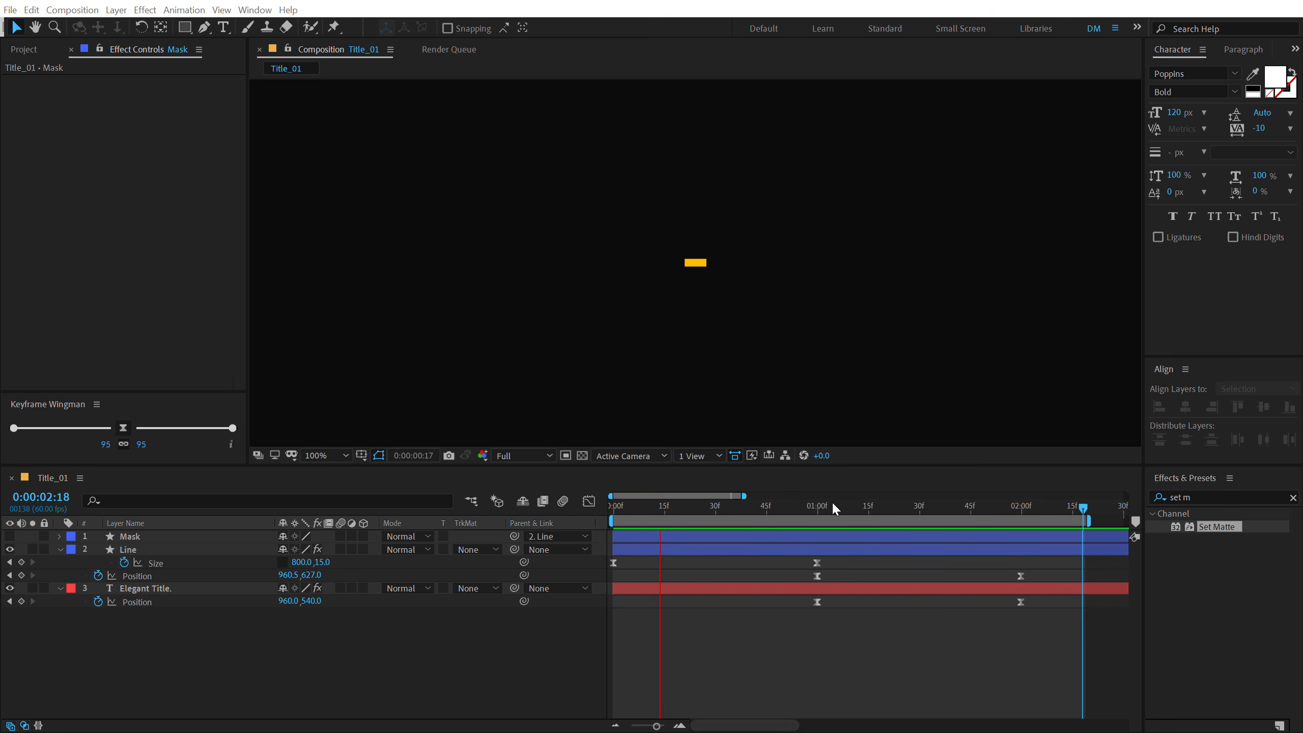
- Stop the preview at 0:00:01:50, duplicate the Title_01 composition, and open the Title_02 copy
left_click(988, 505)
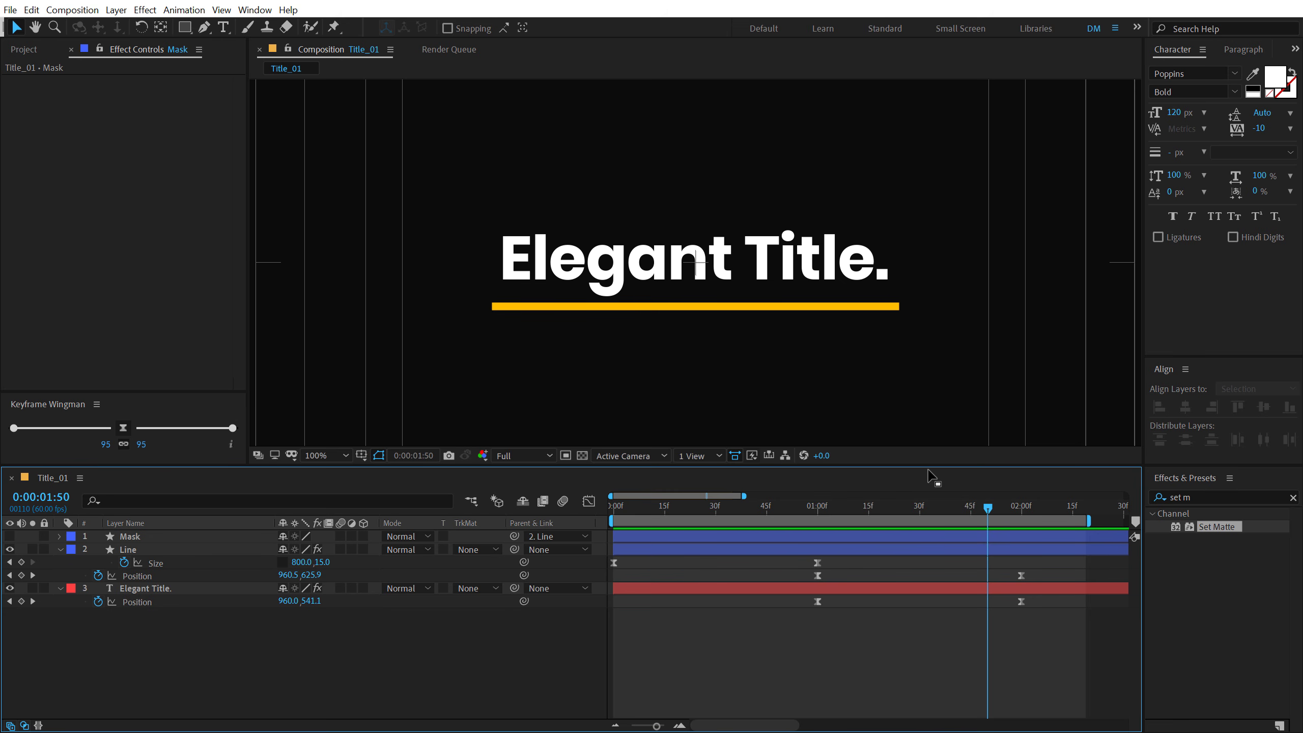
left_click(25, 52)
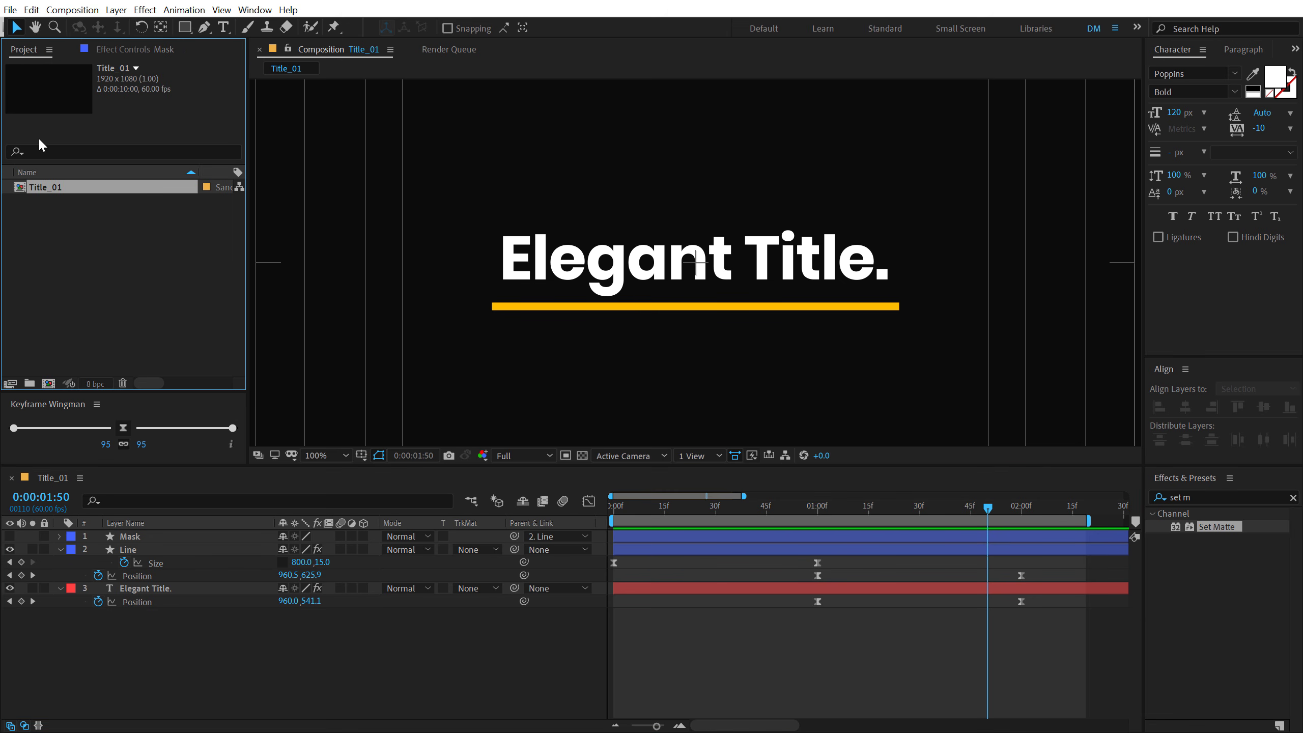
left_click(77, 254)
left_click(46, 190)
key("ctrl+d")
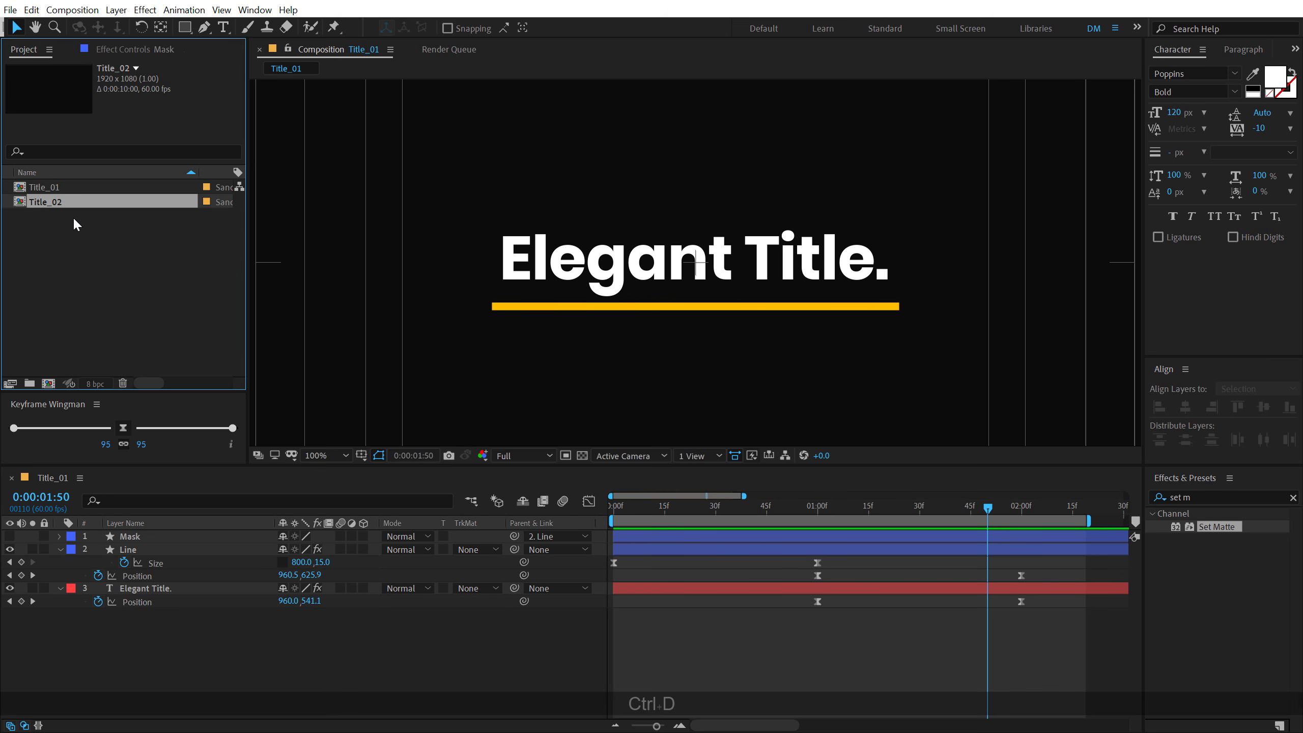
double_click(42, 202)
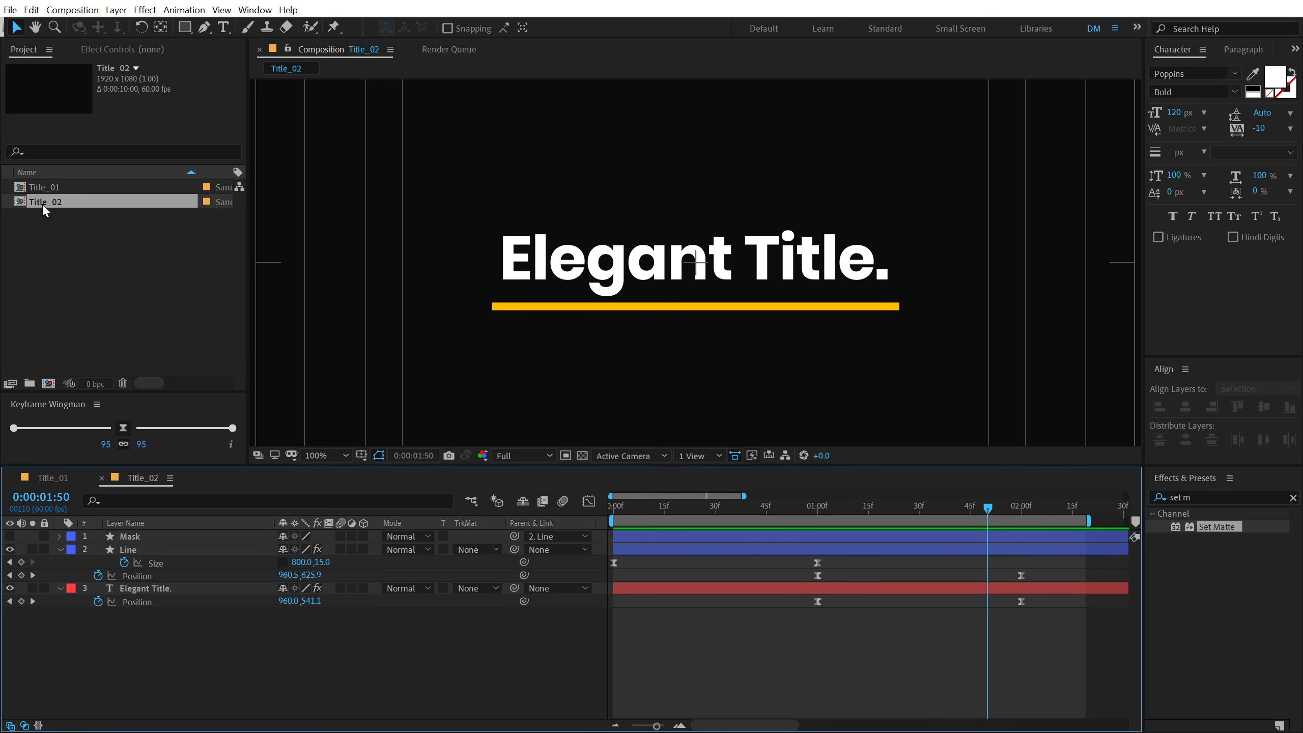
- Collapse the Line and Elegant Title. layer properties and change the title text to "Modern Title."
left_click(60, 549)
left_click(77, 575)
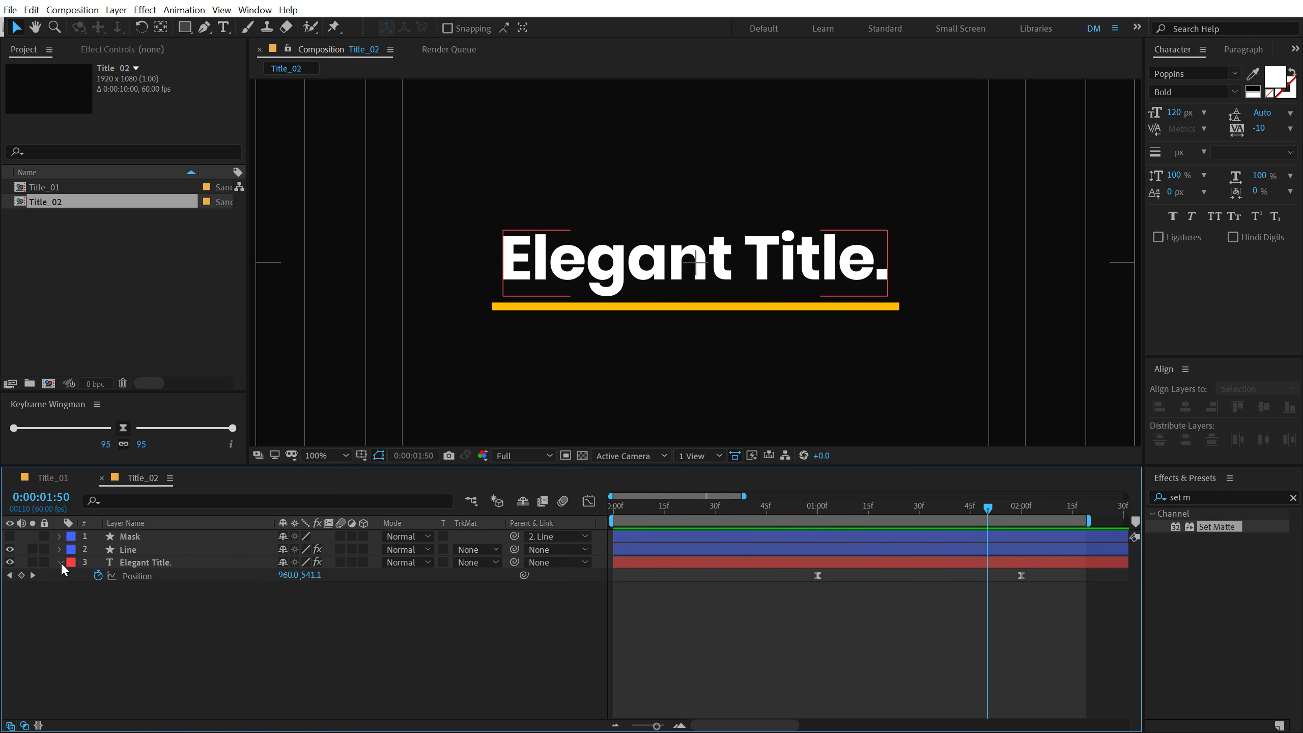
left_click(61, 562)
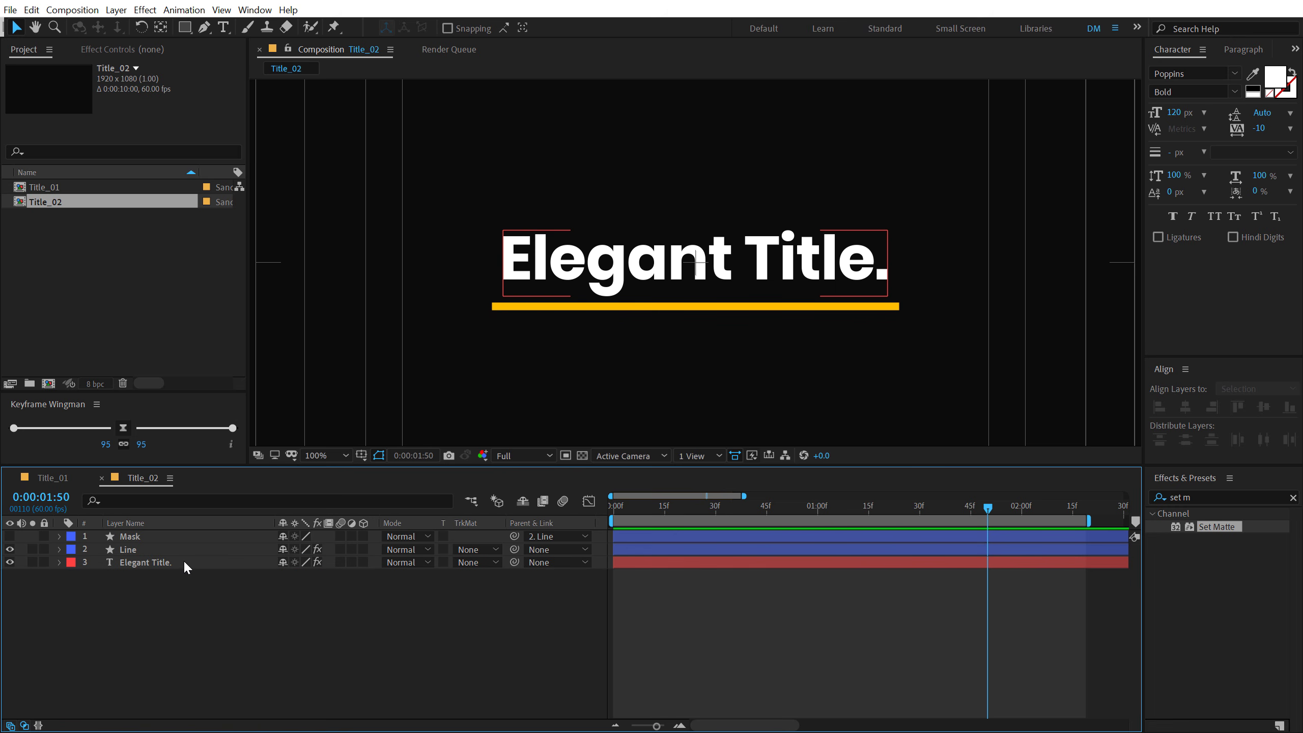
double_click(152, 562)
type("Modern Tuitl")
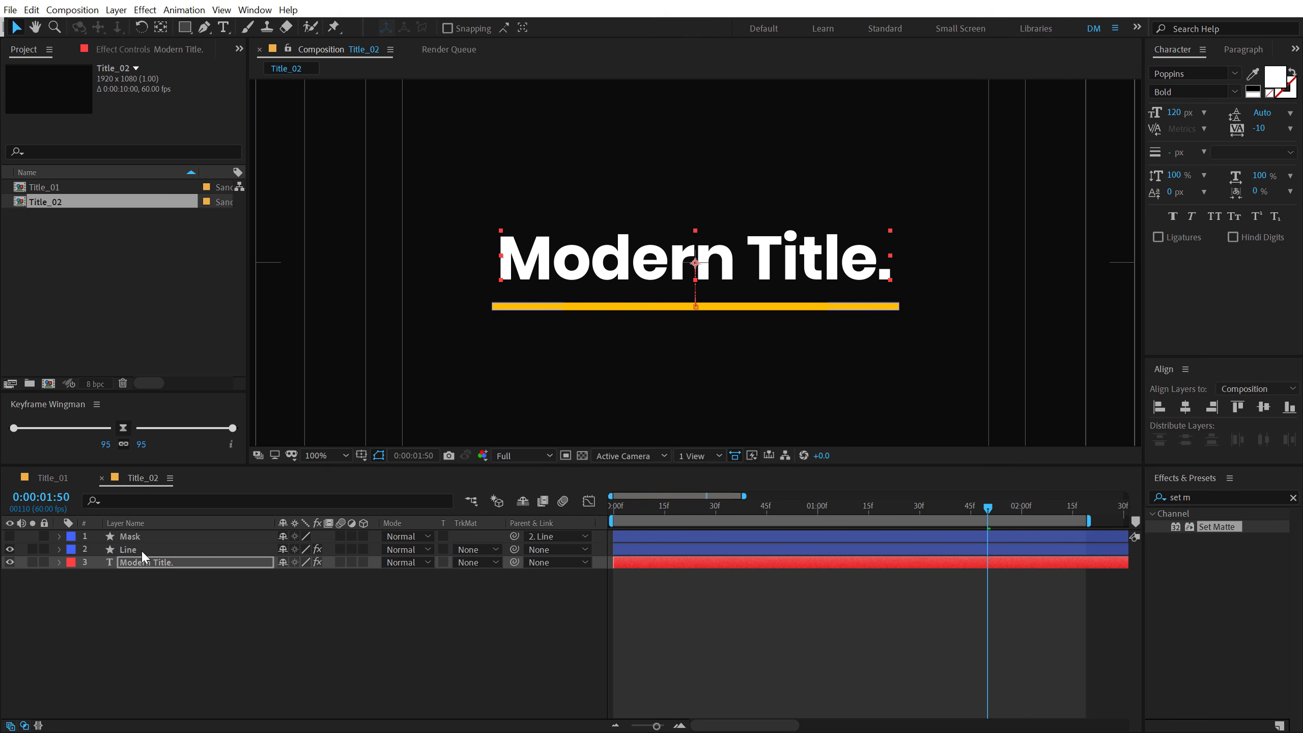
- Remove the Position keyframes from the Modern Title. layer and the Size and Position keyframes from the Line layer
left_click(151, 563)
key("p")
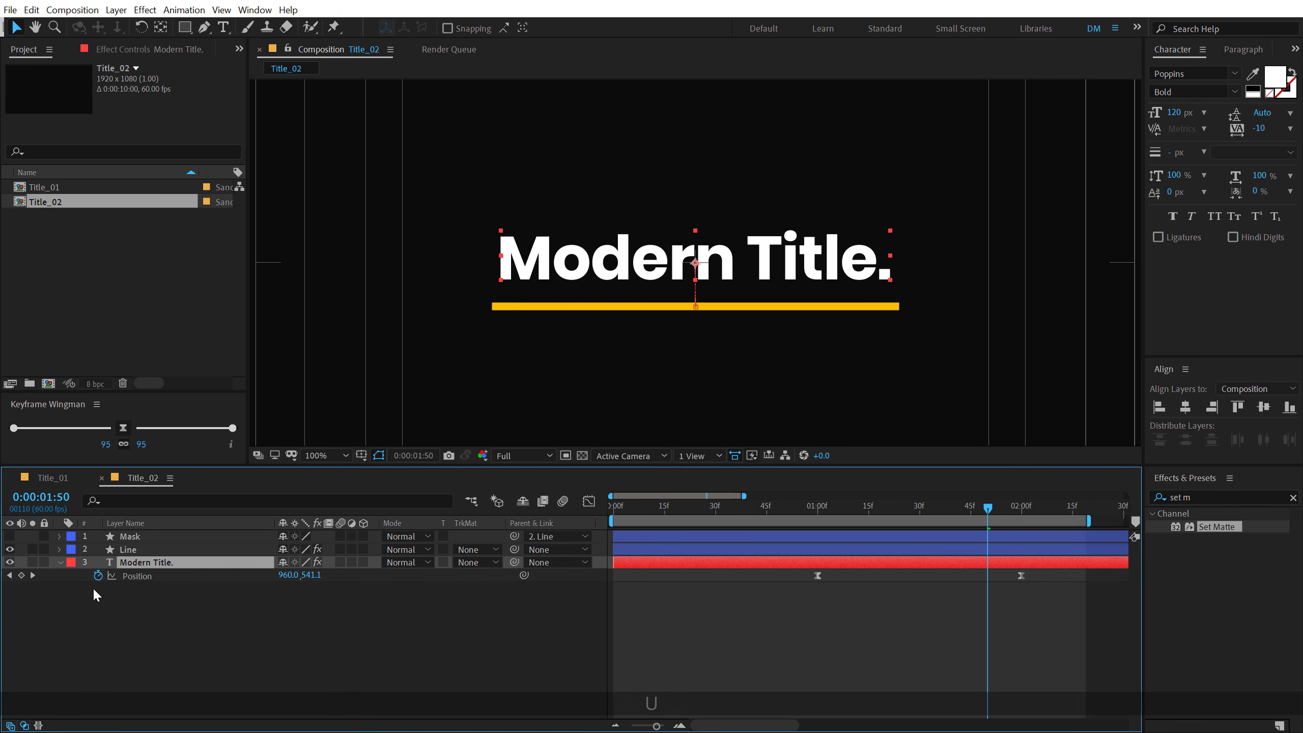
left_click(141, 551)
key("u")
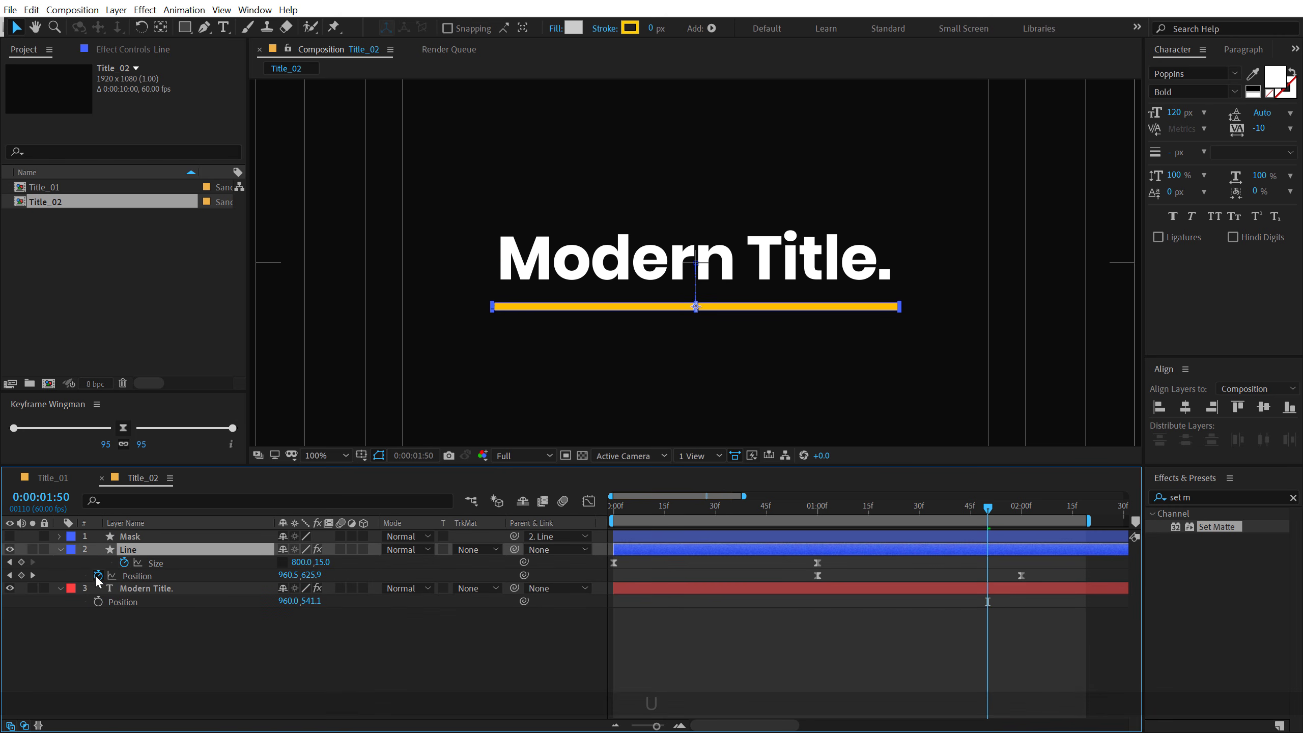
left_click(124, 561)
left_click(99, 575)
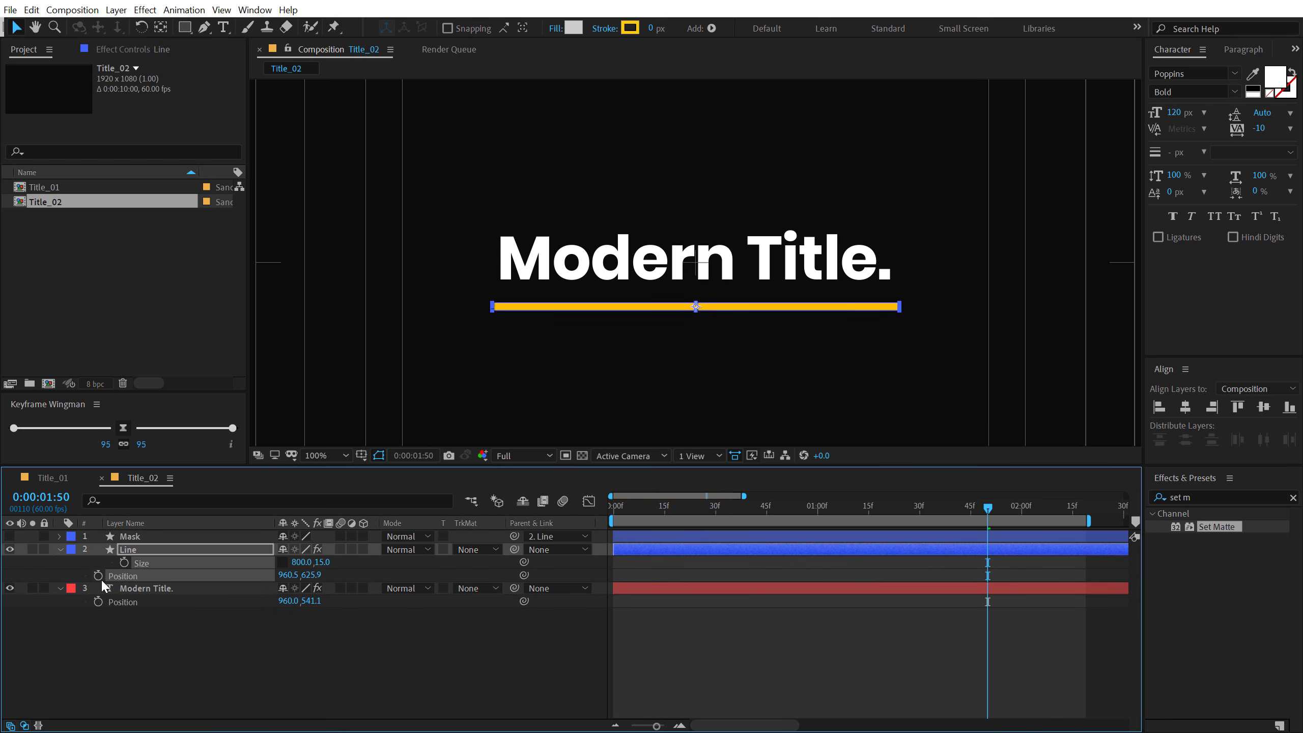
- Rename the Line layer as Box and delete the Mask layer
left_click(142, 553)
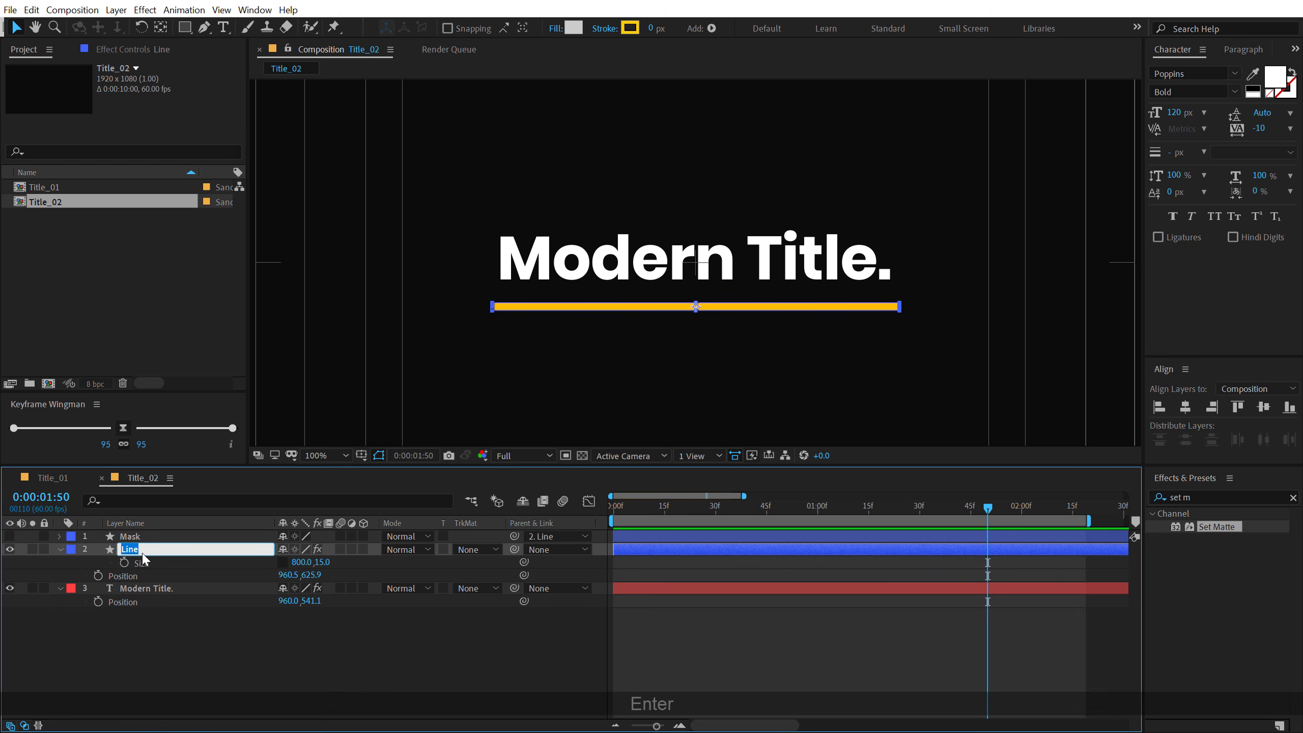
type("Box")
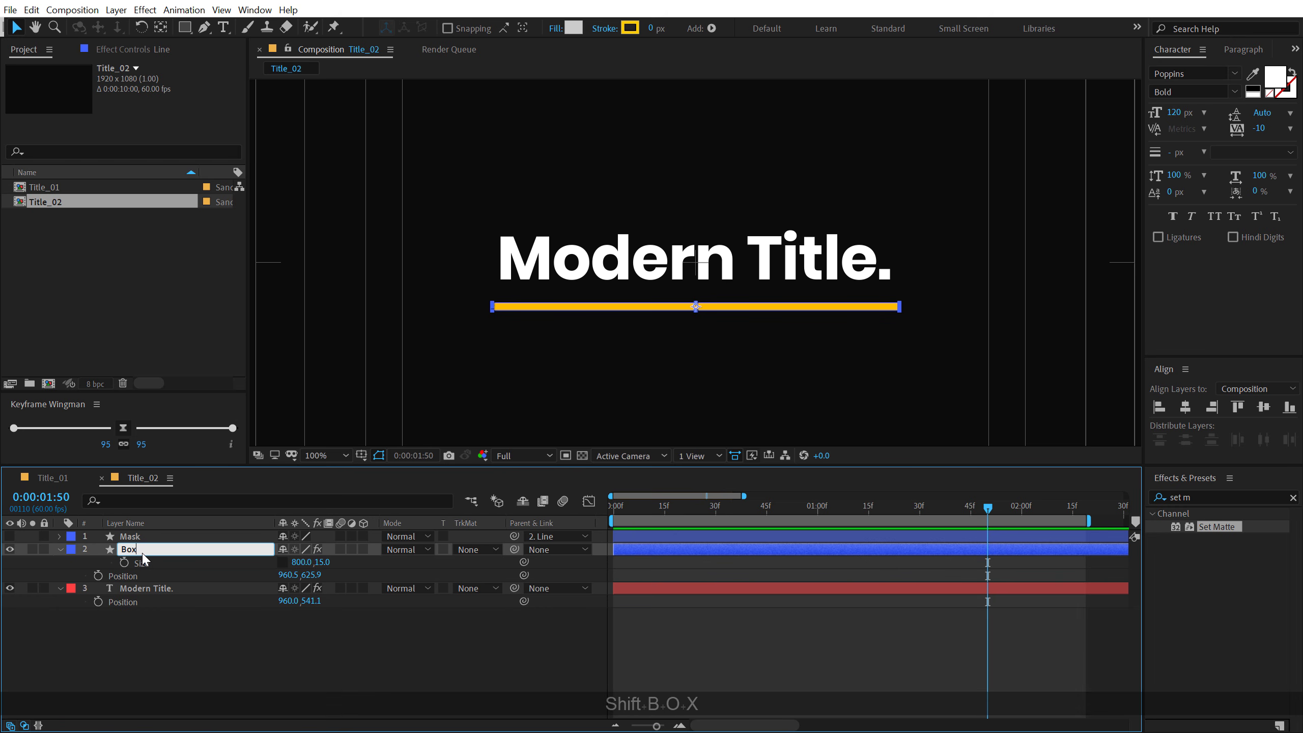
key("Return")
left_click(145, 538)
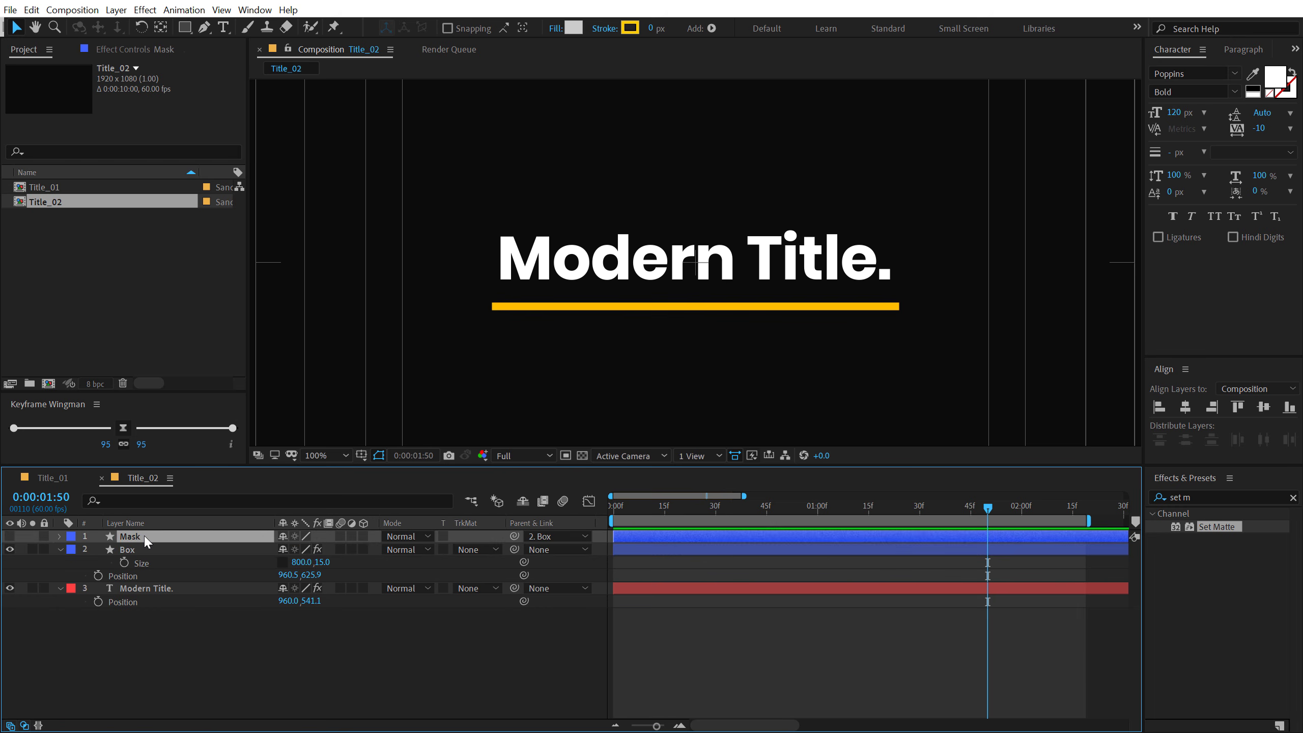
key("Delete")
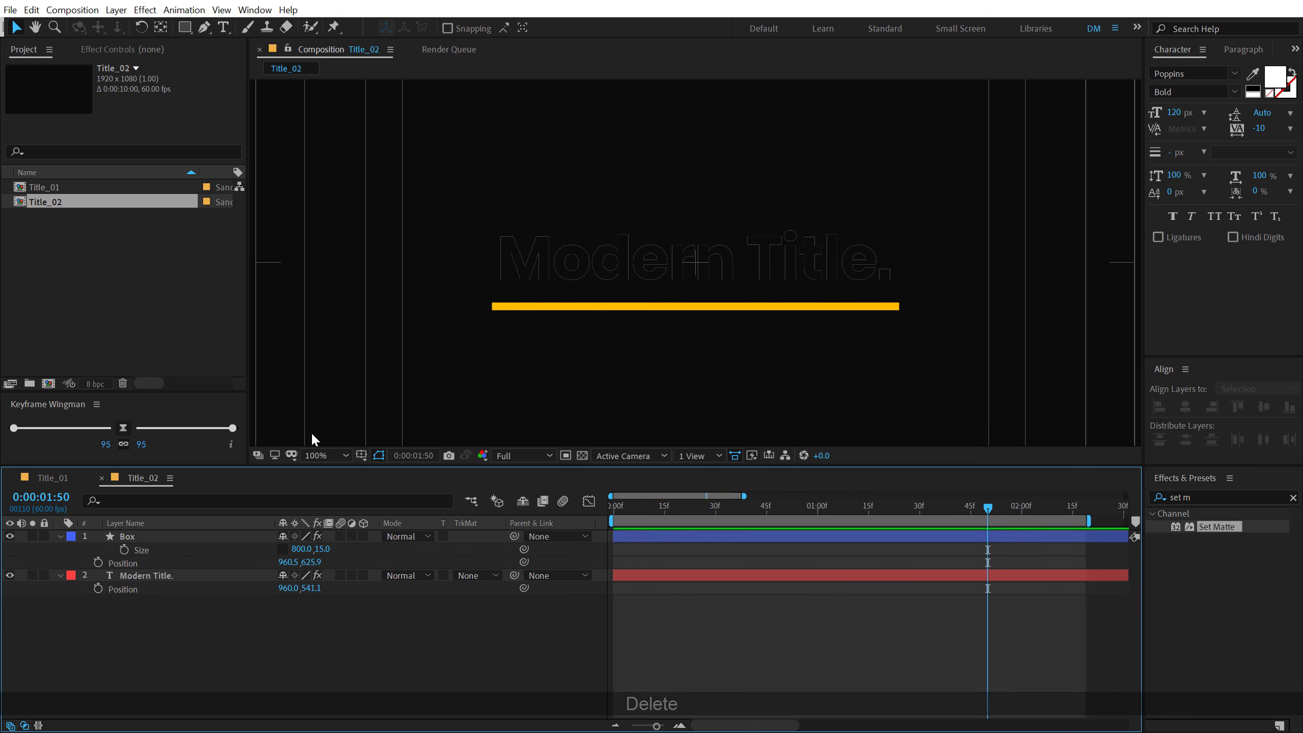
- Delete the Set Matte effect from the Modern Title. layer and deselect the layer
left_click(144, 576)
left_click(120, 49)
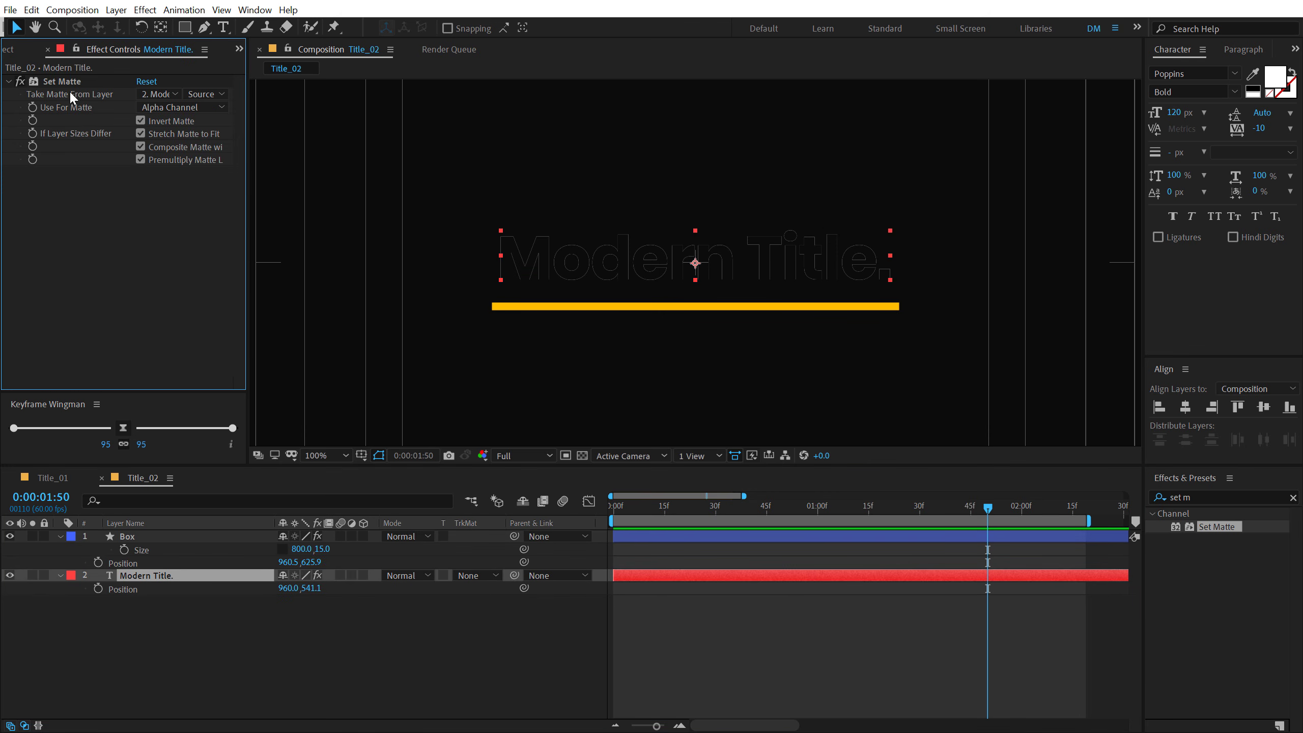
left_click(57, 82)
key("Delete")
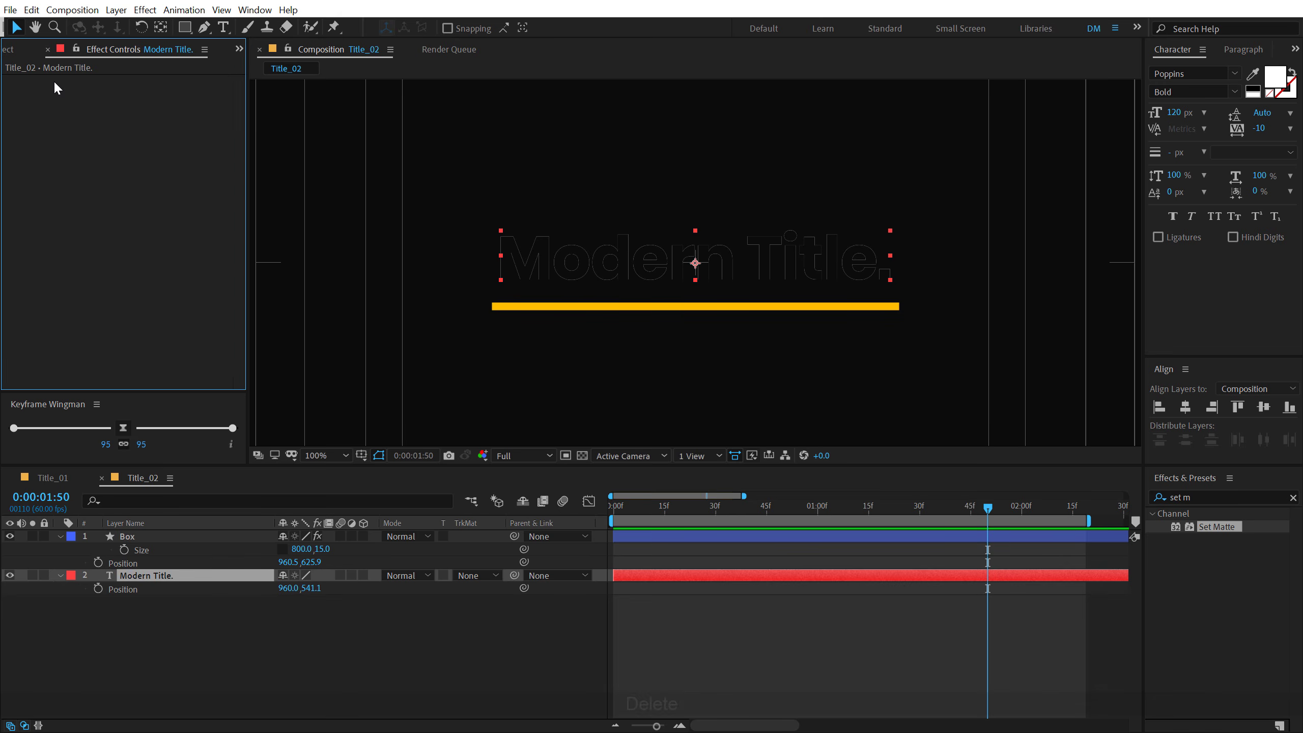
left_click(383, 688)
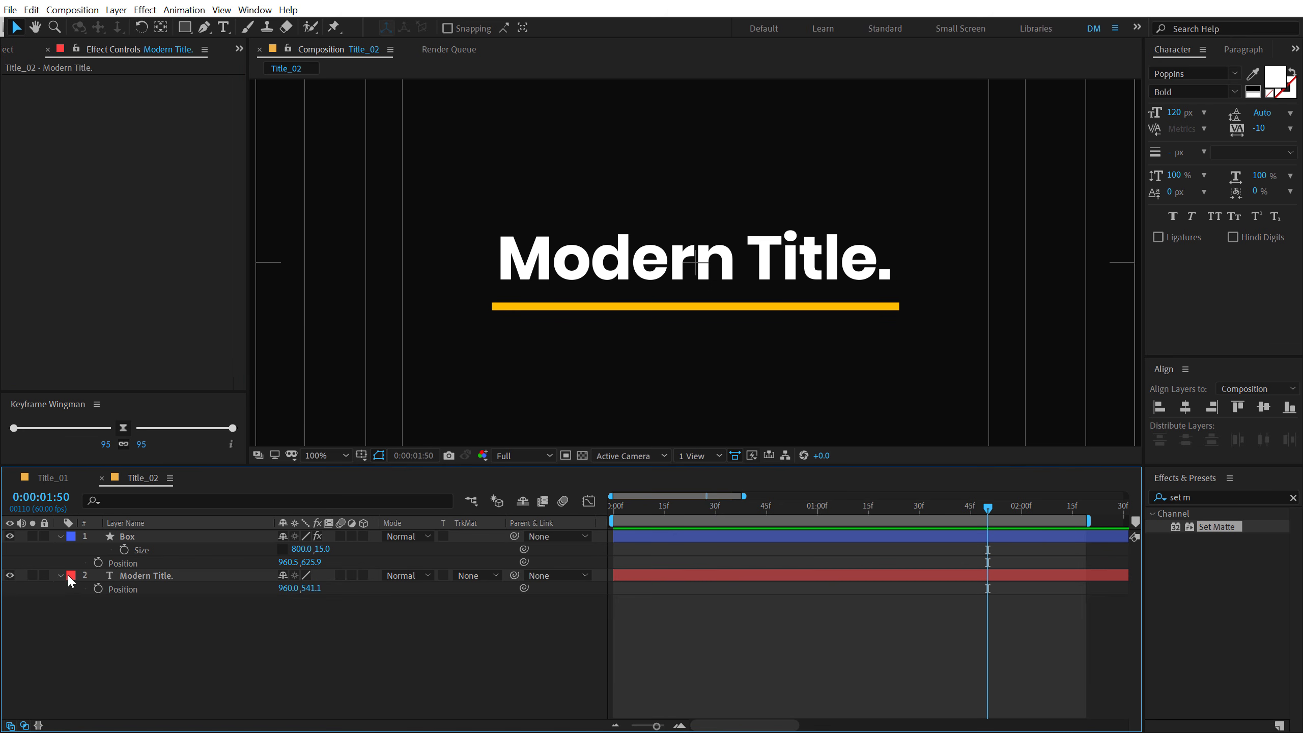
left_click(322, 549)
type("124")
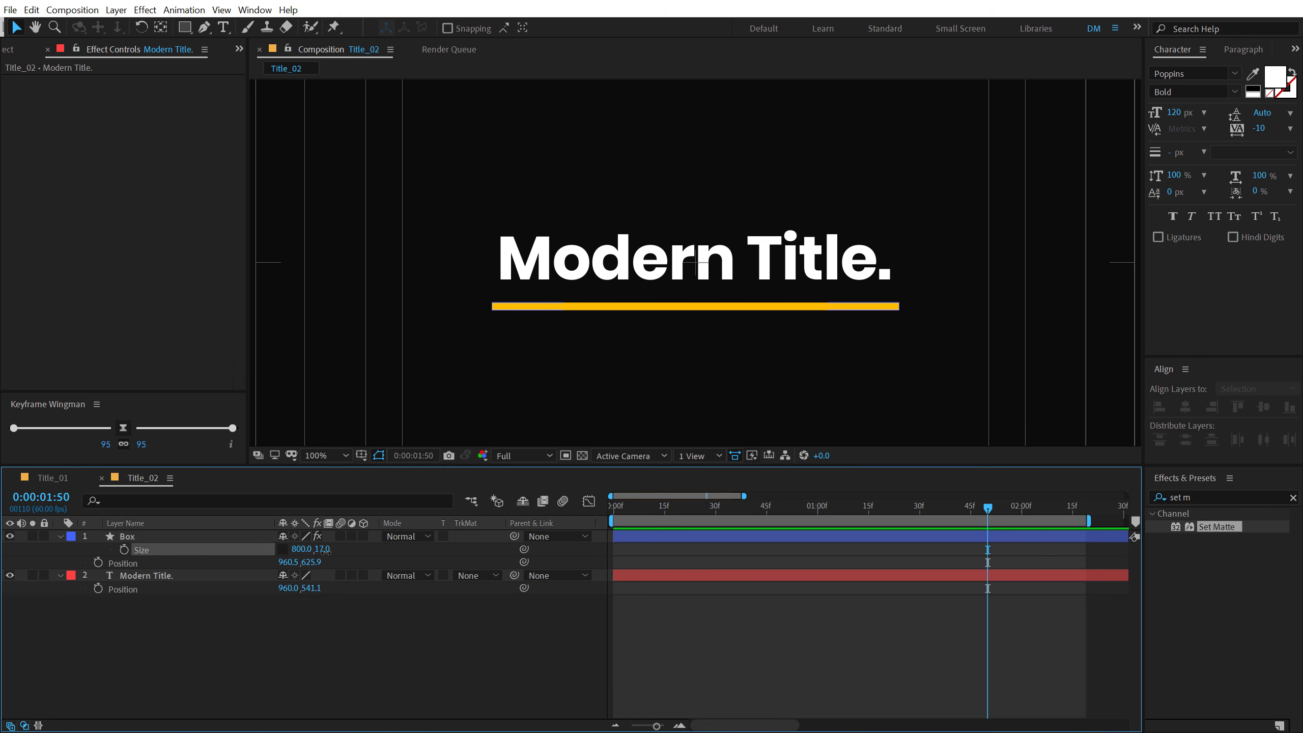
key("Return")
key("ctrl+z")
key("ctrl+z")
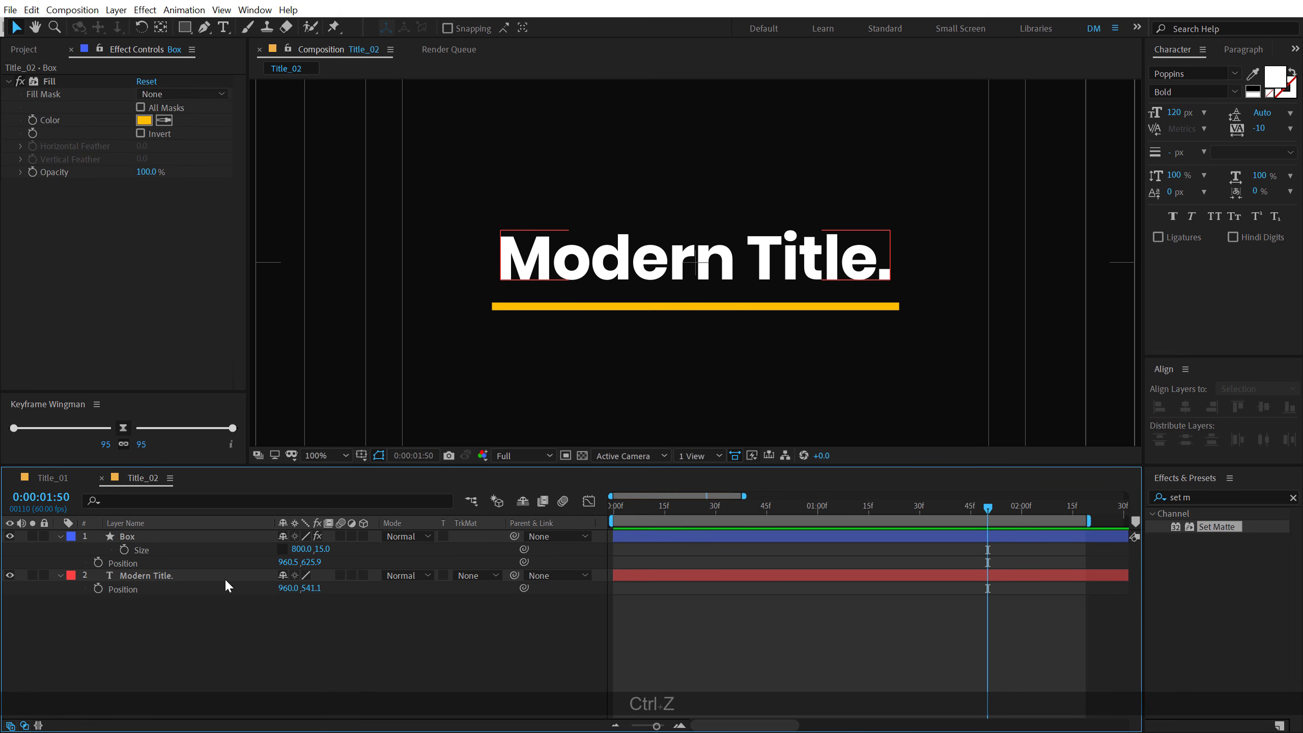
- Hide the Modern Title. layer and centre the Box layer horizontally and vertically in the composition
left_click(10, 576)
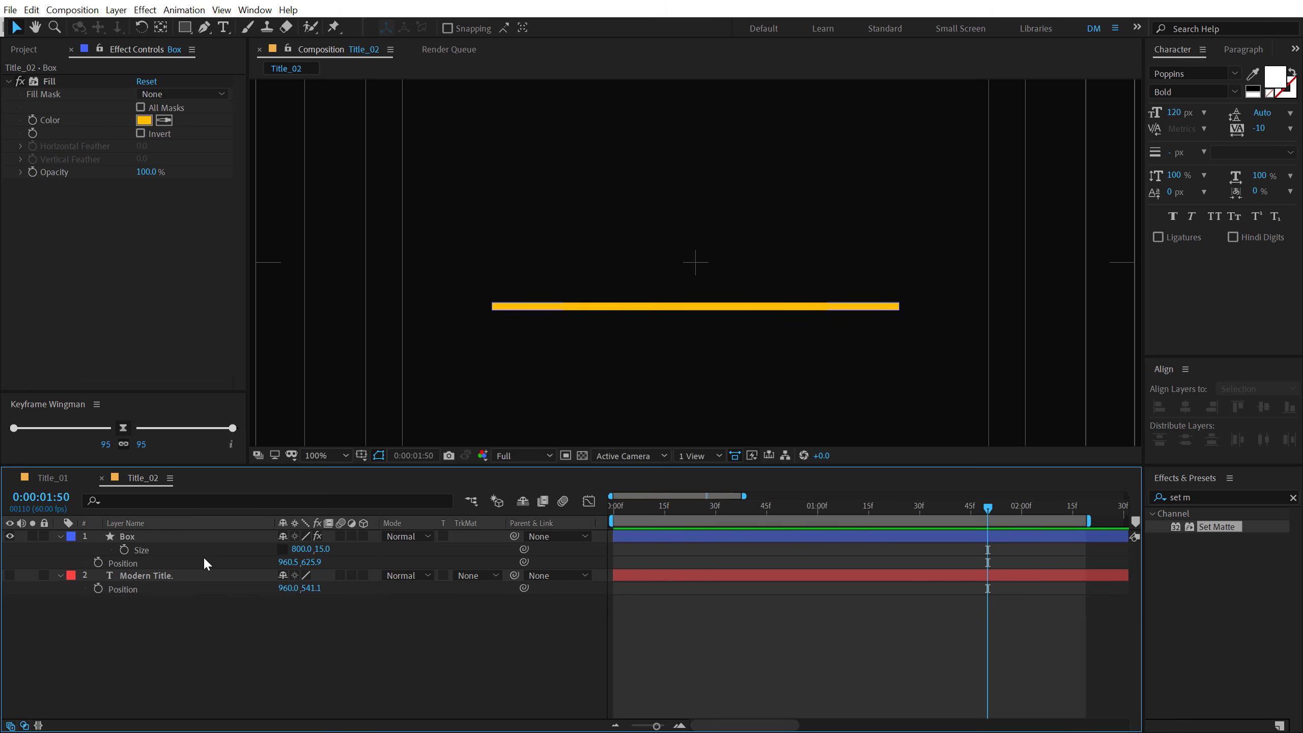
left_click(128, 536)
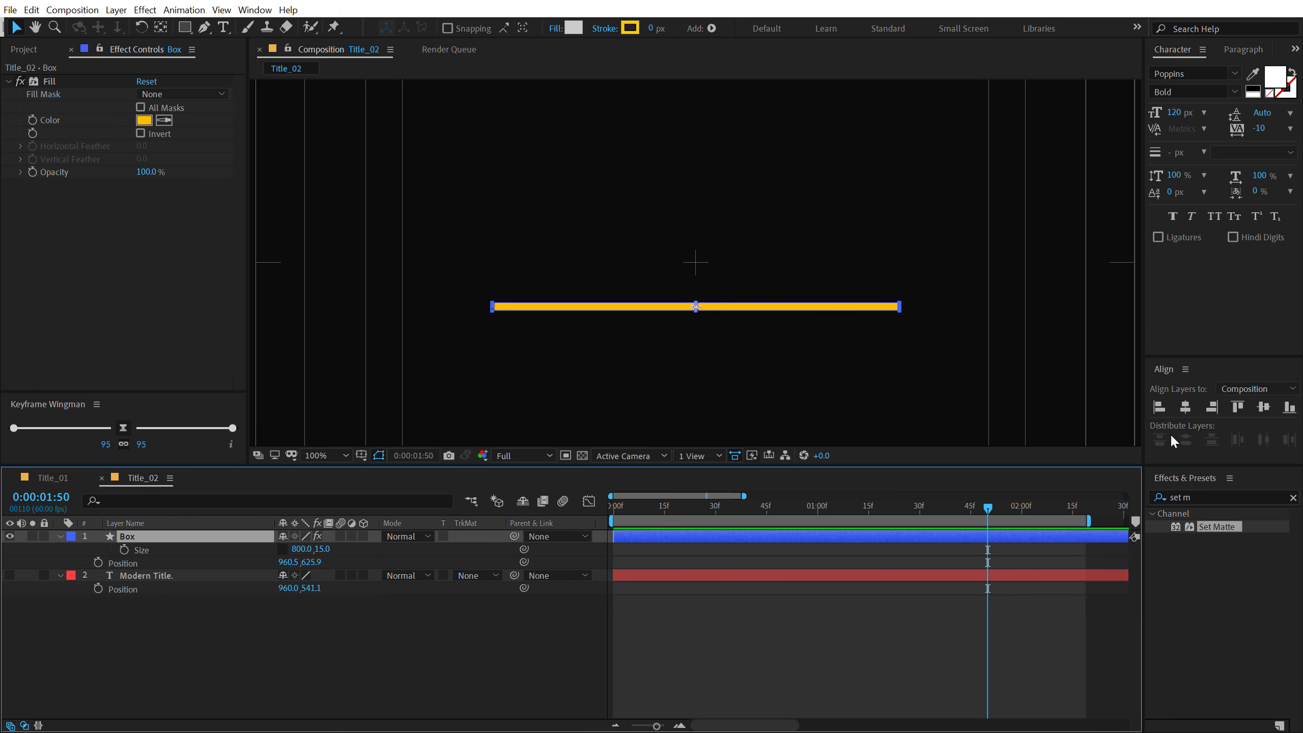
left_click(1185, 407)
left_click(1263, 408)
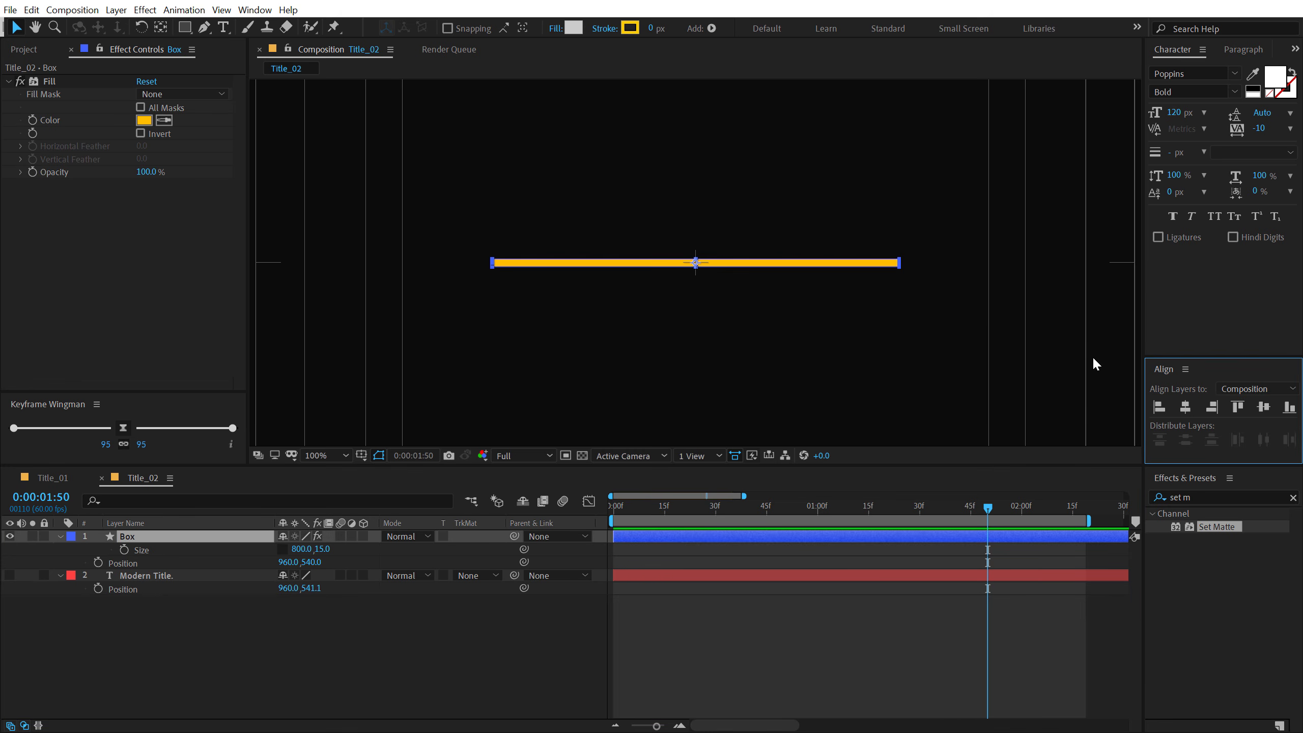
- Set the Box shape's fill to None and its stroke width to 15 px
left_click(553, 30)
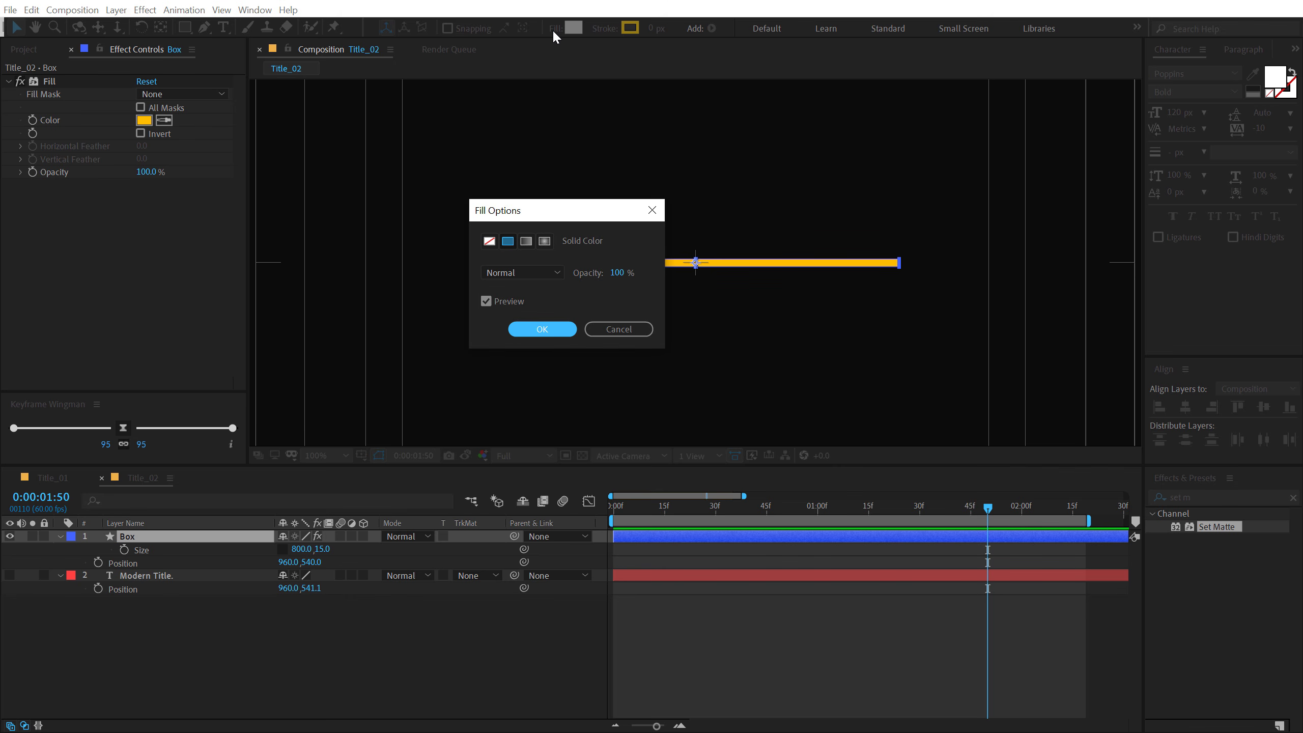
left_click(488, 241)
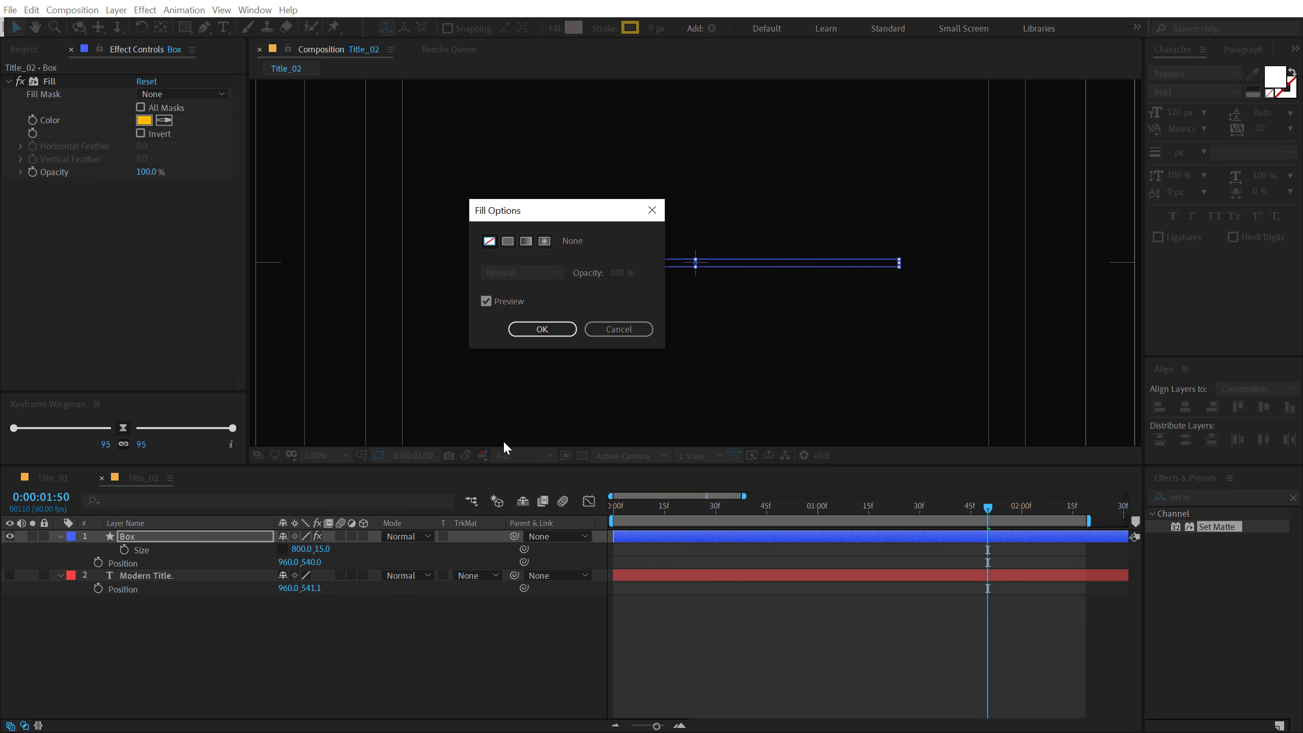
left_click(548, 331)
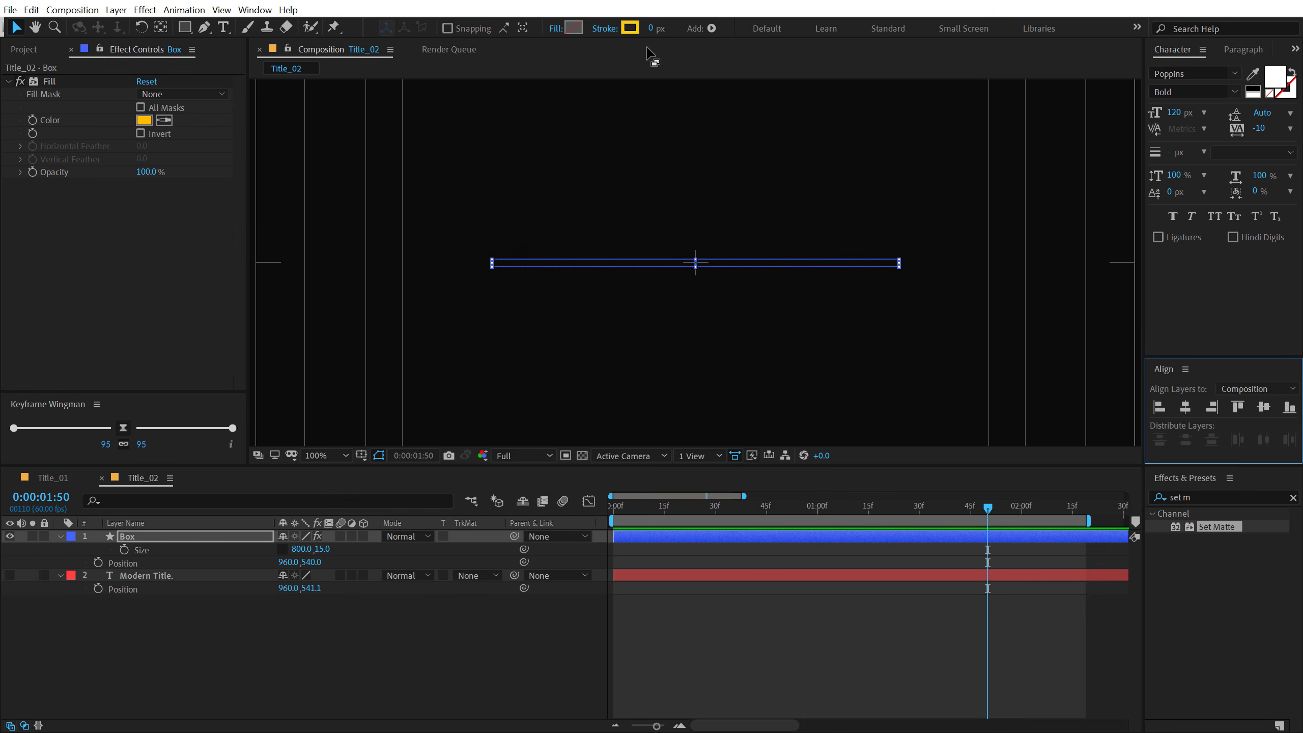
left_click(654, 29)
type("15")
key("Return")
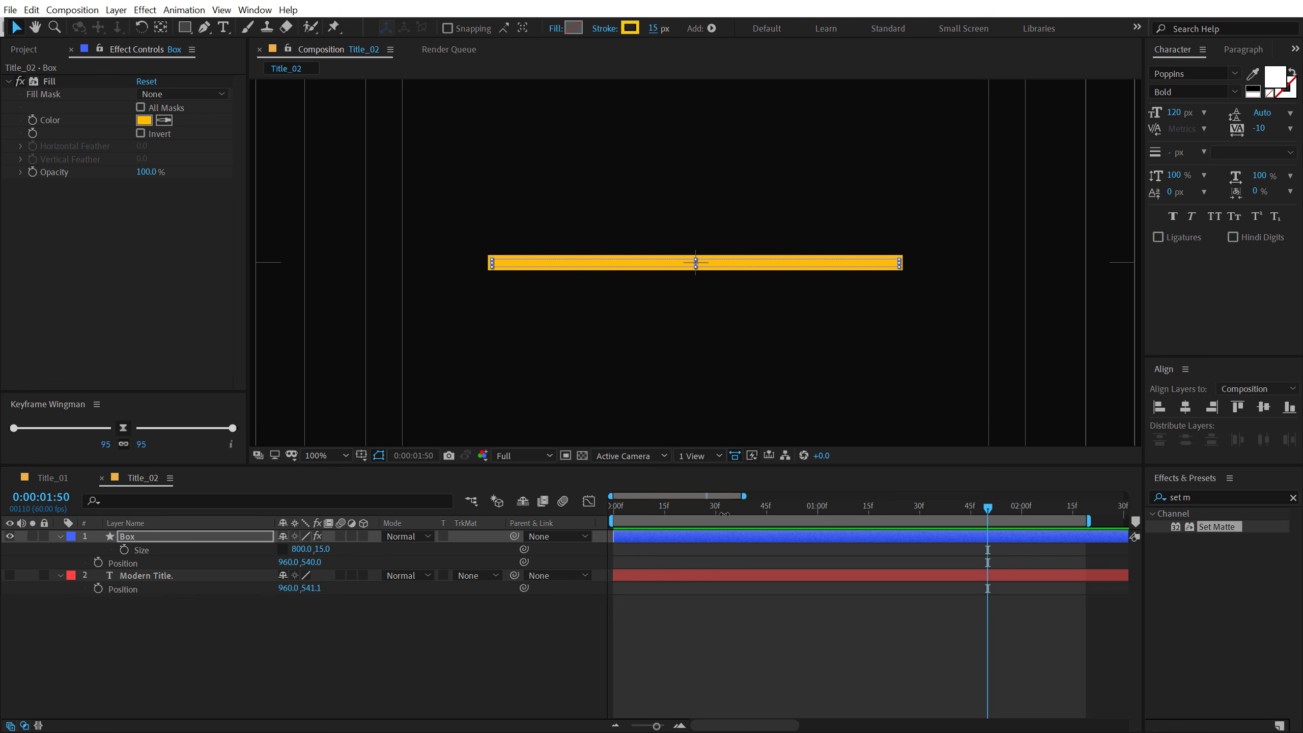
- At 0:00:00:00, set the Box size to 0, 0 and add a starting Size keyframe
left_click_drag(776, 507, 376, 542)
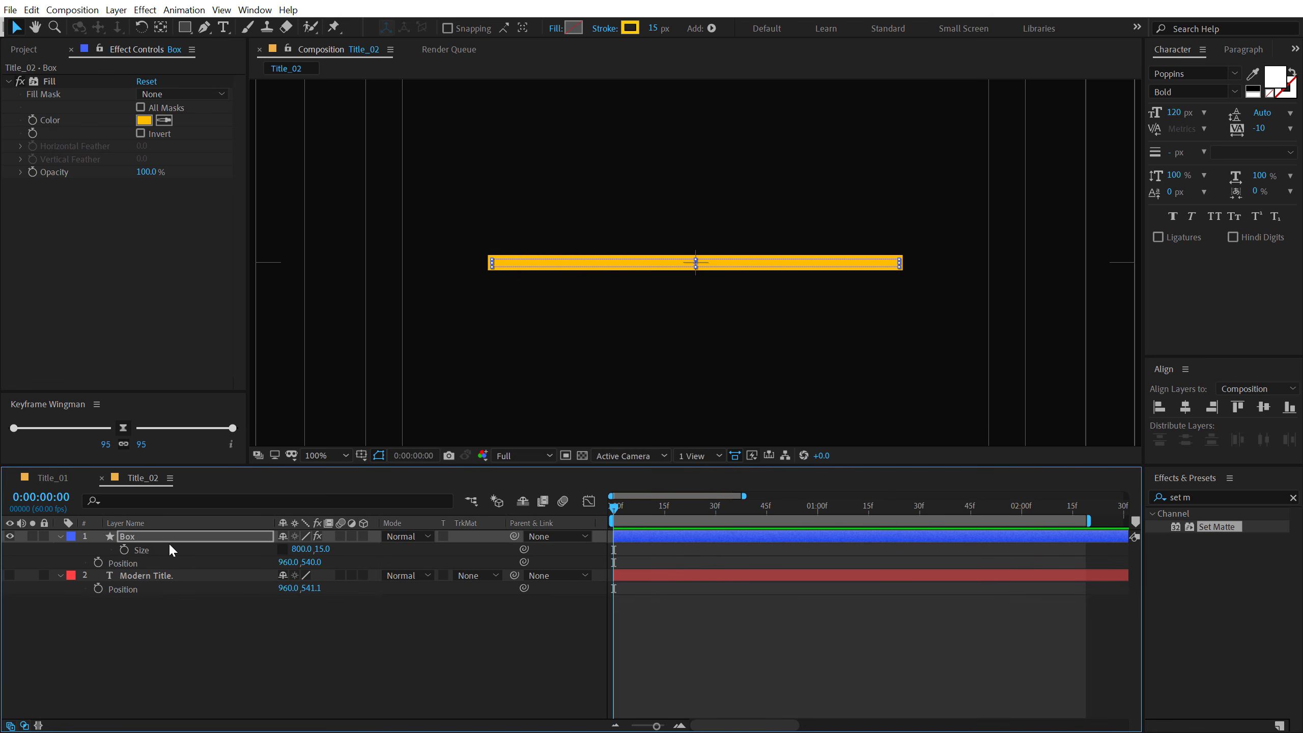
left_click(298, 549)
key("Return")
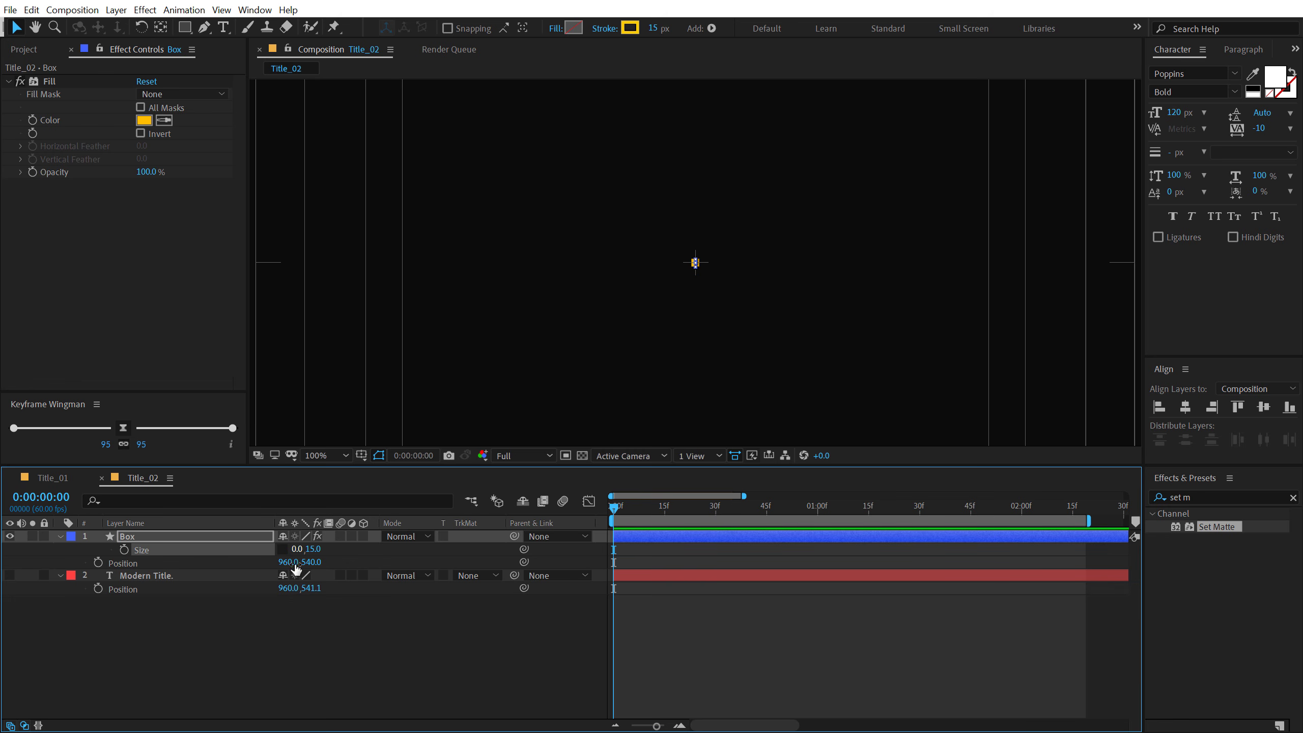
left_click(313, 549)
type("0")
key("Return")
left_click(124, 550)
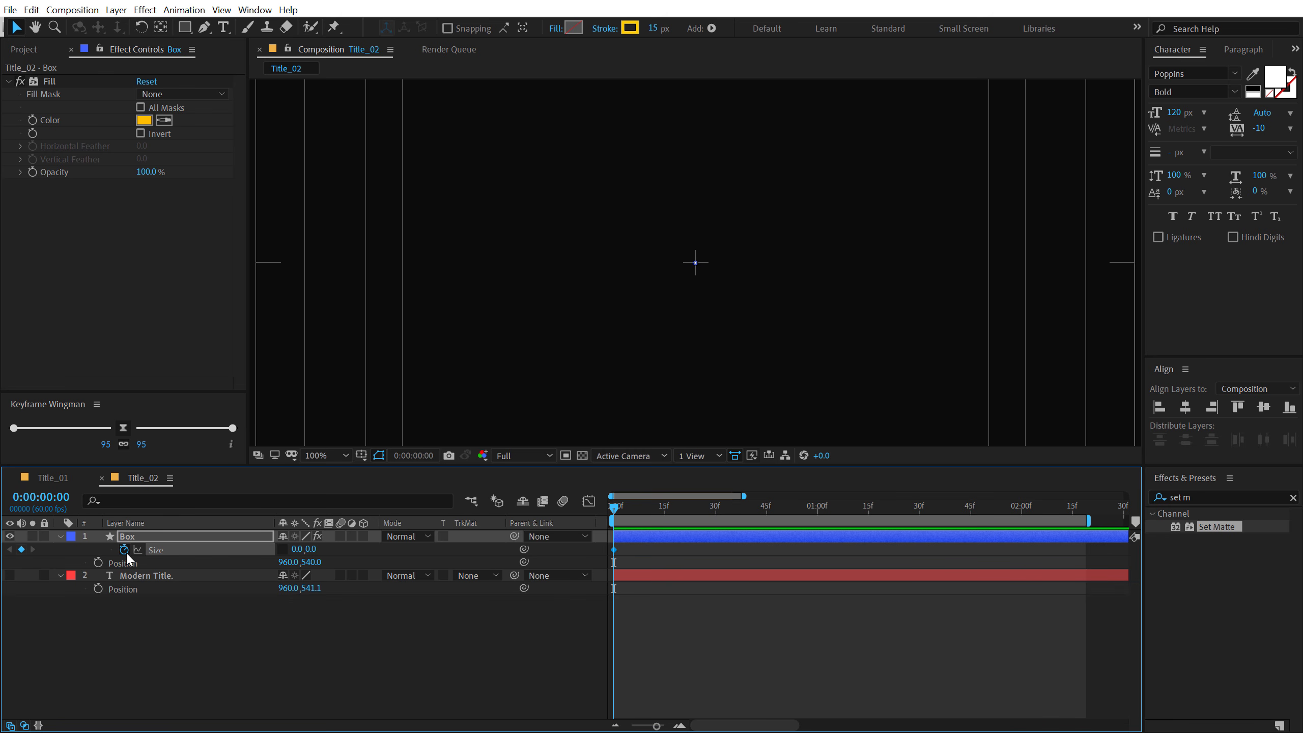
- Keyframe the Box size at 0:00:01:00 with a width of 800, keeping the height at 0
left_click(818, 508)
left_click_drag(303, 557, 304, 550)
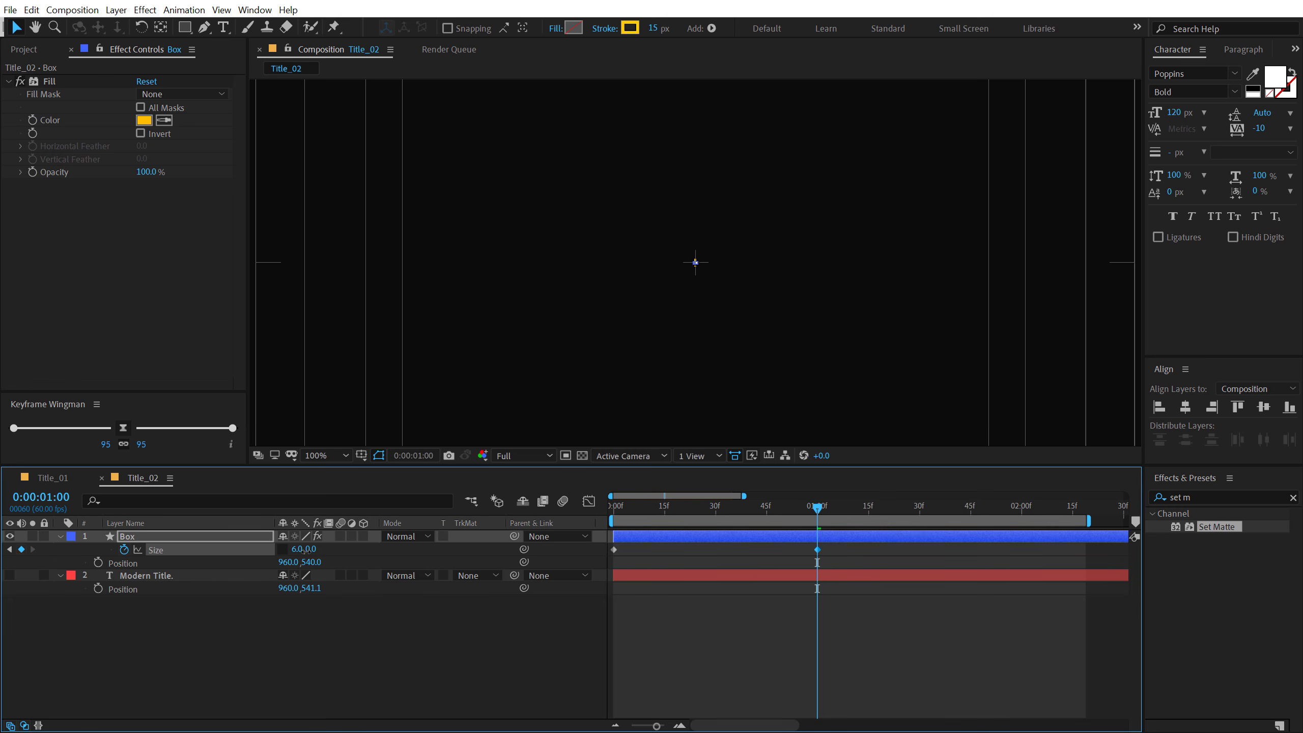
left_click_drag(408, 559, 575, 559)
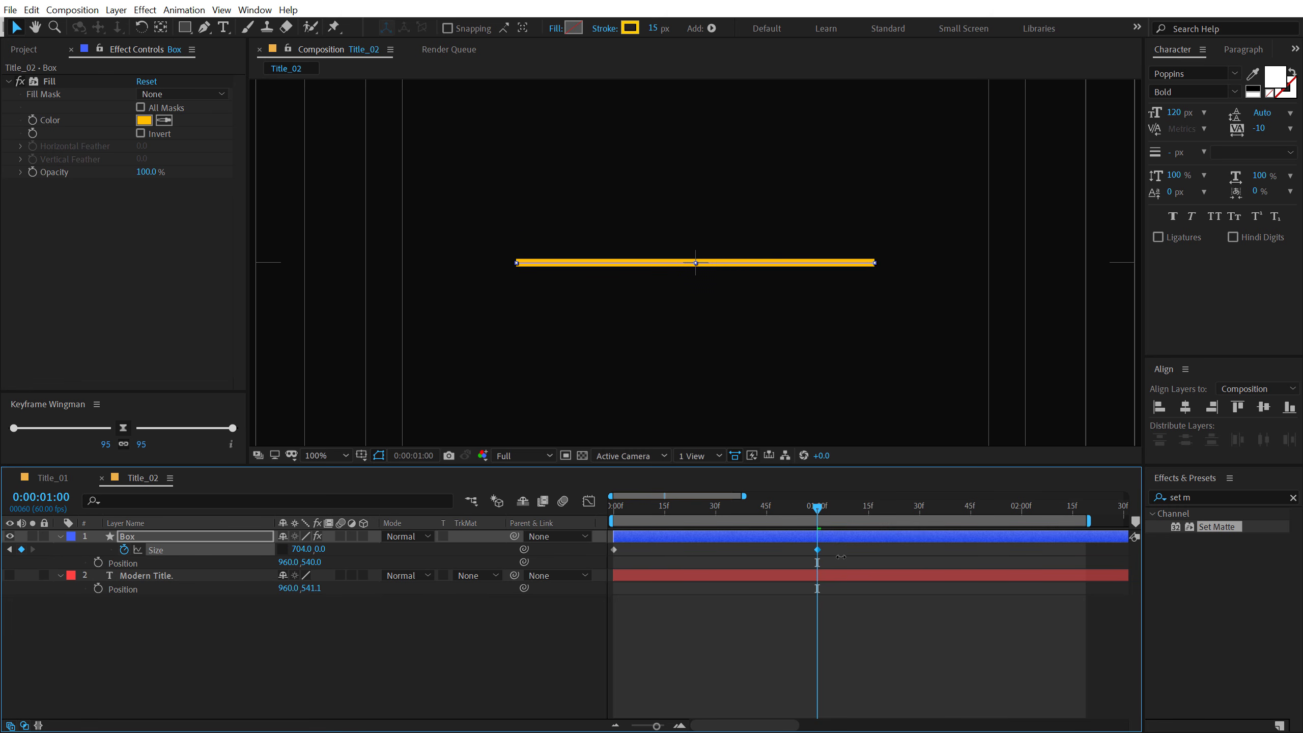
left_click(300, 549)
type("800")
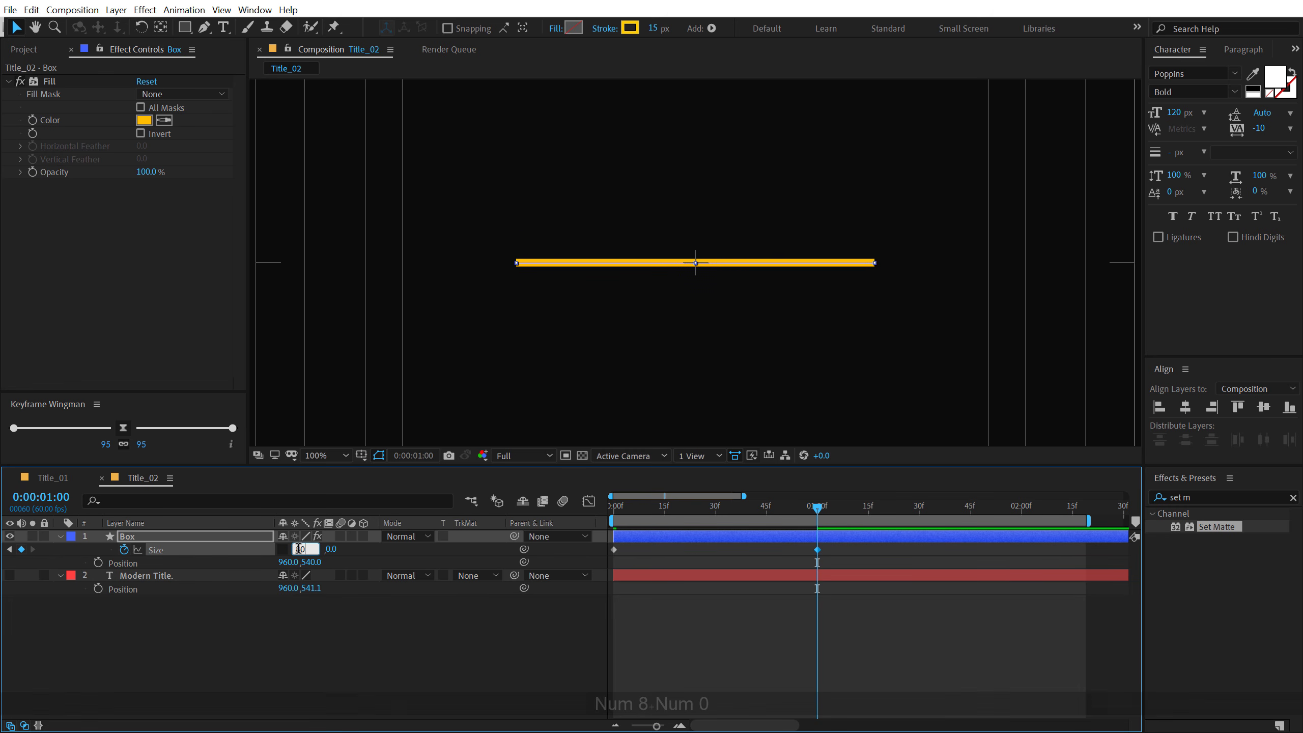
key("Return")
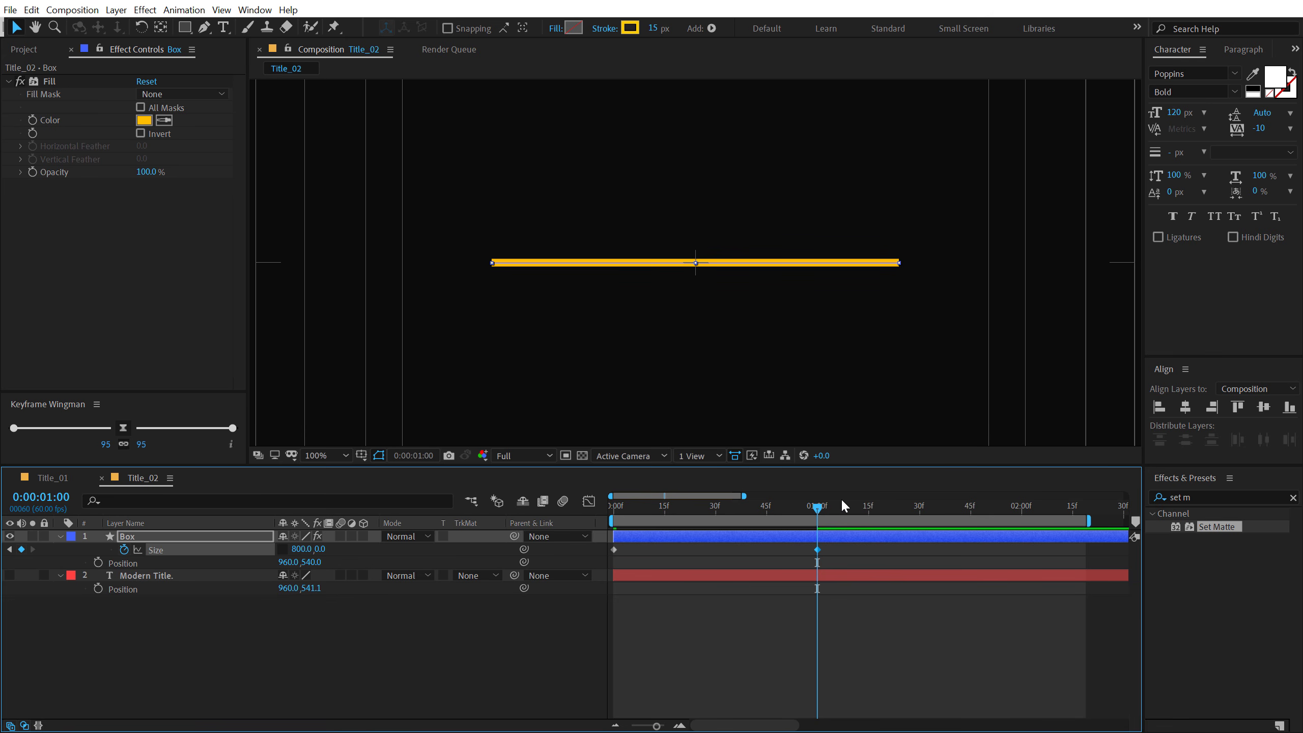
- At 0:00:02:00, increase the Box height to 159 for another Size keyframe, and show the Modern Title. layer again
left_click(1022, 517)
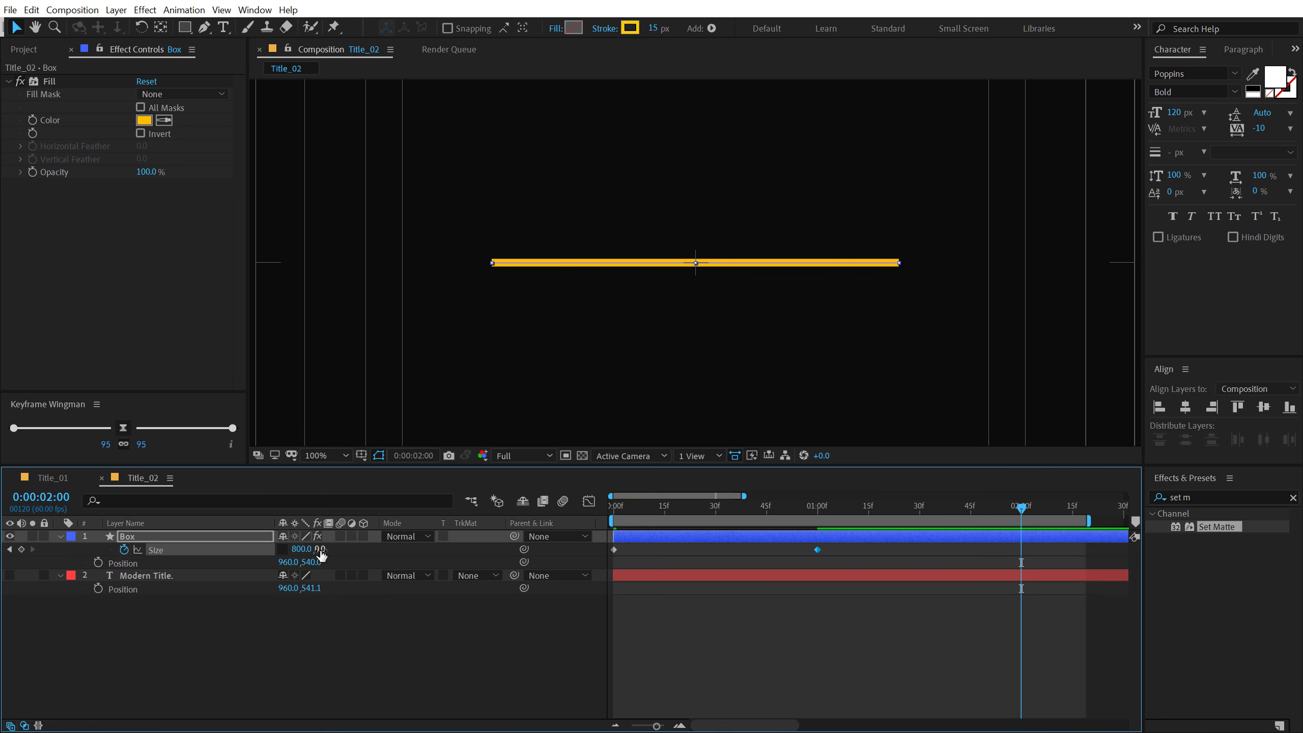
left_click_drag(318, 549, 447, 548)
left_click(9, 575)
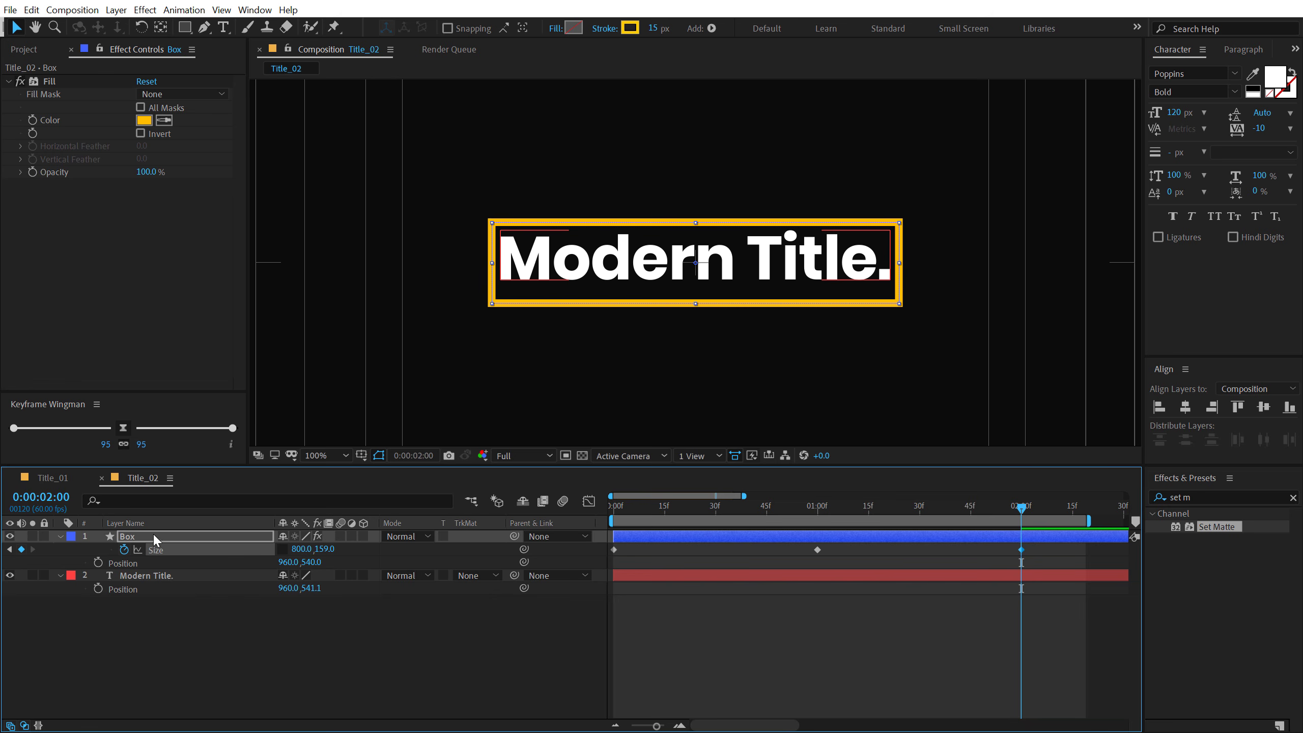
- Increase the Box height to 178 at 0:00:02:00 and centre the Modern Title. layer vertically in the composition
left_click_drag(325, 552, 348, 552)
left_click(156, 580)
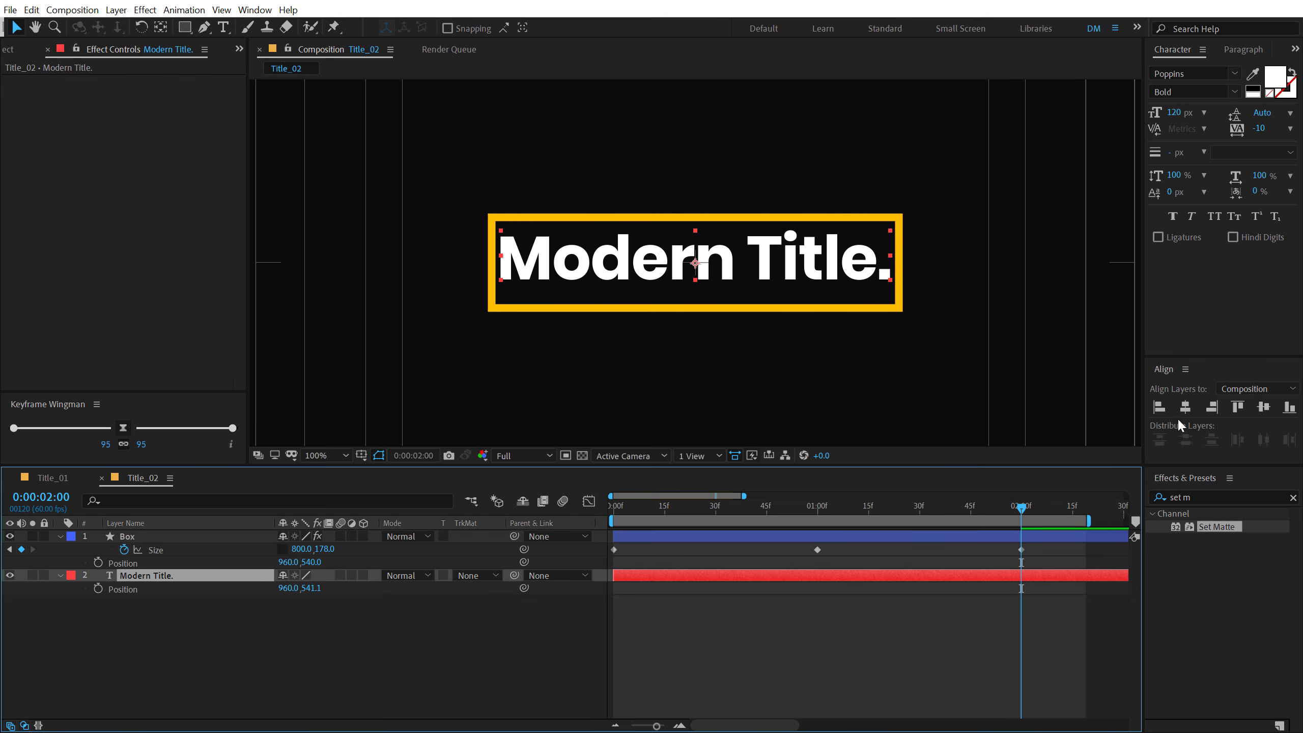
left_click(1264, 407)
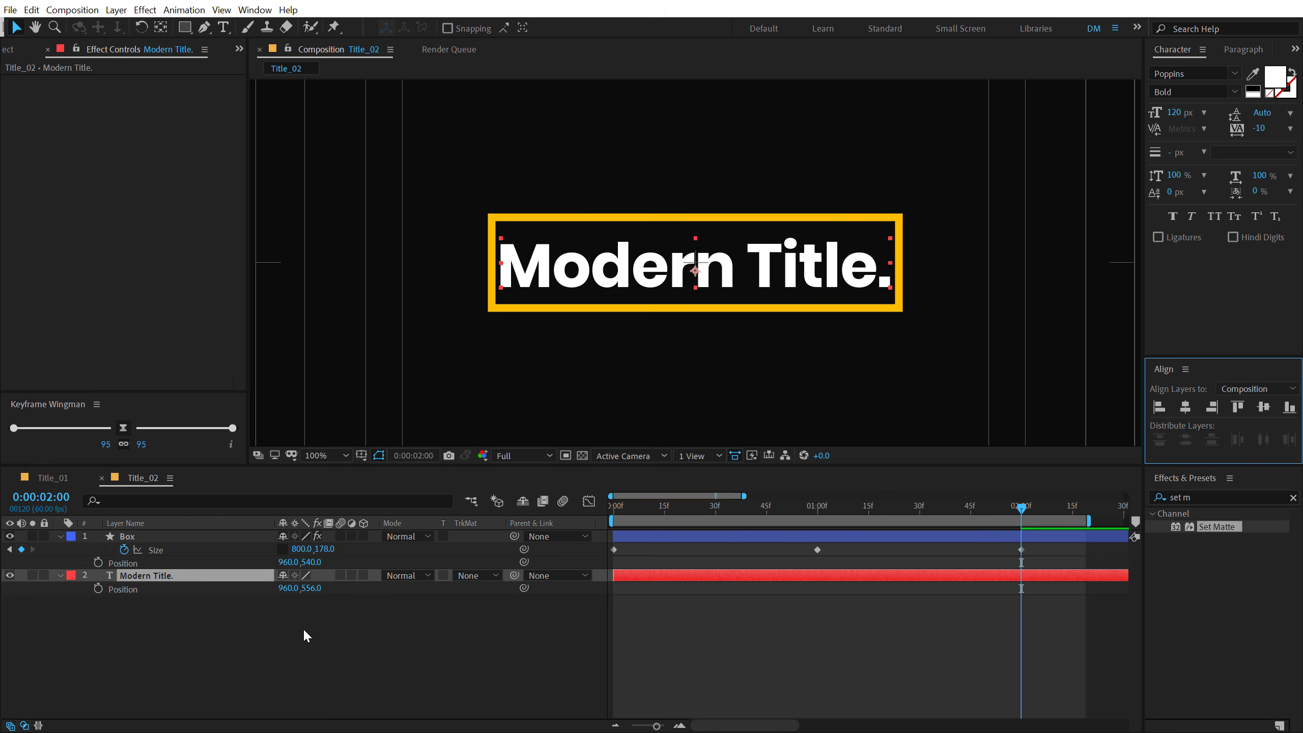
- Set the Box size at 0:00:02:00 to a width of 850 and a height of 167
left_click_drag(325, 550, 298, 550)
left_click(297, 548)
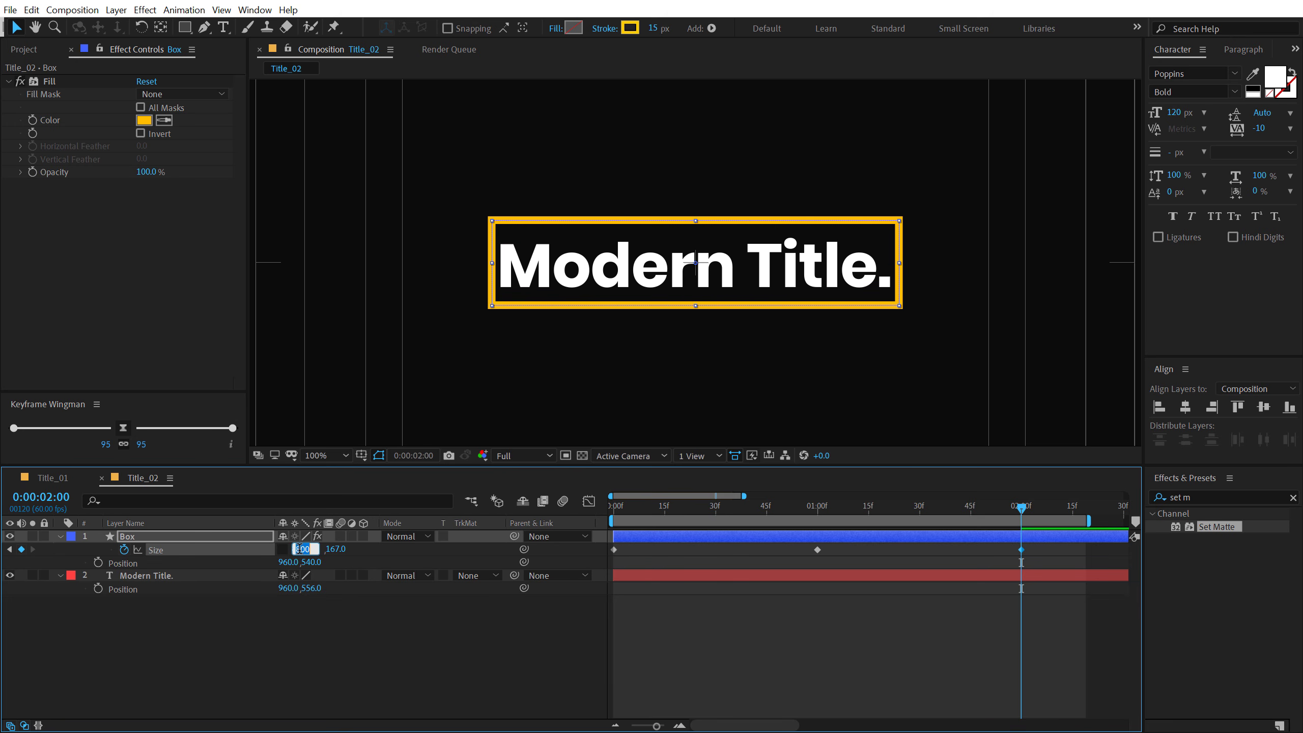
type("850")
key("Return")
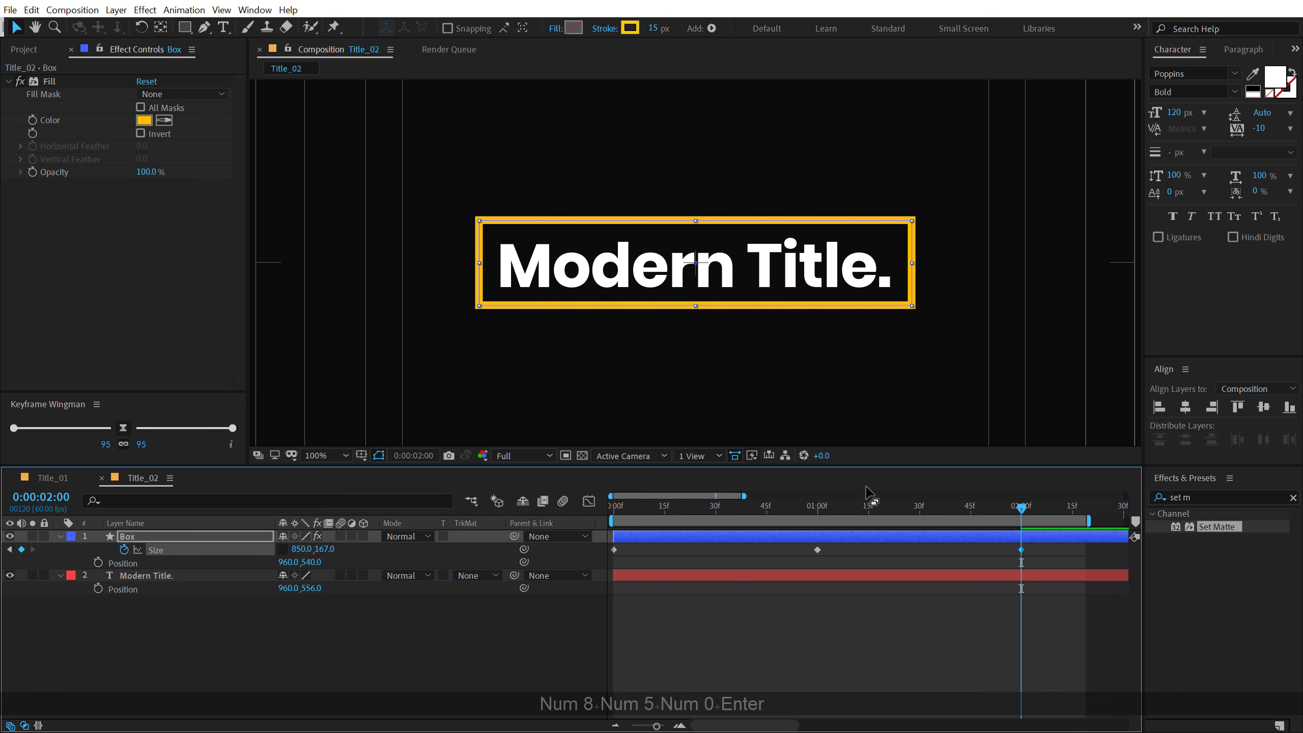
- At 0:00:01:00, set the Box width to 850 on the existing Size keyframe
left_click_drag(839, 506, 819, 507)
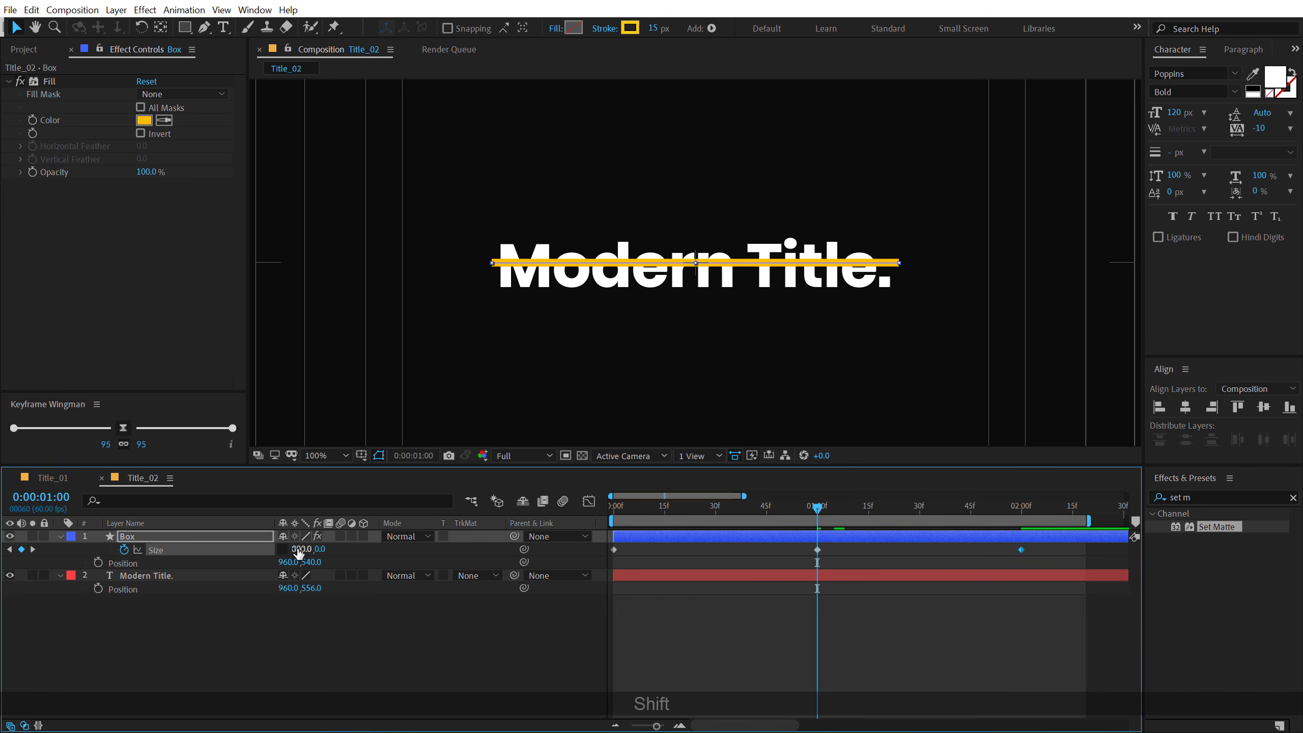
left_click(296, 549)
type("850")
key("Return")
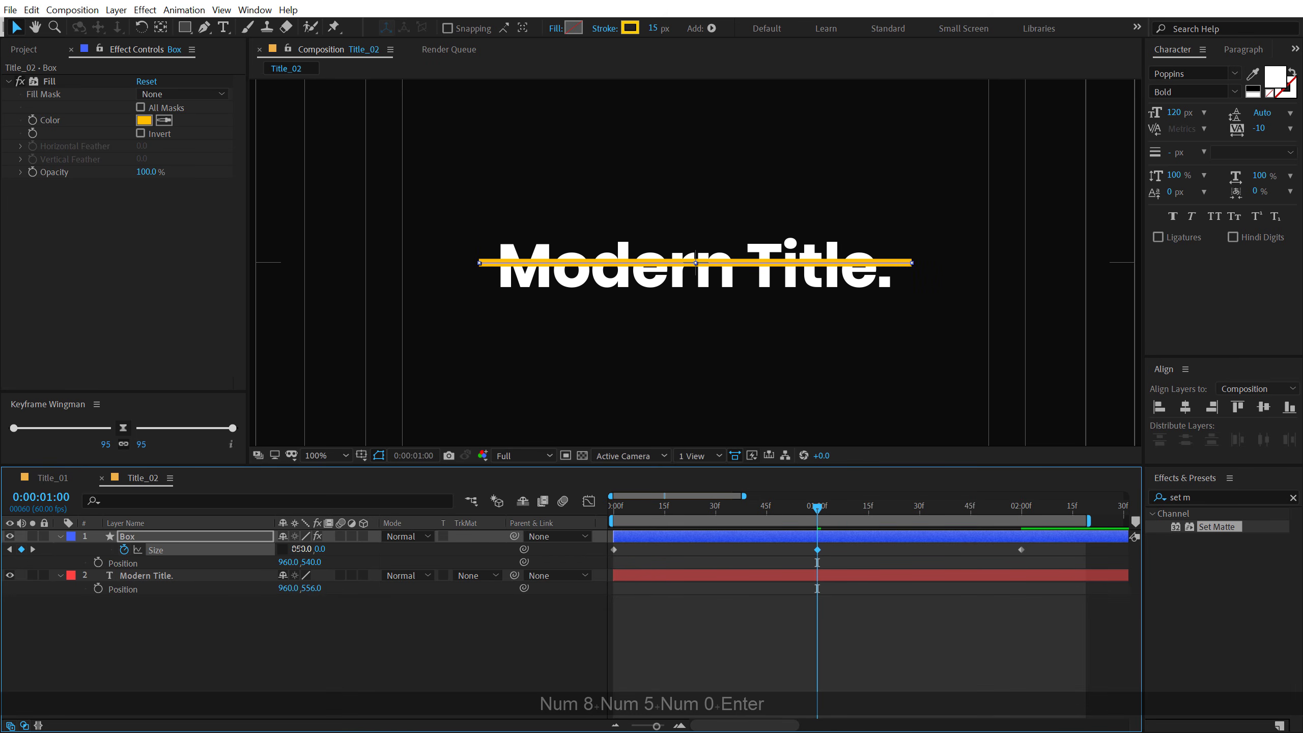
- Hide the Modern Title. layer and preview the Box animation from the start of the composition
left_click_drag(818, 507, 412, 561)
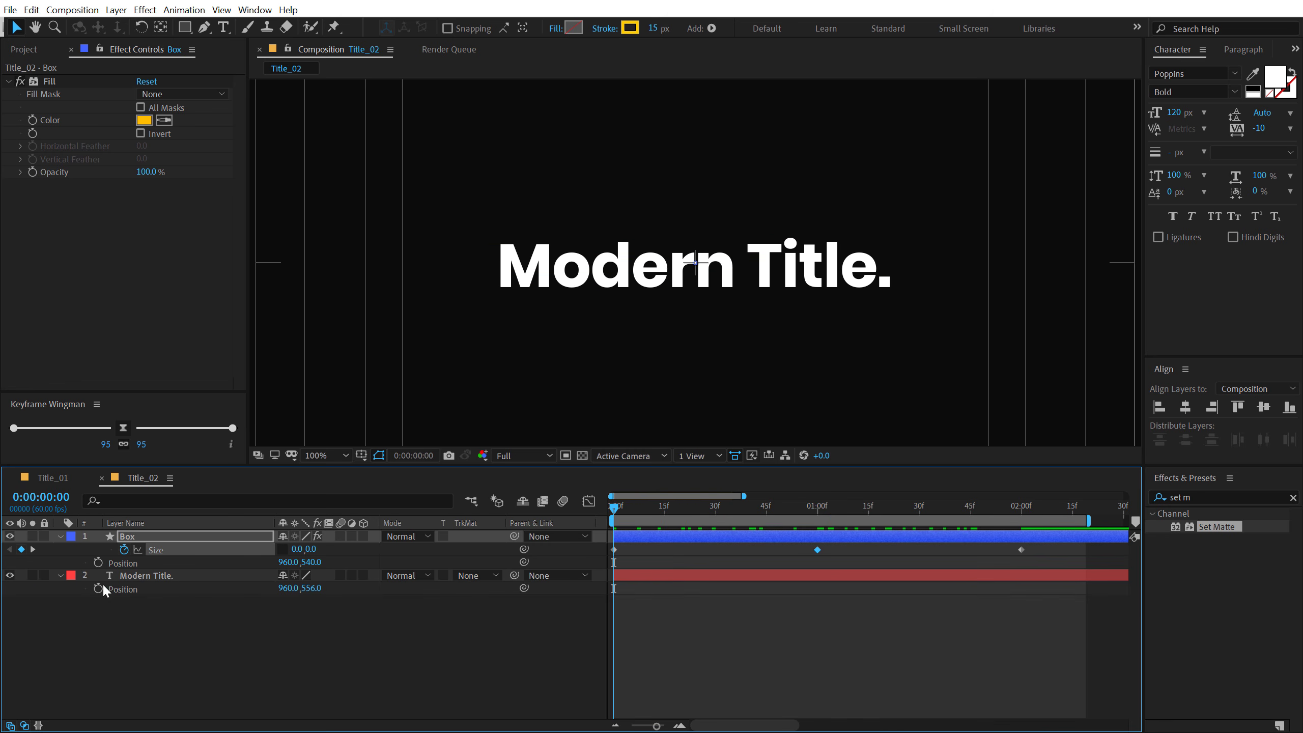
left_click(9, 575)
left_click(224, 639)
key("space")
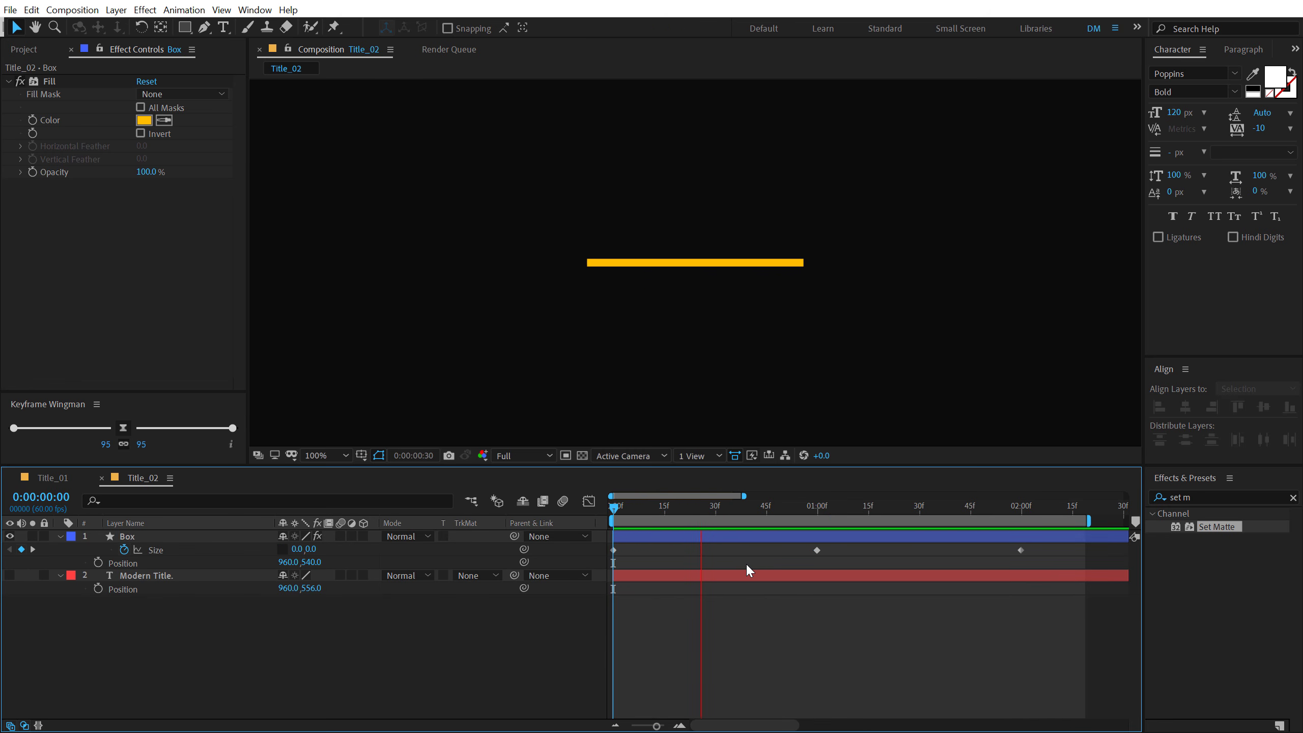
left_click(814, 507)
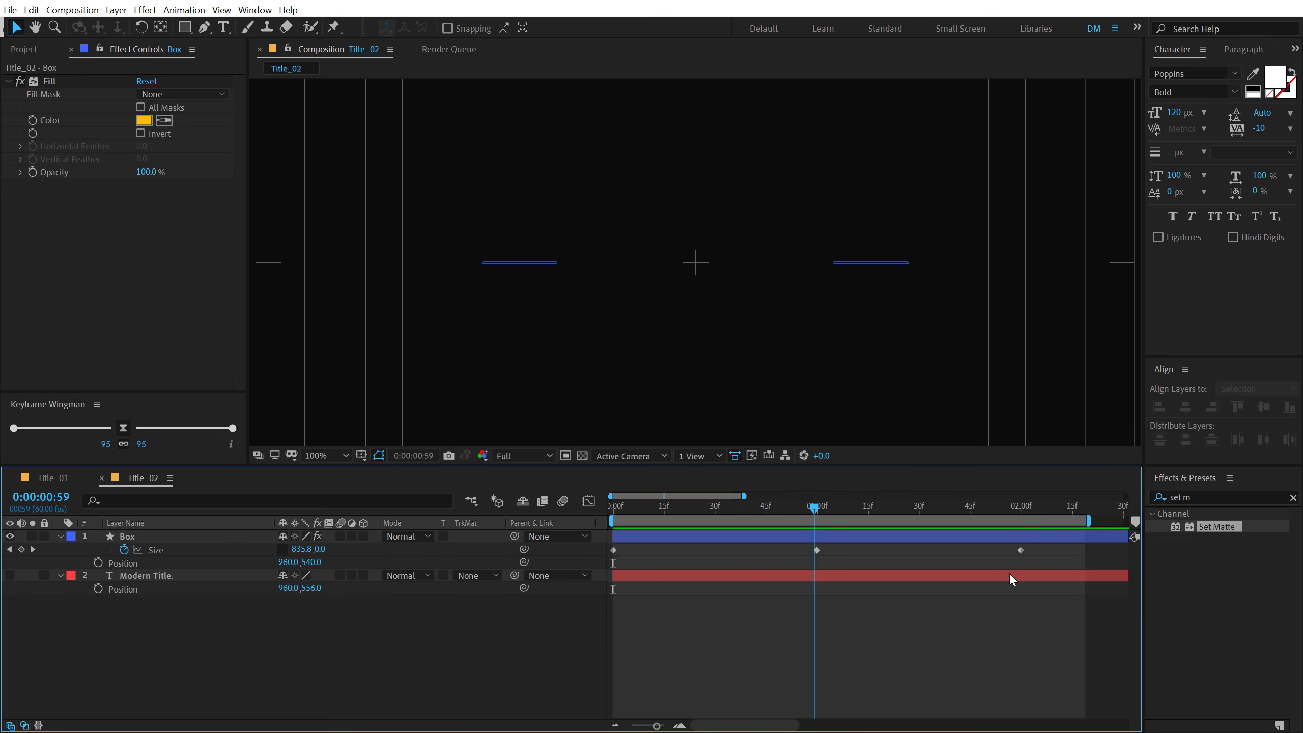
- Apply Keyframe Wingman easing of 95/95 to all three Box Size keyframes and preview the animation from the start
left_click_drag(1053, 543, 603, 565)
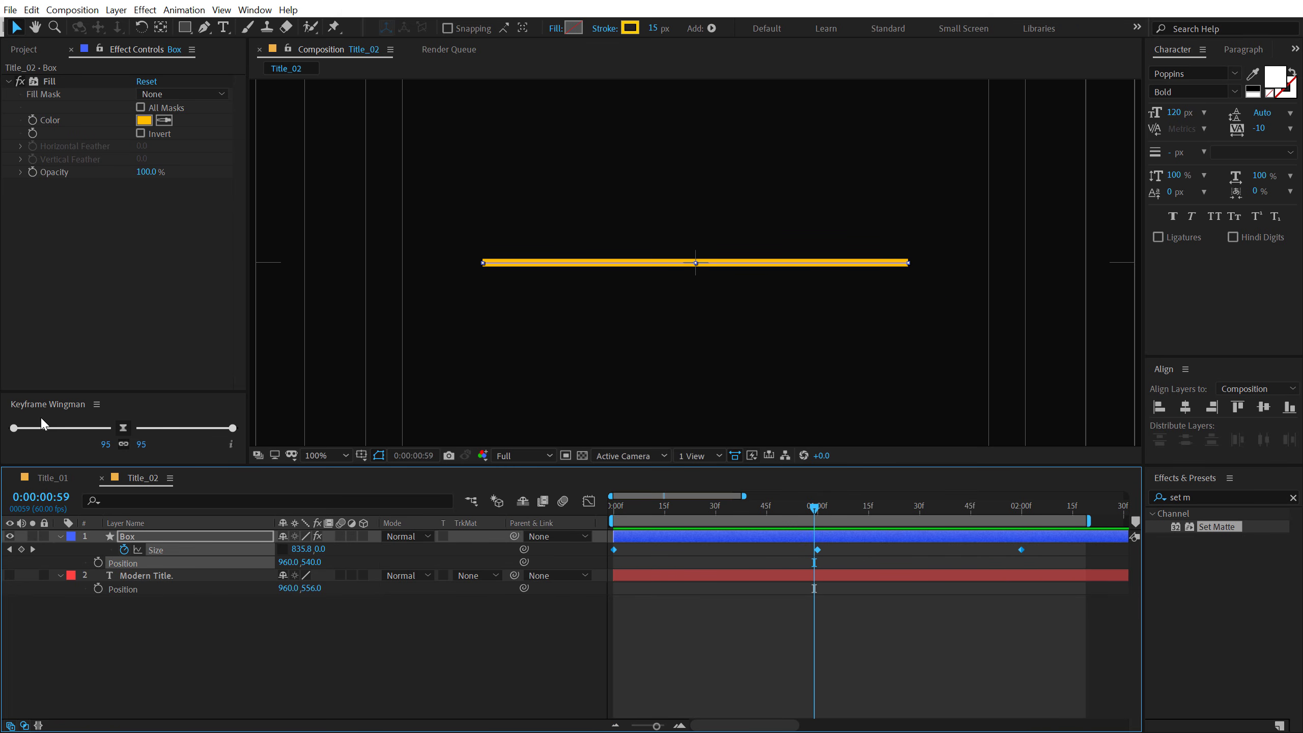
left_click(123, 428)
key("Home")
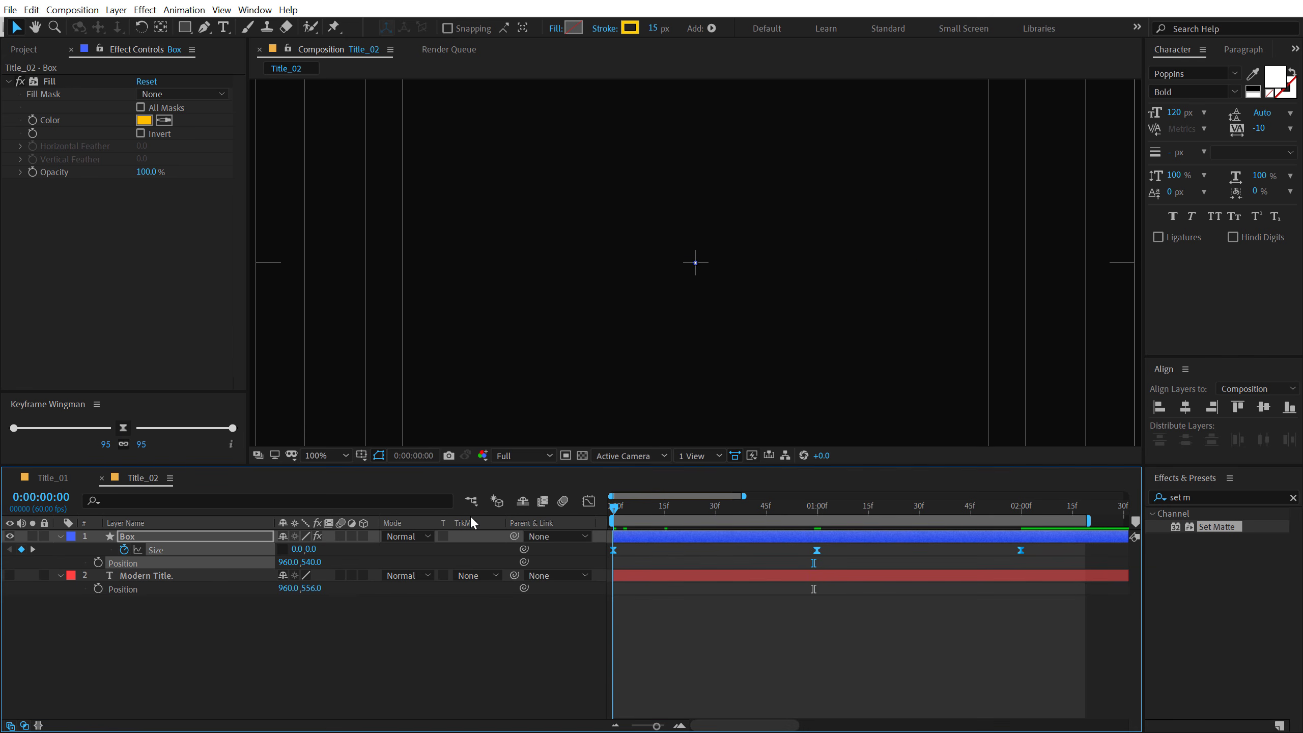
key("space")
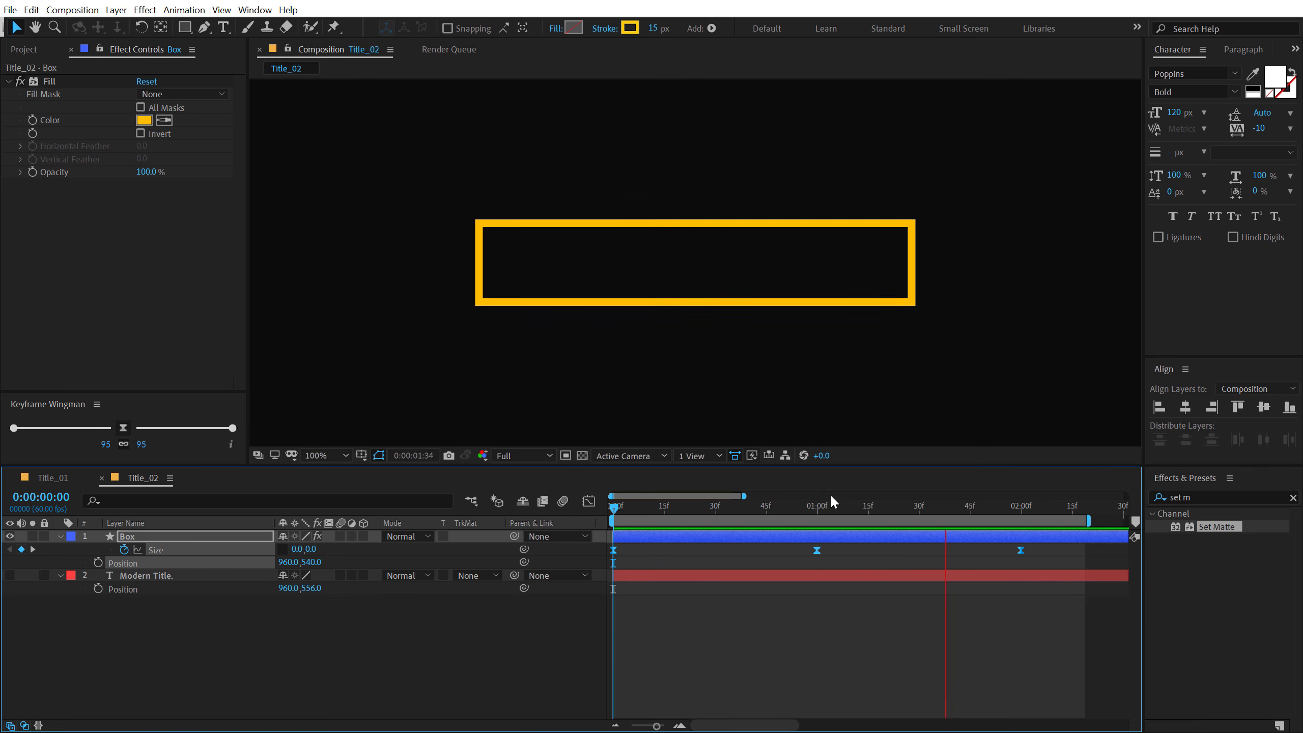
left_click(811, 507)
- At 0:00:00:30, set the Box height to 5 to add another Size keyframe
left_click_drag(815, 505, 717, 529)
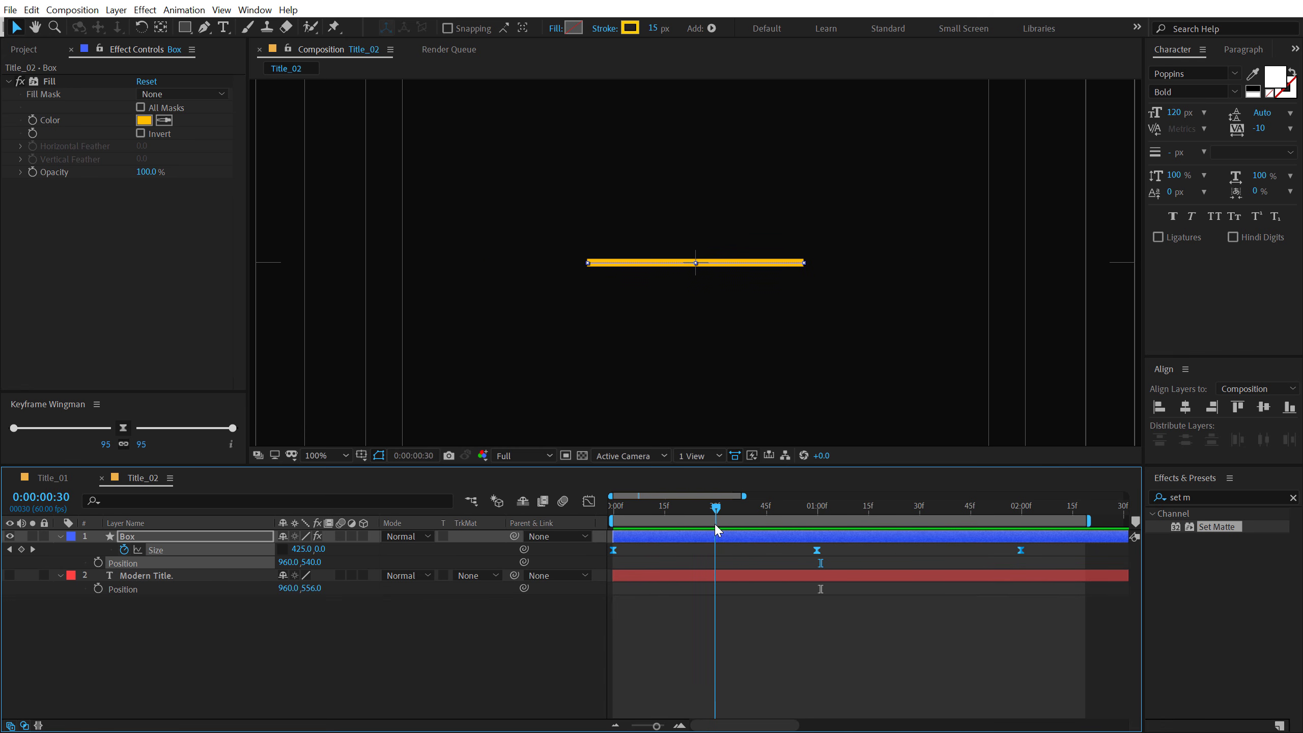
left_click(321, 549)
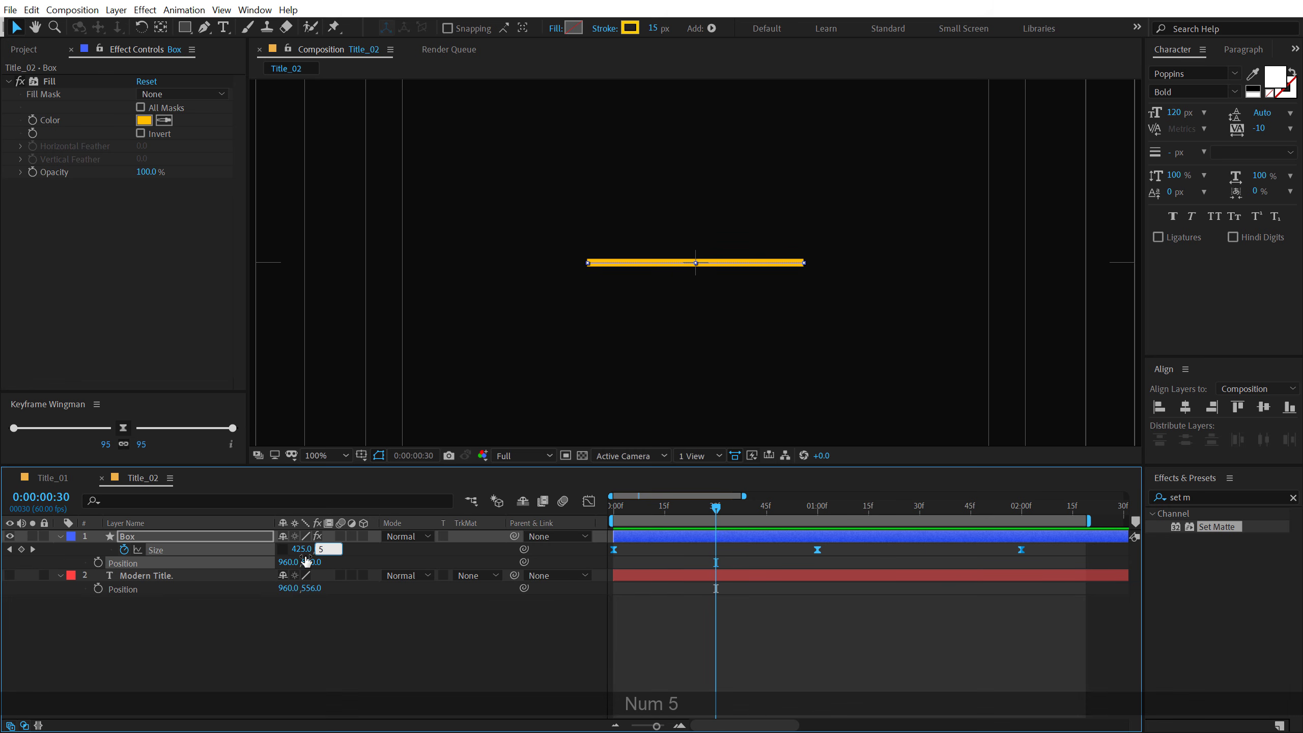
type("5")
left_click(303, 644)
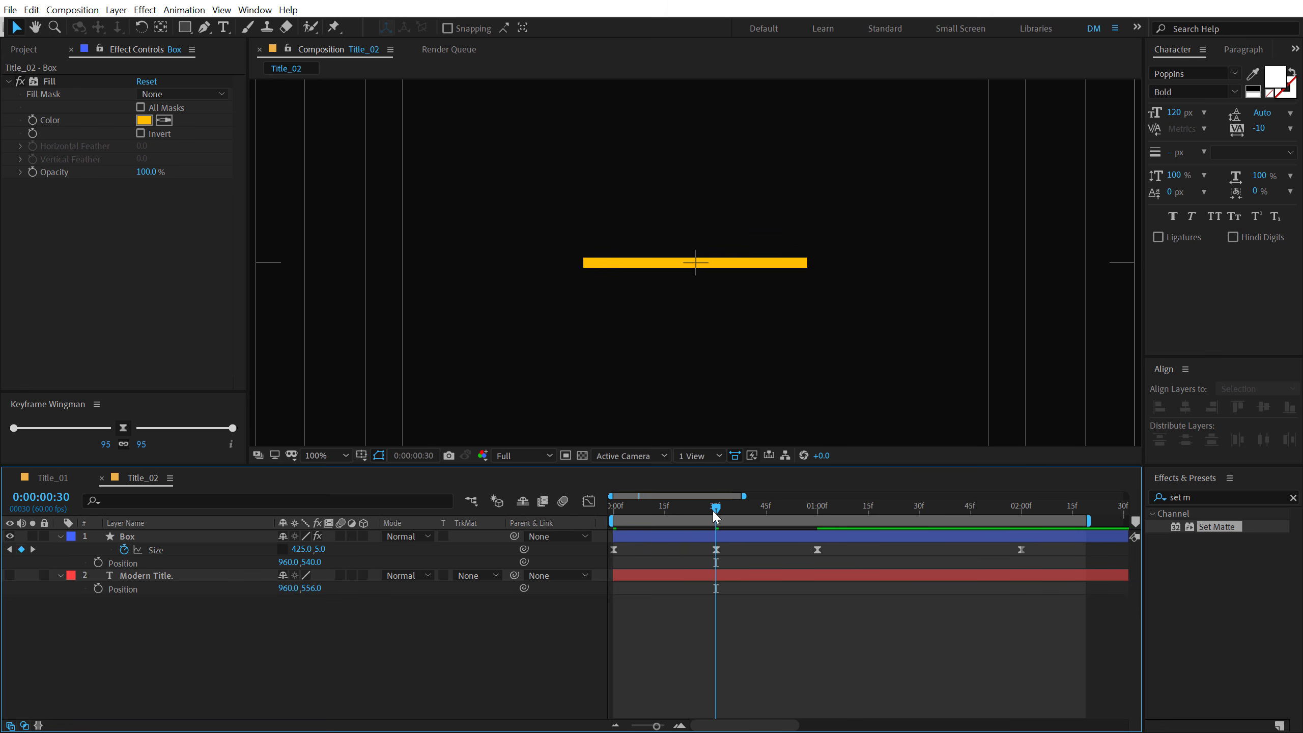
- At 0:00:01:00, set the Box height to 15 and preview the line-to-box animation from the start
left_click_drag(716, 516, 811, 519)
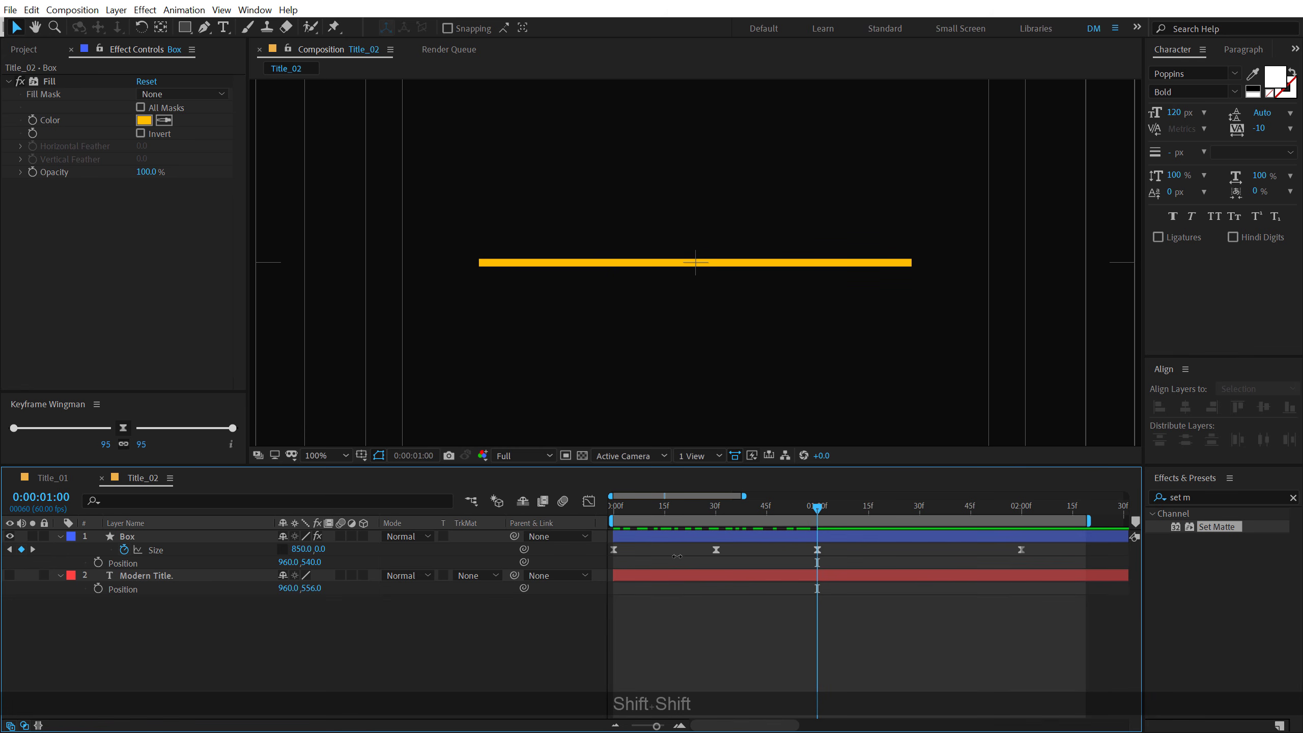
left_click(321, 549)
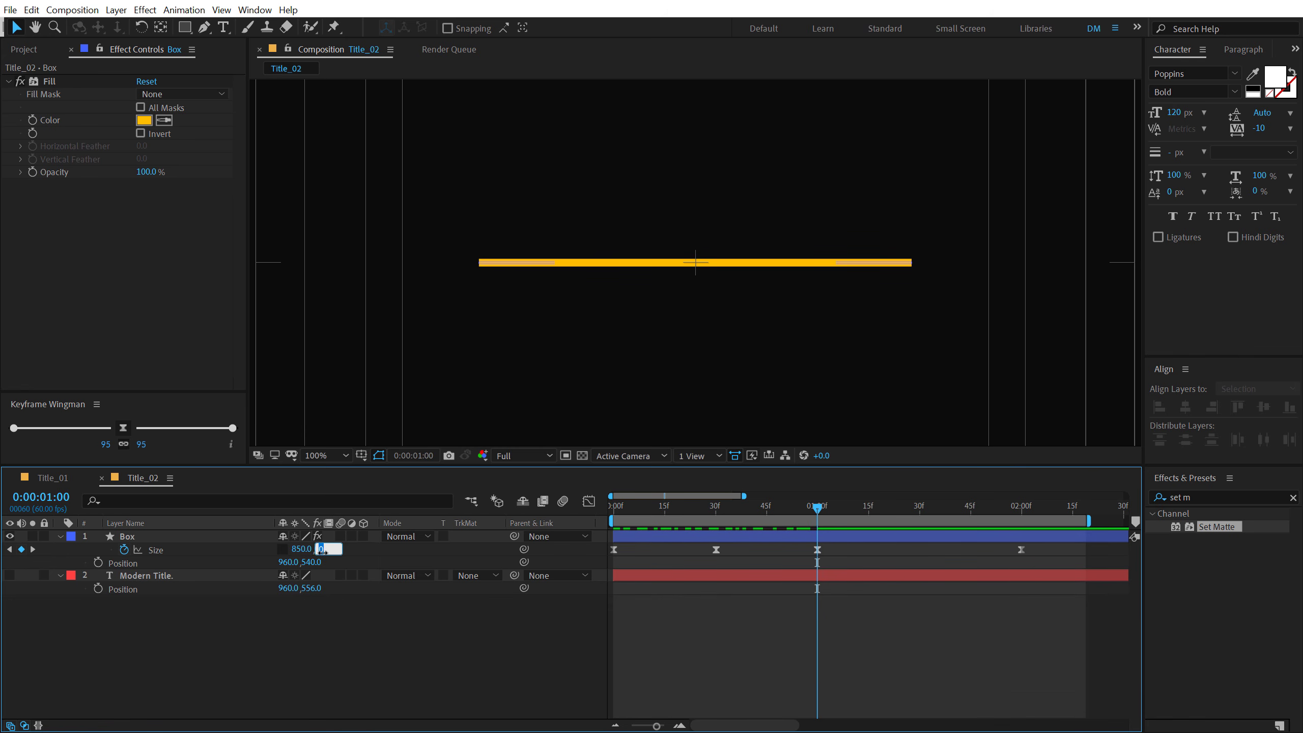
type("15")
key("Return")
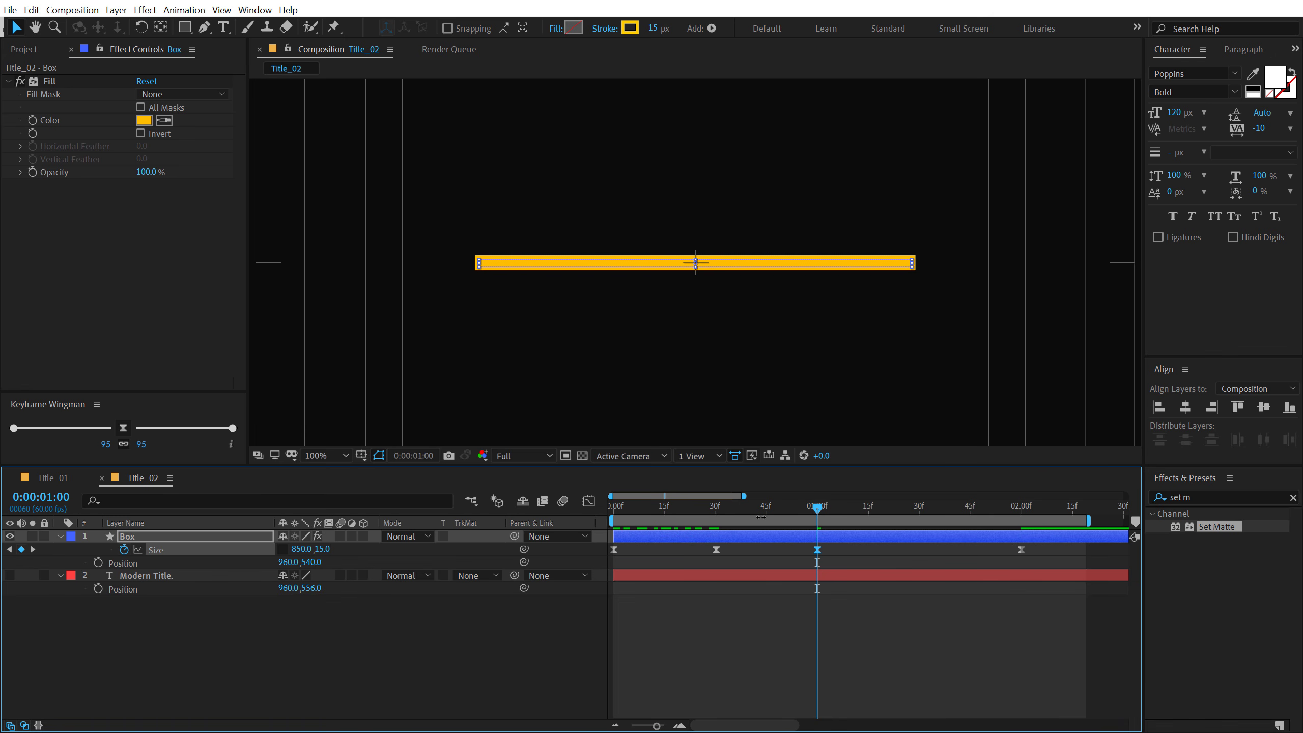
left_click_drag(756, 509, 621, 521)
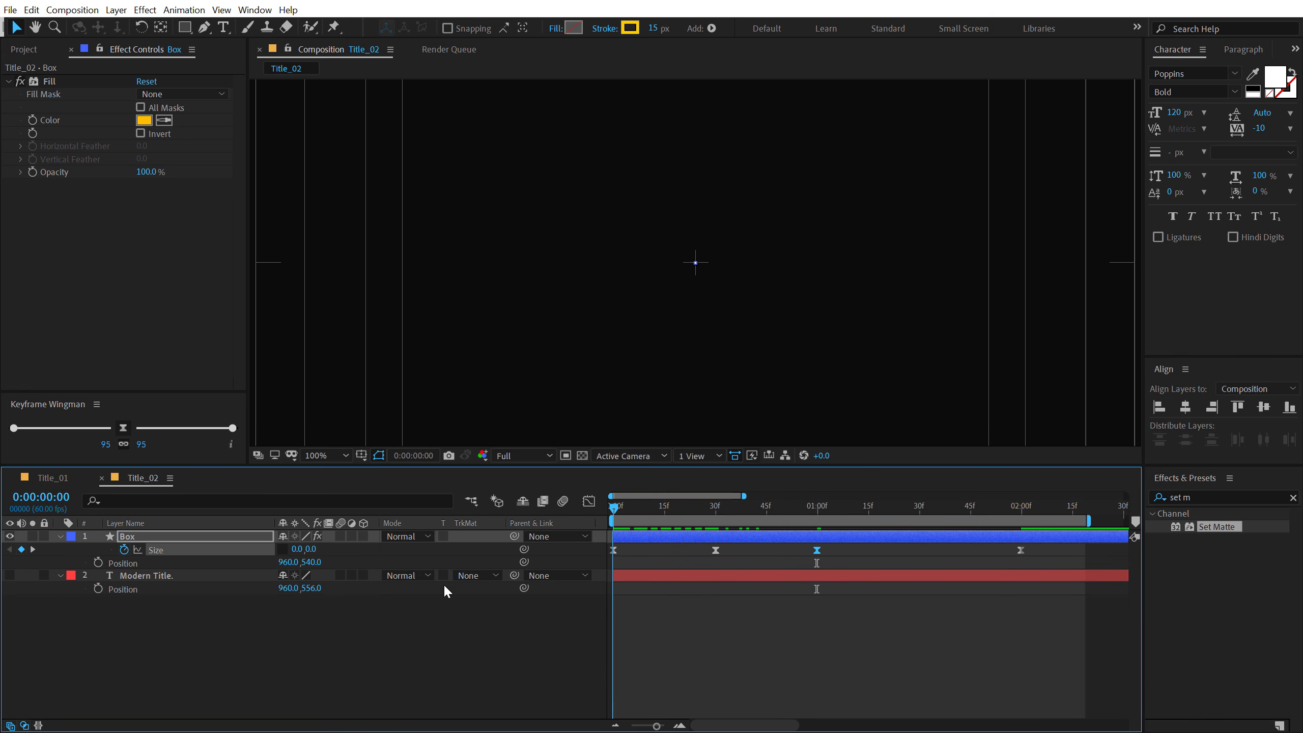
key("Home")
left_click(409, 658)
key("space")
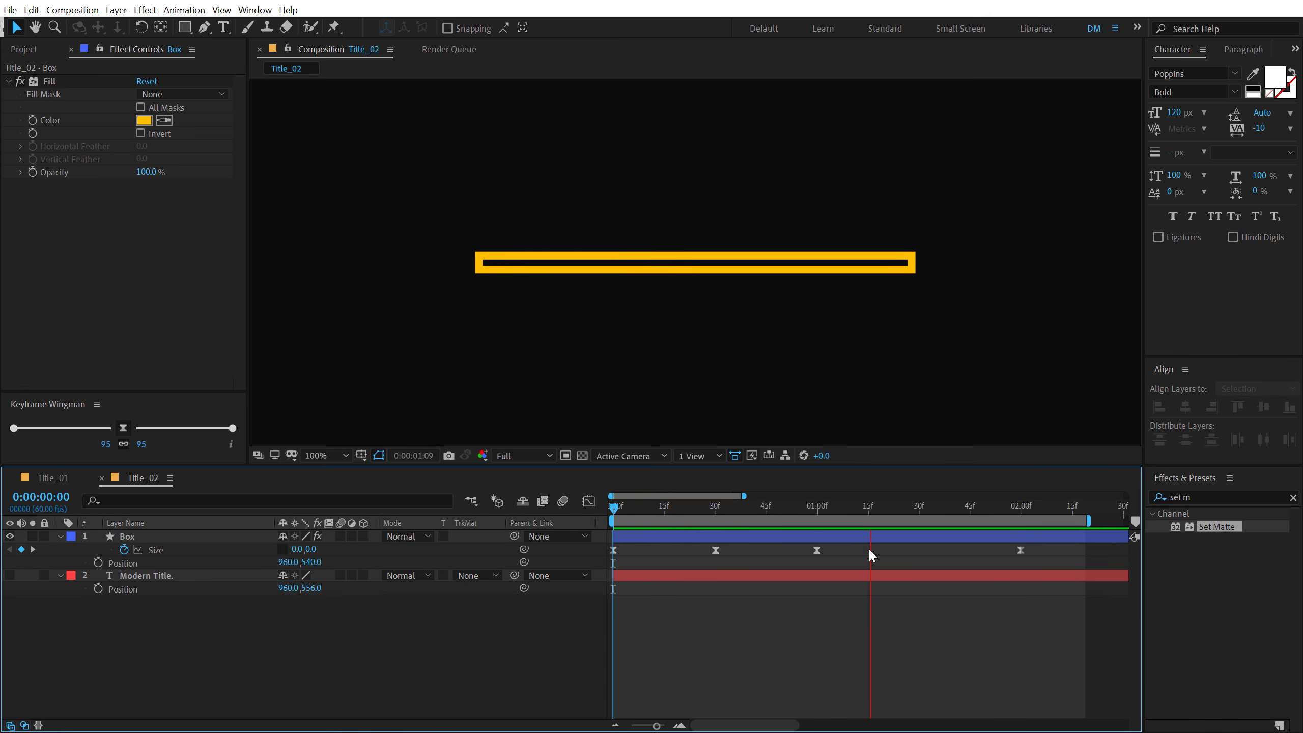
key("space")
key("space")
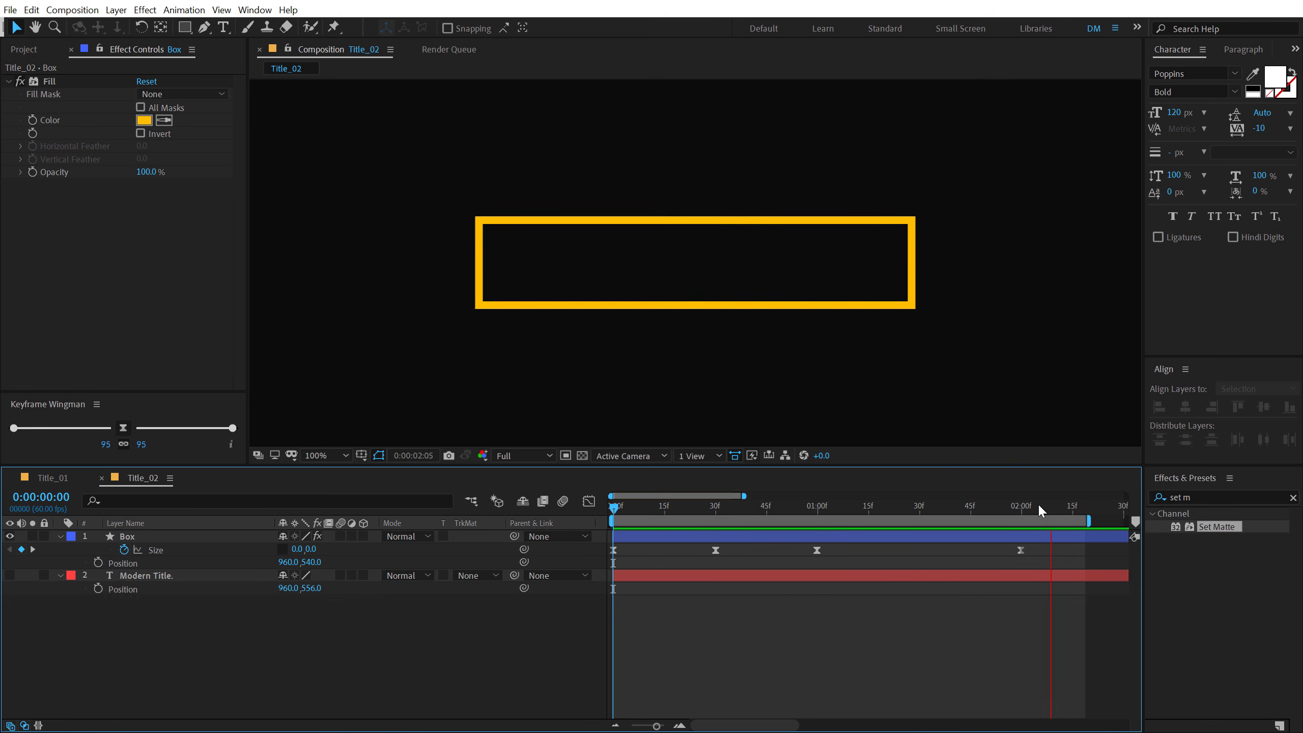
- Duplicate the Box layer at 0:00:02:00 and rename the copy as Mask
mouse_move(1008, 513)
left_mouse_down()
mouse_move(798, 521)
mouse_move(1020, 522)
left_mouse_up()
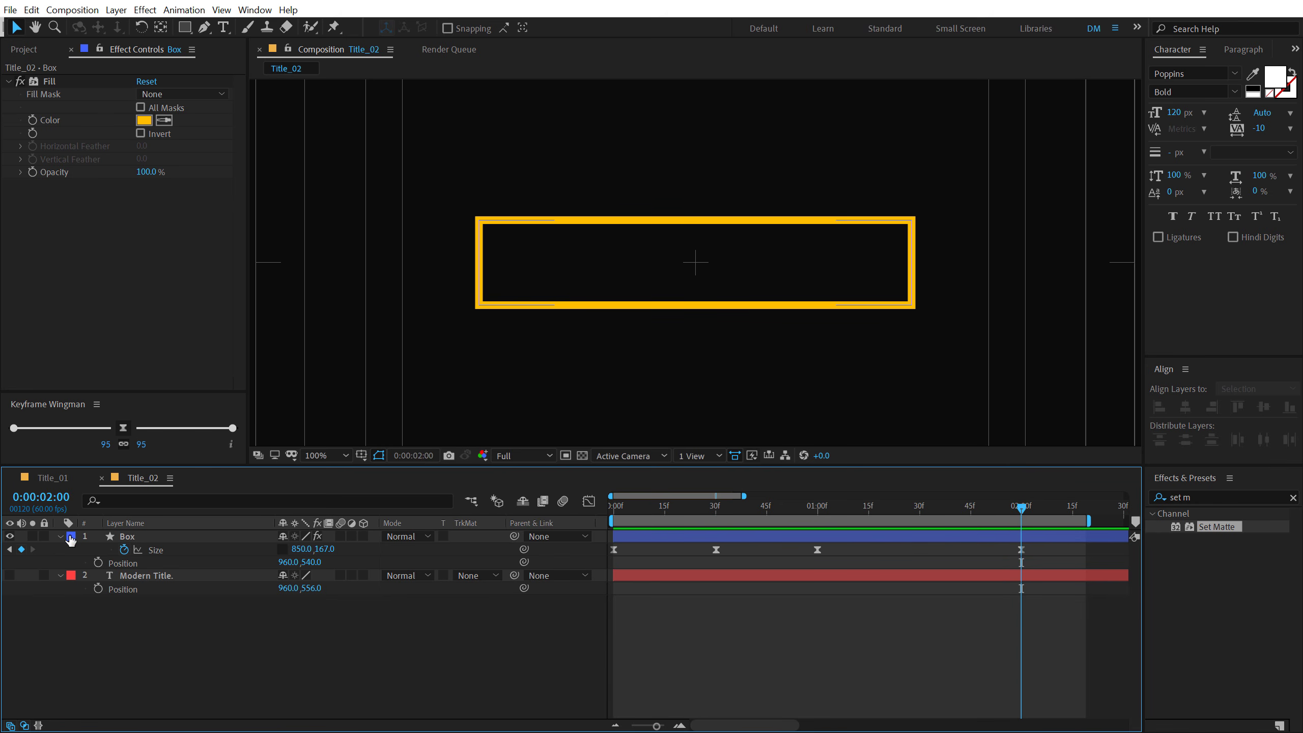
left_click(132, 538)
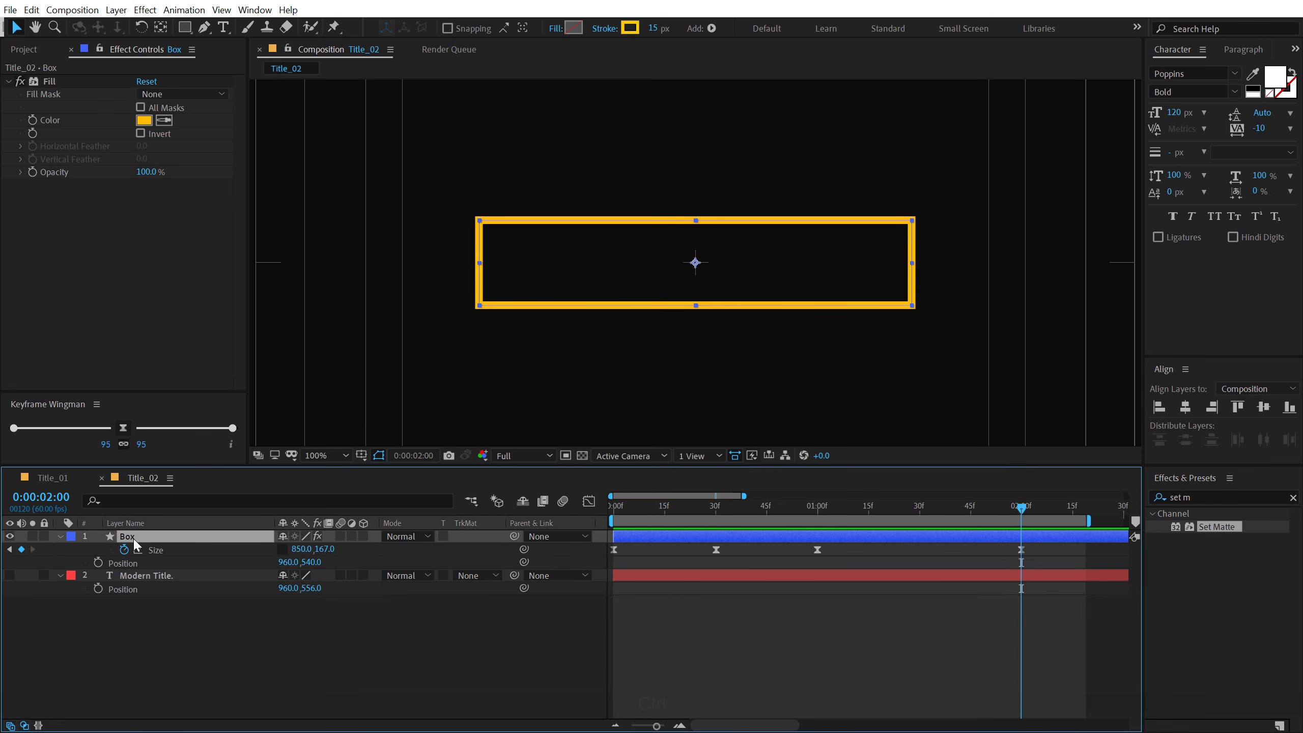
key("ctrl+d")
key("Return")
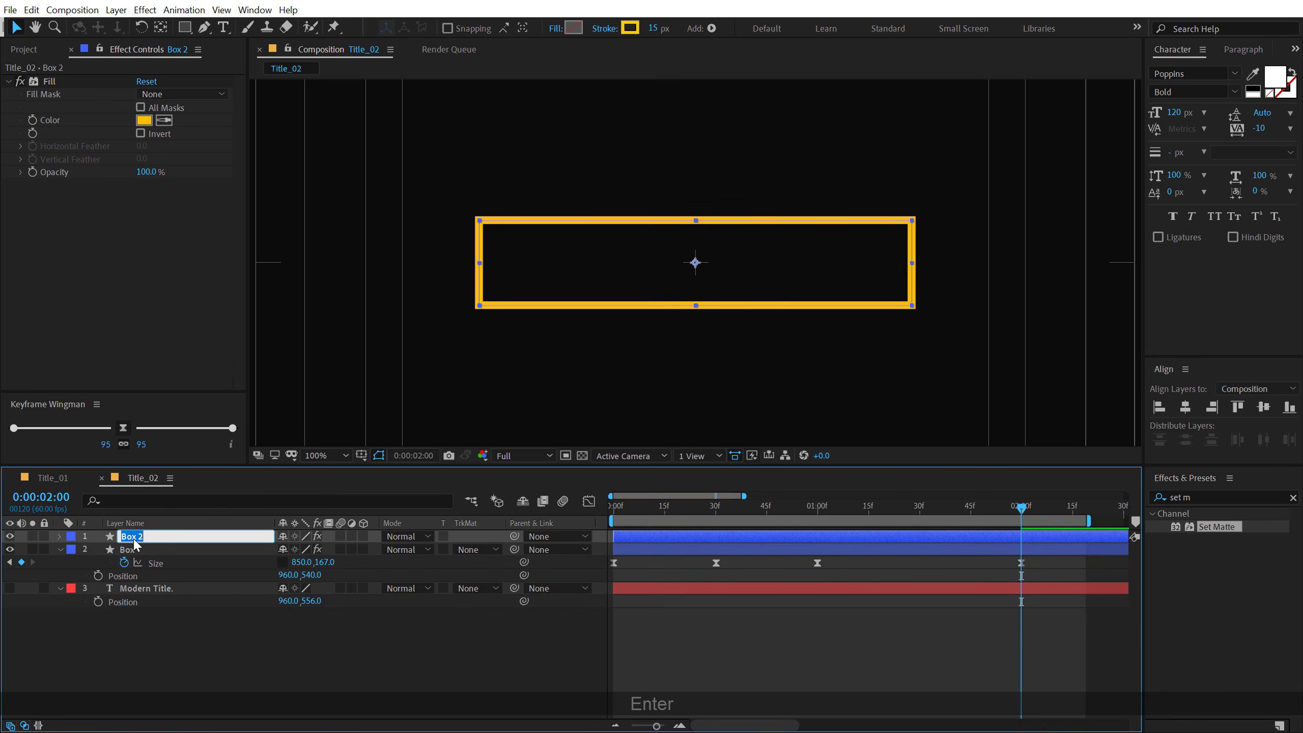
type("Mask")
key("Return")
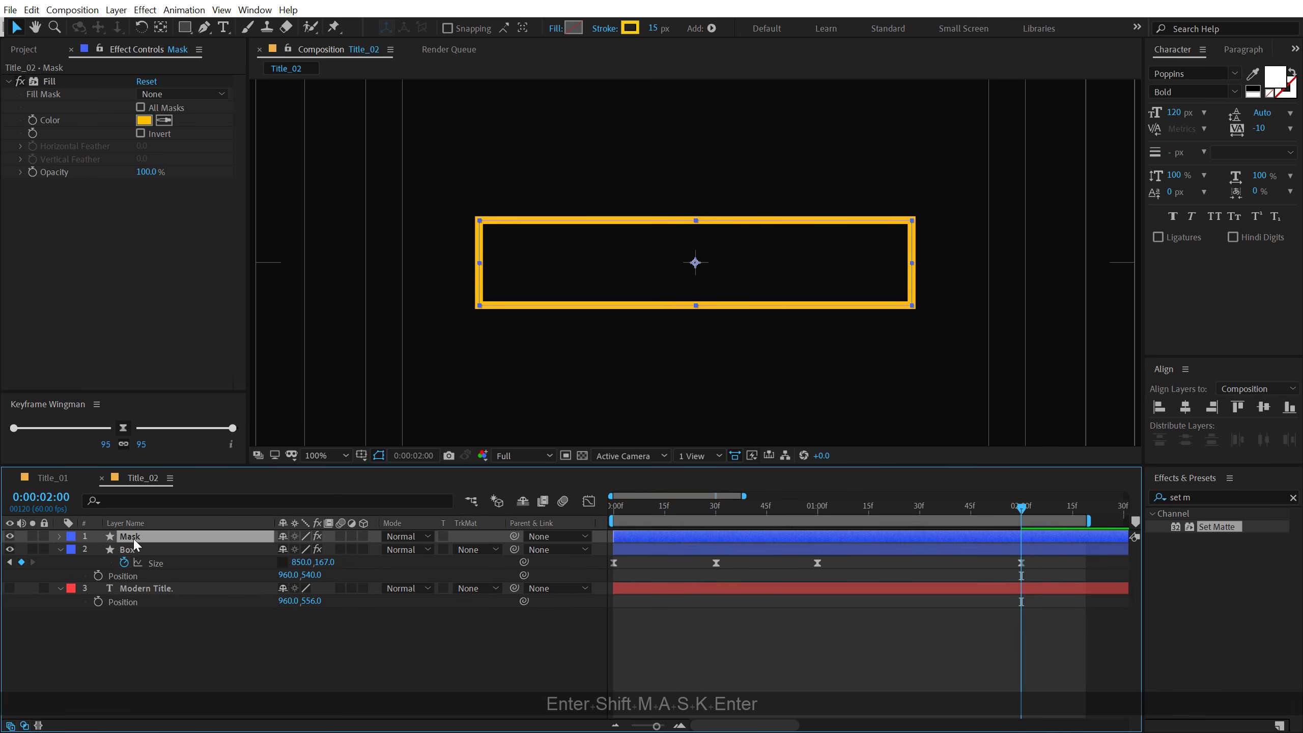
- Set the Mask shape's stroke width to 0 px and give it a solid fill in colour CCCCCC
left_click_drag(655, 27, 596, 29)
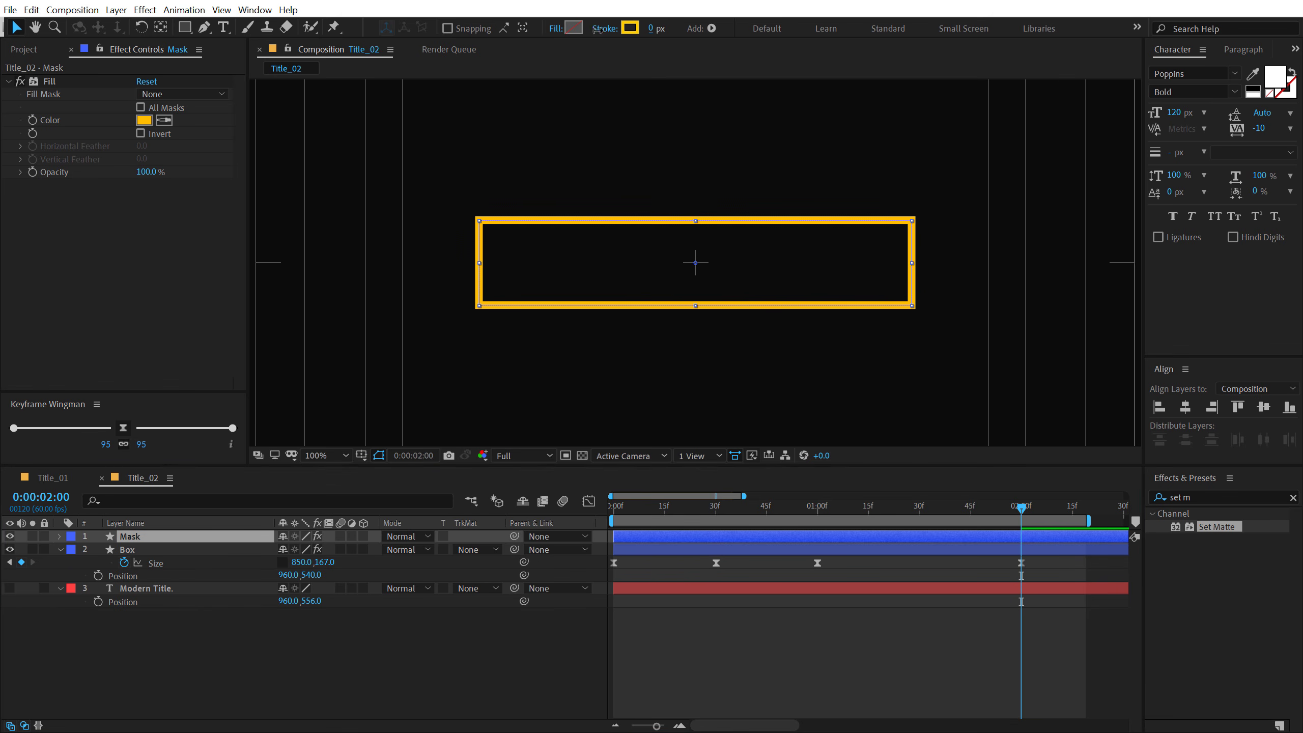
key("Return")
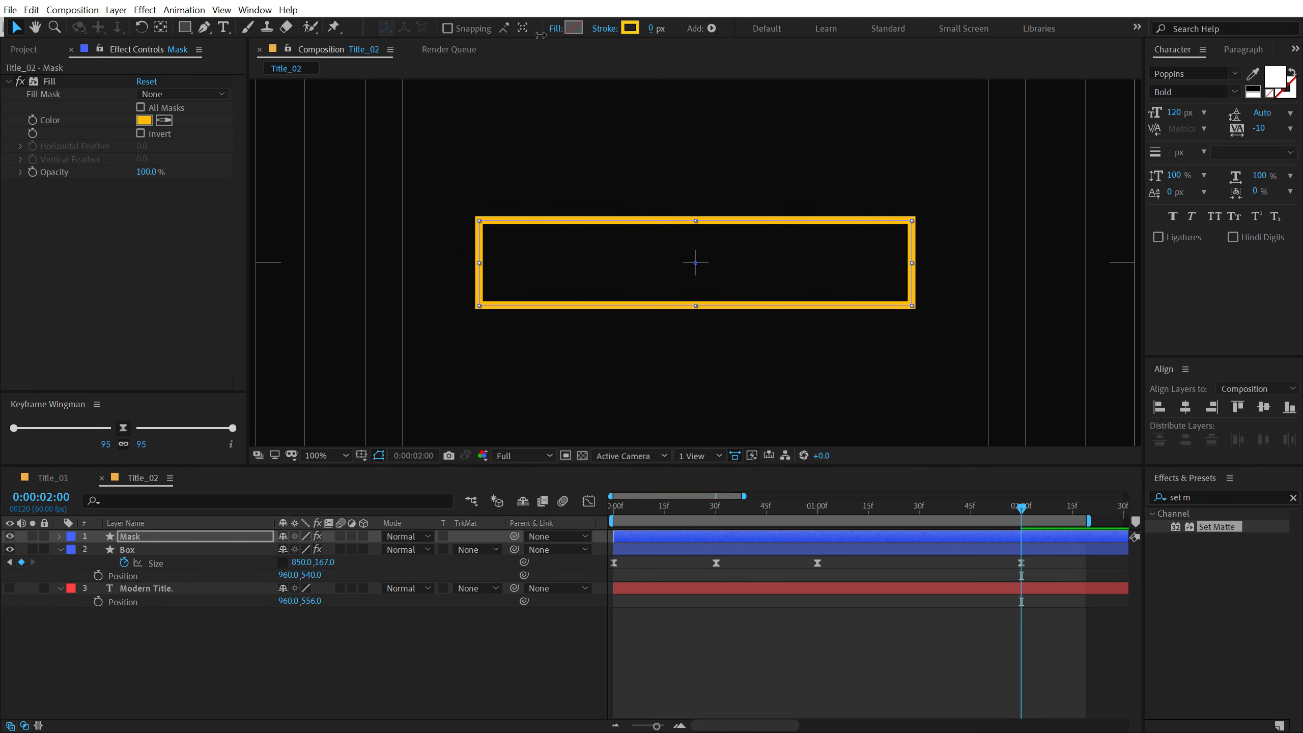
left_click(576, 26)
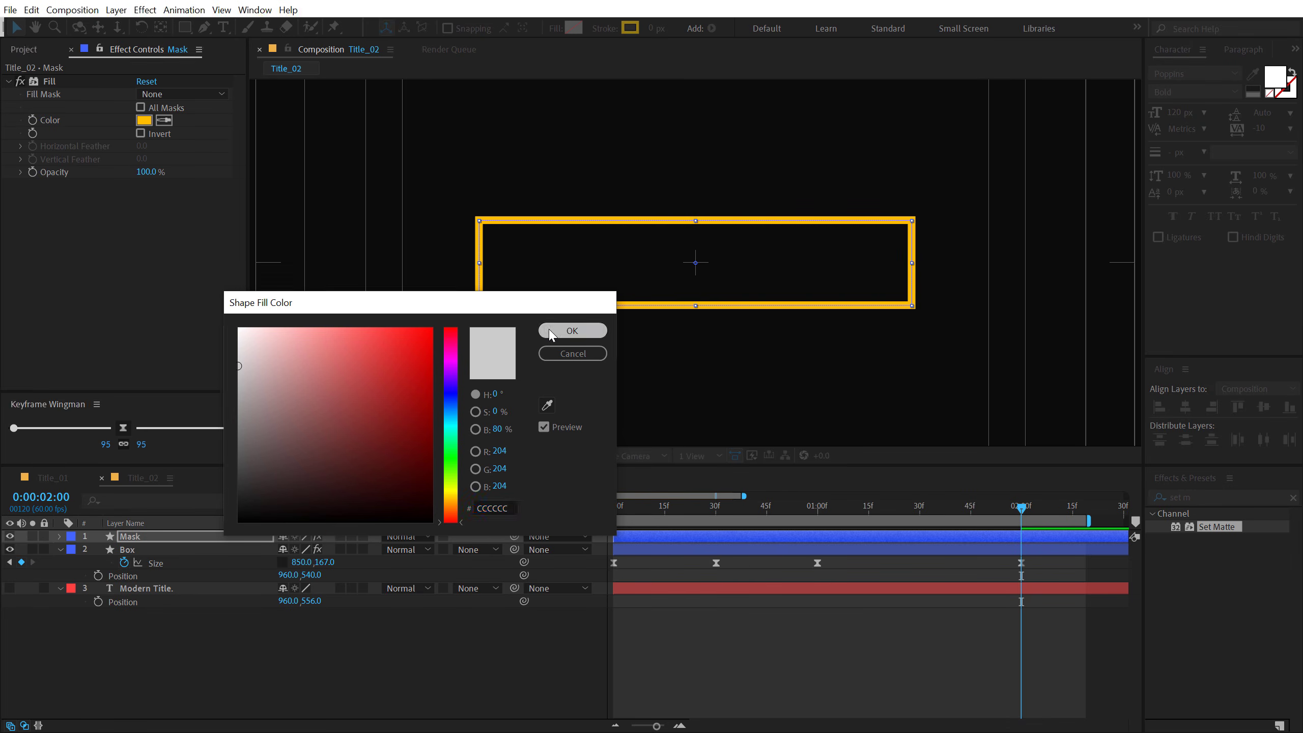
left_click(572, 330)
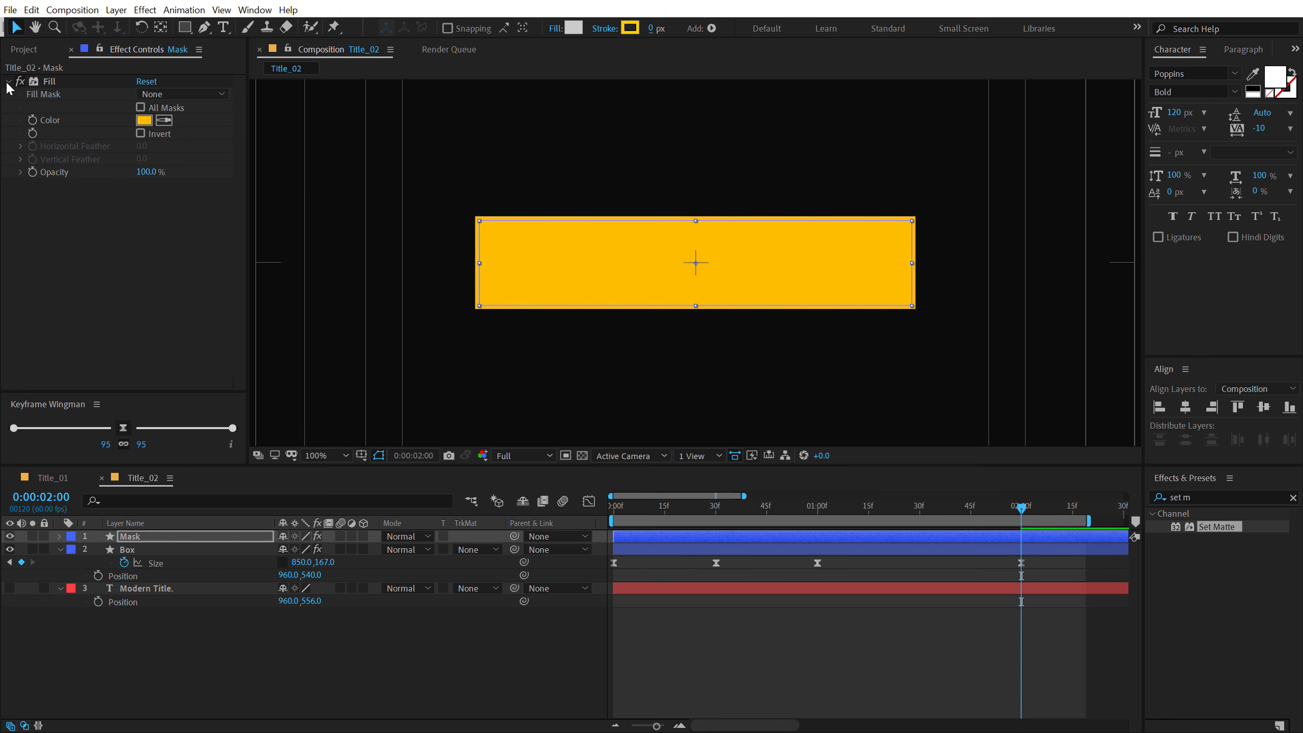
- Delete the Fill effect from the Mask layer and hide the layer
left_click(39, 81)
key("Delete")
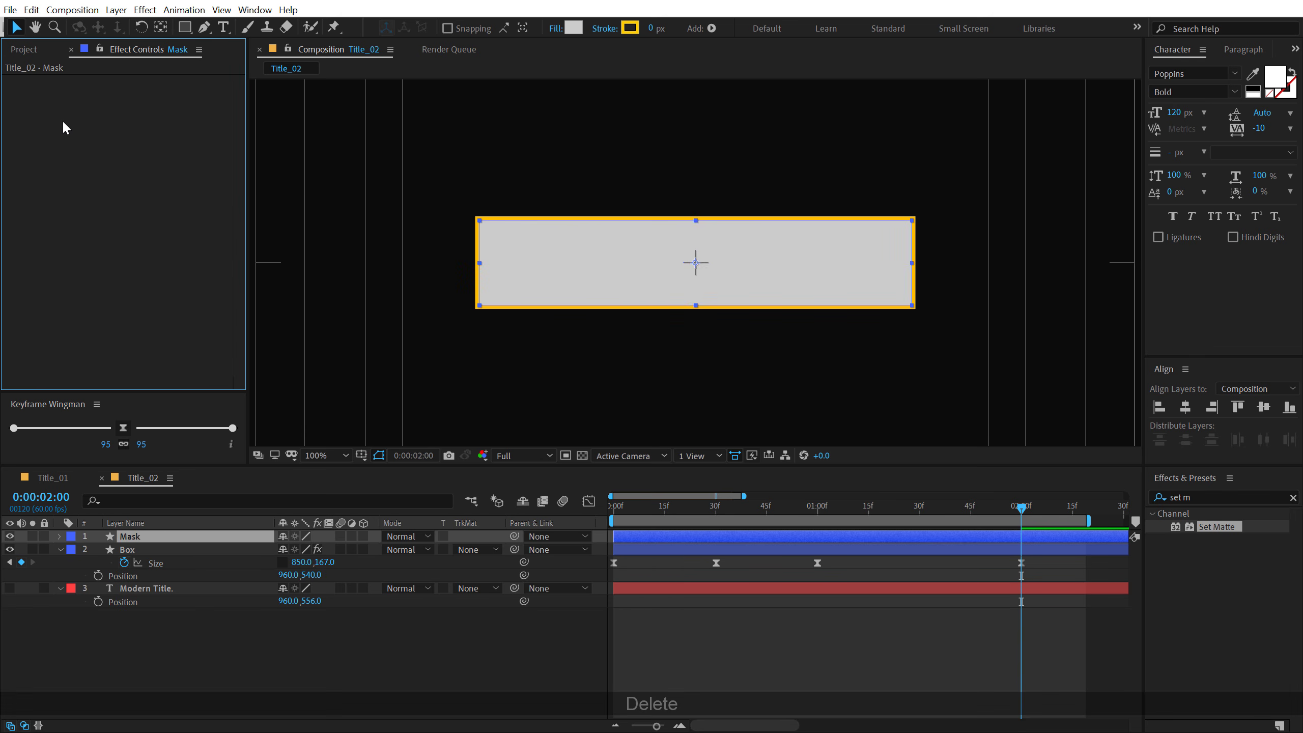
left_click(9, 536)
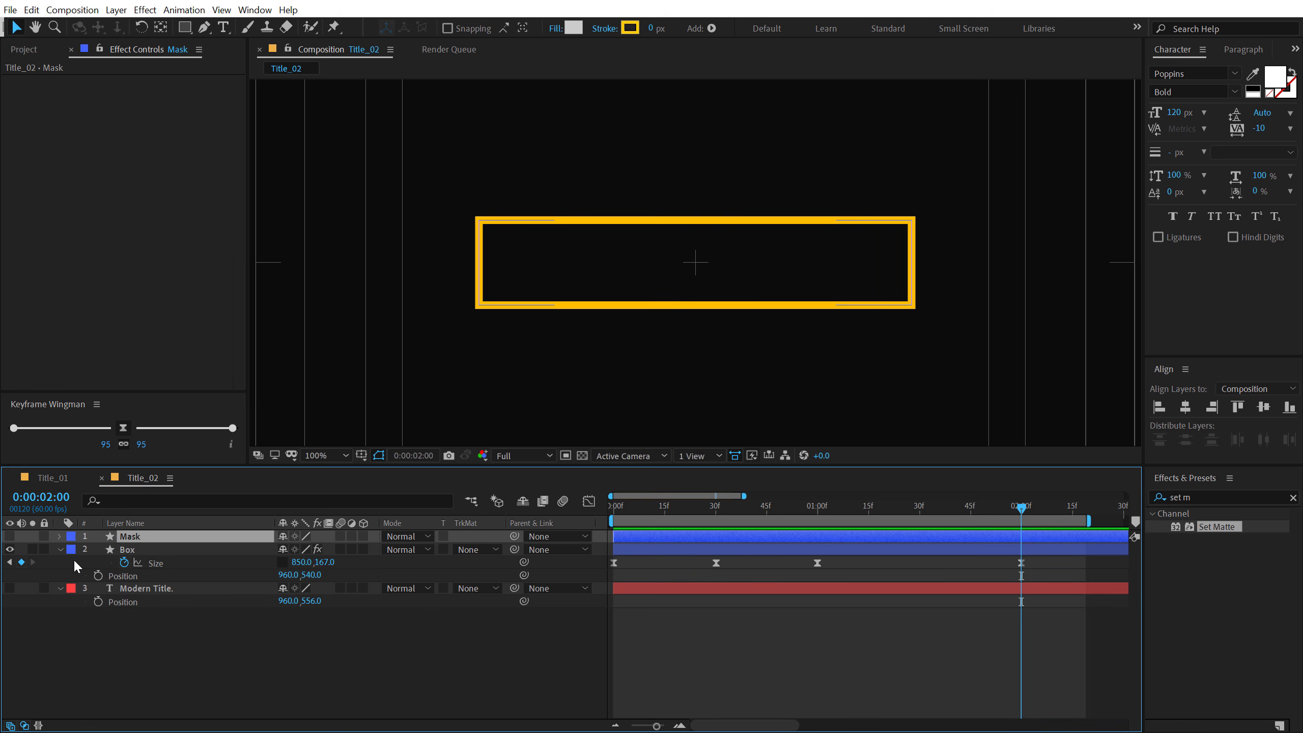
- Collapse the Box layer's properties and show the Modern Title. layer again
left_click(57, 551)
left_click(60, 549)
left_click(10, 562)
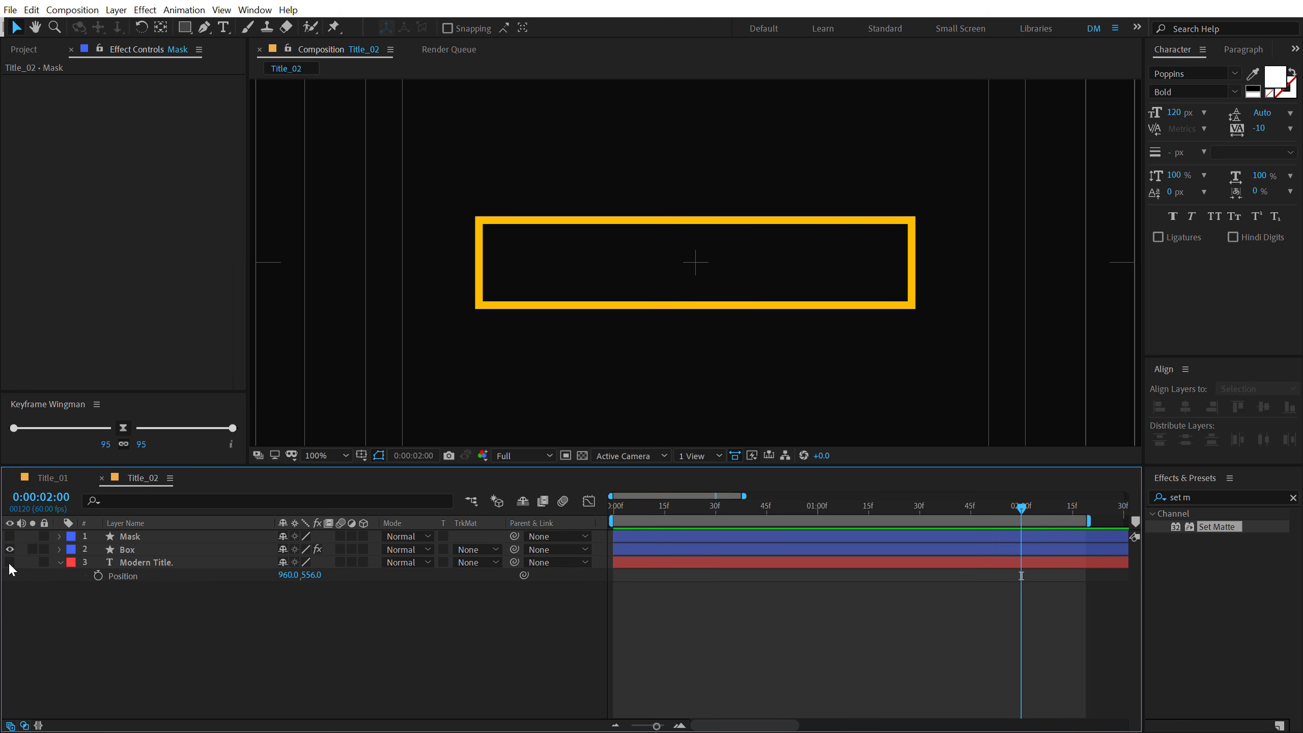
- At 0:00:02:00, add a Scale keyframe to the Modern Title. layer at 100%
left_click(123, 563)
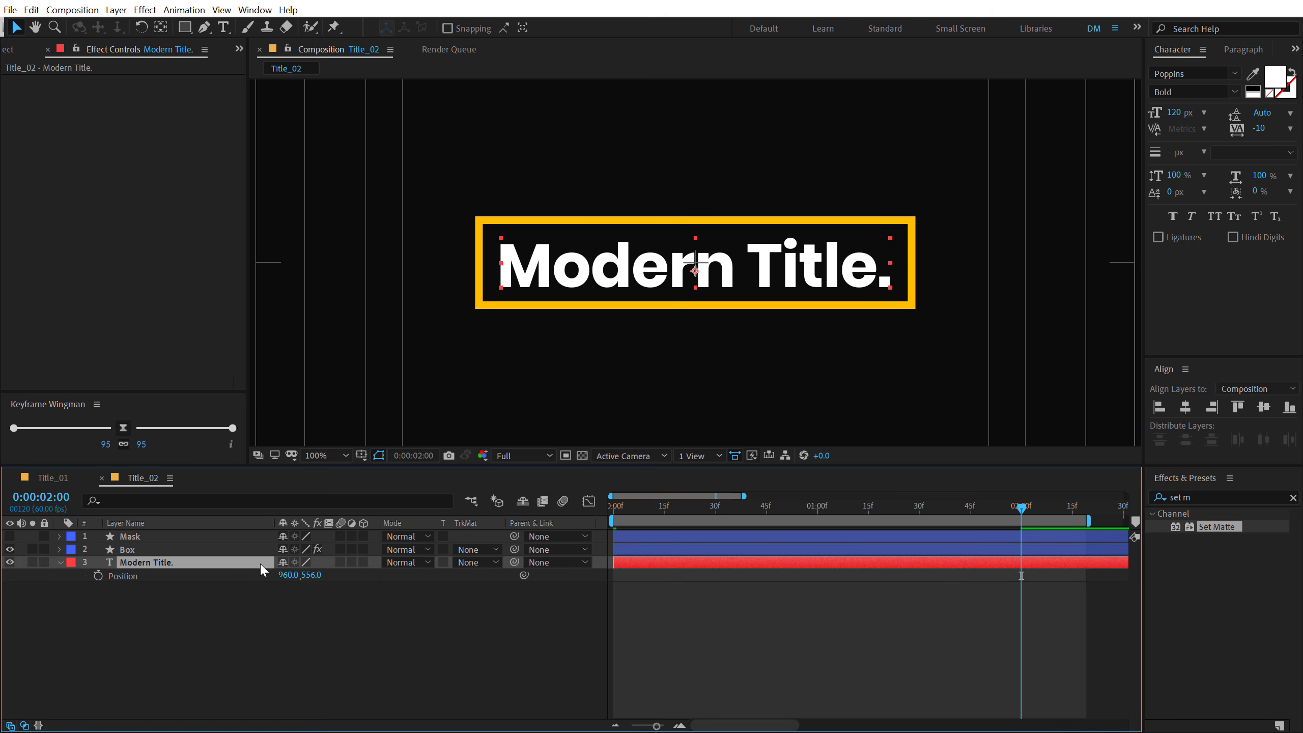
left_click_drag(965, 503, 1021, 525)
key("s")
left_click(98, 576)
- At 0:00:01:00, set the Modern Title. layer's Scale to 200% for another keyframe
left_click_drag(873, 507, 818, 509)
left_click(325, 575)
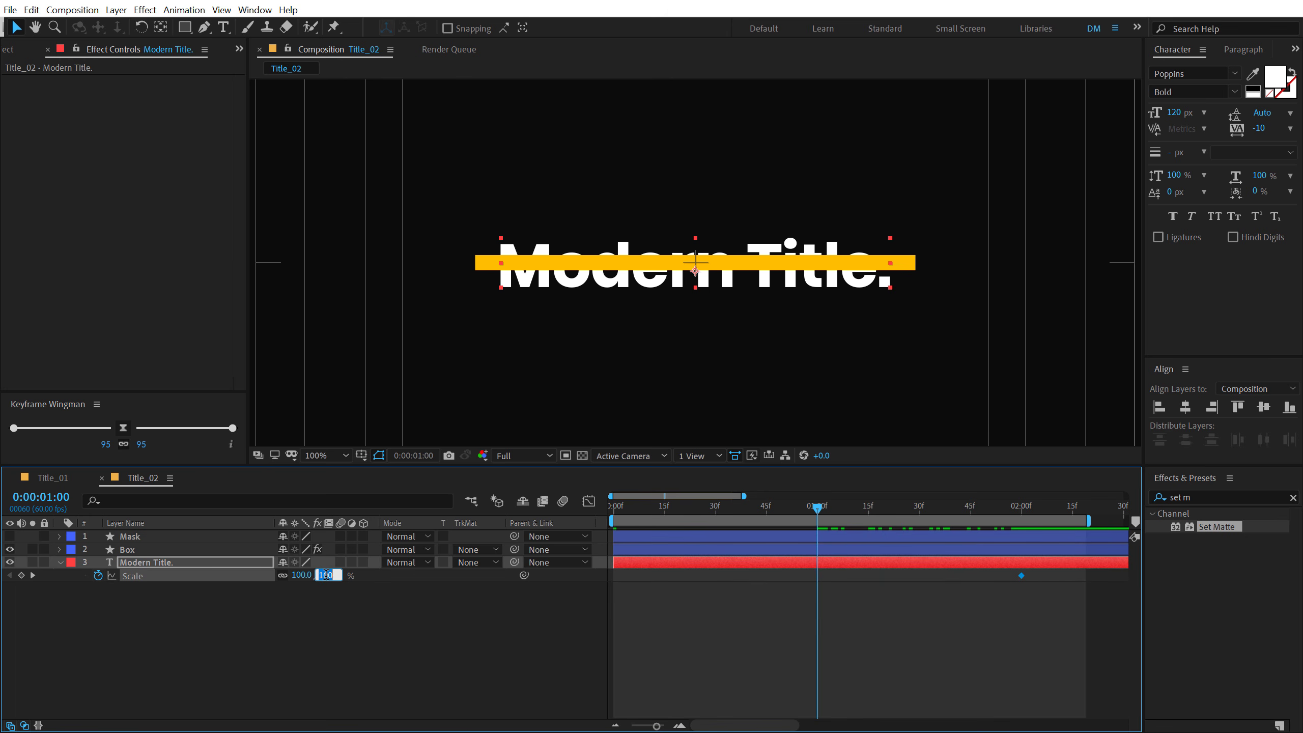
type("200")
key("Return")
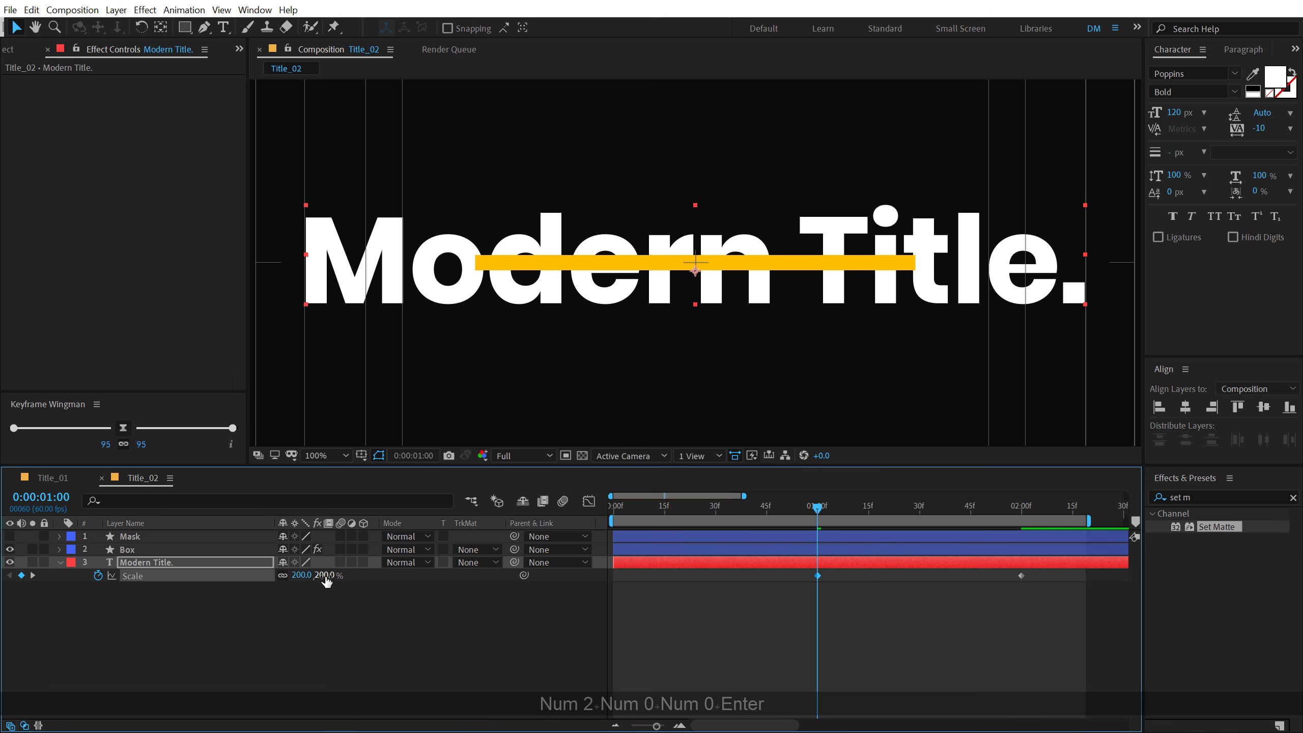
- Ease both Scale keyframes of the Modern Title. layer with 95/95 Keyframe Wingman influence and preview the motion
left_click_drag(778, 632, 1080, 579)
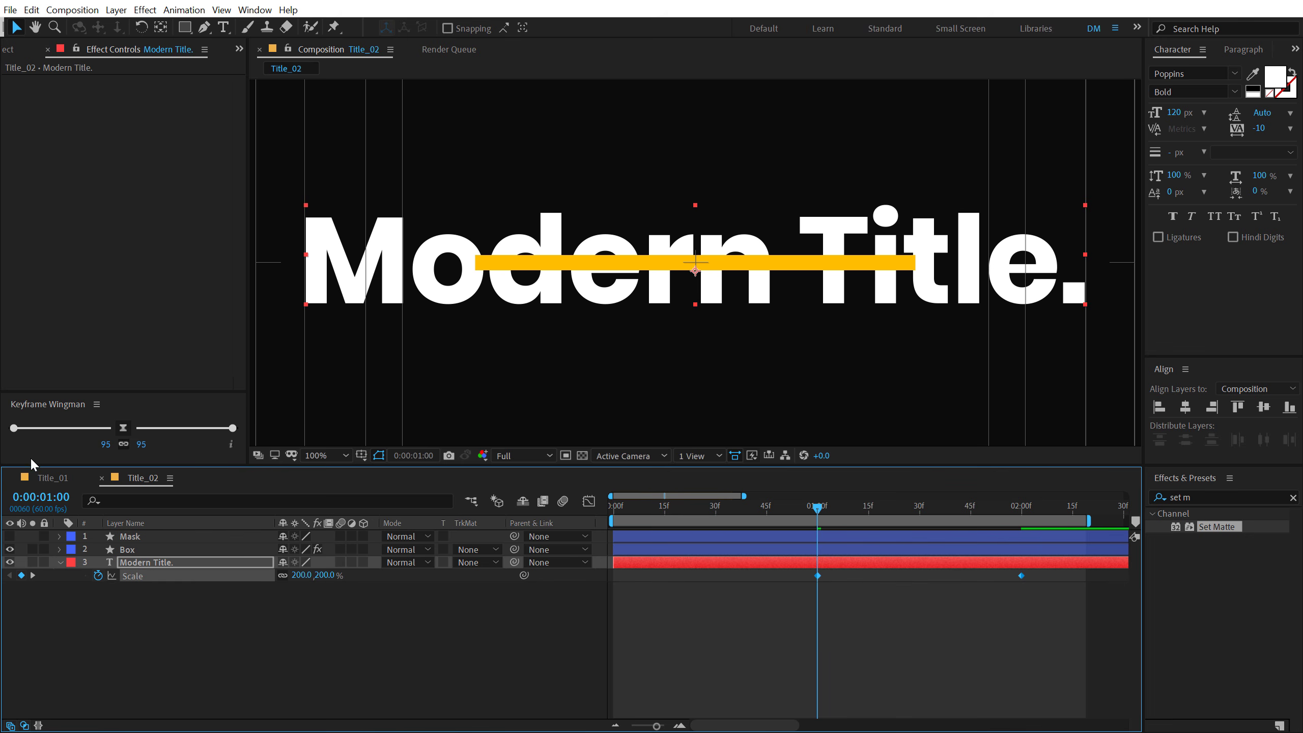
left_click(119, 430)
left_click(863, 640)
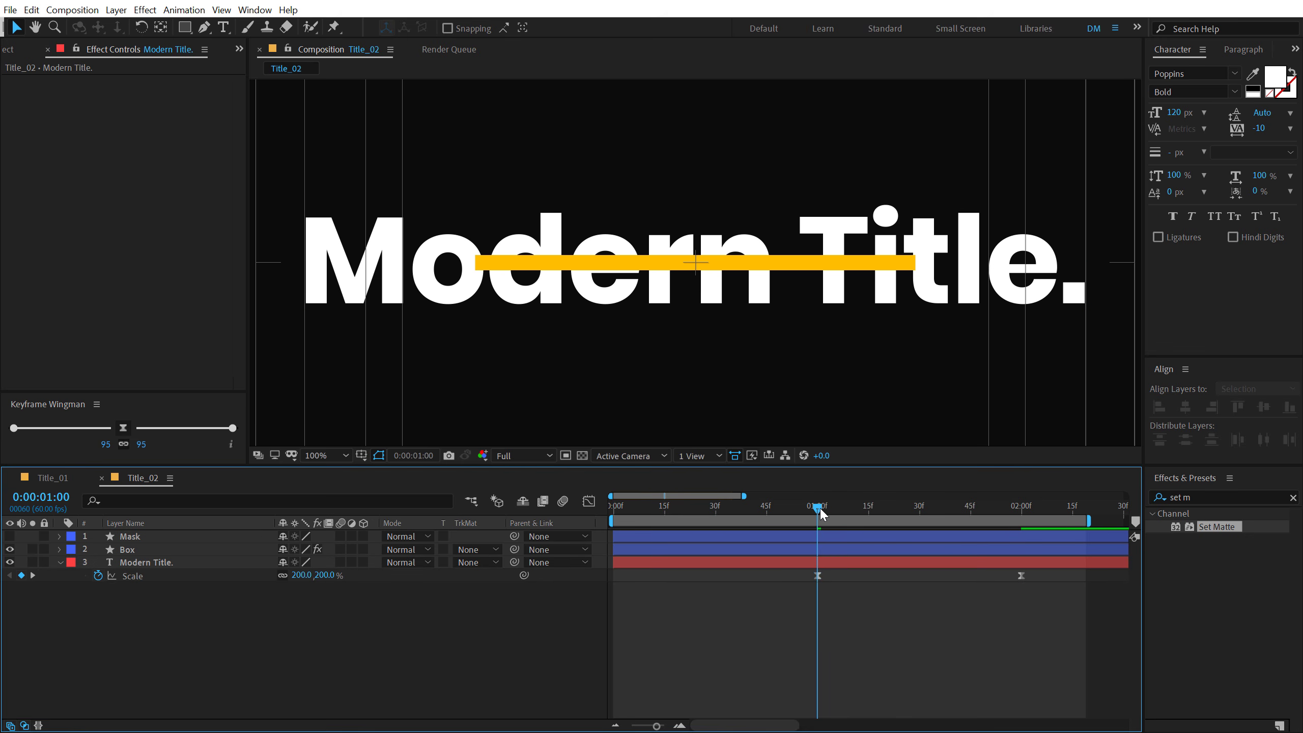
key("space")
left_click_drag(819, 507, 919, 510)
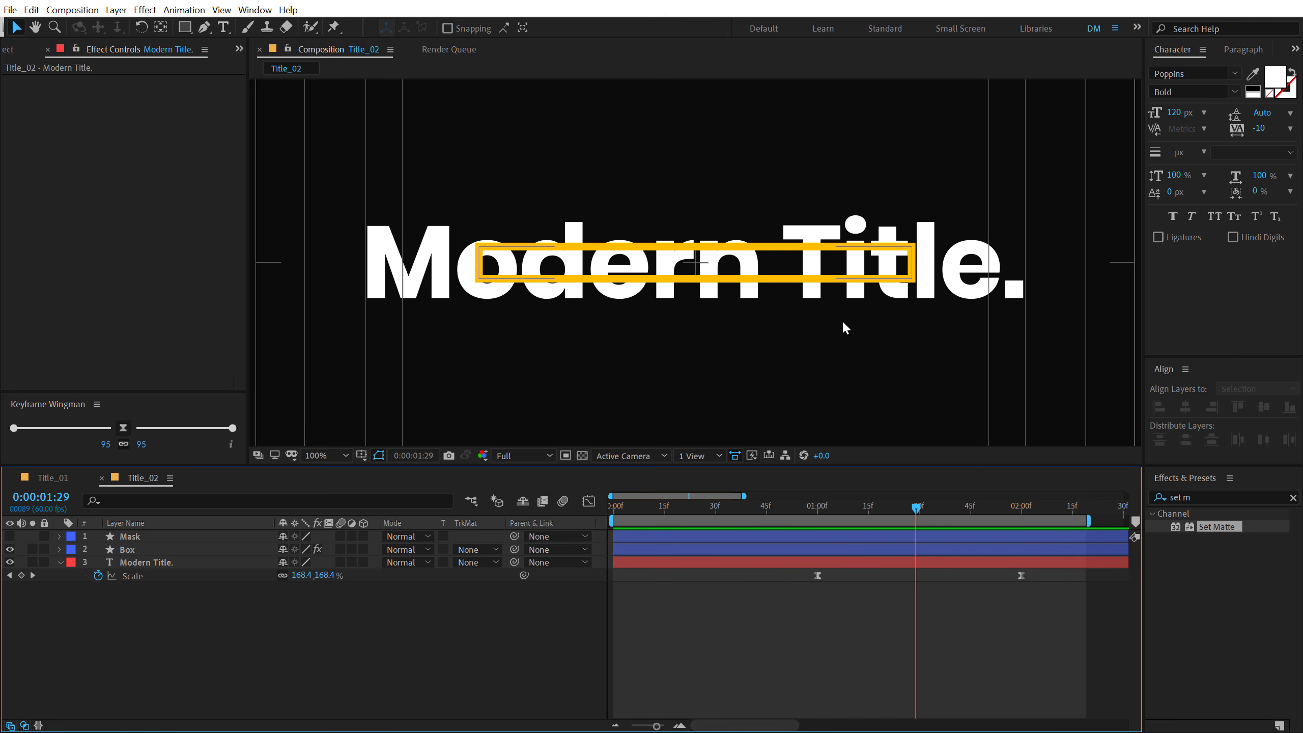
- Apply the Set Matte effect to the Modern Title. layer with the Mask layer as matte source, and play the animation from the start
left_click(140, 537)
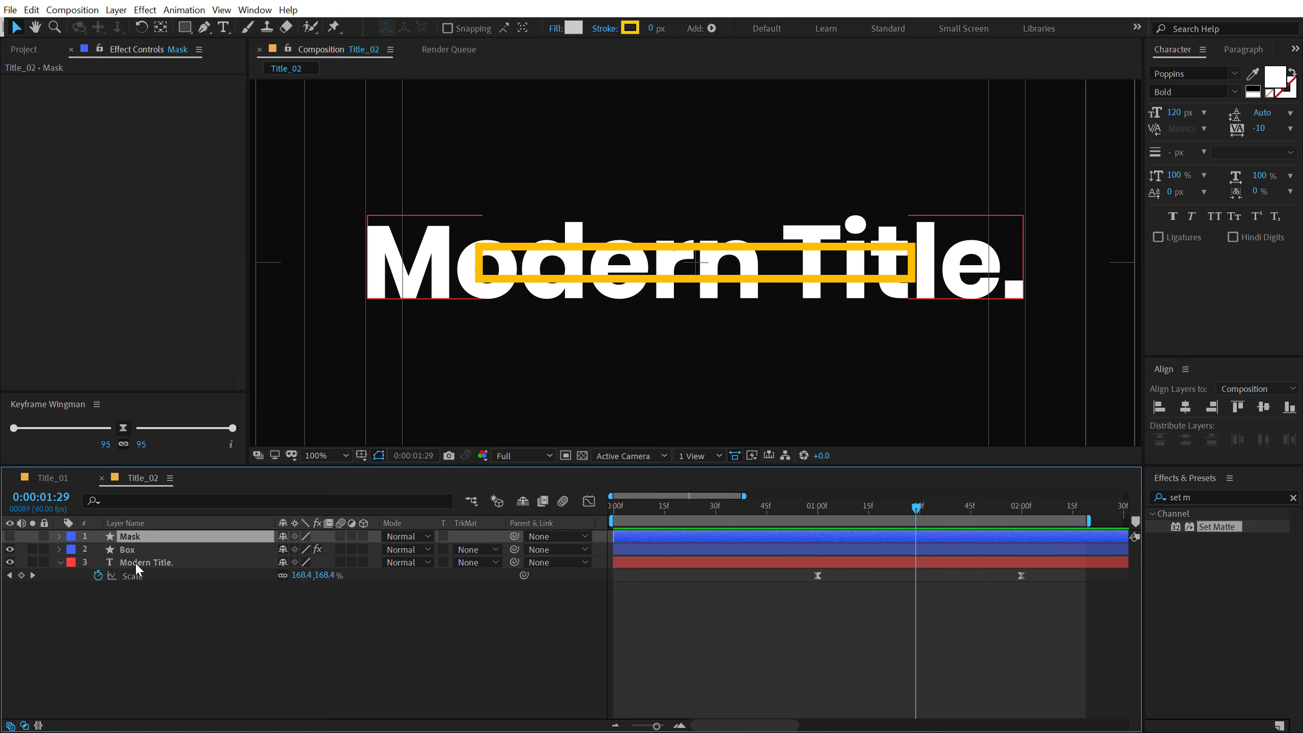
left_click(134, 562)
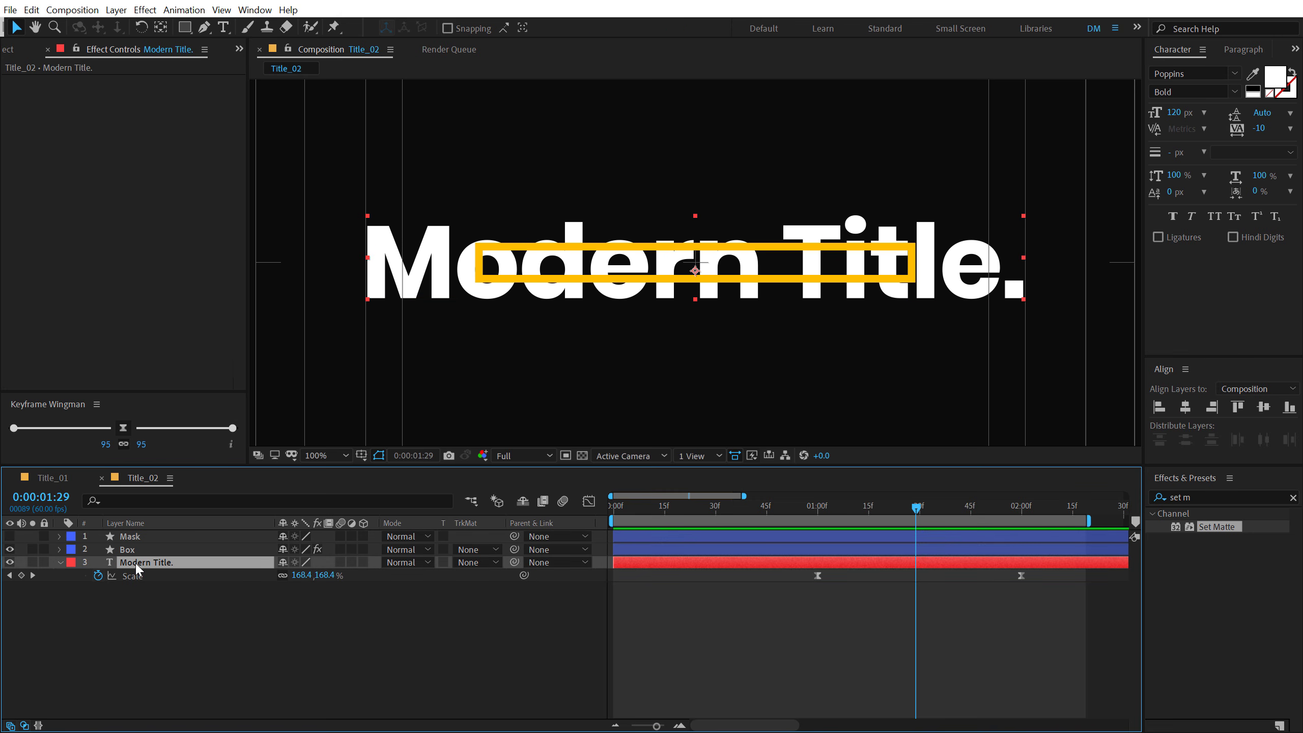
left_click(1204, 501)
double_click(1214, 528)
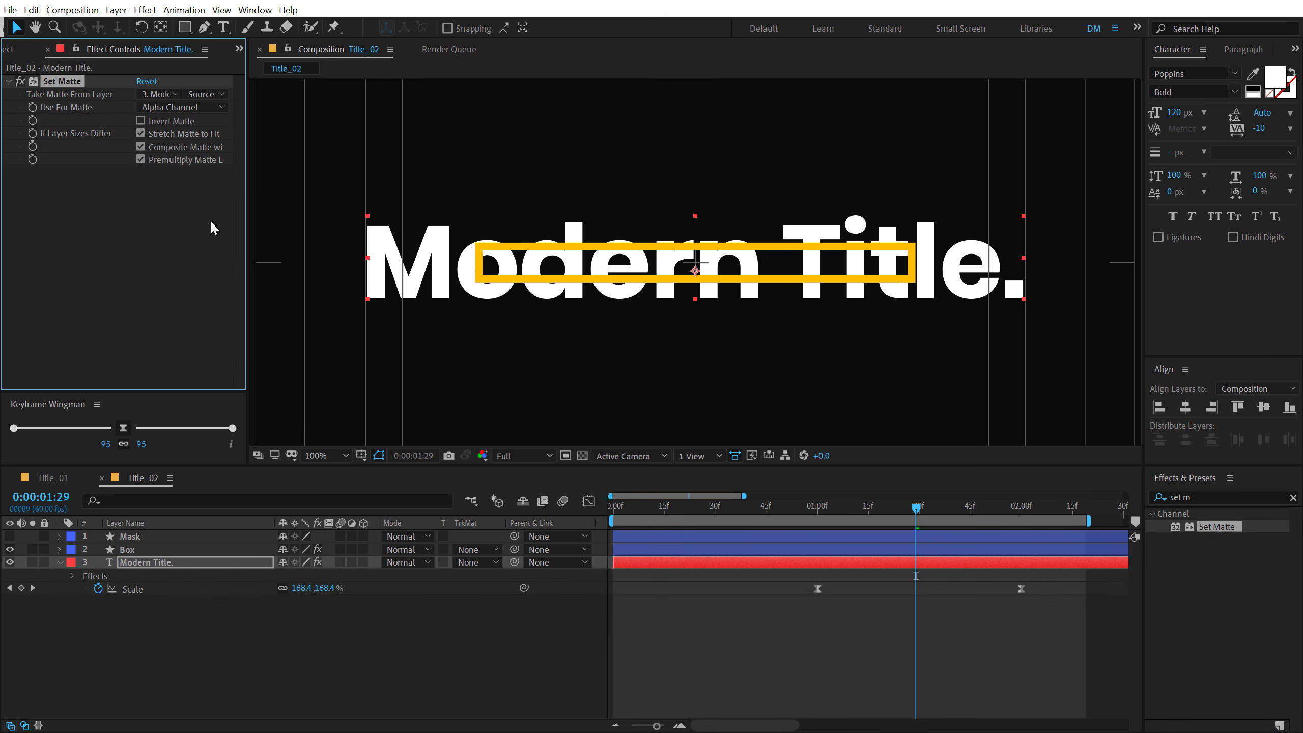
left_click(158, 94)
left_click(171, 131)
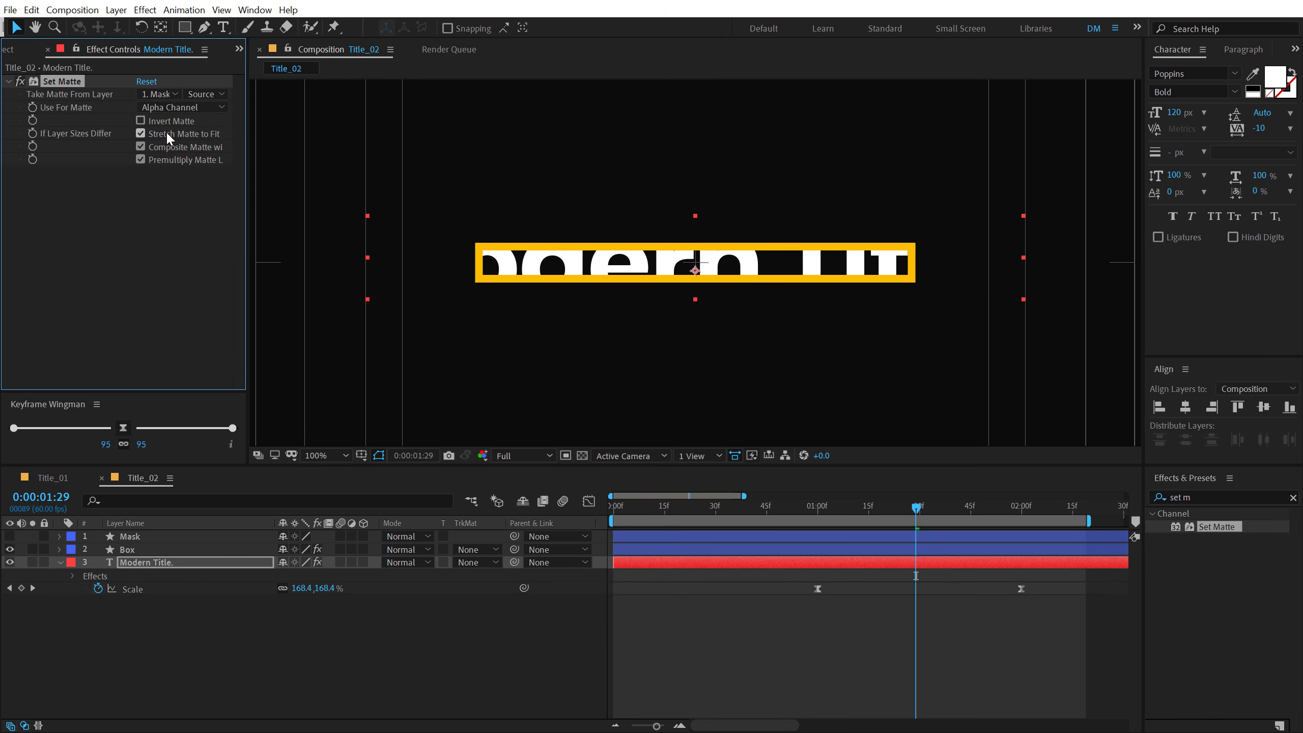
left_click_drag(811, 511, 543, 521)
key("space")
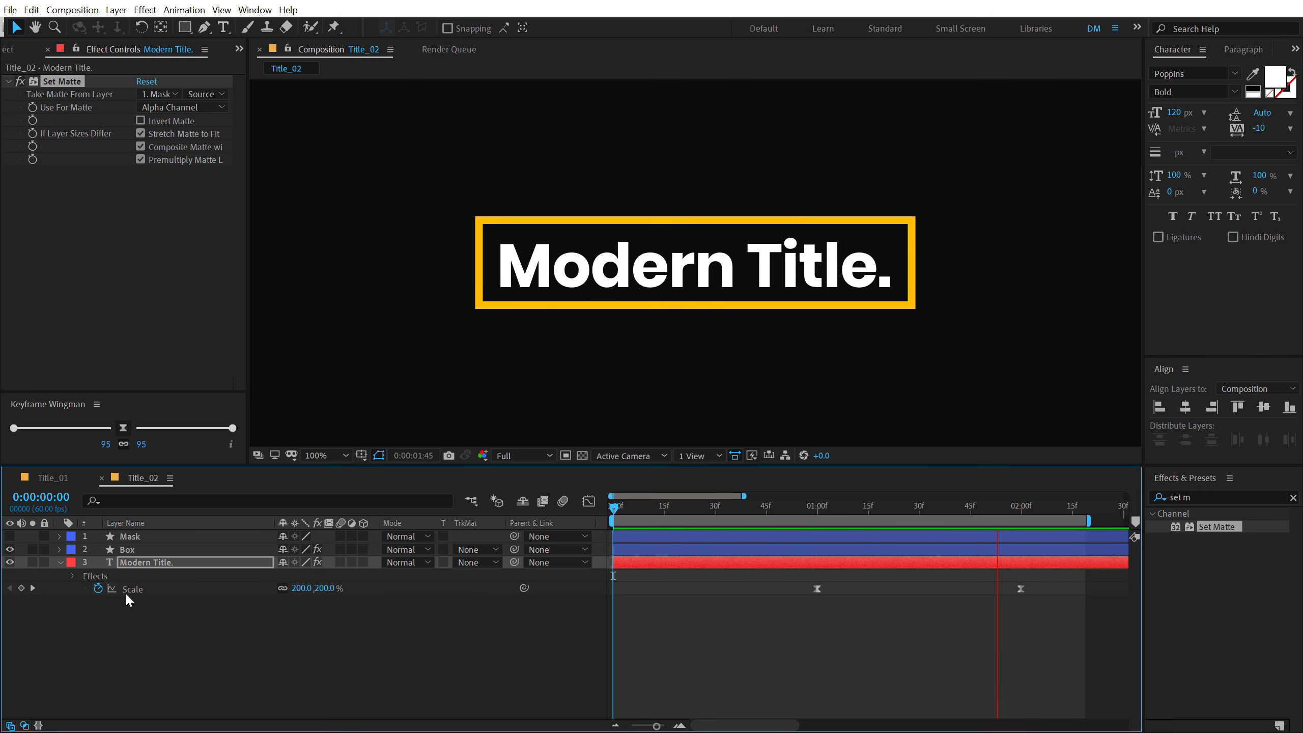
- Change the Box layer's Fill effect colour to a pinkish red and check it in the animation
left_click(127, 550)
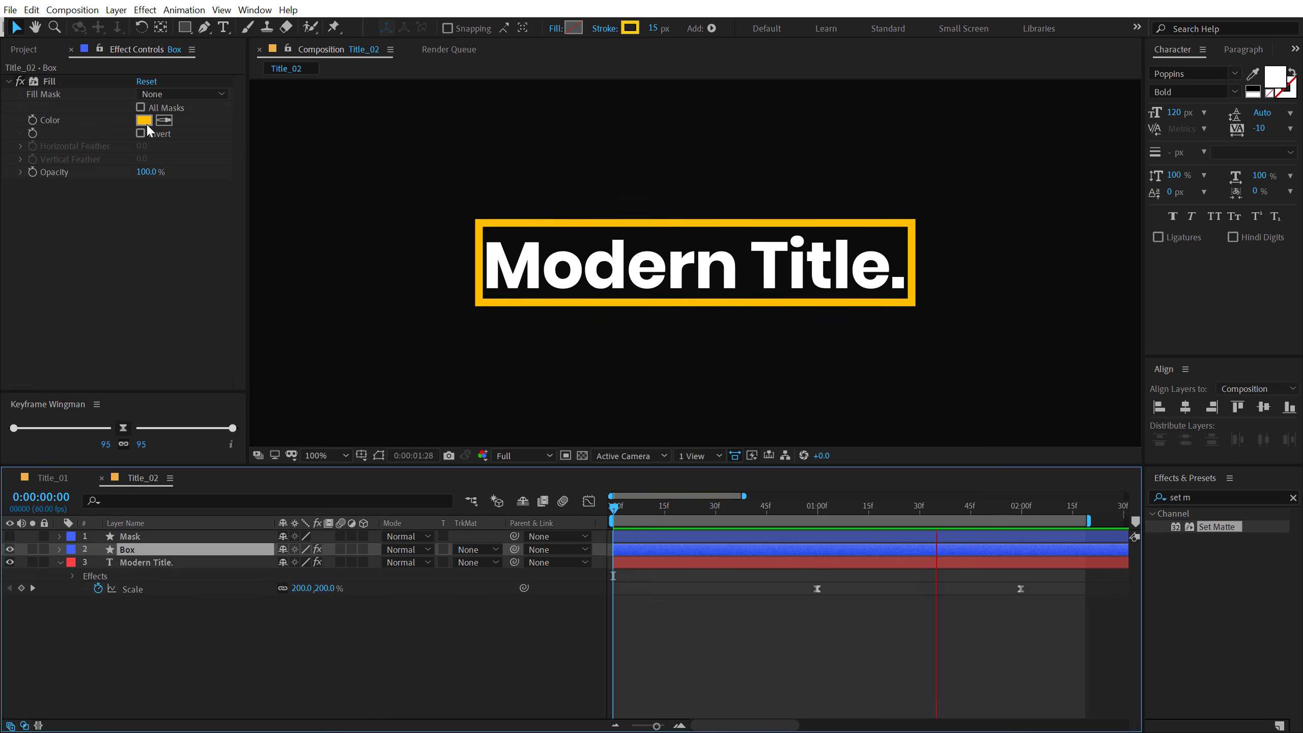
left_click(144, 121)
left_click(450, 333)
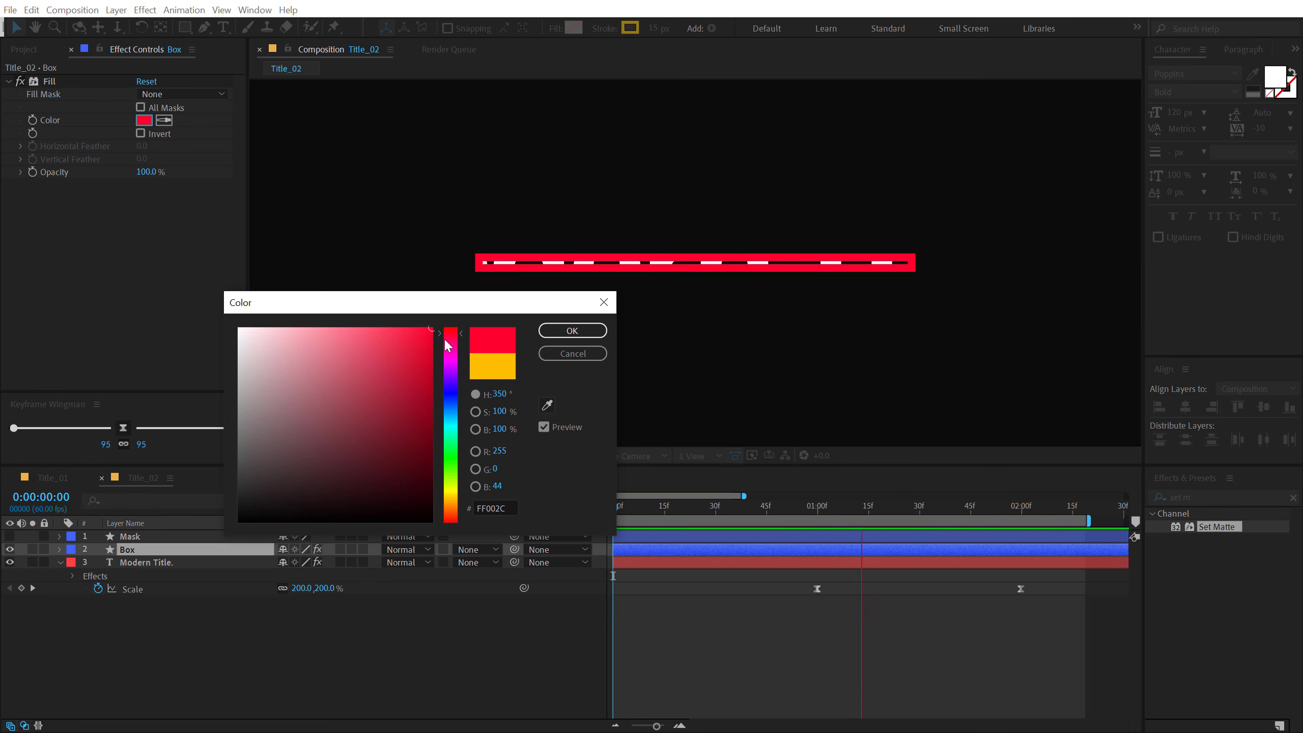
left_click(412, 326)
left_click(558, 335)
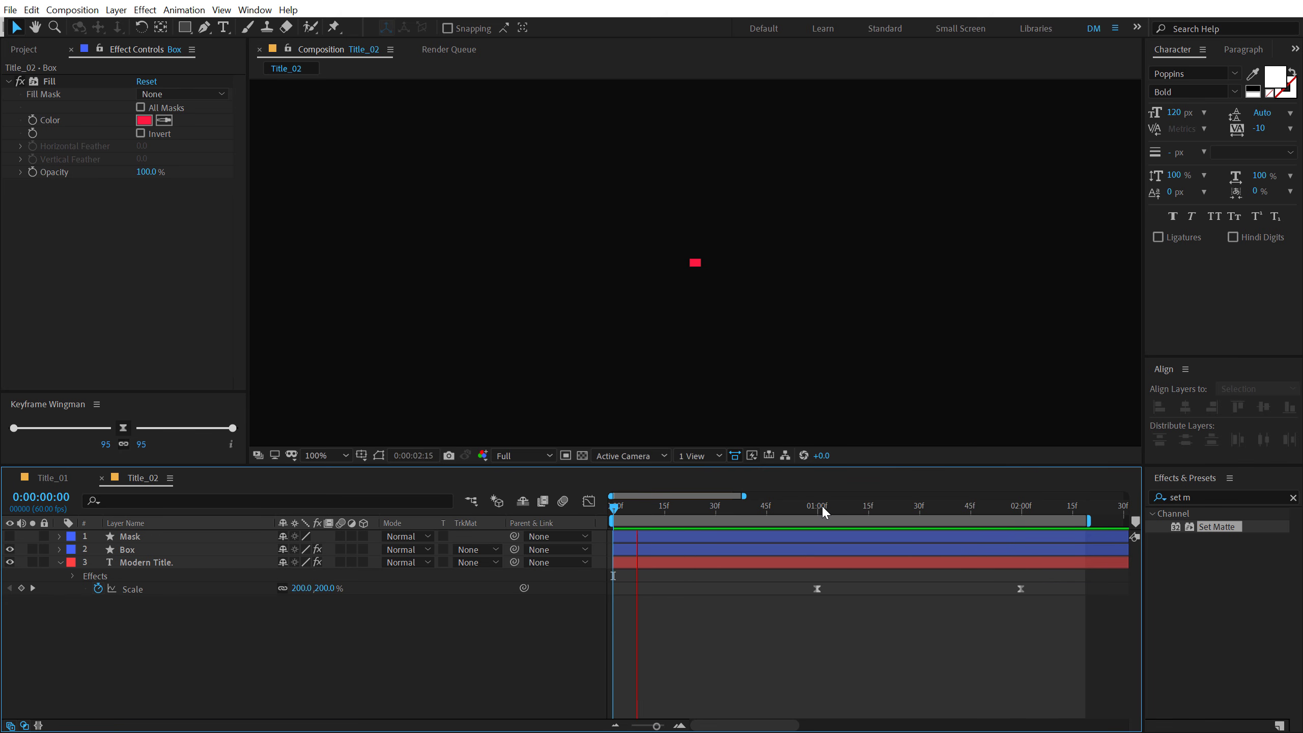
left_click_drag(824, 505, 890, 507)
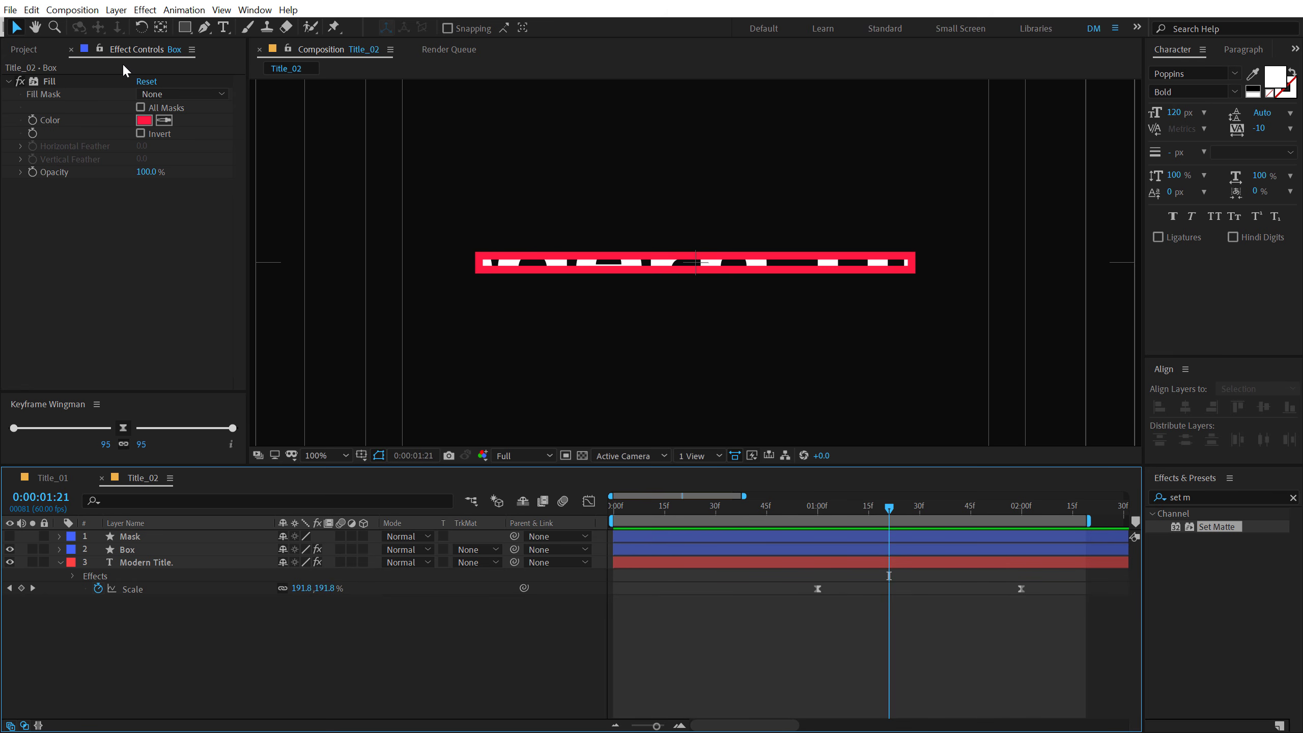
- Duplicate the Title_02 composition and open the copy, Title_03
left_click(31, 48)
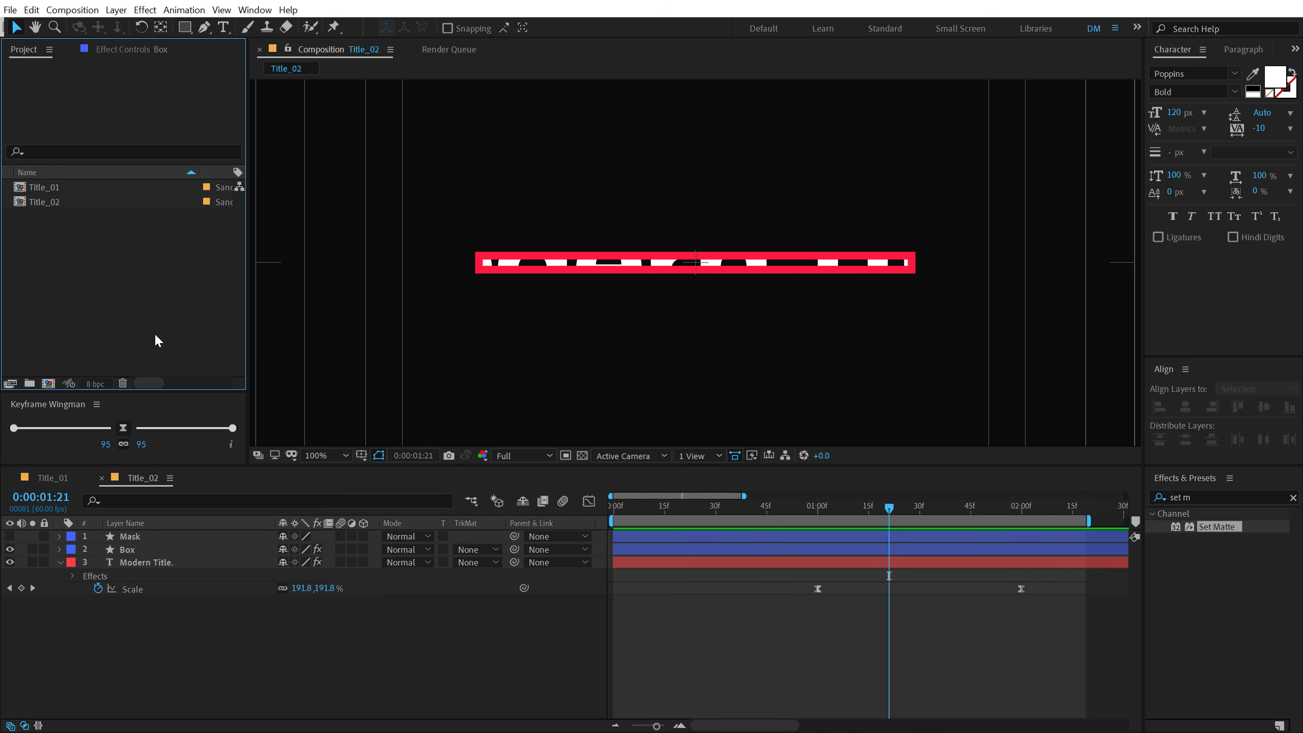
left_click(39, 201)
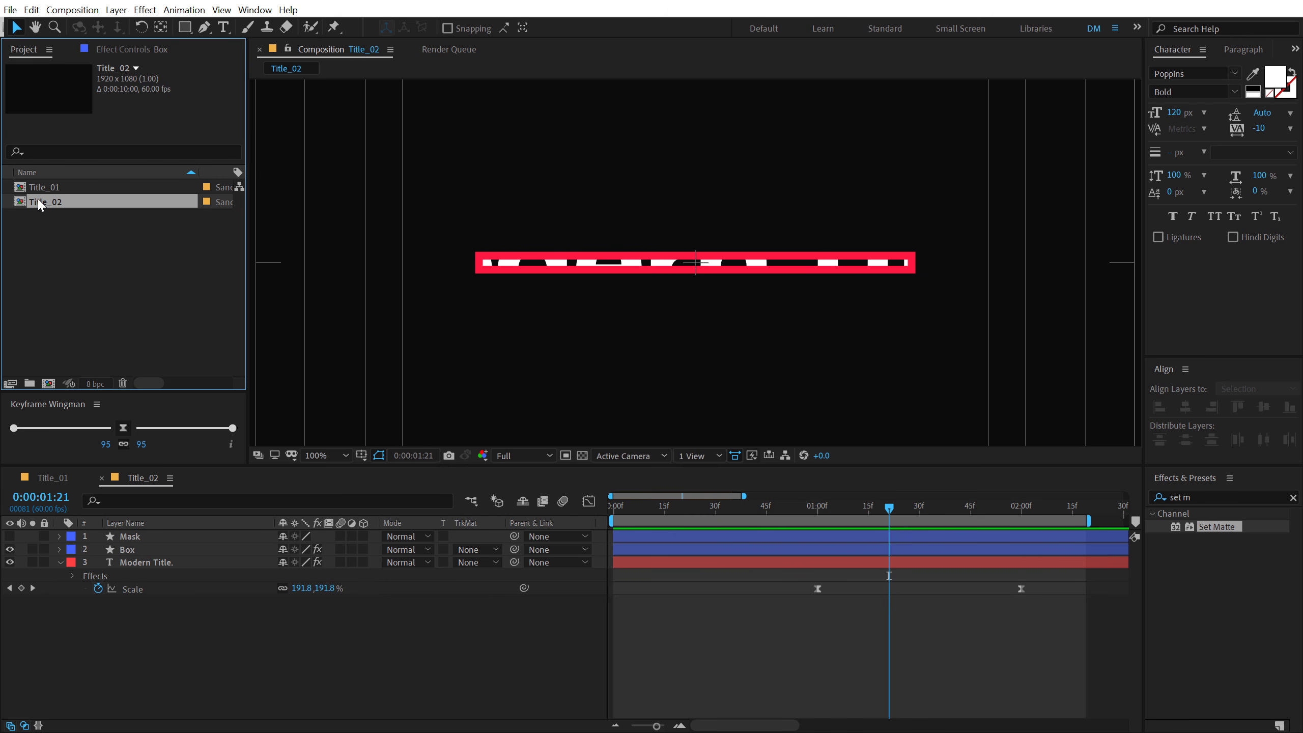
key("ctrl+d")
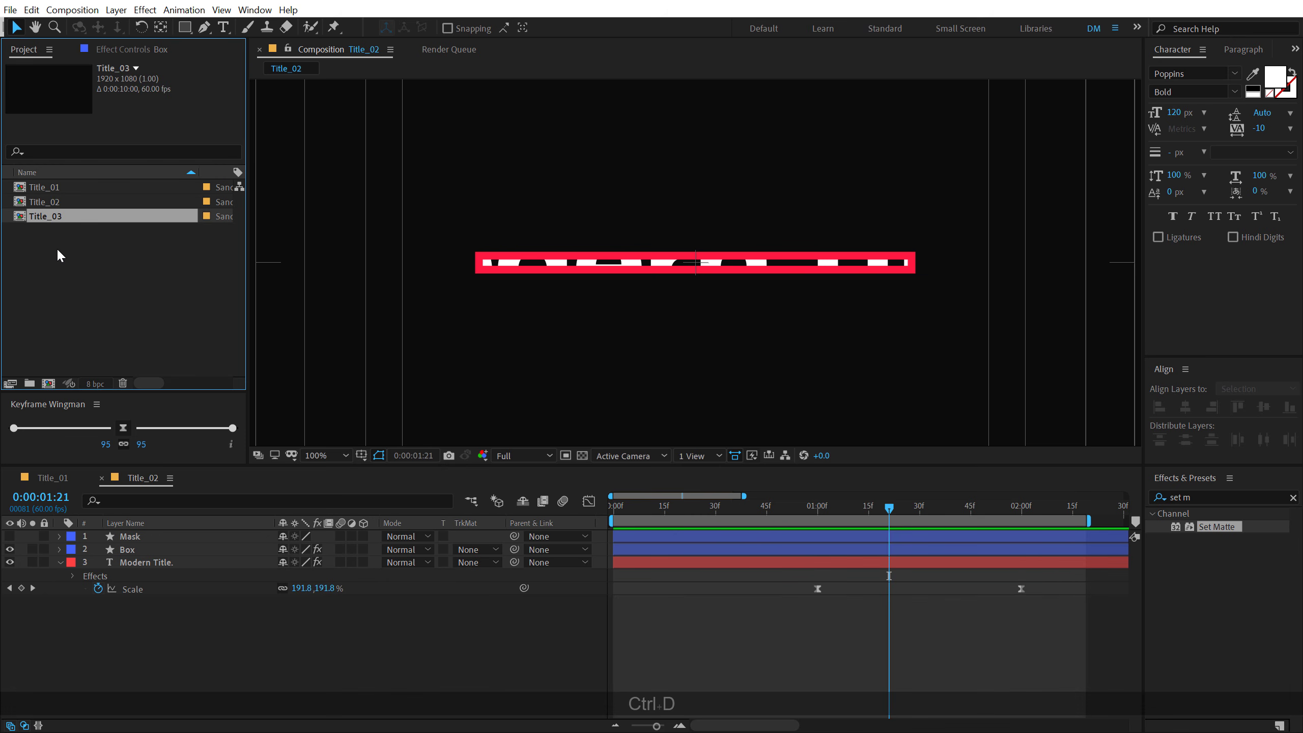
double_click(59, 219)
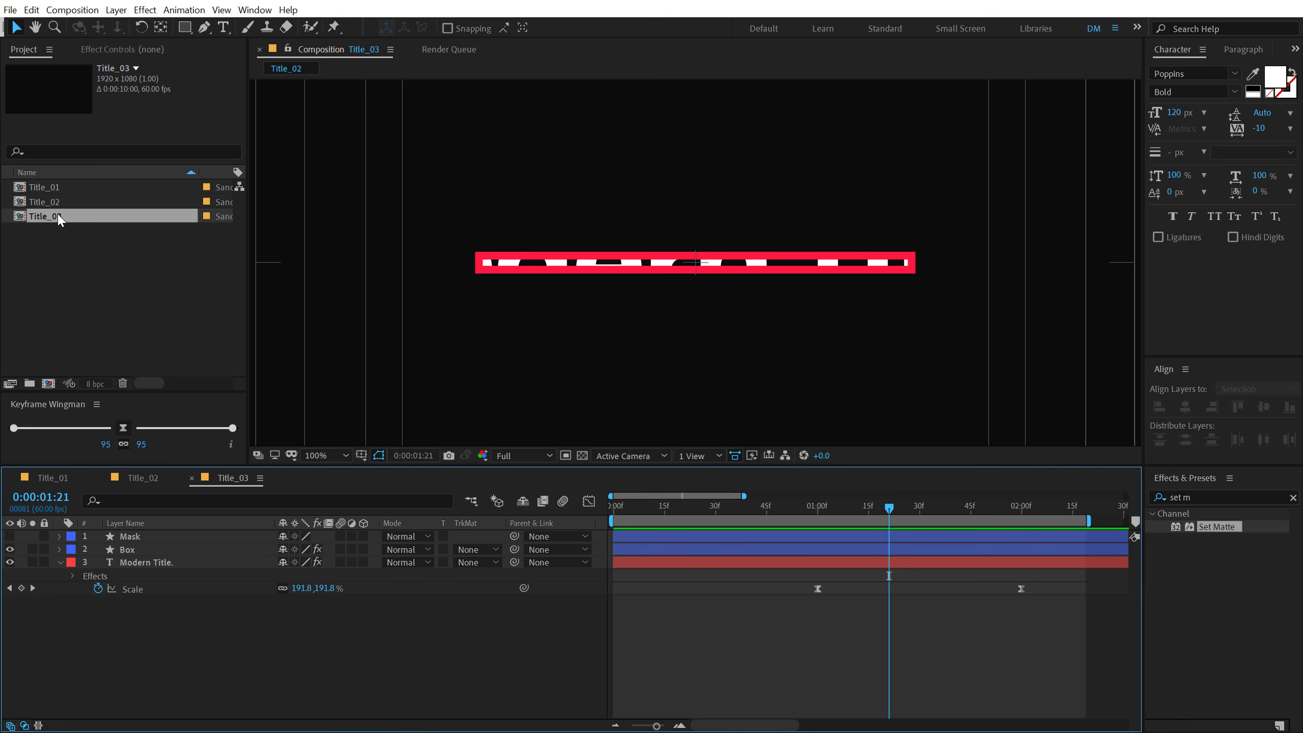
- Delete all the layers in the Title_03 composition
left_click(62, 562)
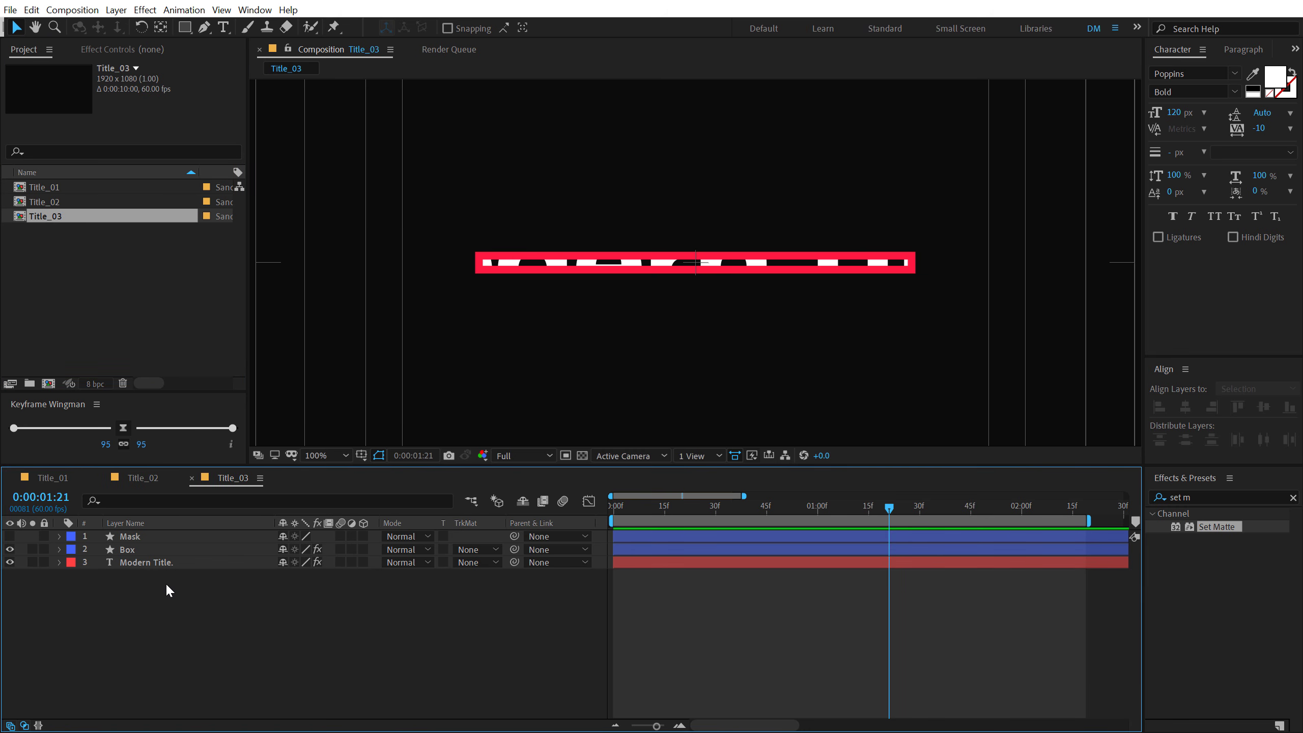
left_click_drag(961, 503, 1053, 509)
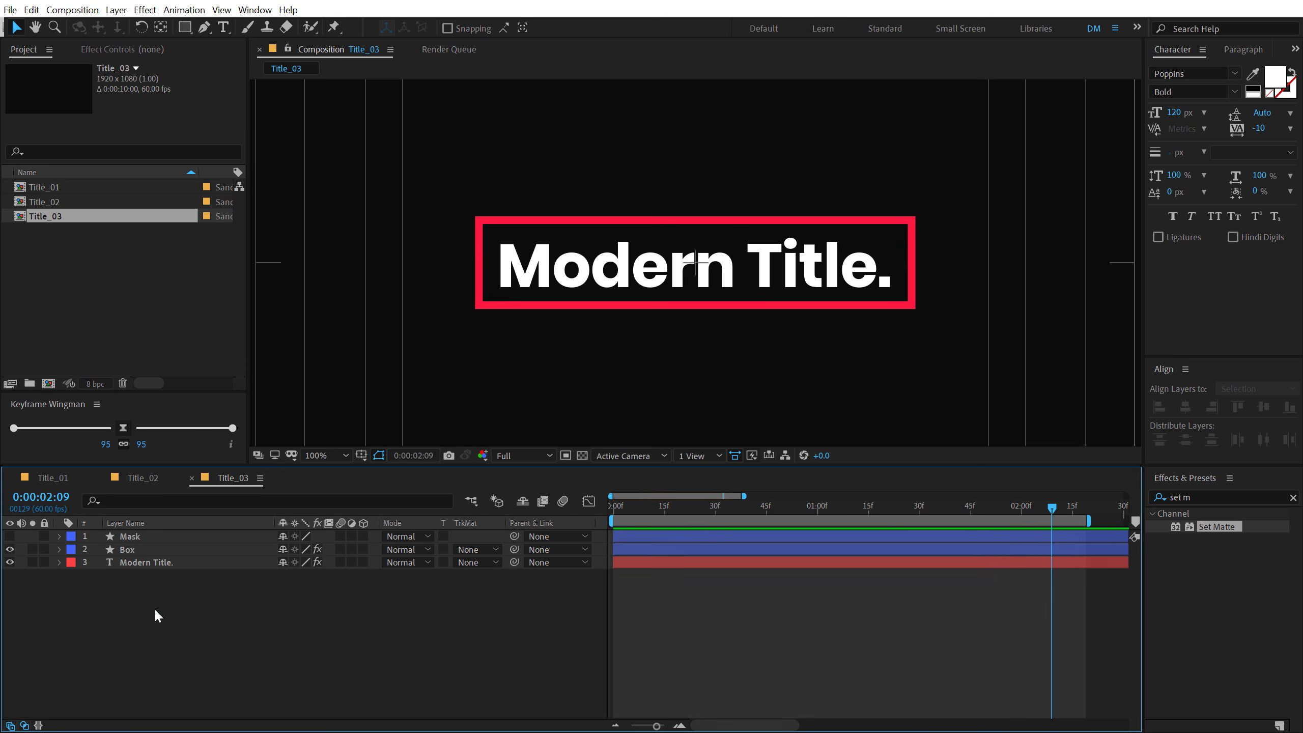
left_click_drag(155, 608, 167, 489)
key("Delete")
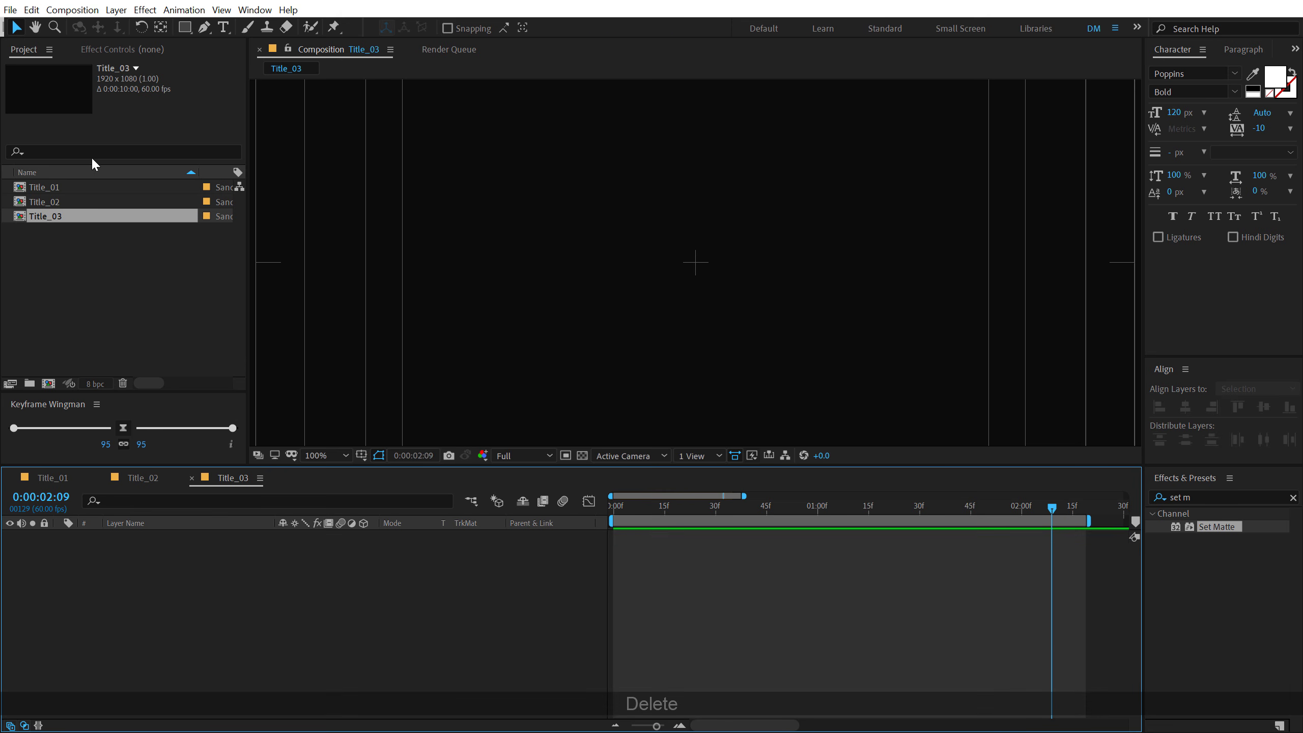
- Add a text layer reading "creative" in the Title_03 composition
left_click(220, 28)
left_click(584, 280)
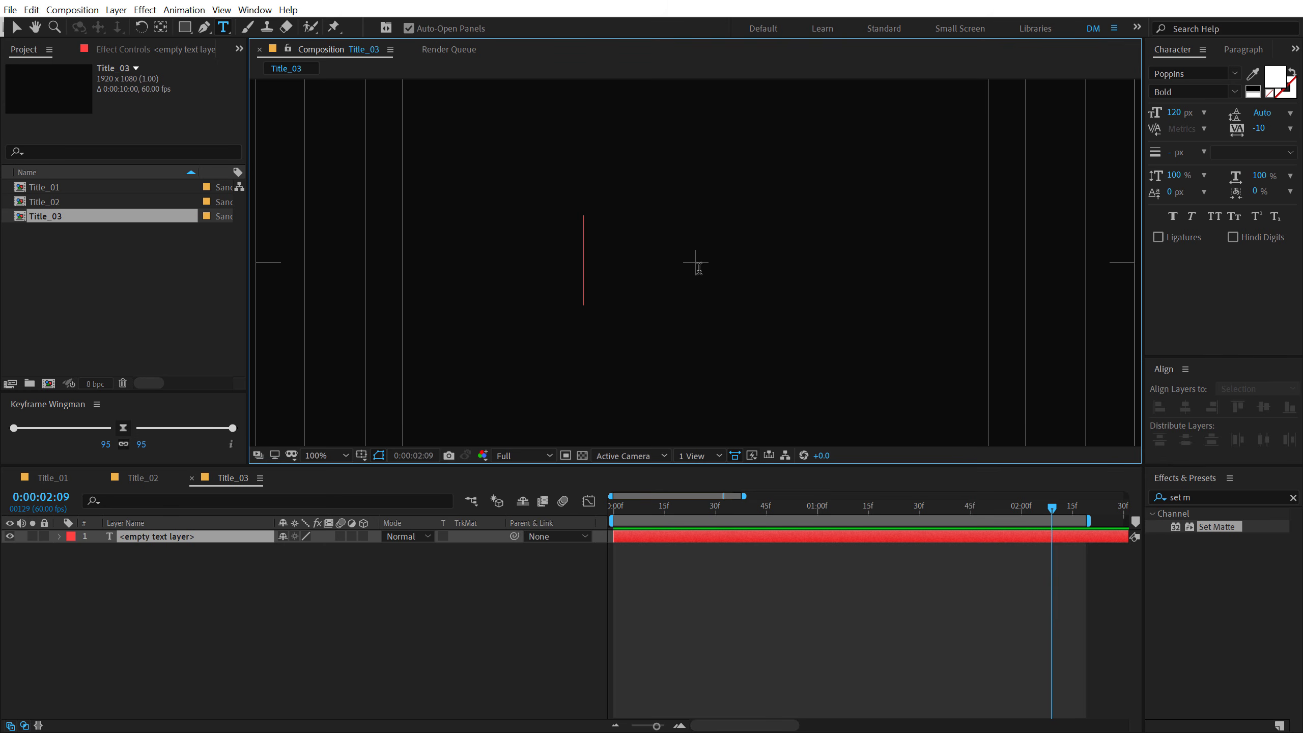
type("cre")
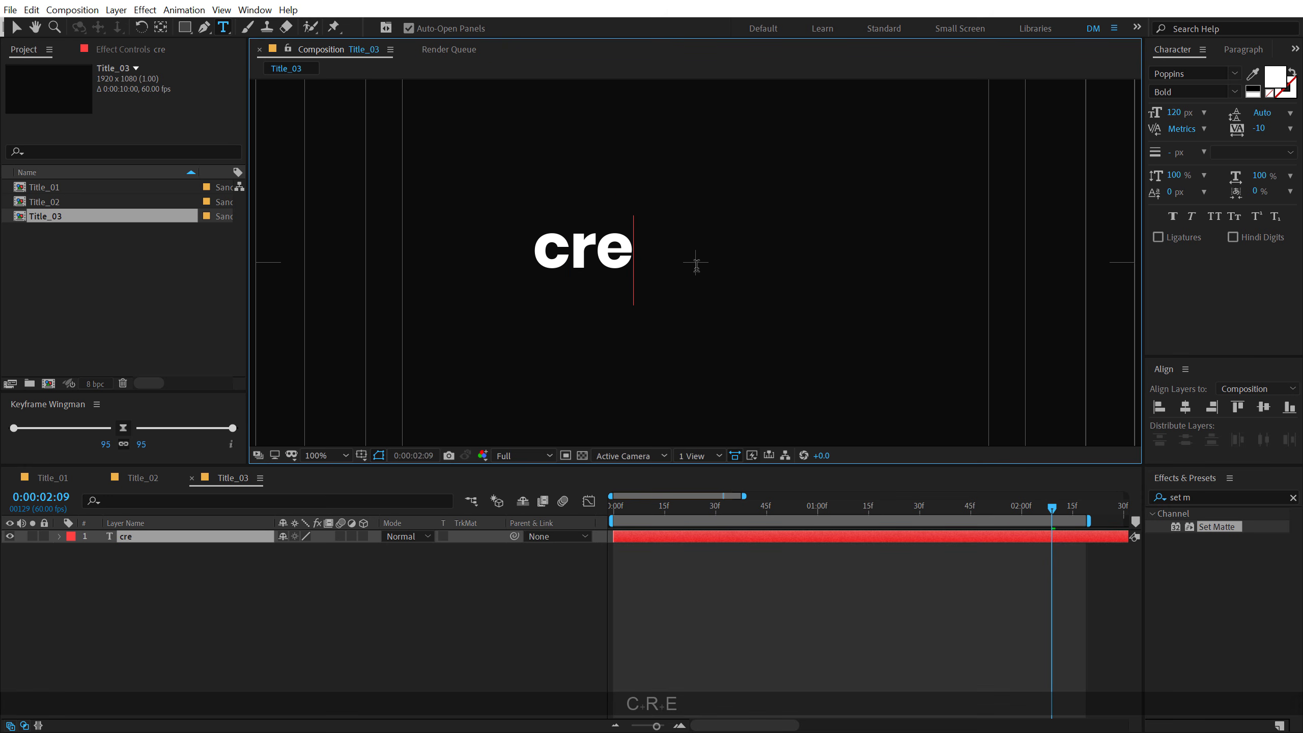
type("ative")
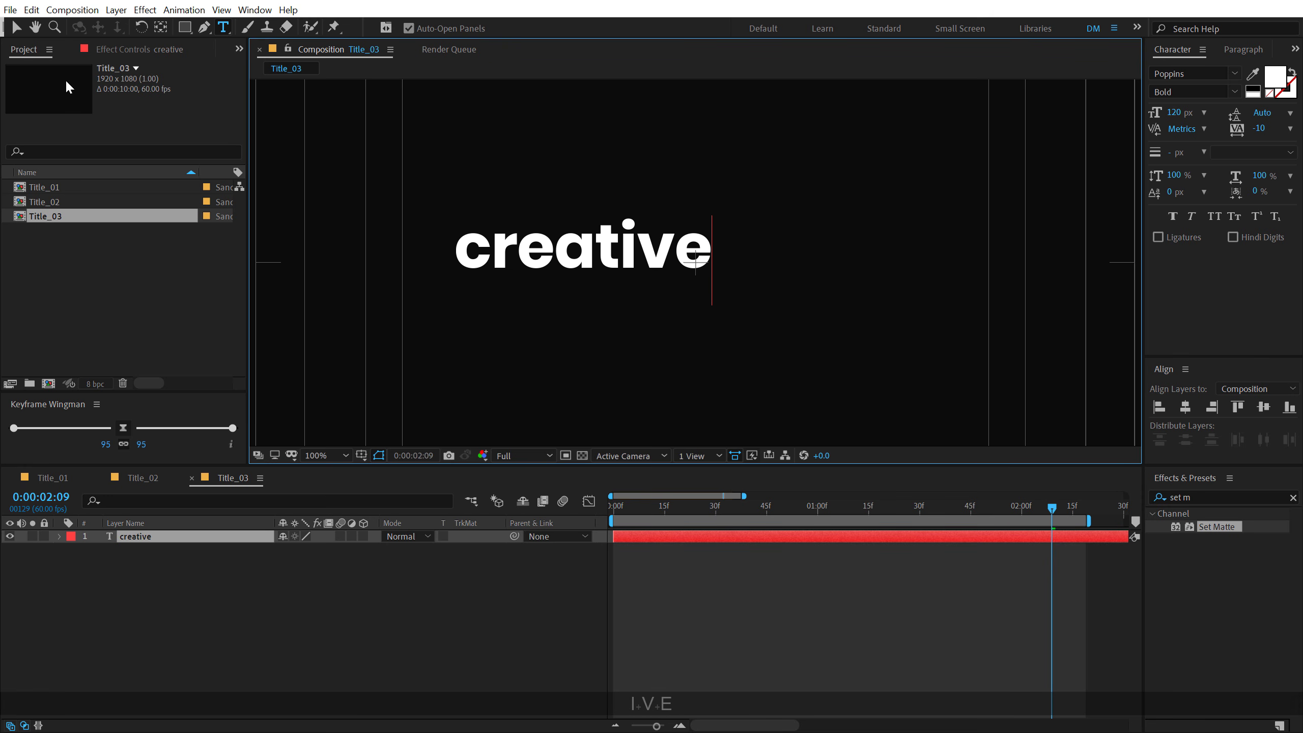
left_click(16, 28)
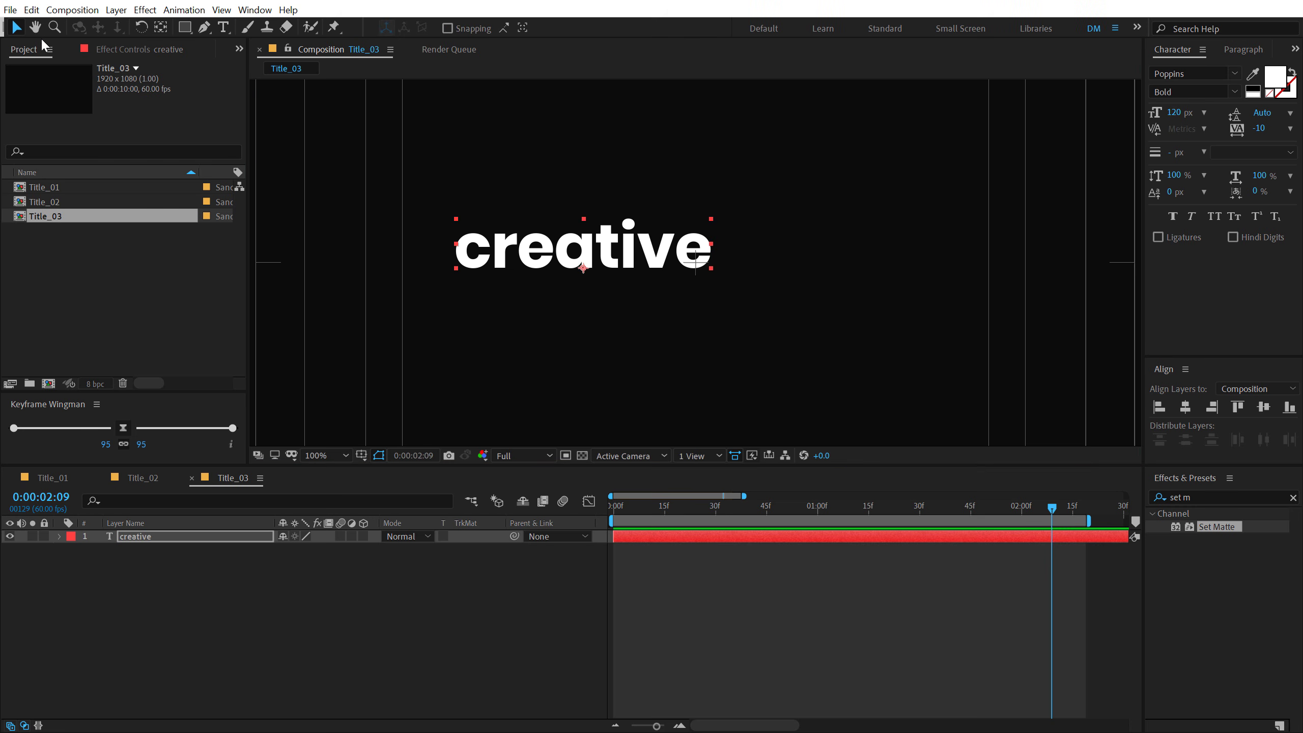
- Set the creative text's font to Bebas Neue Bold and center the layer horizontally and vertically in the composition
left_click(1212, 73)
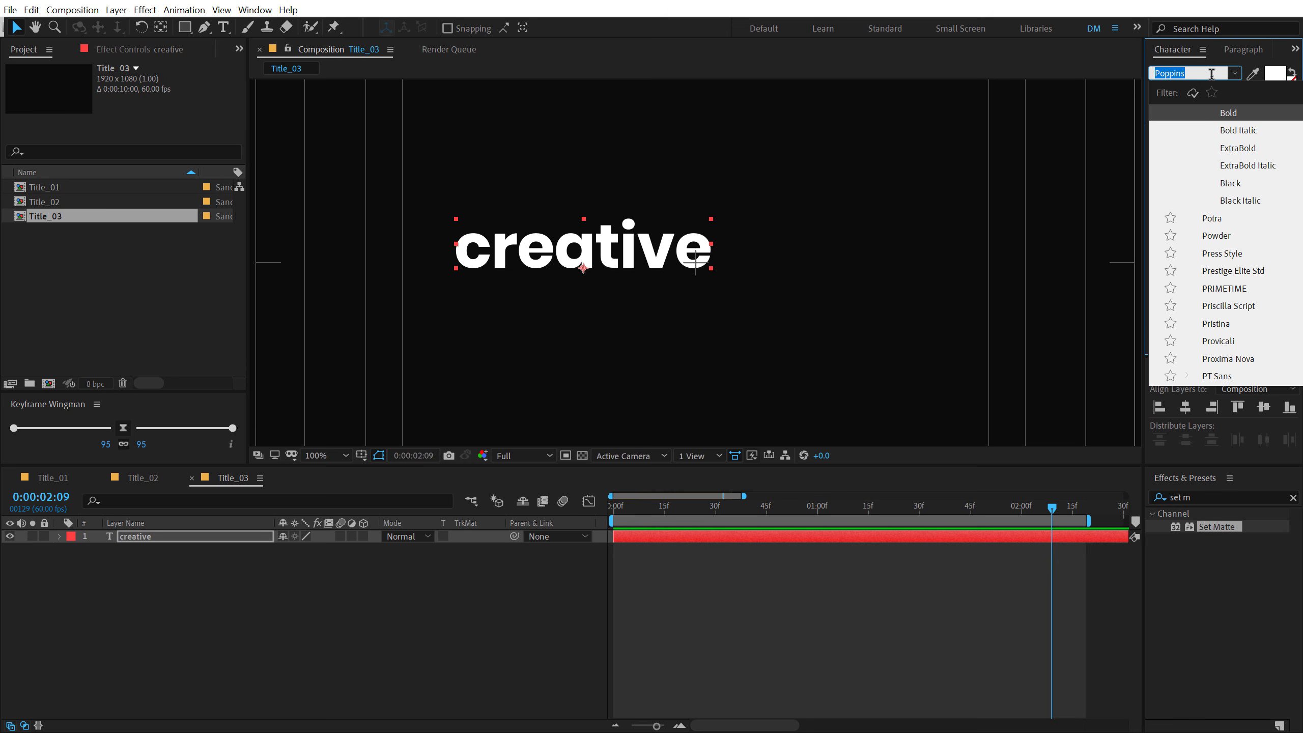
type("beb")
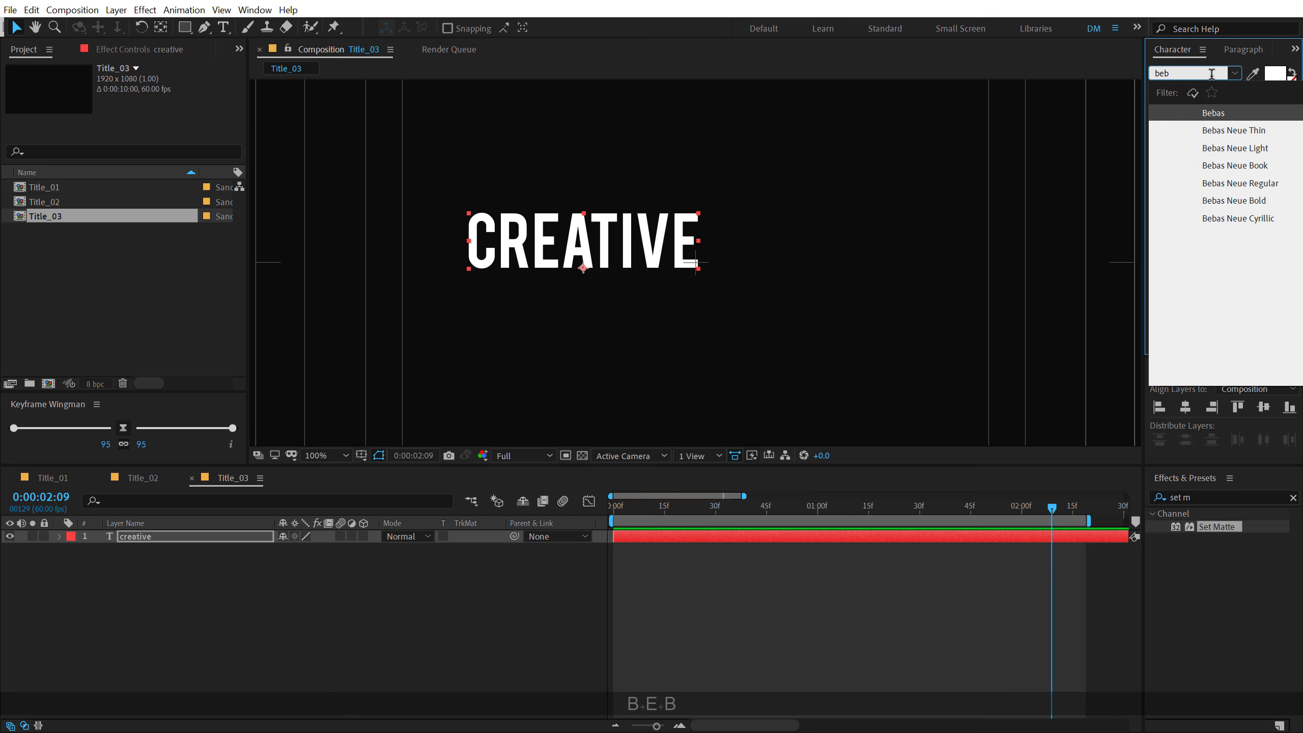
left_click(1240, 202)
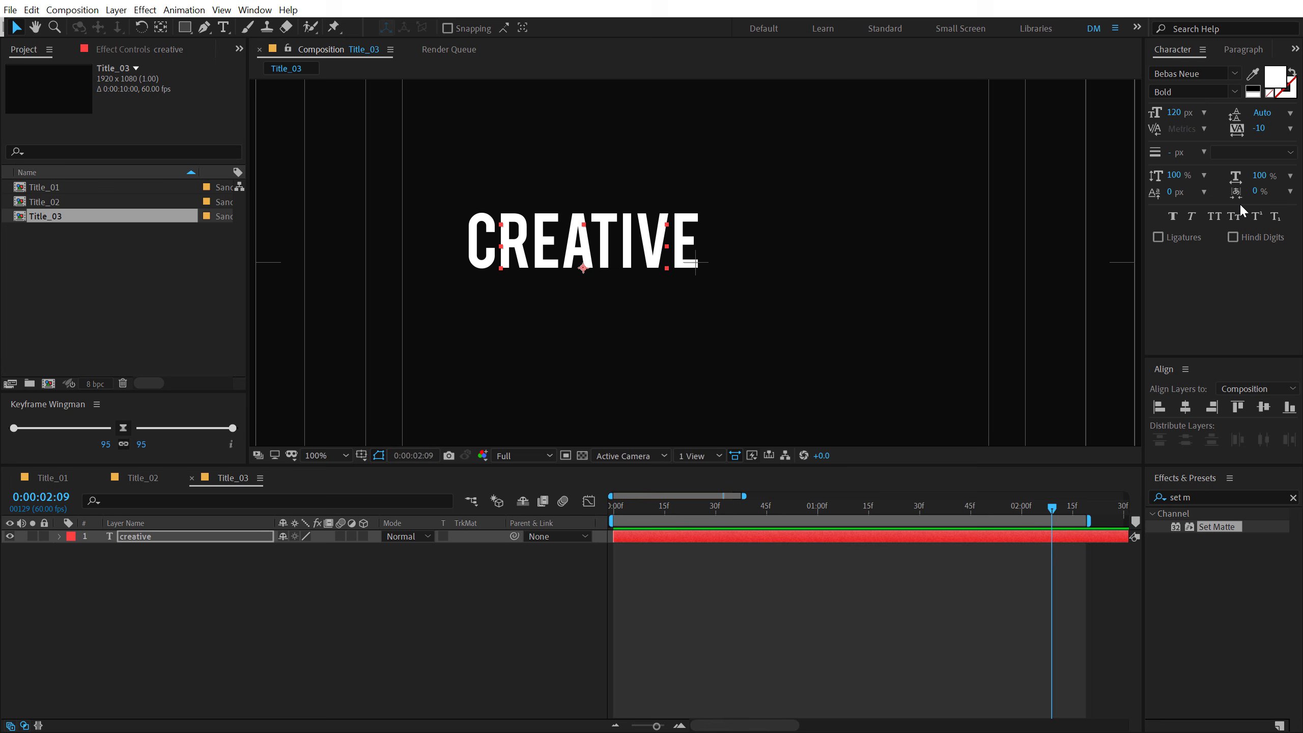
left_click(1185, 407)
left_click(1263, 407)
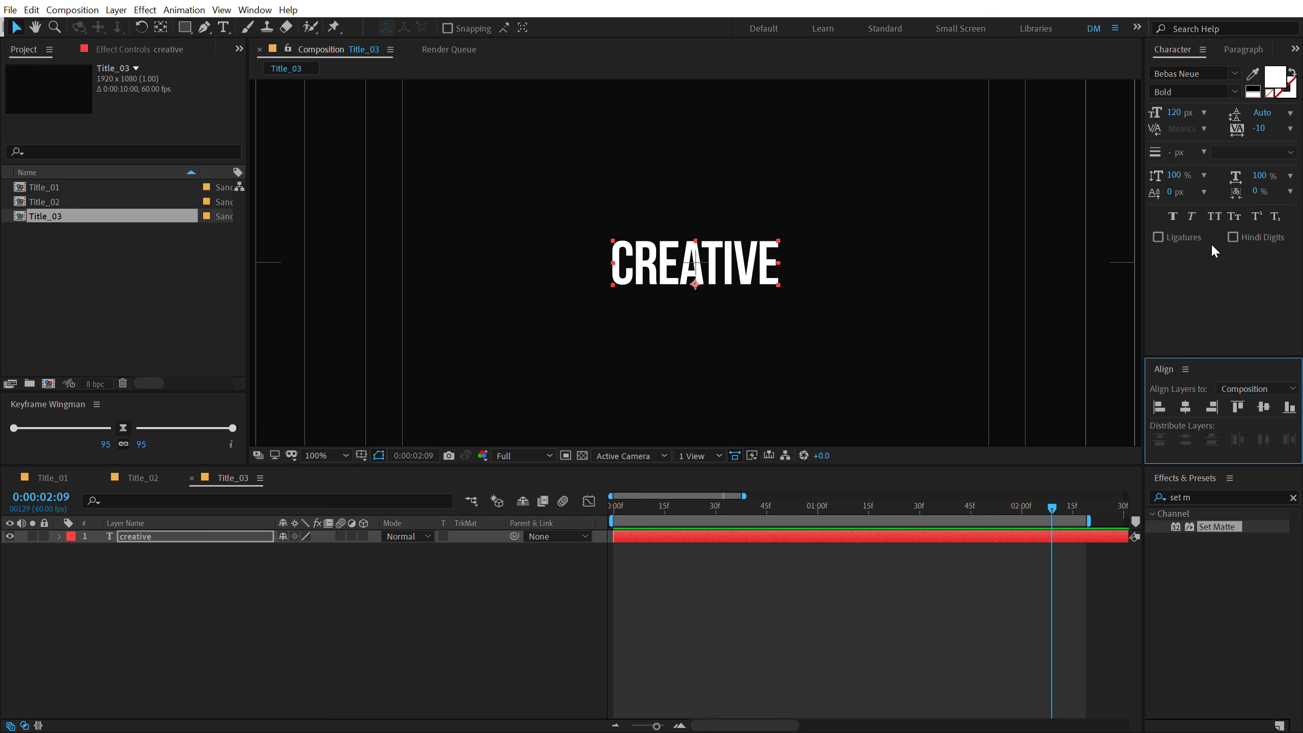
- Enlarge the creative text to about 203 px, with the layer vertically centered and its anchor point in its middle
left_click_drag(1179, 118, 1222, 118)
left_click(1263, 407)
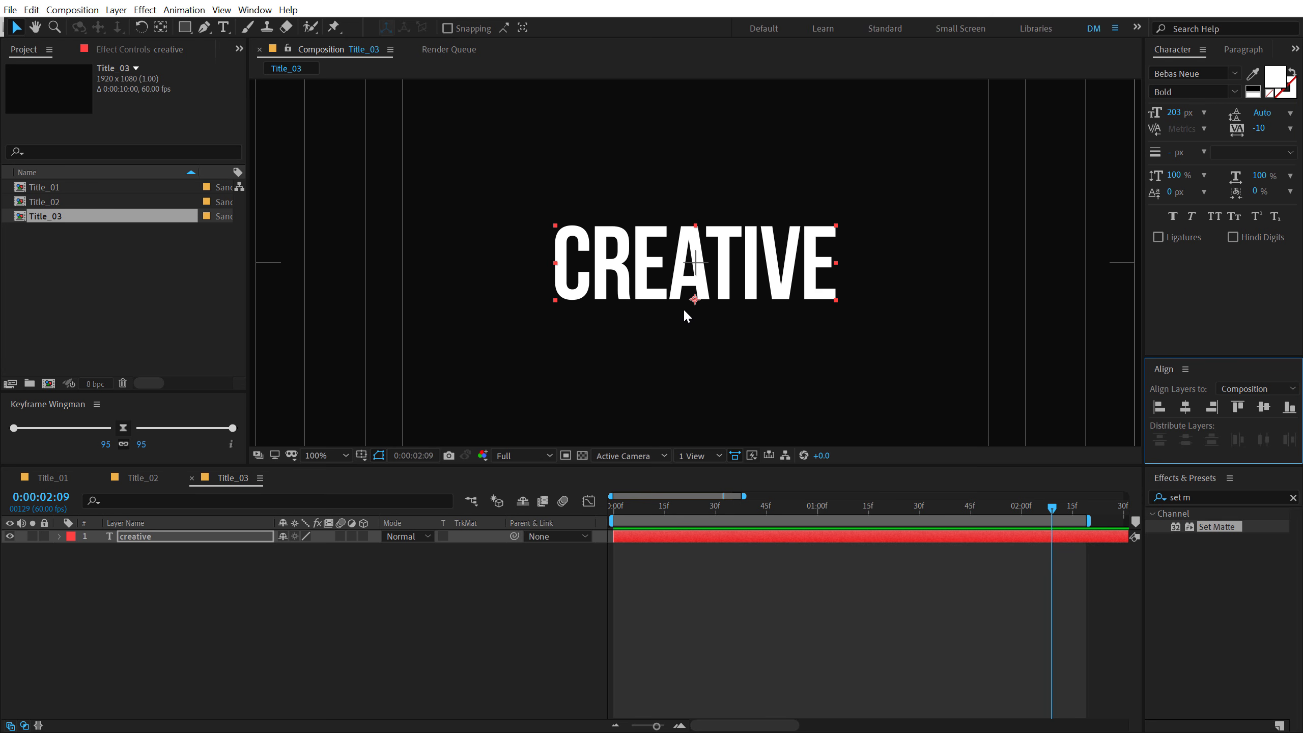
double_click(161, 26, "ctrl")
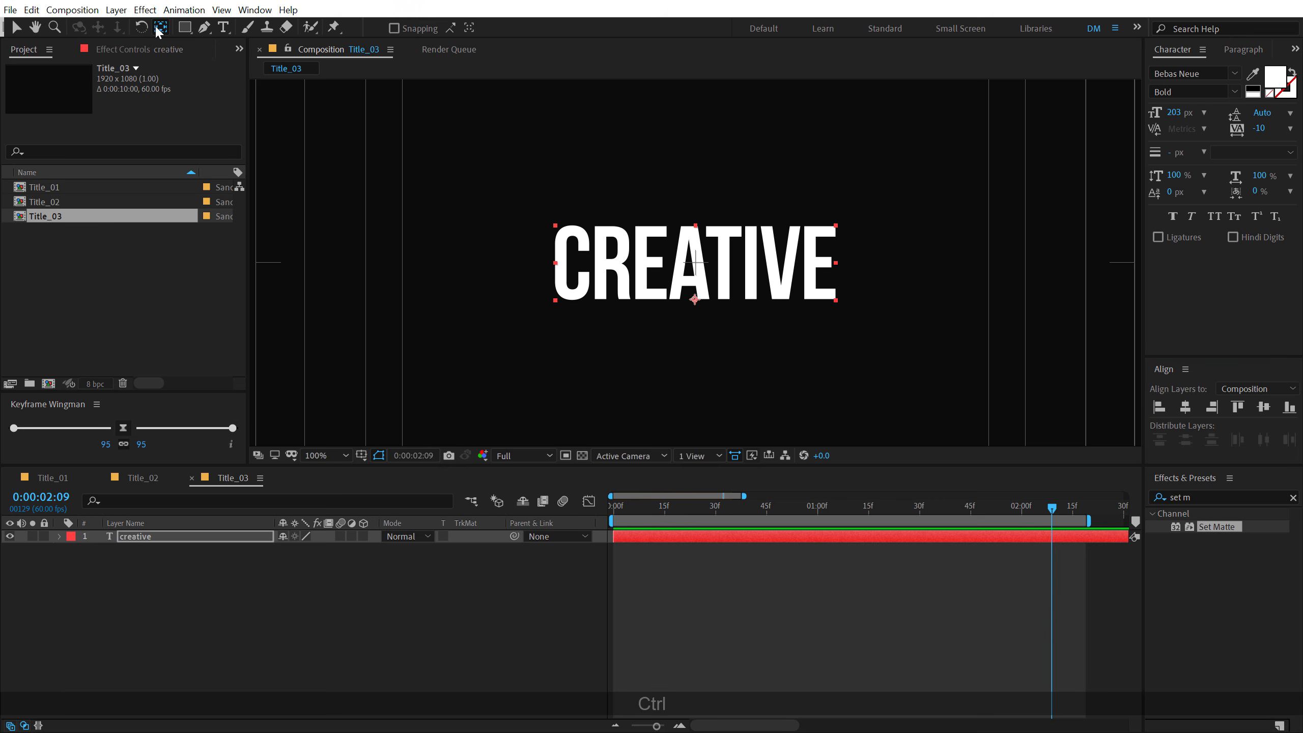
- Set the creative text's size to 250 px and recenter the layer vertically with its anchor point in its middle
left_click(1177, 112)
type("250")
key("Return")
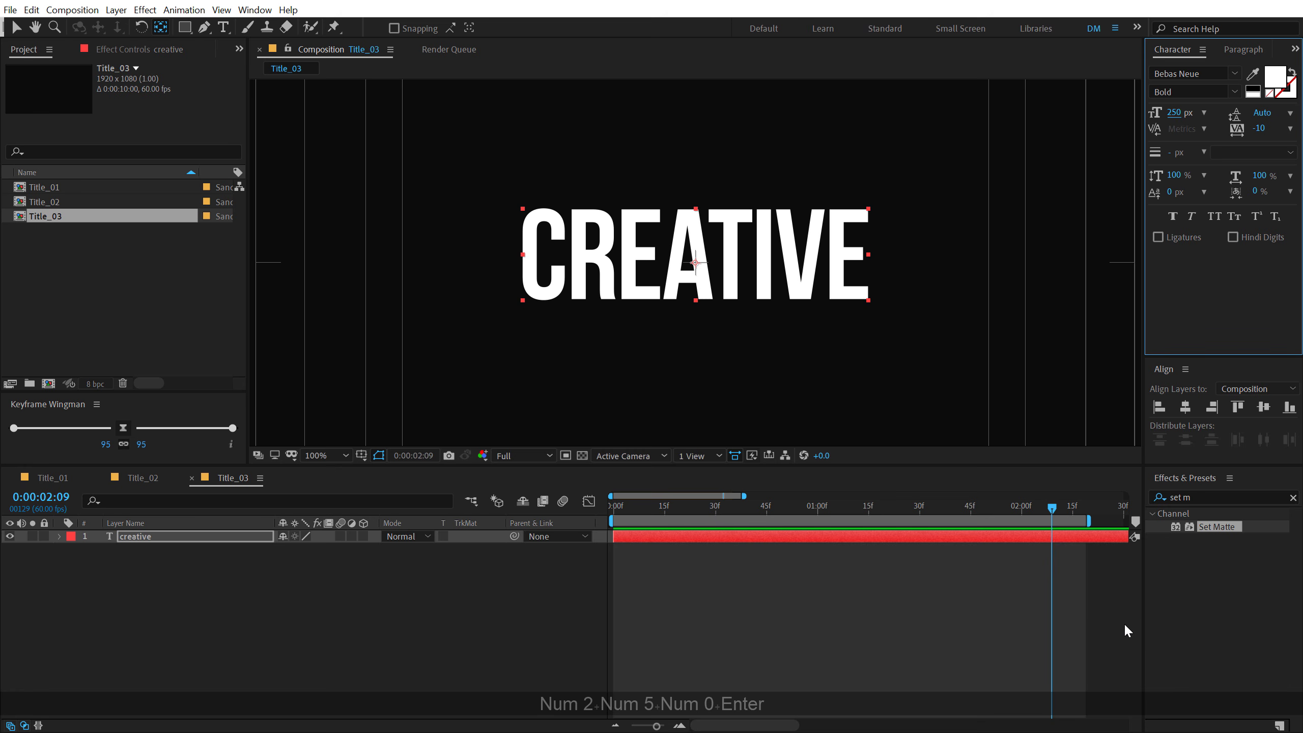
left_click(1262, 408)
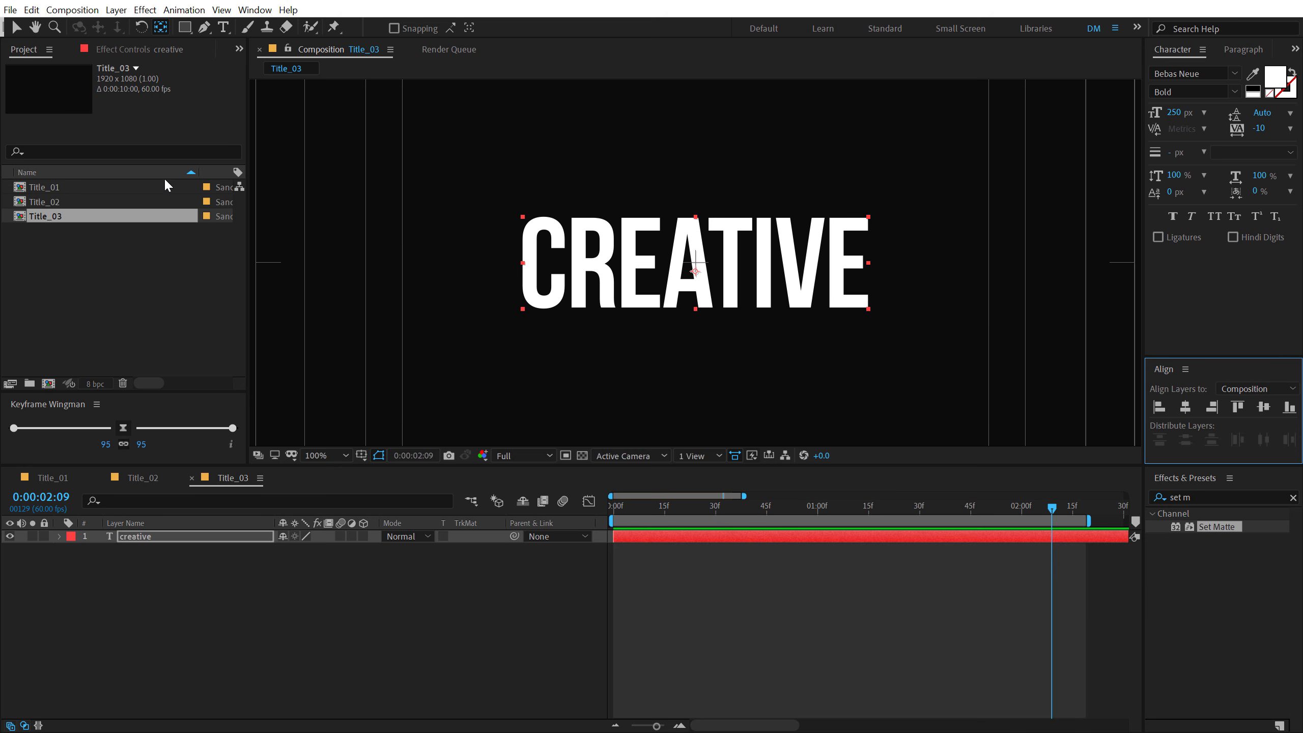
double_click(160, 29, "ctrl")
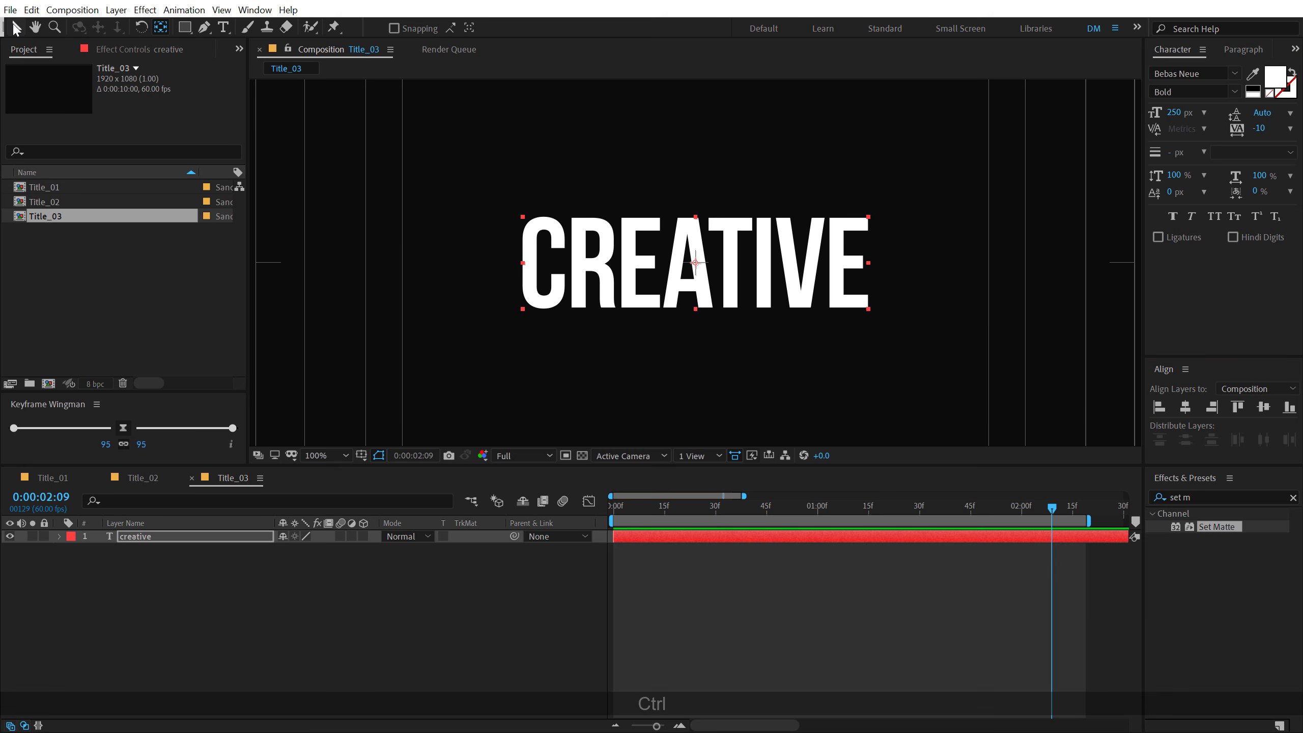
left_click(15, 29)
- Draw a thin horizontal rectangle as a separate shape layer over the creative text and center it in the composition
left_click(488, 498)
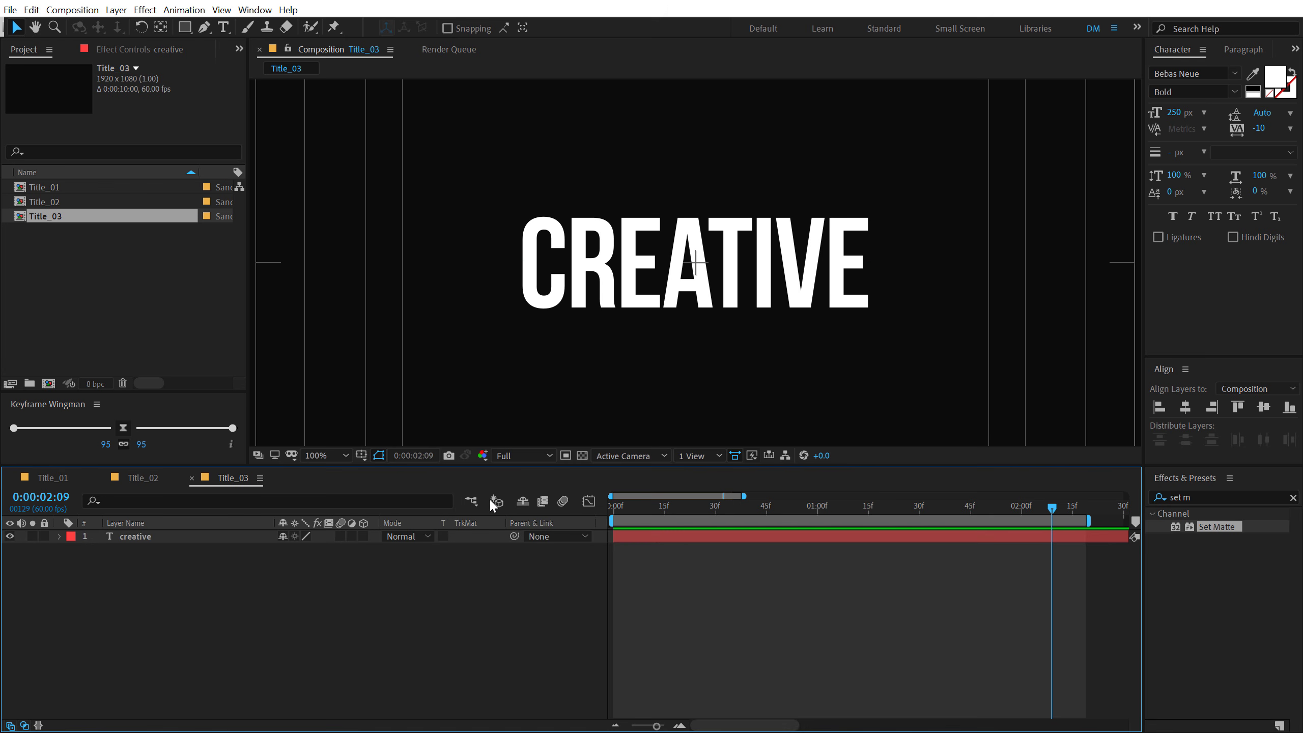
left_click(185, 28)
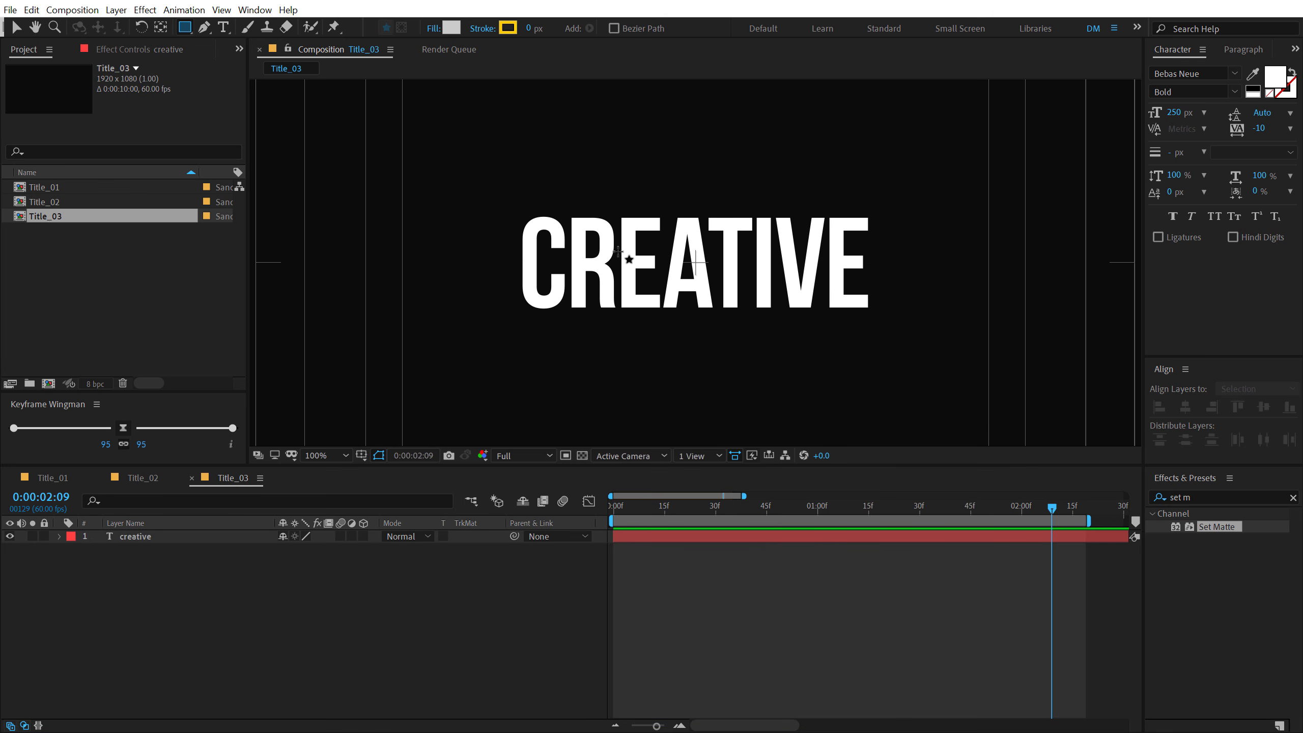
left_click_drag(618, 251, 816, 285)
left_click(17, 27)
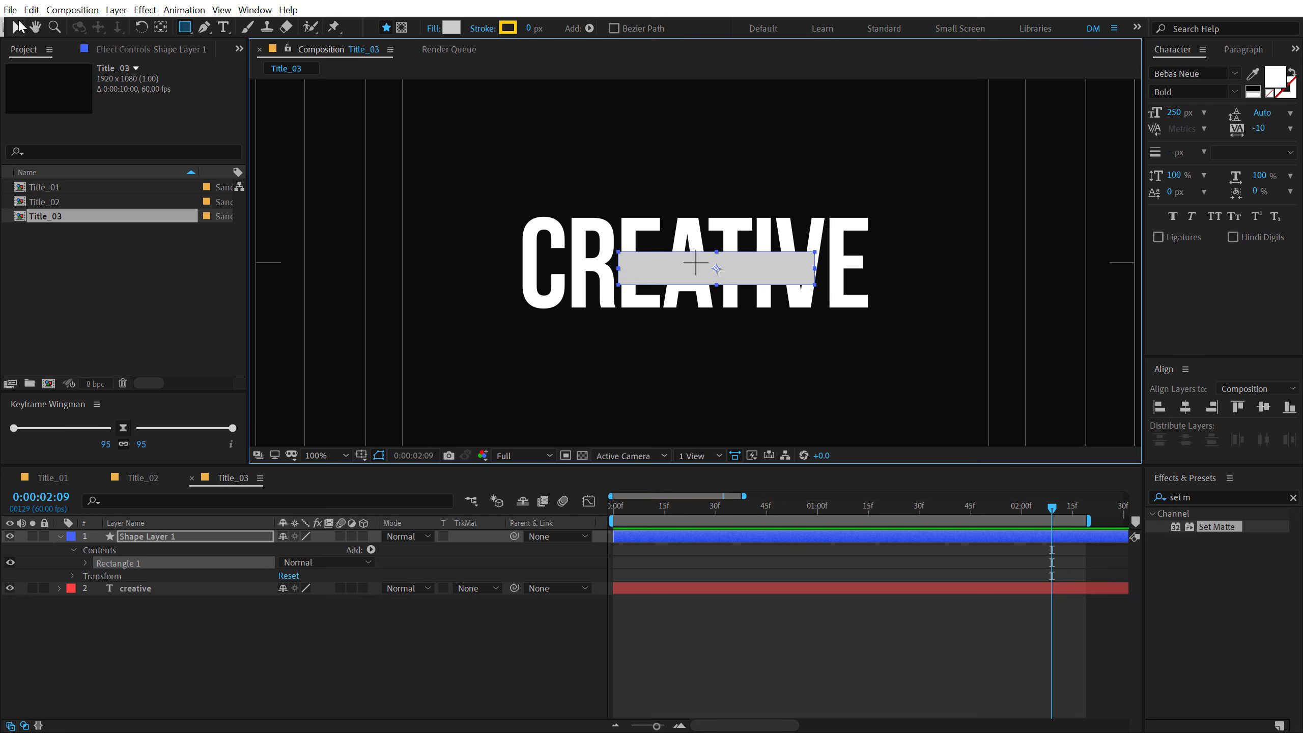
left_click(1178, 407)
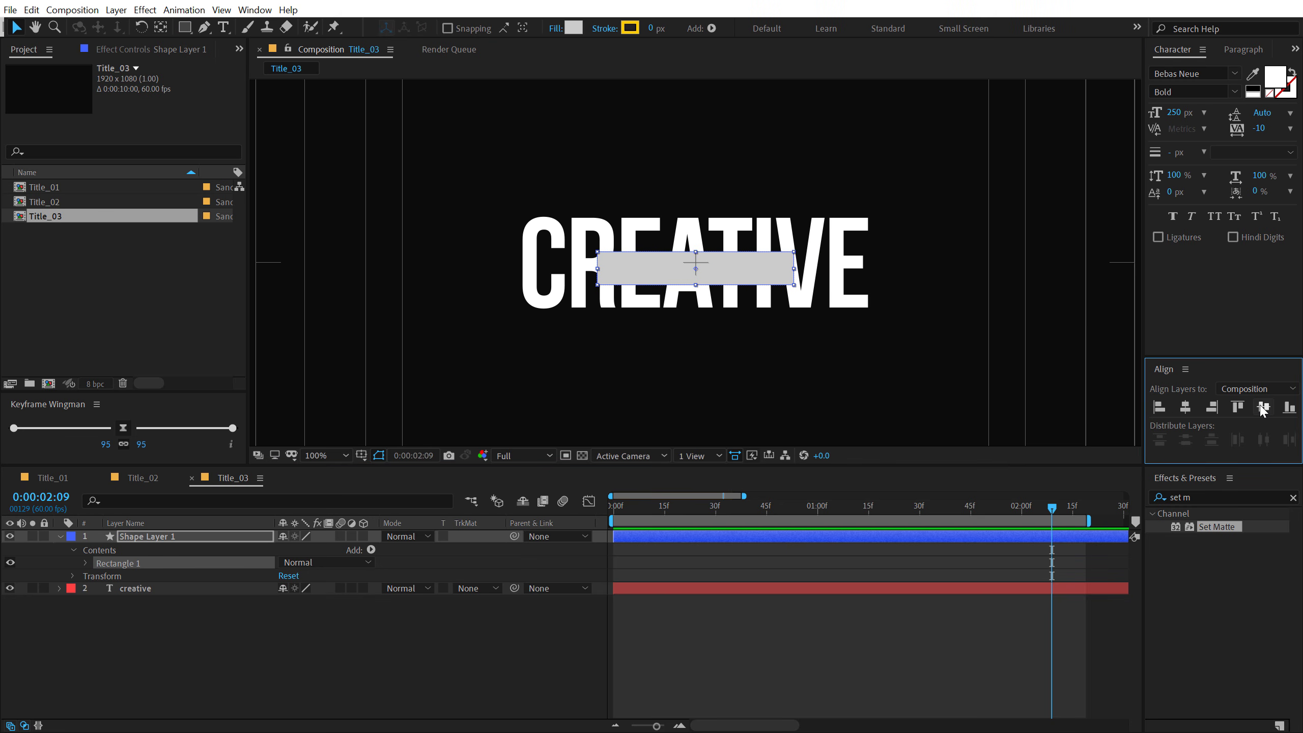
left_click(1263, 408)
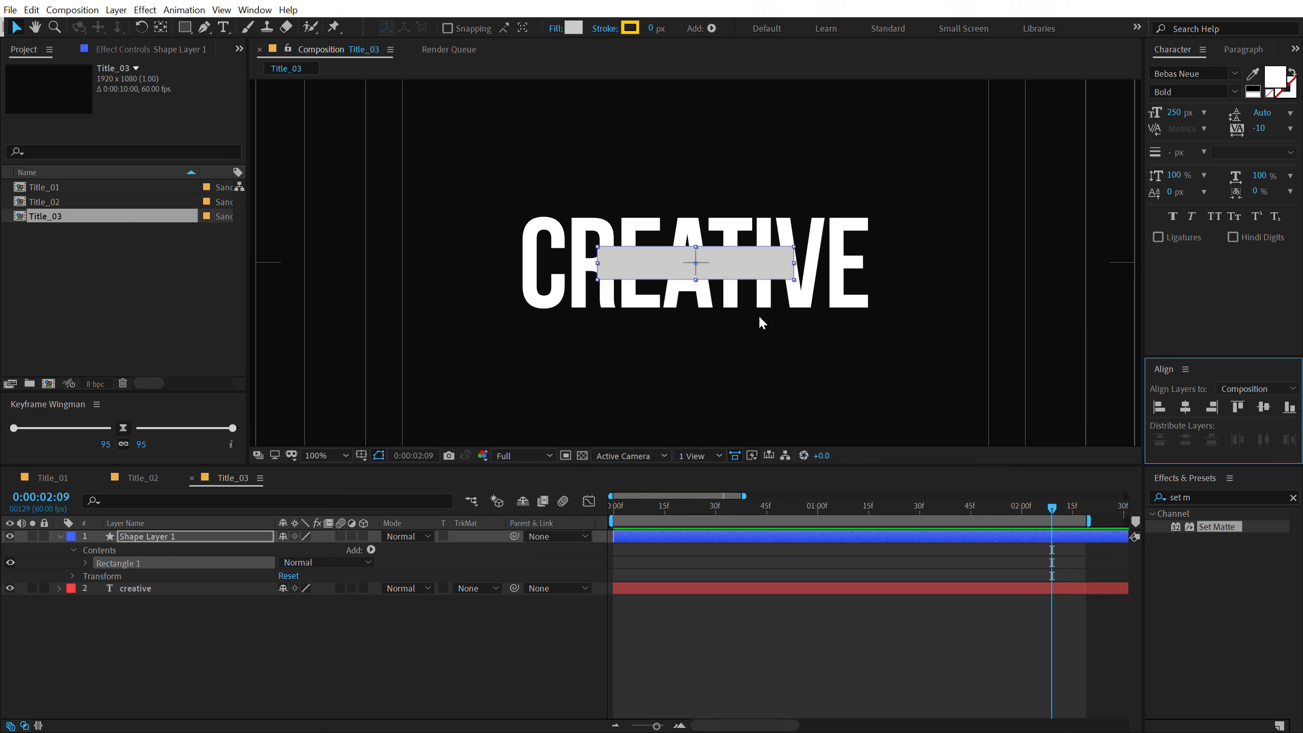
- Collapse the rectangle shape layer's properties and rename the layer Mask
left_click(60, 537)
left_click(149, 549, "shift")
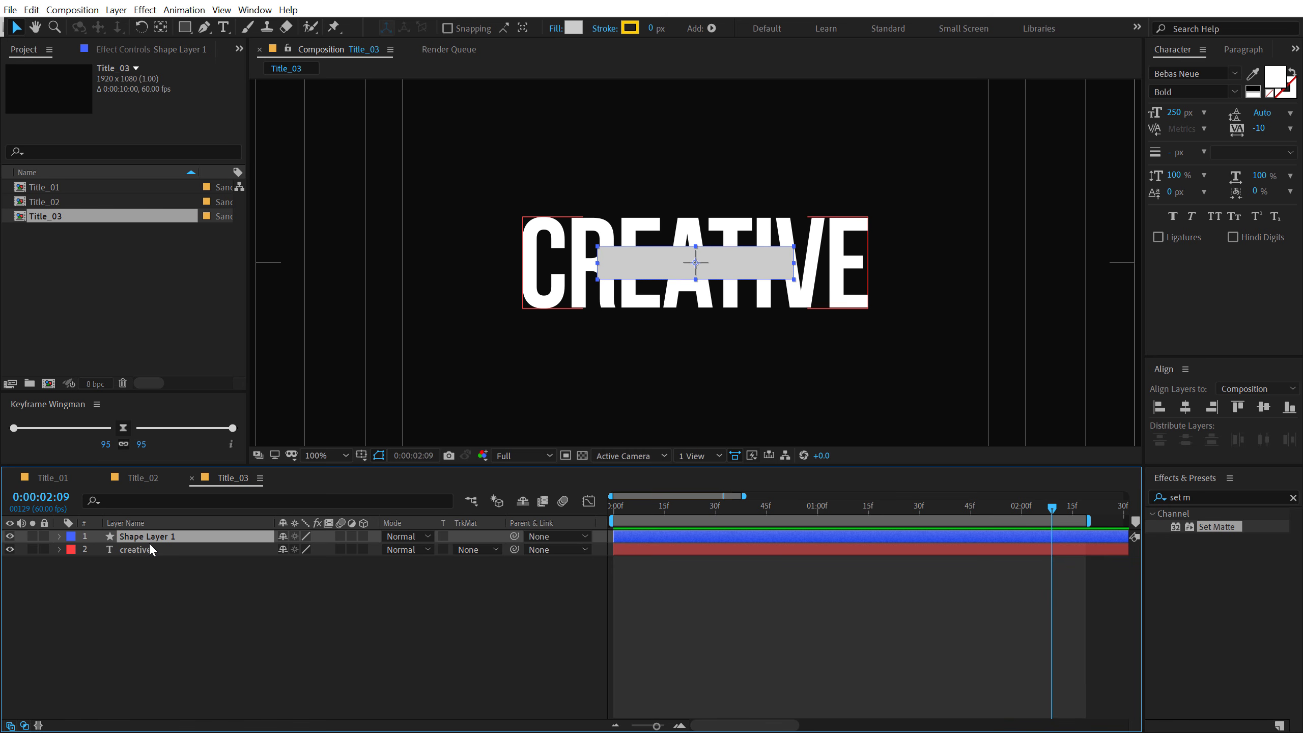
key("Return")
type("Mask")
key("Return")
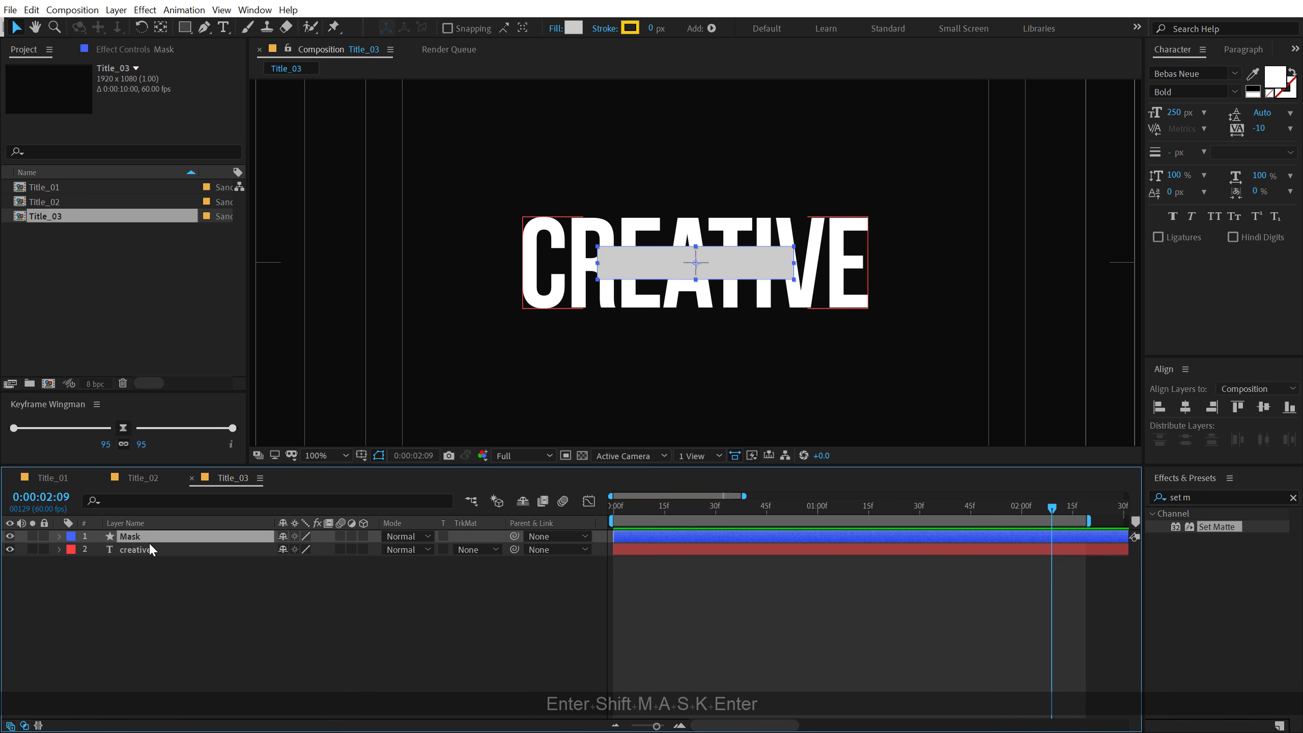
left_click(165, 571)
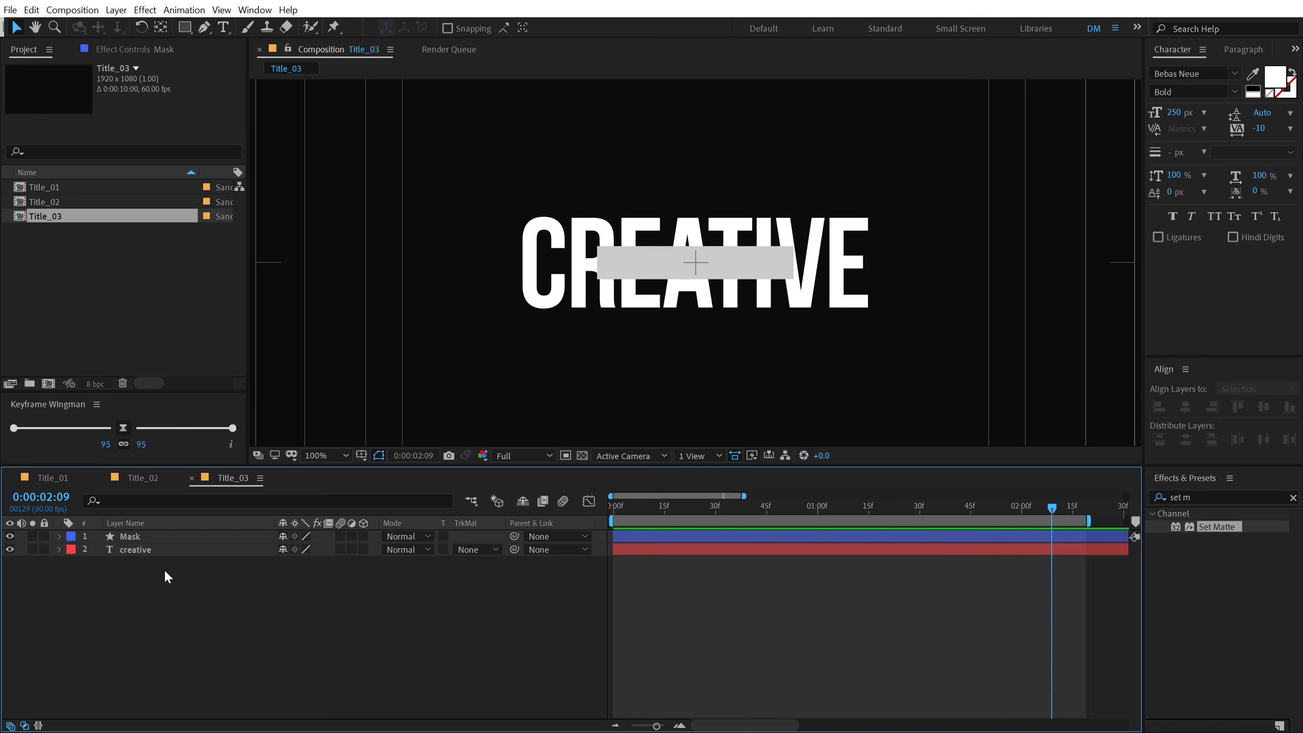
- Add a text layer reading "titles" above the creative text and reduce its font size to about 101 px
left_click(223, 27)
left_click(636, 175)
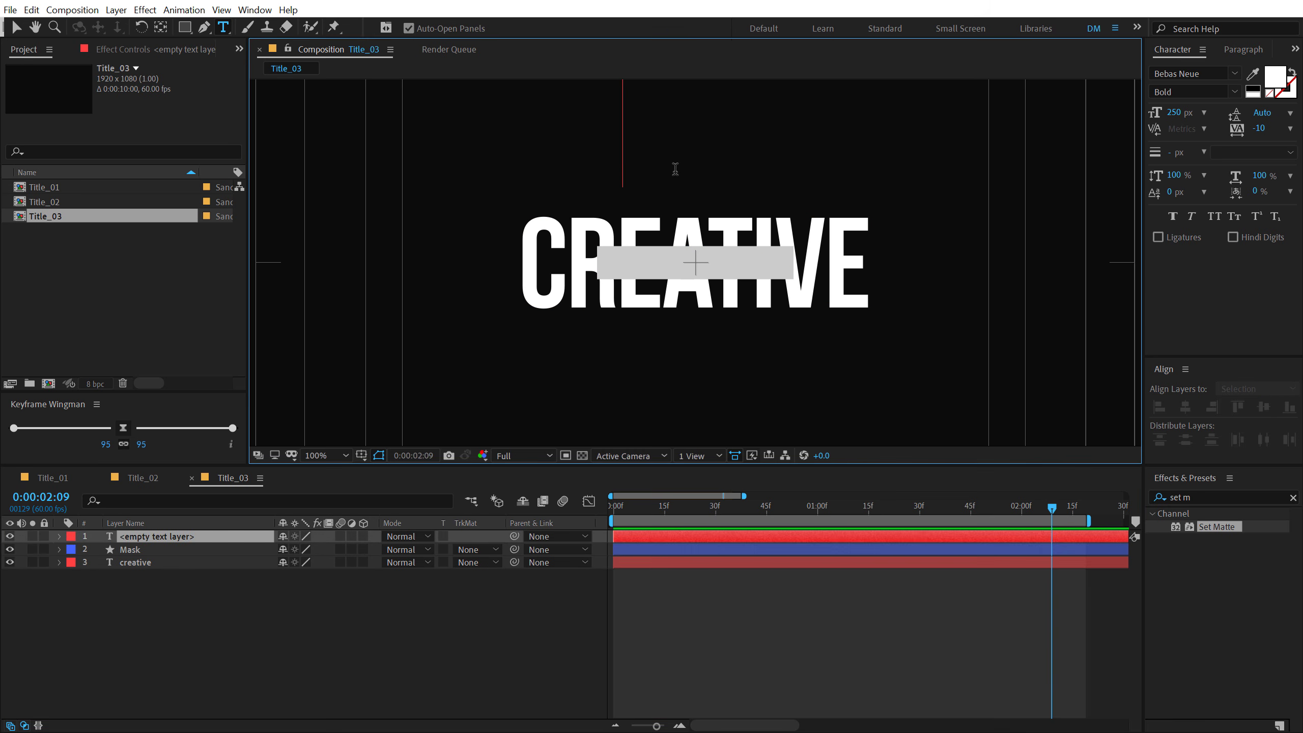
type("title")
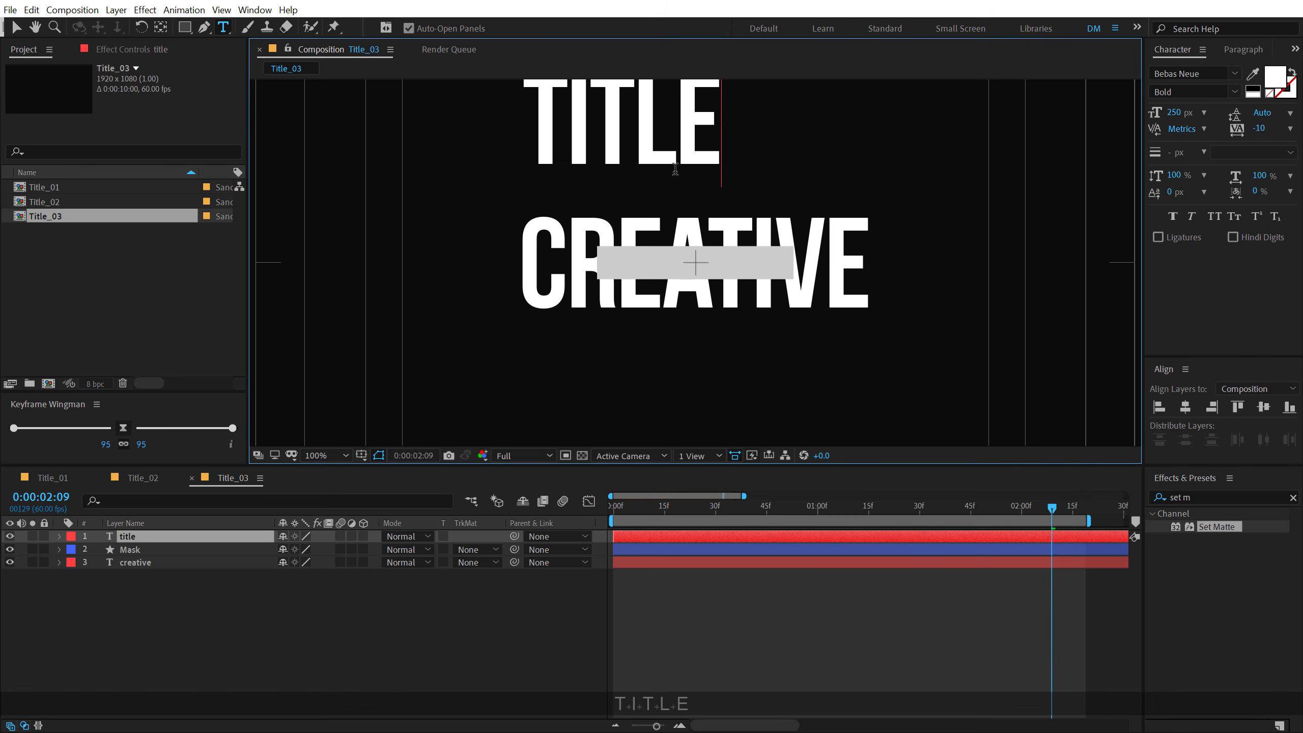
type("s")
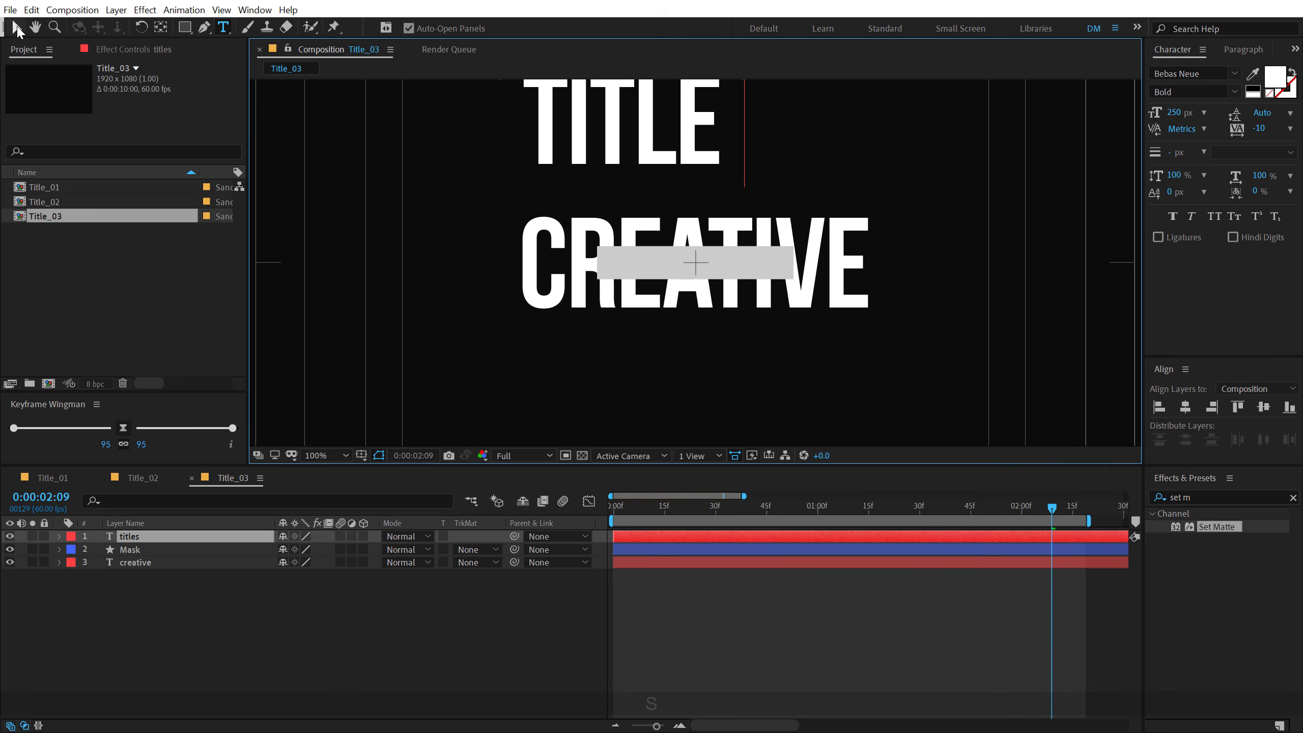
left_click(16, 27)
left_click_drag(1178, 113, 1065, 119)
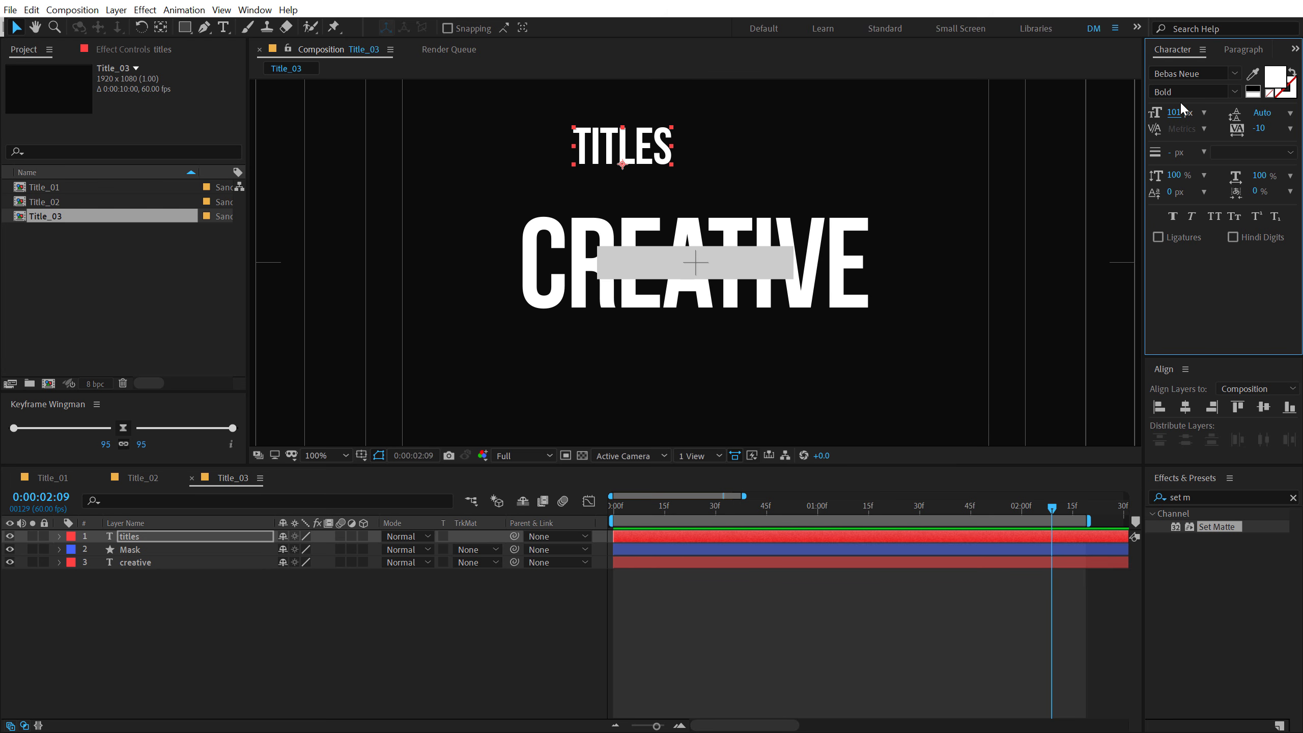
- Change the titles text's fill color from white to a bright saturated blue
left_click(1275, 80)
left_click(450, 405)
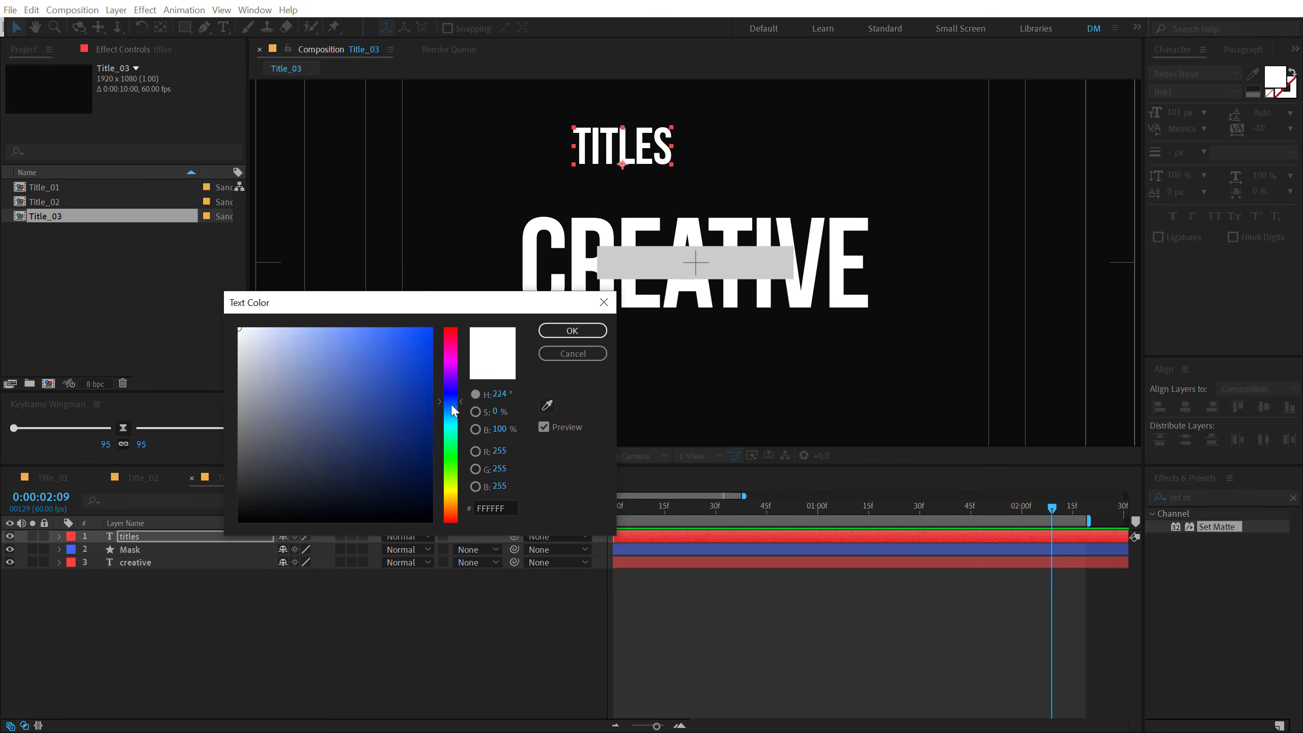
left_click(409, 338)
left_click(572, 330)
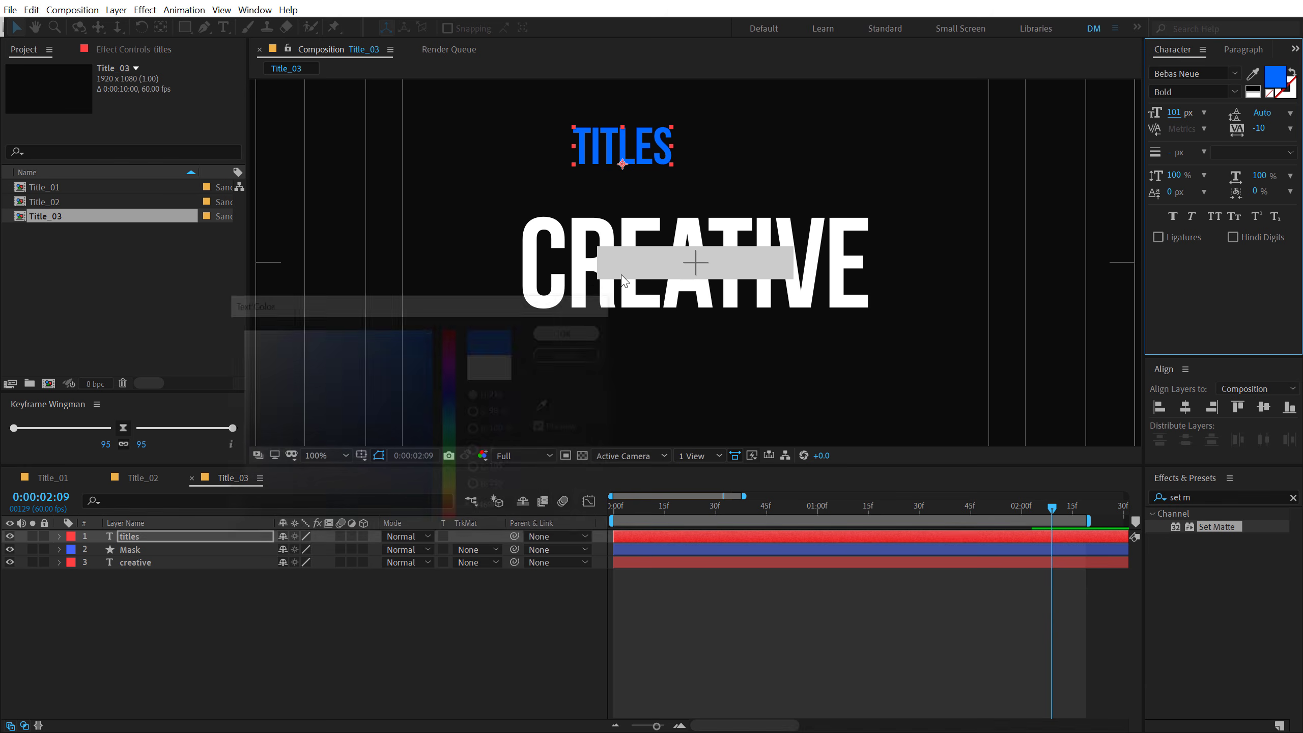
- Replace the titles layer with a new text layer reading "designer" and position it just above the creative text
key("Delete")
key("ctrl+t")
left_click(577, 174)
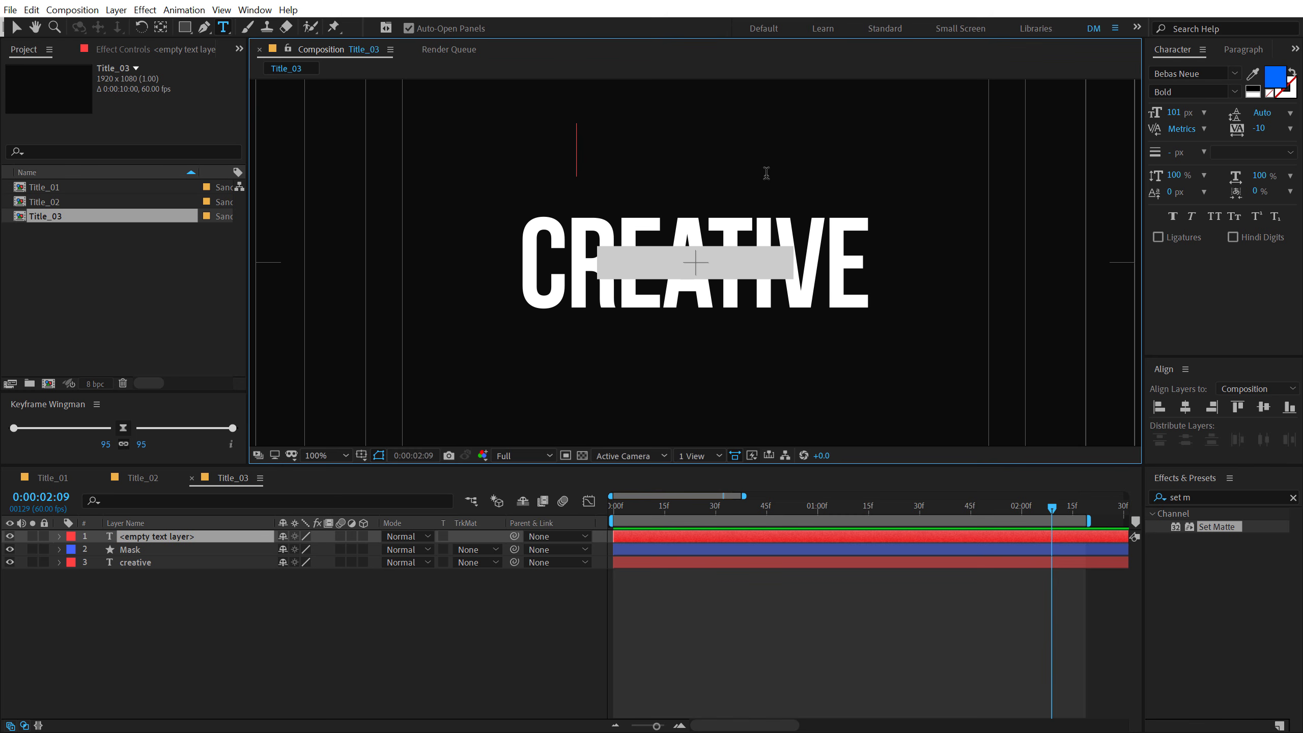
type("designer")
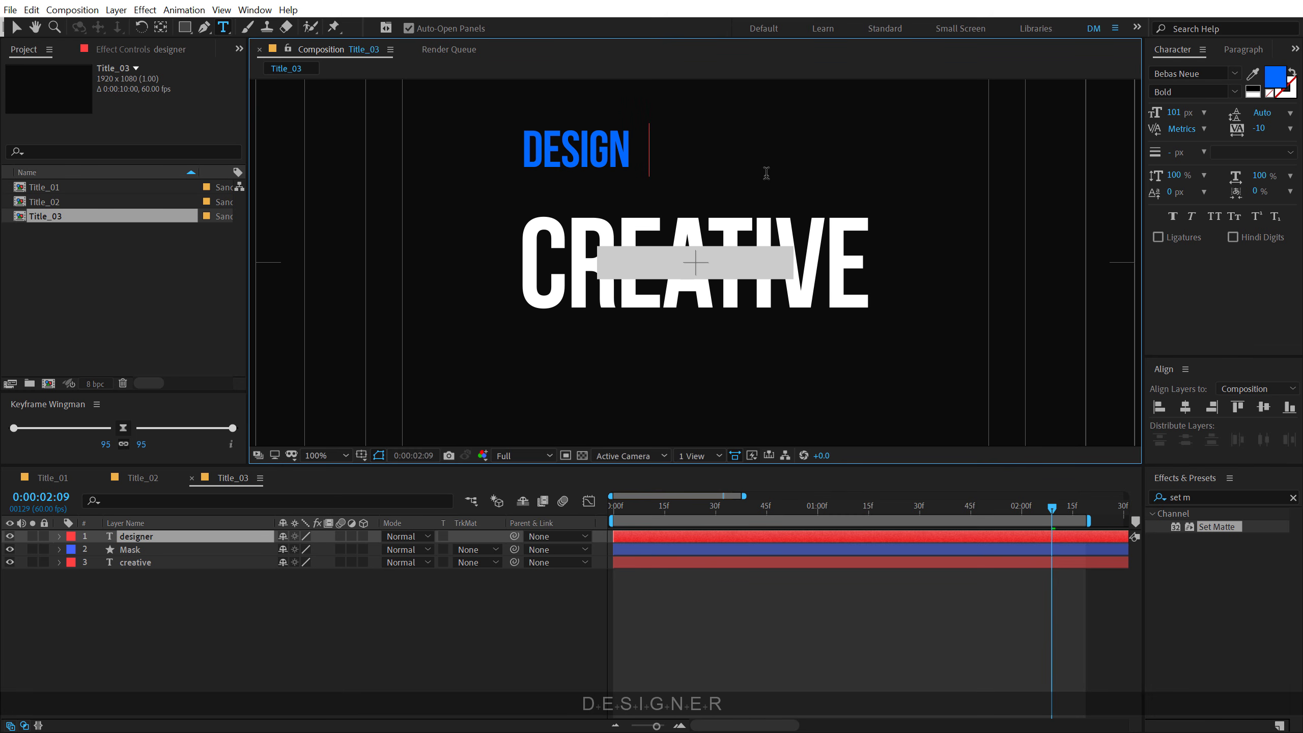
left_click(17, 28)
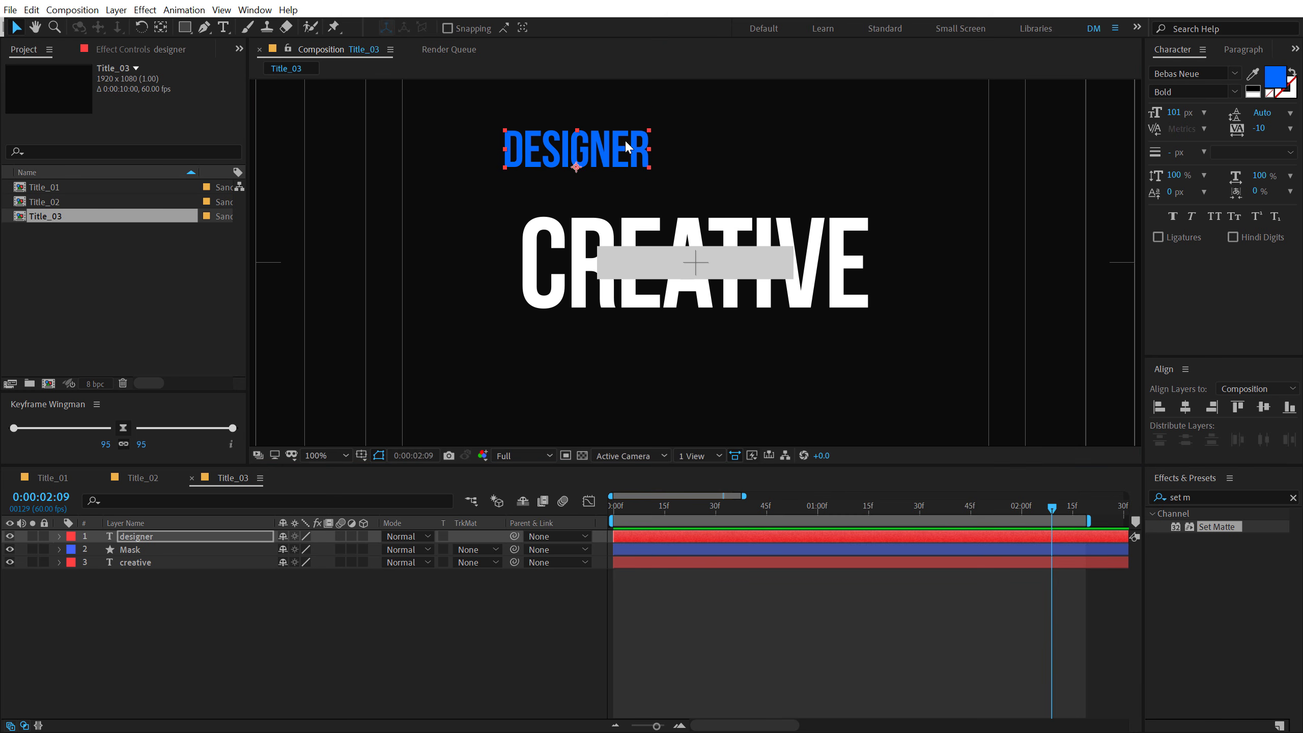
left_click_drag(625, 139, 734, 167)
- Set the designer text's font to Poppins Bold and apply All Caps
left_click(1207, 75)
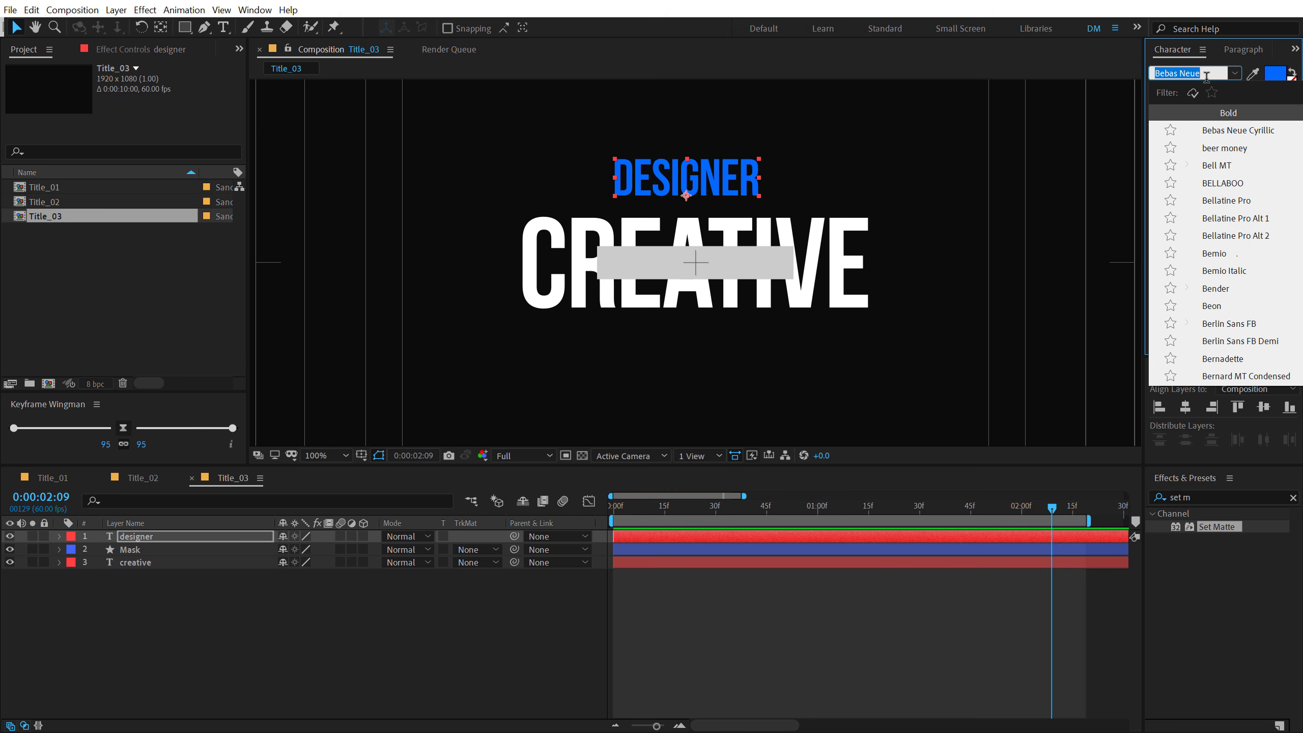
type("popp")
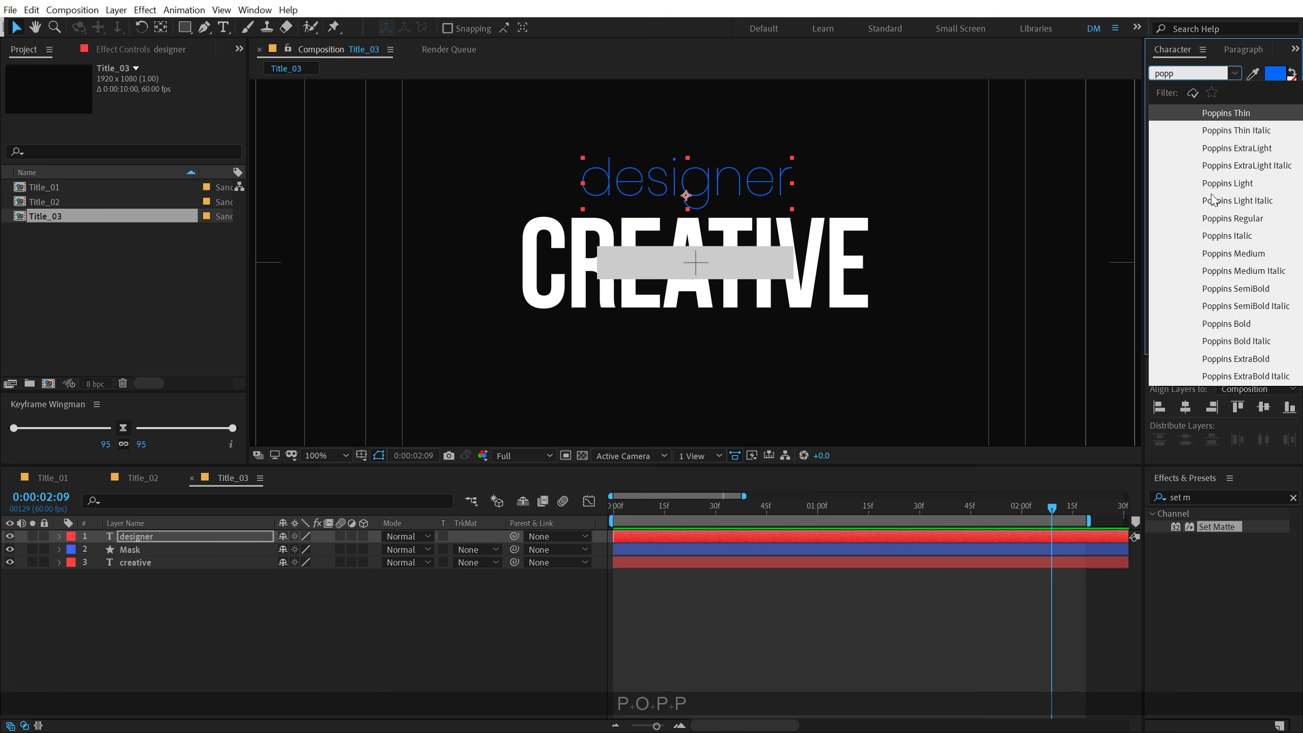
left_click(1237, 323)
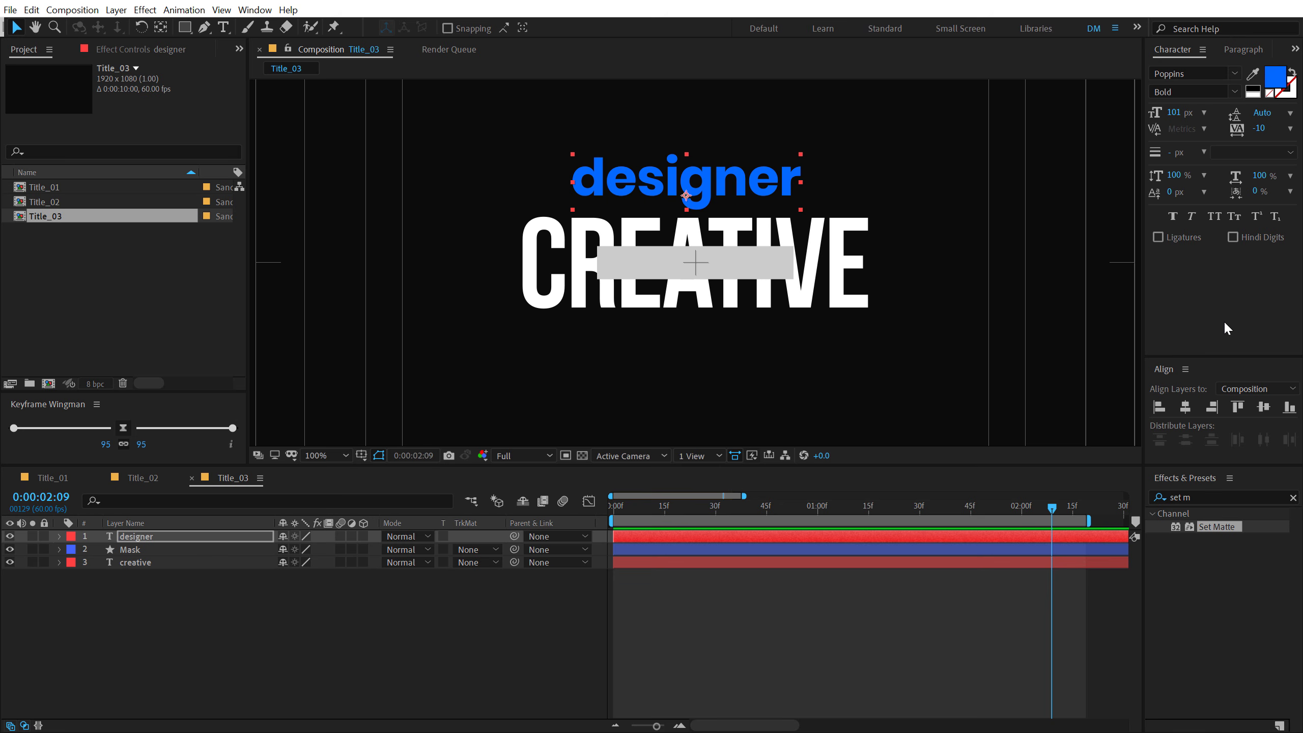
left_click(1215, 216)
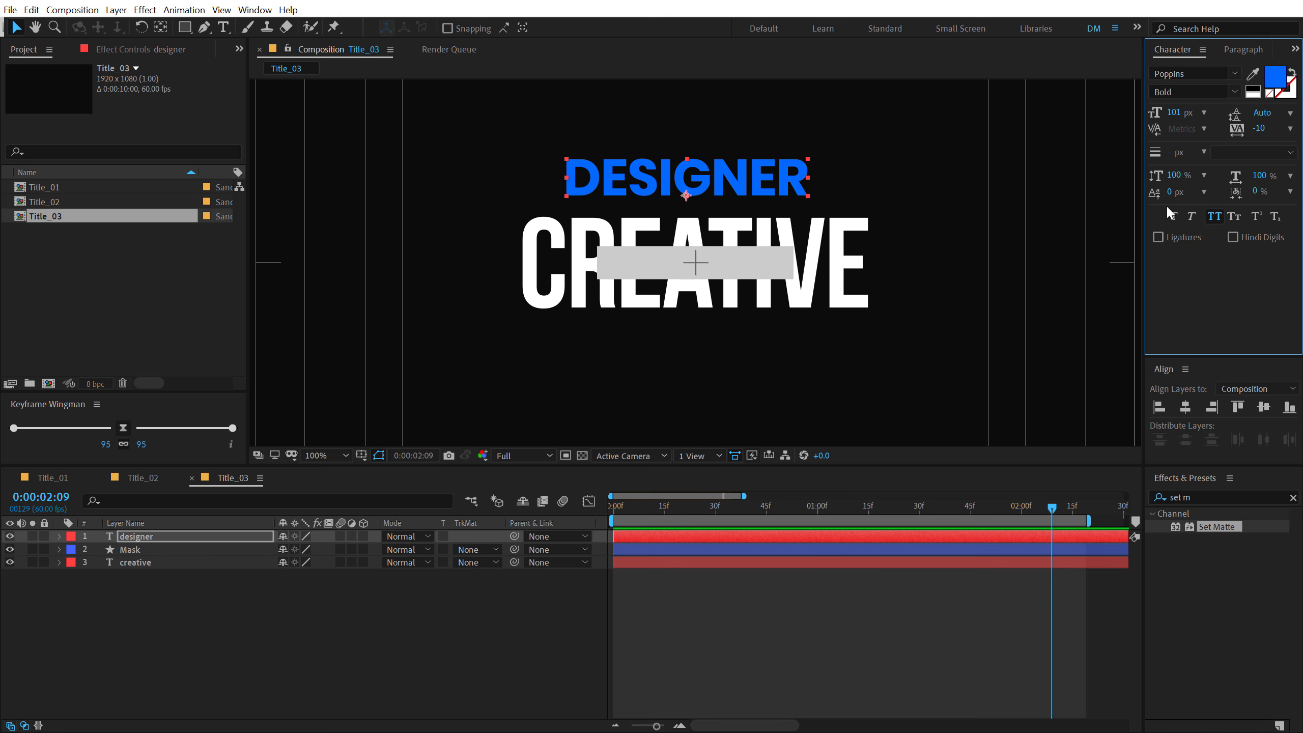
- Reduce the designer text to 44 px, then center the layer in the composition with its anchor point in its middle
left_click(11, 24)
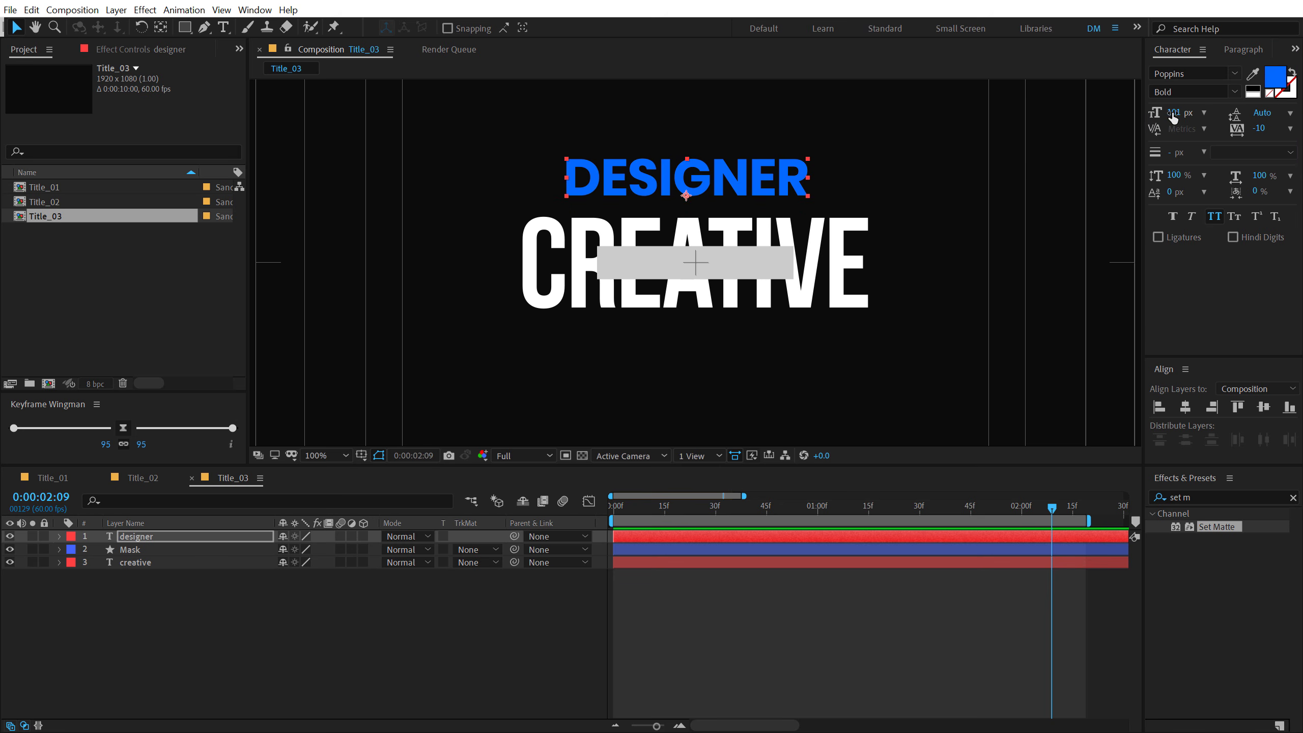
left_click_drag(1174, 117, 1145, 117)
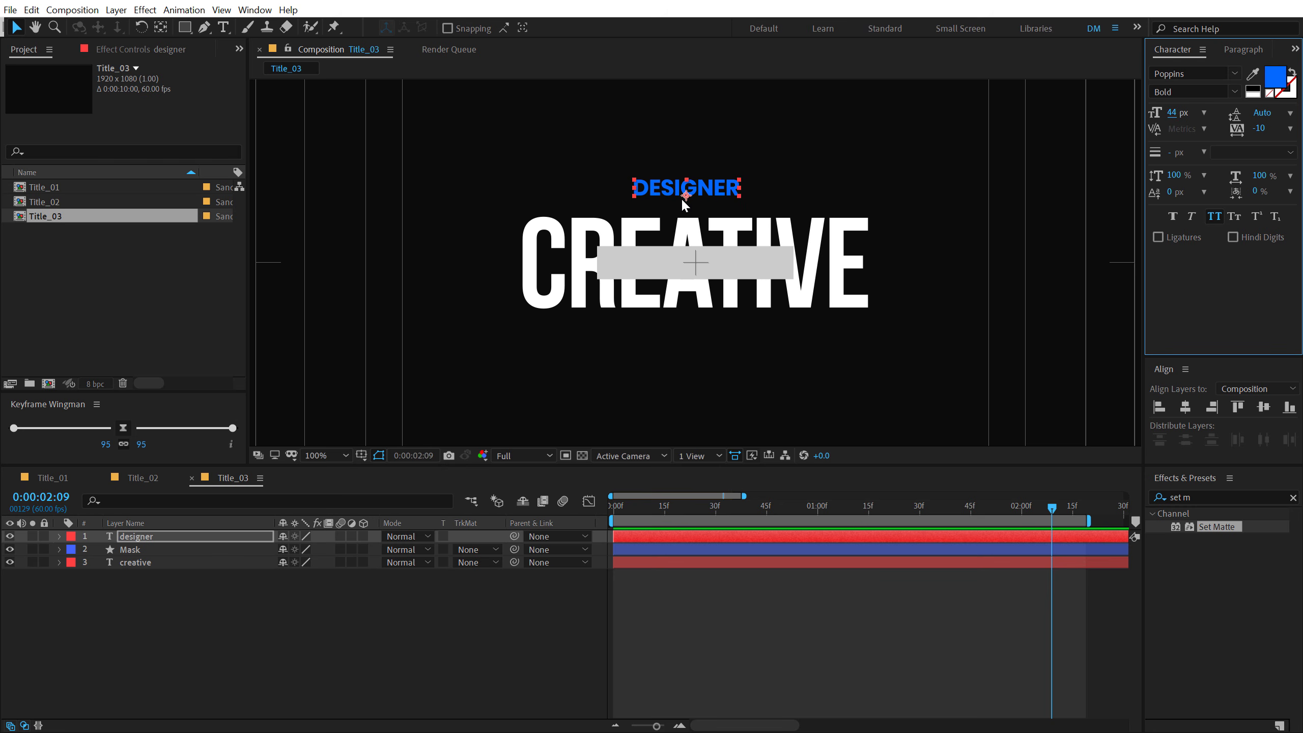
left_click_drag(720, 188, 726, 264)
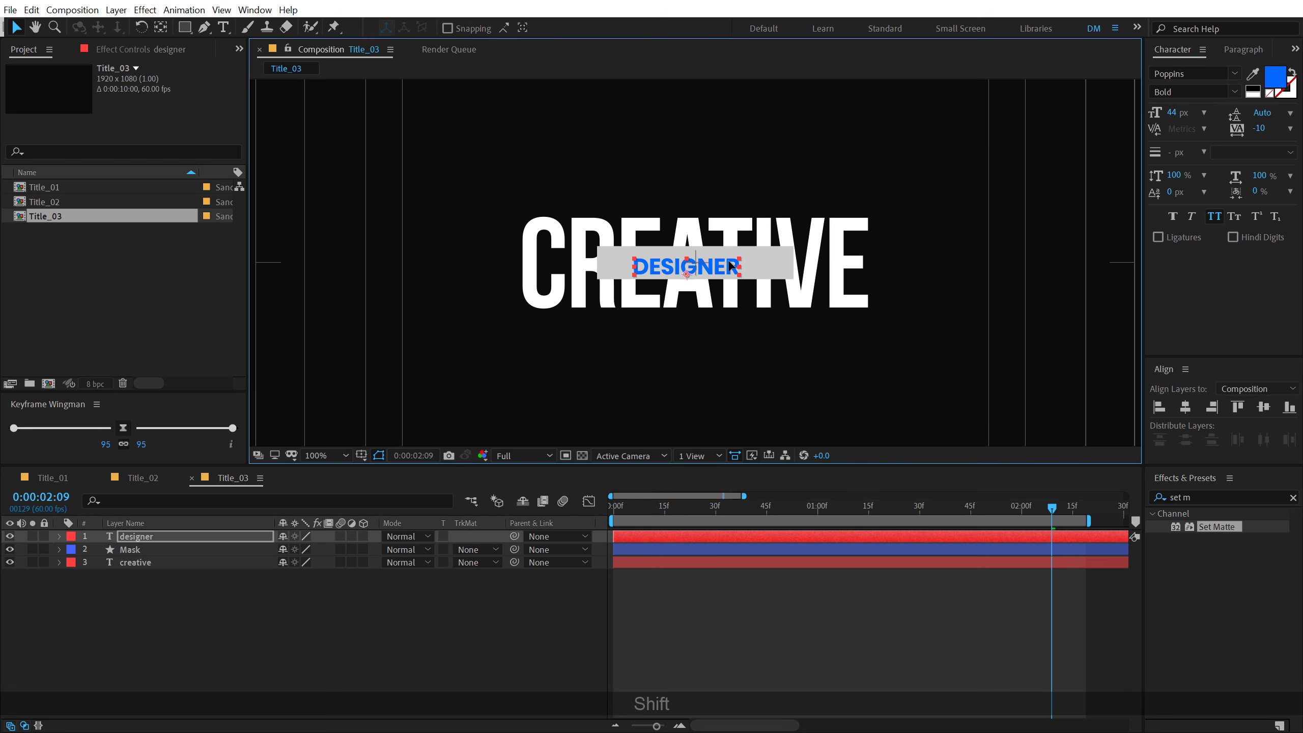
left_click(1186, 408)
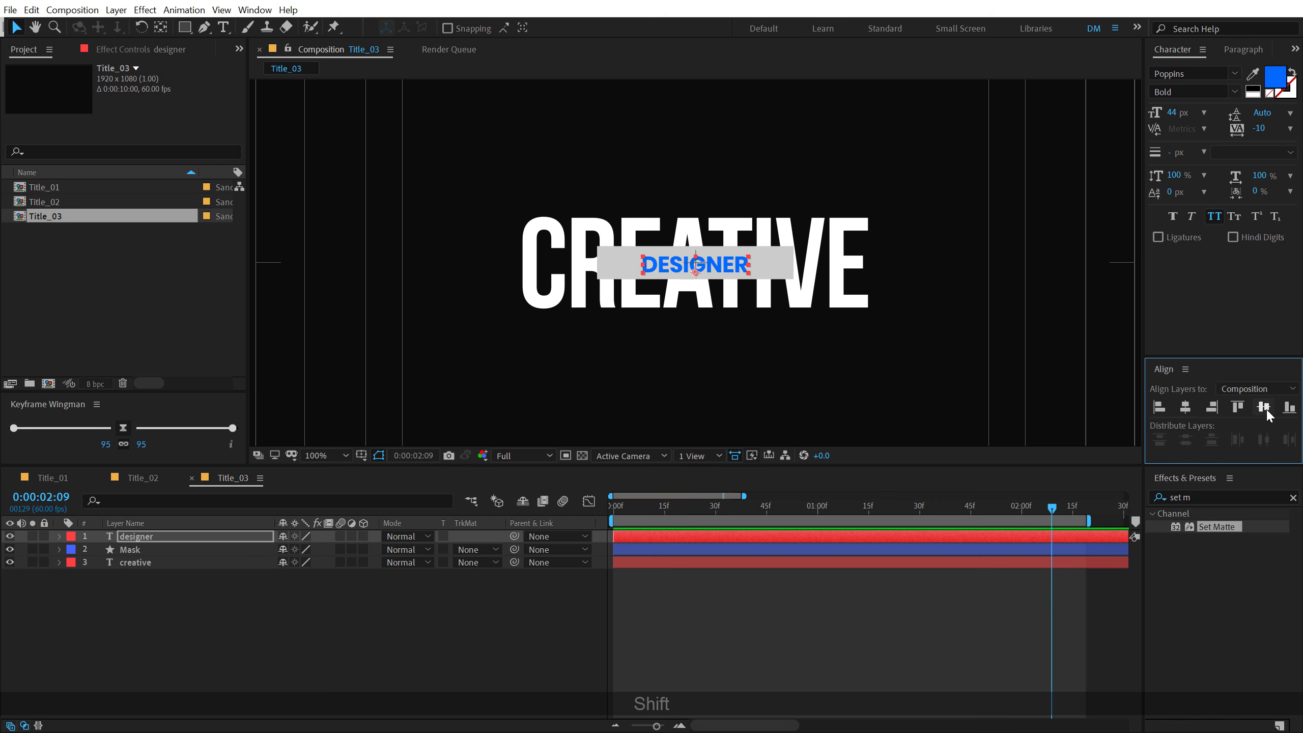
left_click(1264, 407)
key("ctrl+alt+Home")
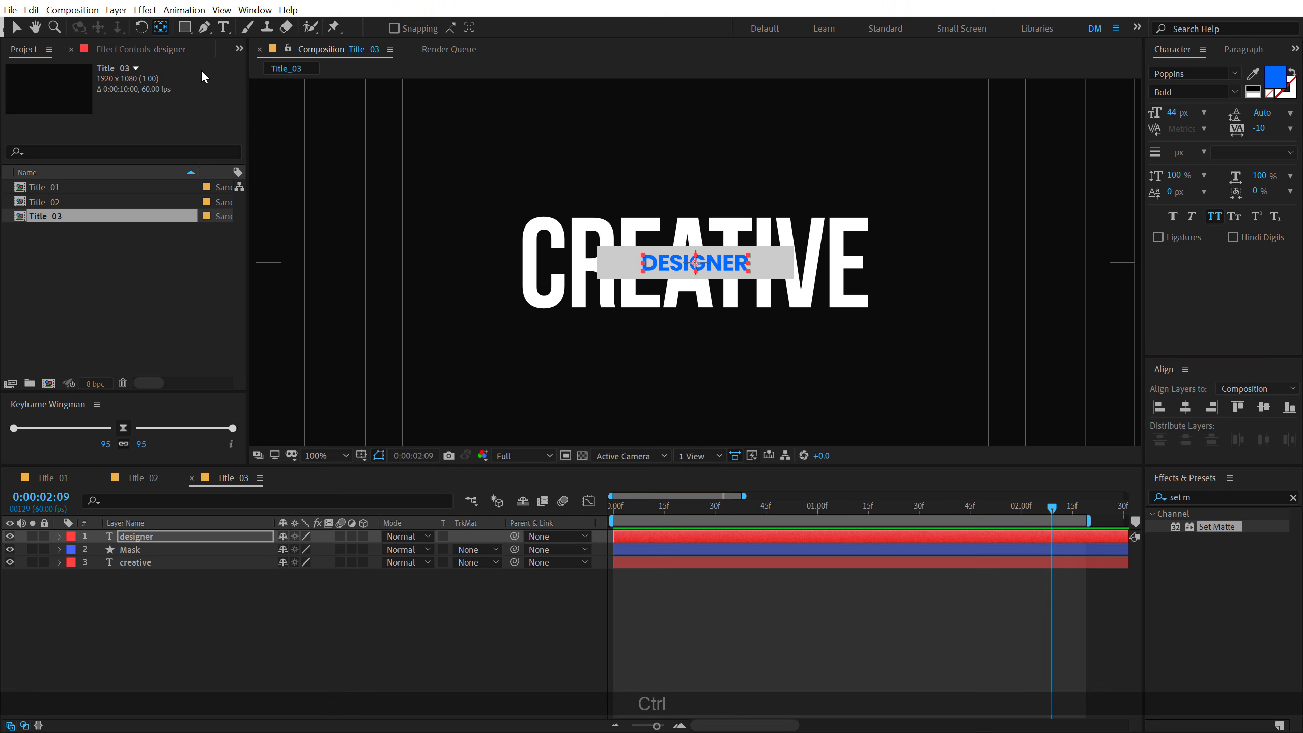
- Unlink the Mask rectangle's size dimensions, set its size to 267 by 70, and collapse the layer's properties
left_click(136, 549)
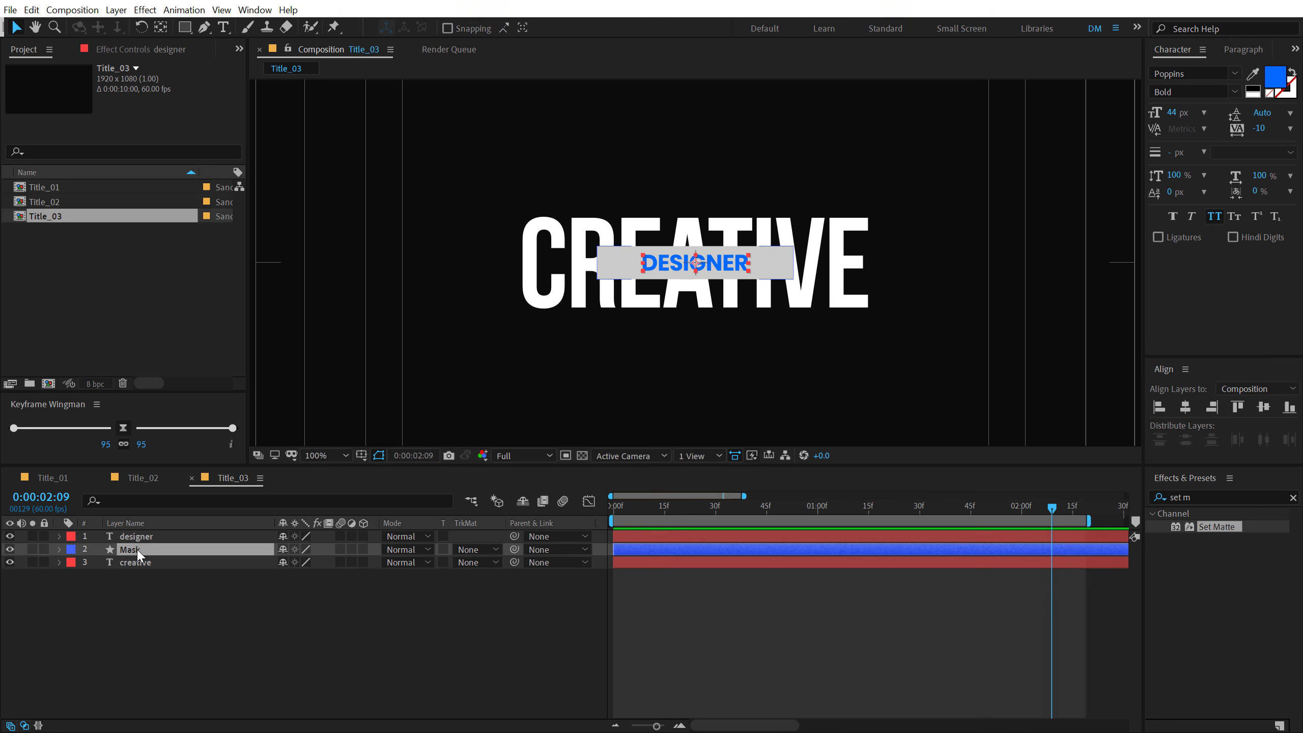
key("u")
key("u")
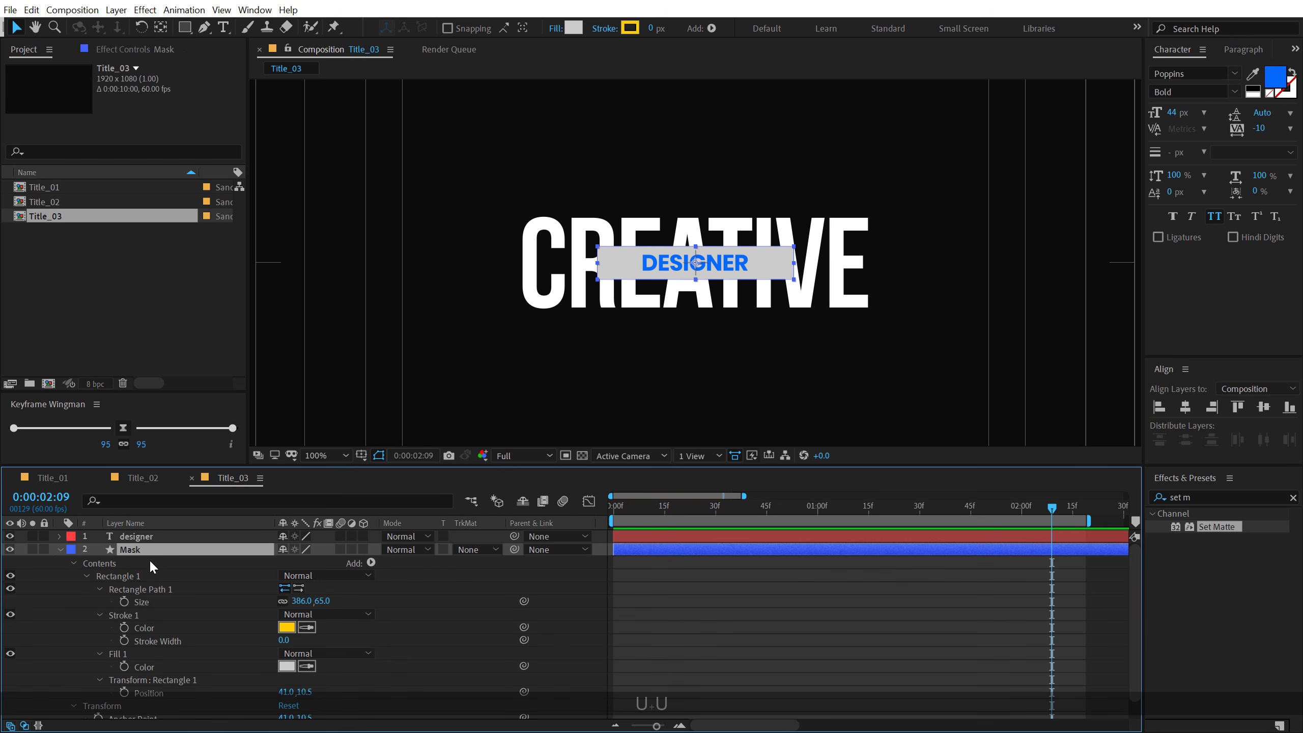
left_click(283, 601)
left_click_drag(300, 601, 215, 599)
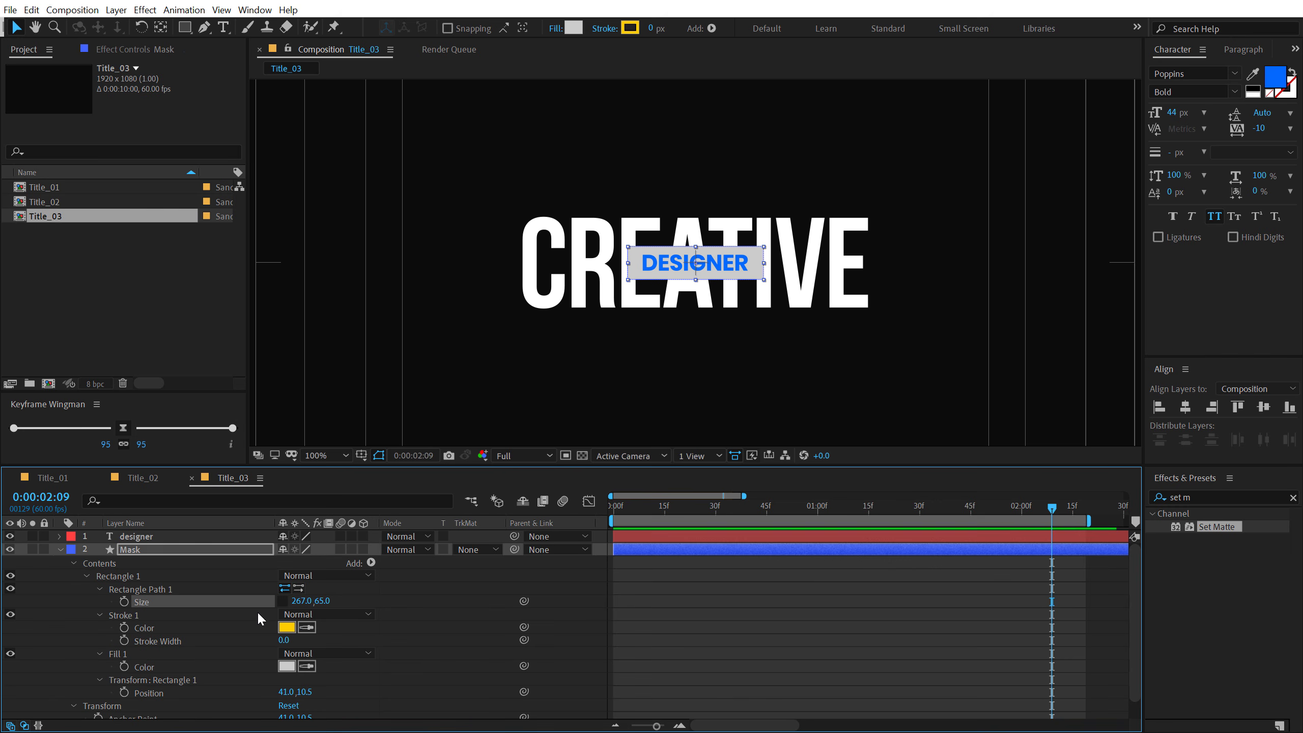
left_click_drag(322, 601, 329, 601)
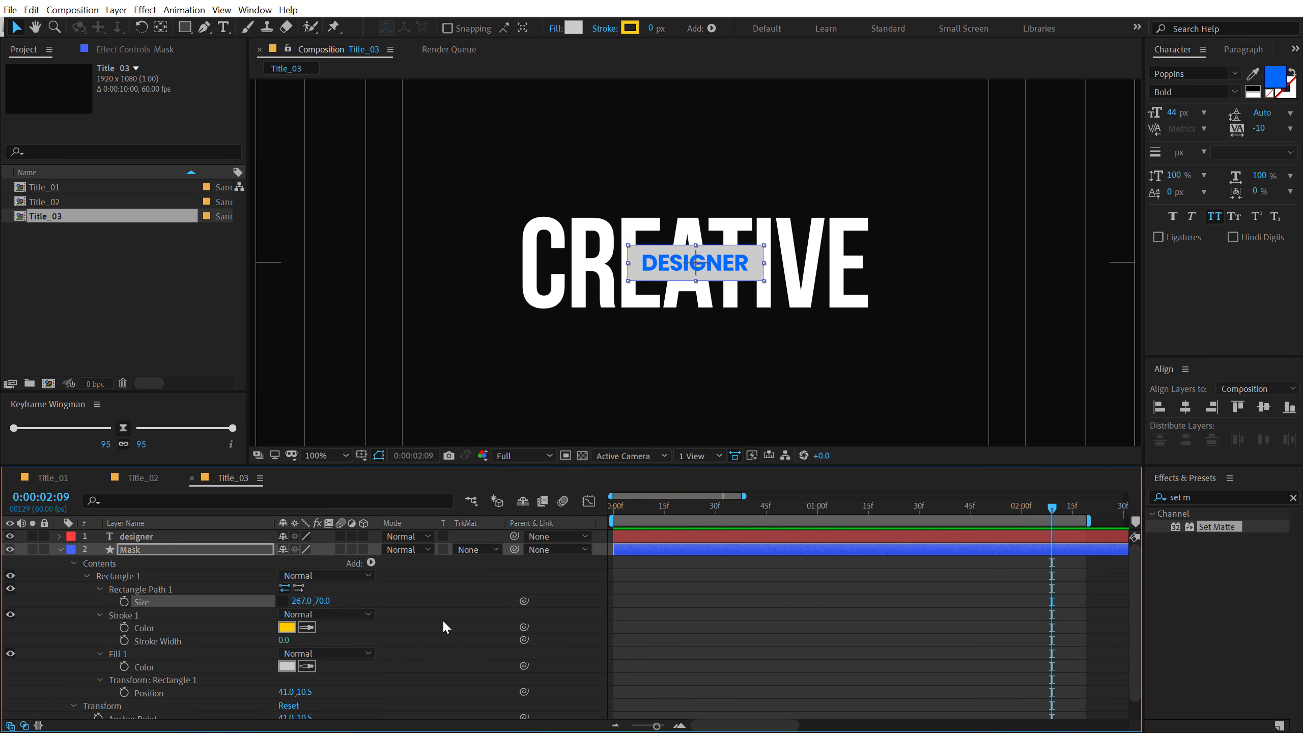
left_click(444, 622)
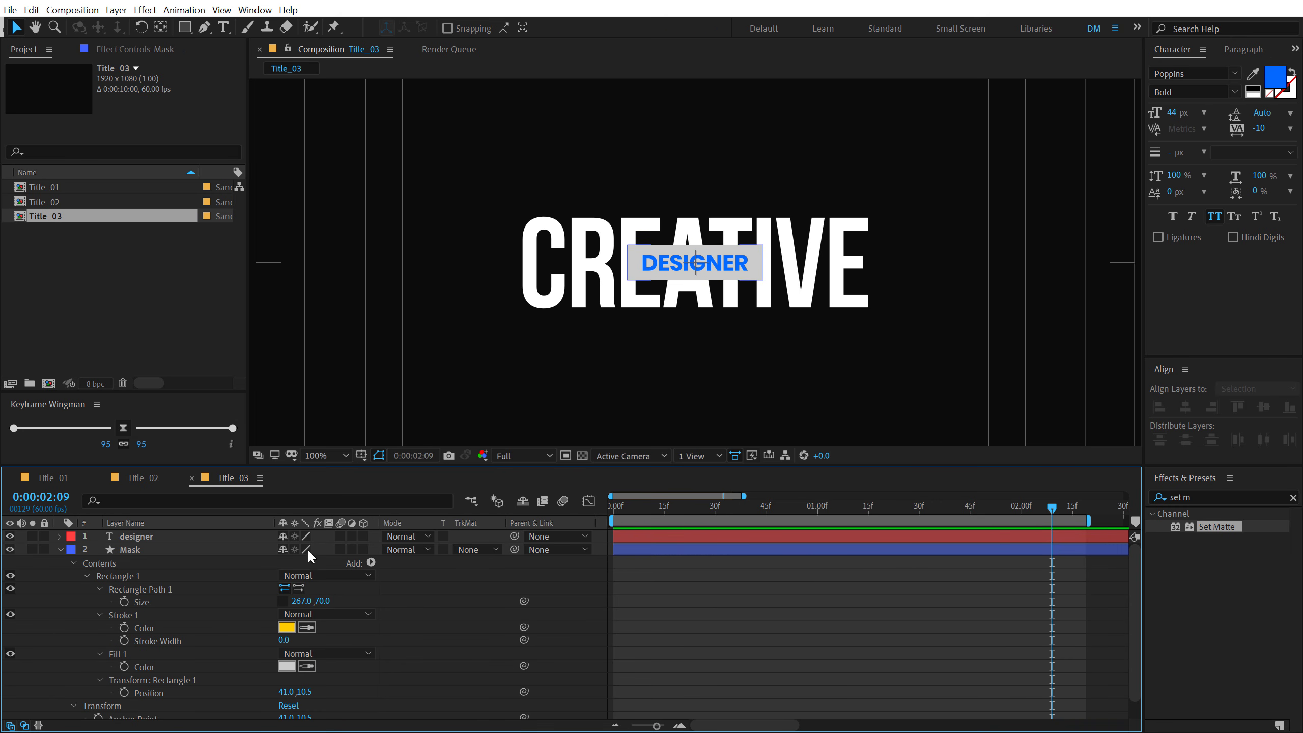
left_click(59, 550)
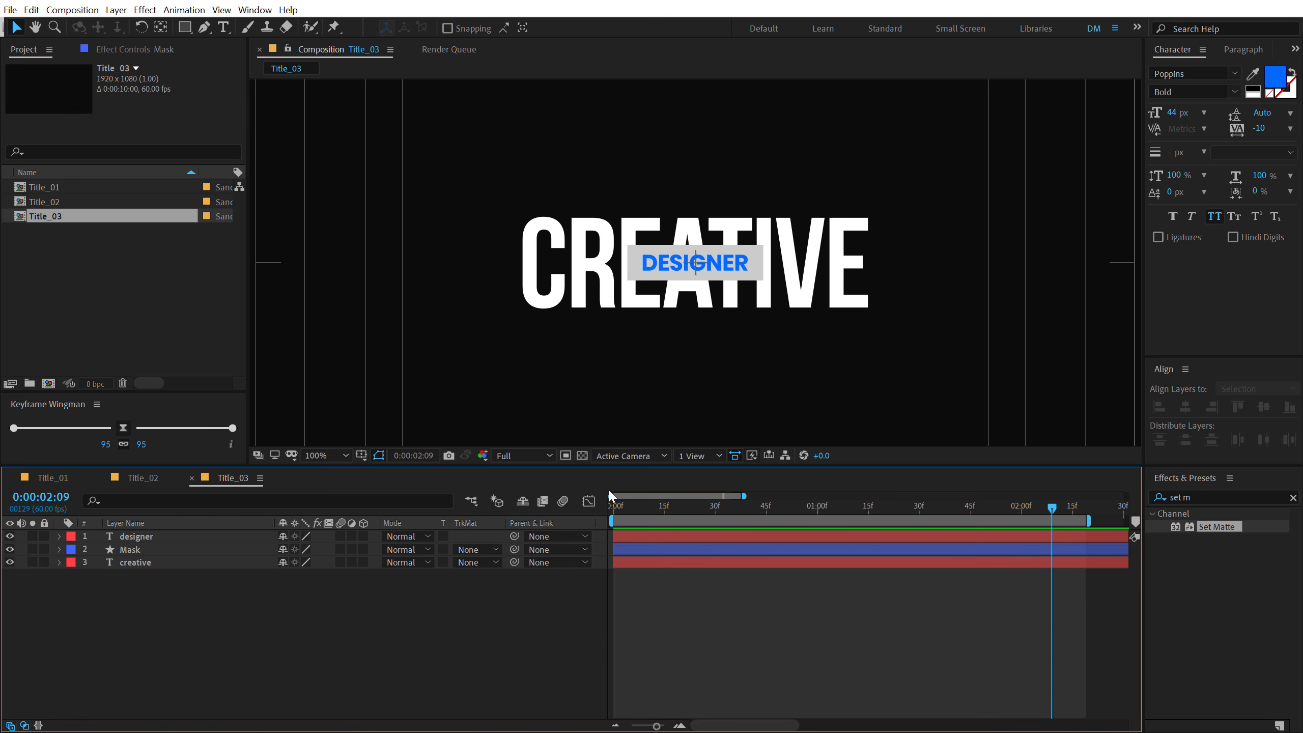
- Turn off the title/action safe guides and hide the designer and Mask layers
key("apostrophe")
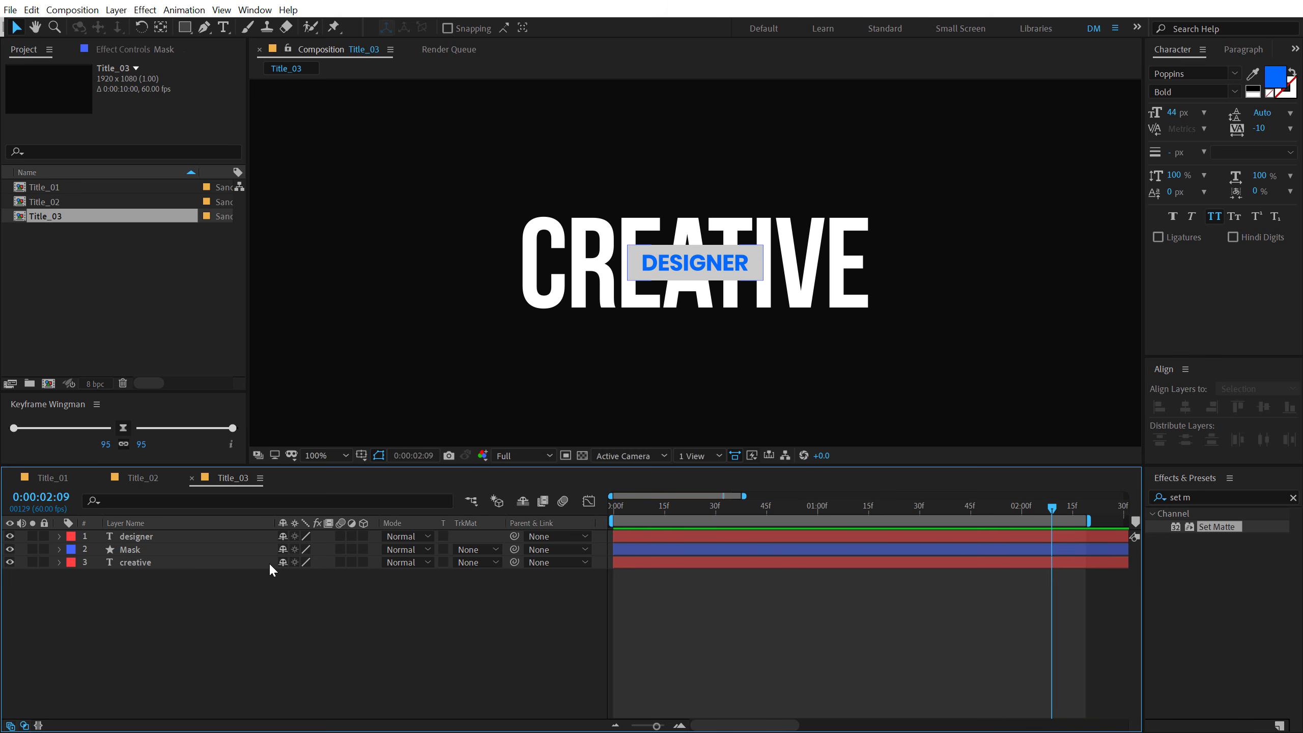
left_click(142, 562)
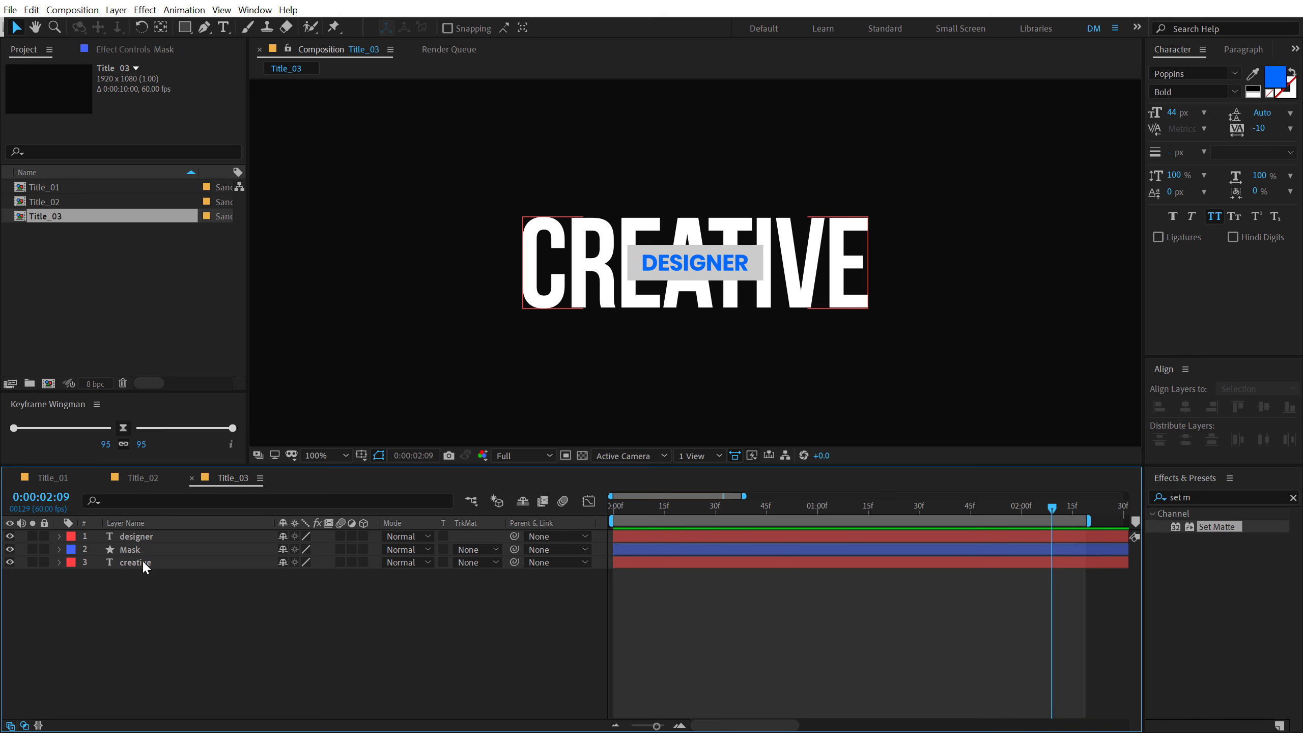
left_click(445, 575)
left_click(10, 536)
left_click(10, 549)
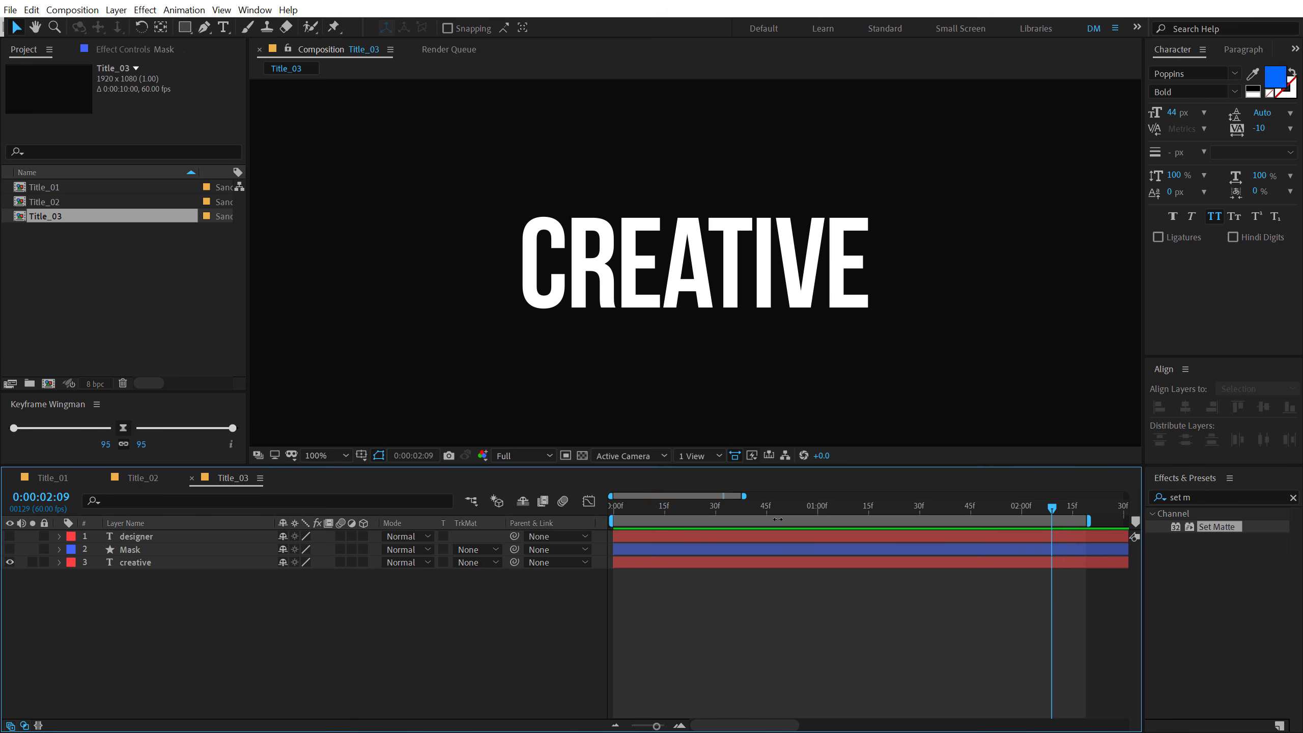
- Animate the creative layer's Position from 960, 747 at 0:00 up to 960, 540 at 1:00 with two keyframes
left_click(817, 511)
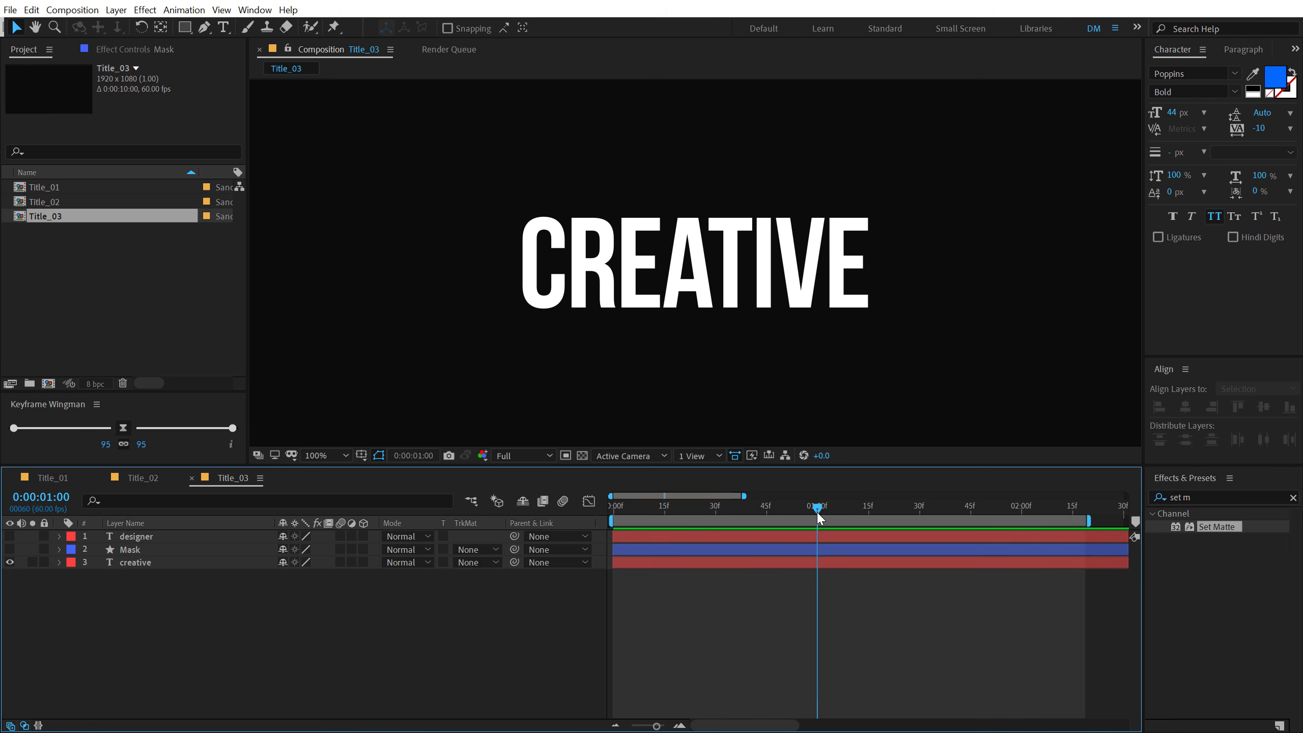
left_click(133, 562)
key("p")
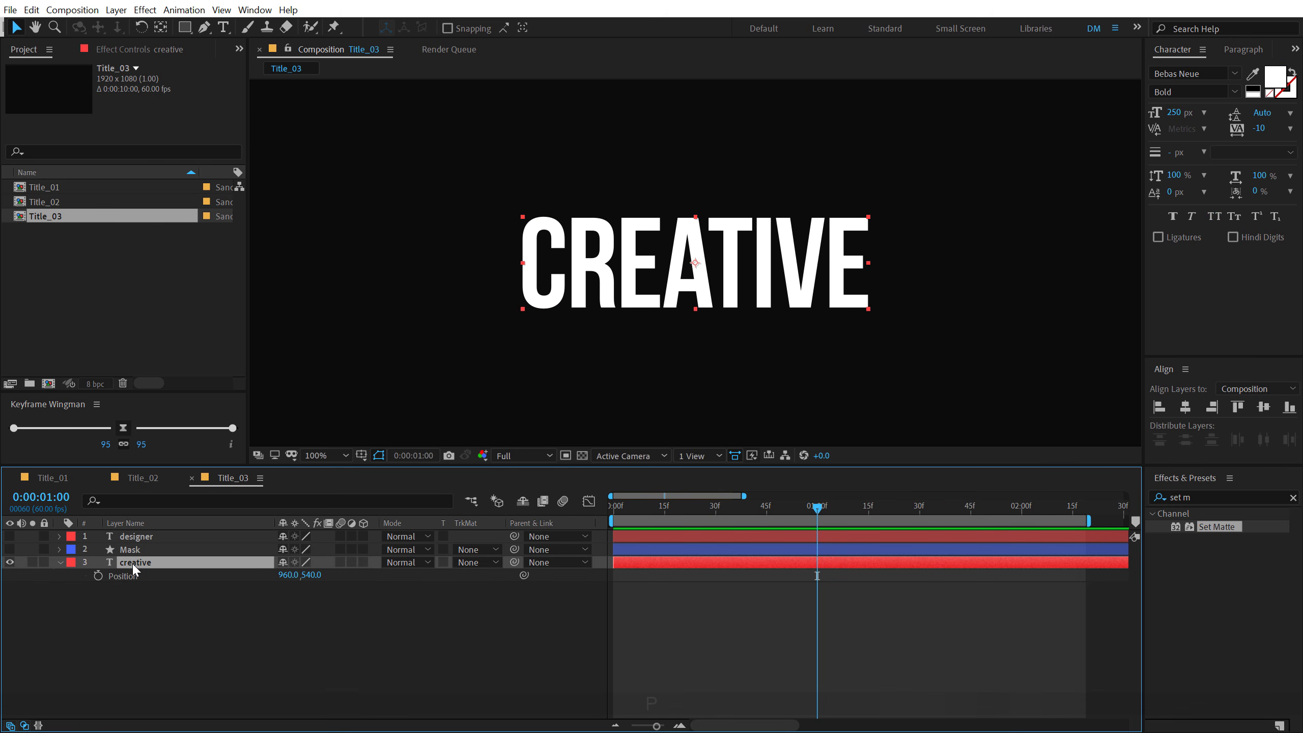
left_click(98, 575)
left_click_drag(771, 512, 561, 516)
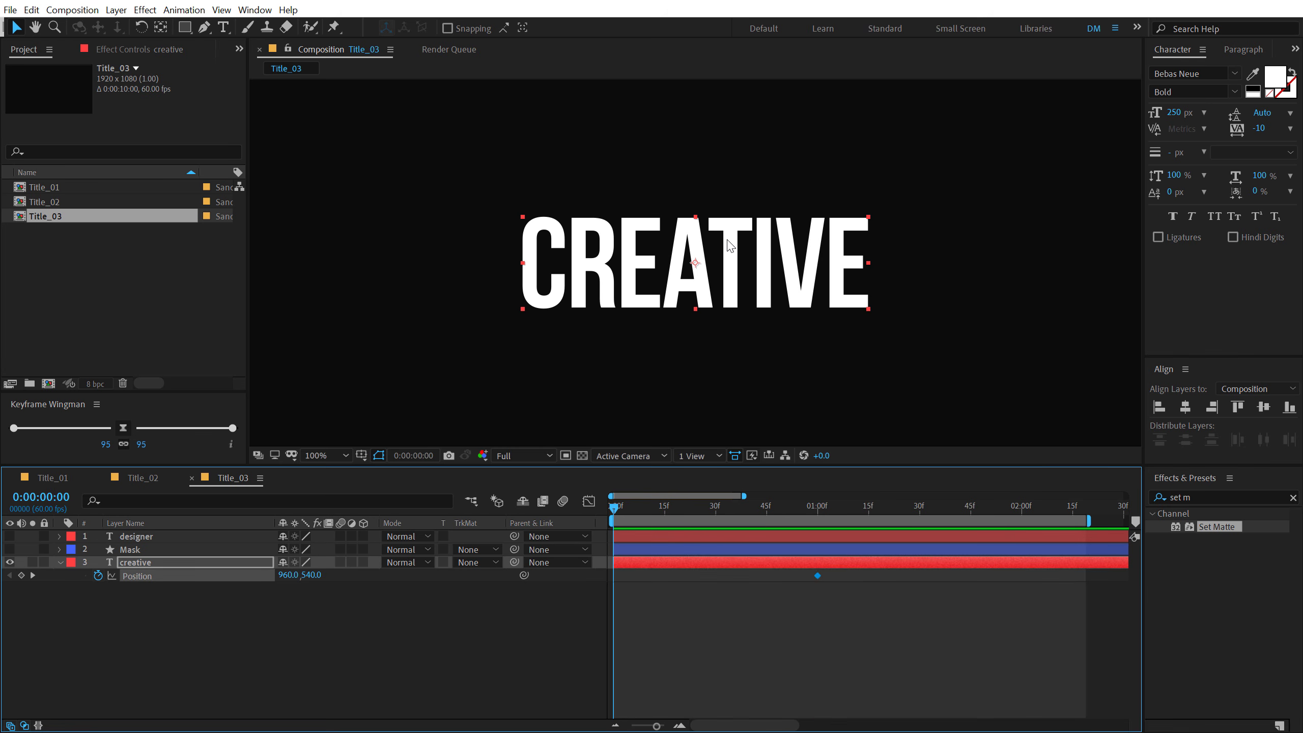
left_click_drag(691, 267, 692, 374)
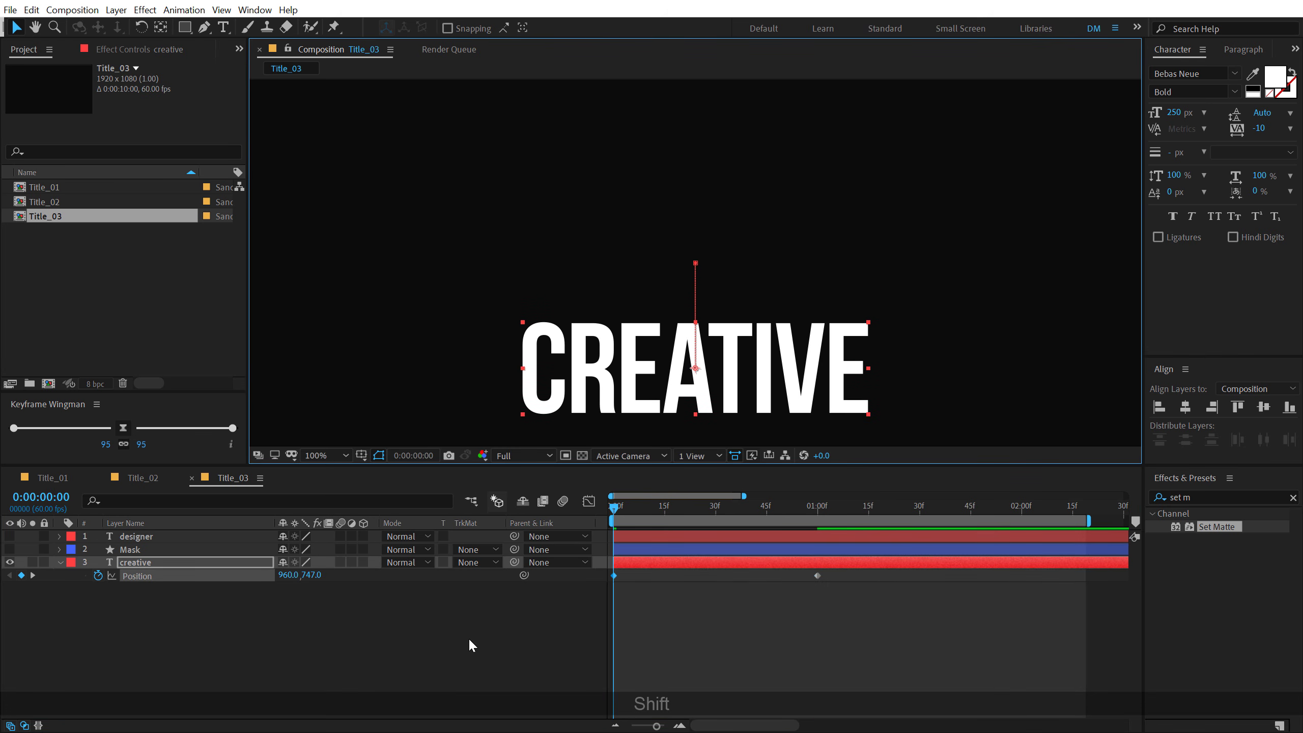
- At the 1-second mark, draw a rectangle wider than the creative text as a separate shape layer directly beneath it
left_click_drag(636, 505, 818, 517)
left_click(211, 655)
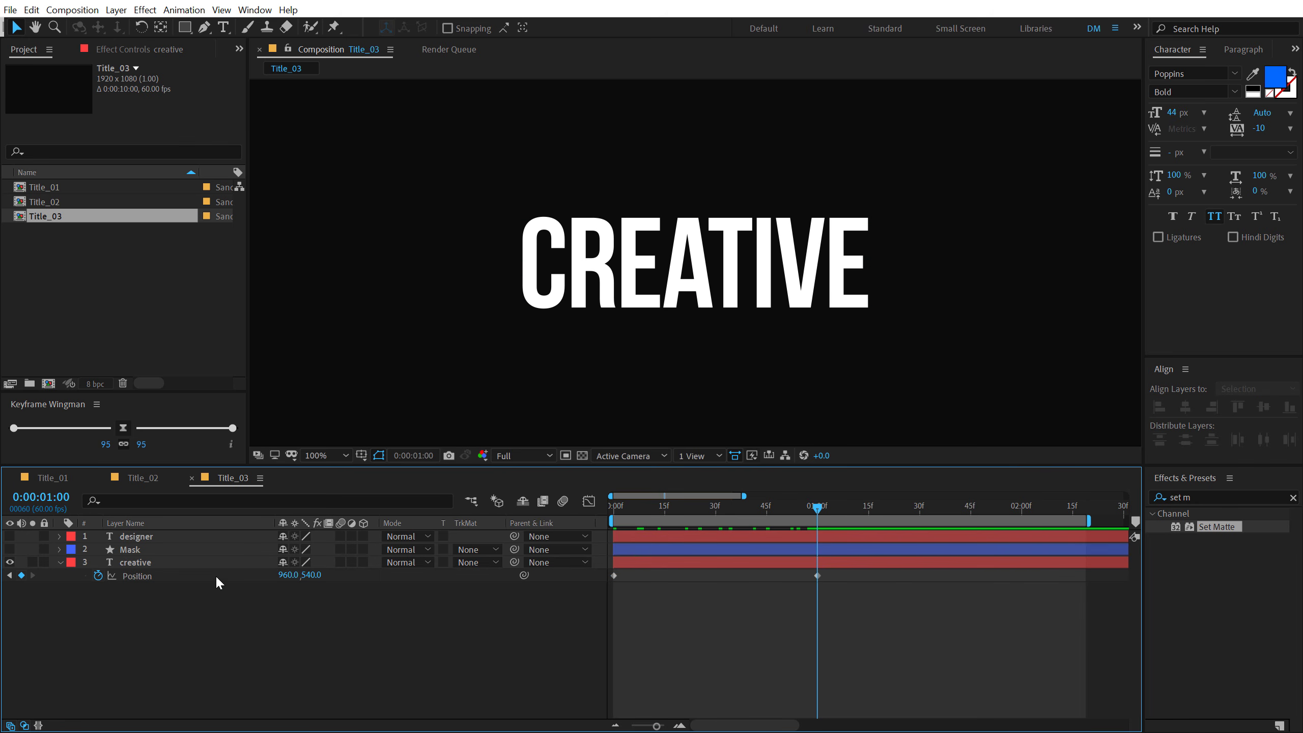
left_click(185, 27)
mouse_move(430, 312)
left_mouse_down()
mouse_move(538, 355)
mouse_move(944, 399)
mouse_move(971, 438)
left_mouse_up()
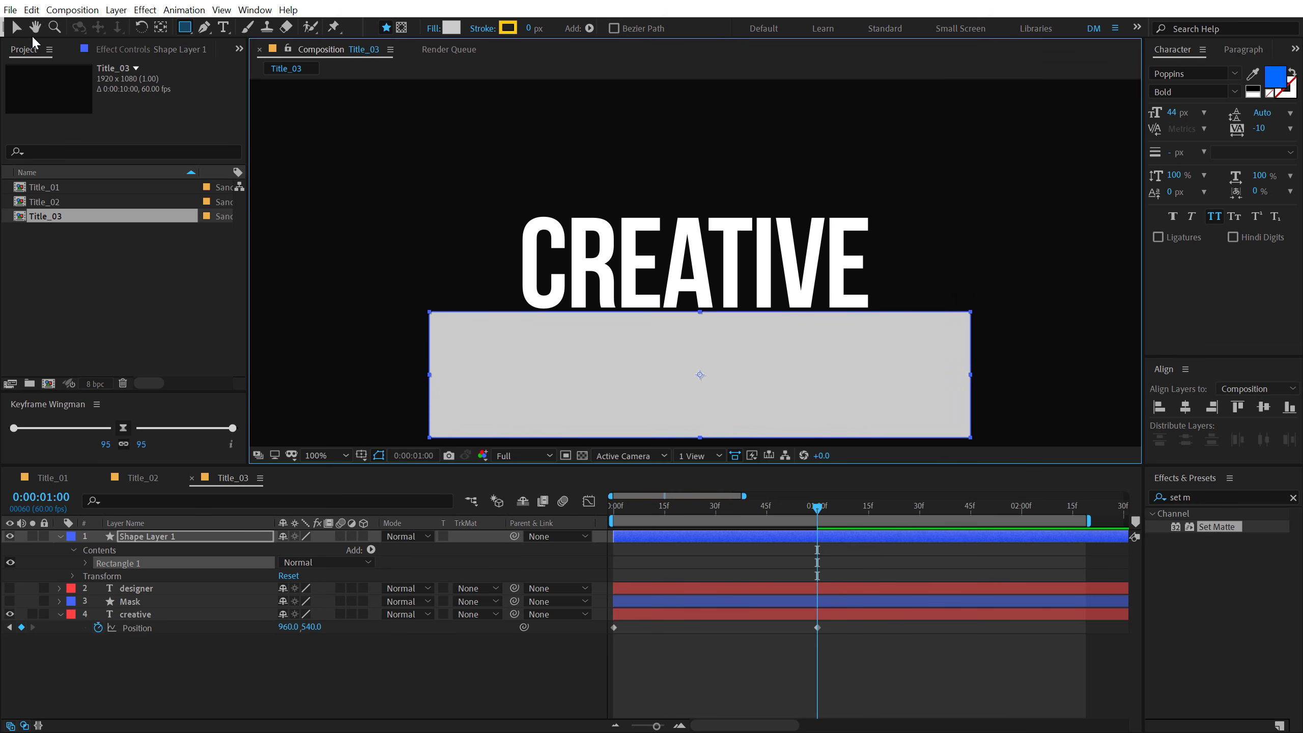
left_click(16, 27)
- Rename the new rectangle shape layer Text Mask
left_click(155, 538)
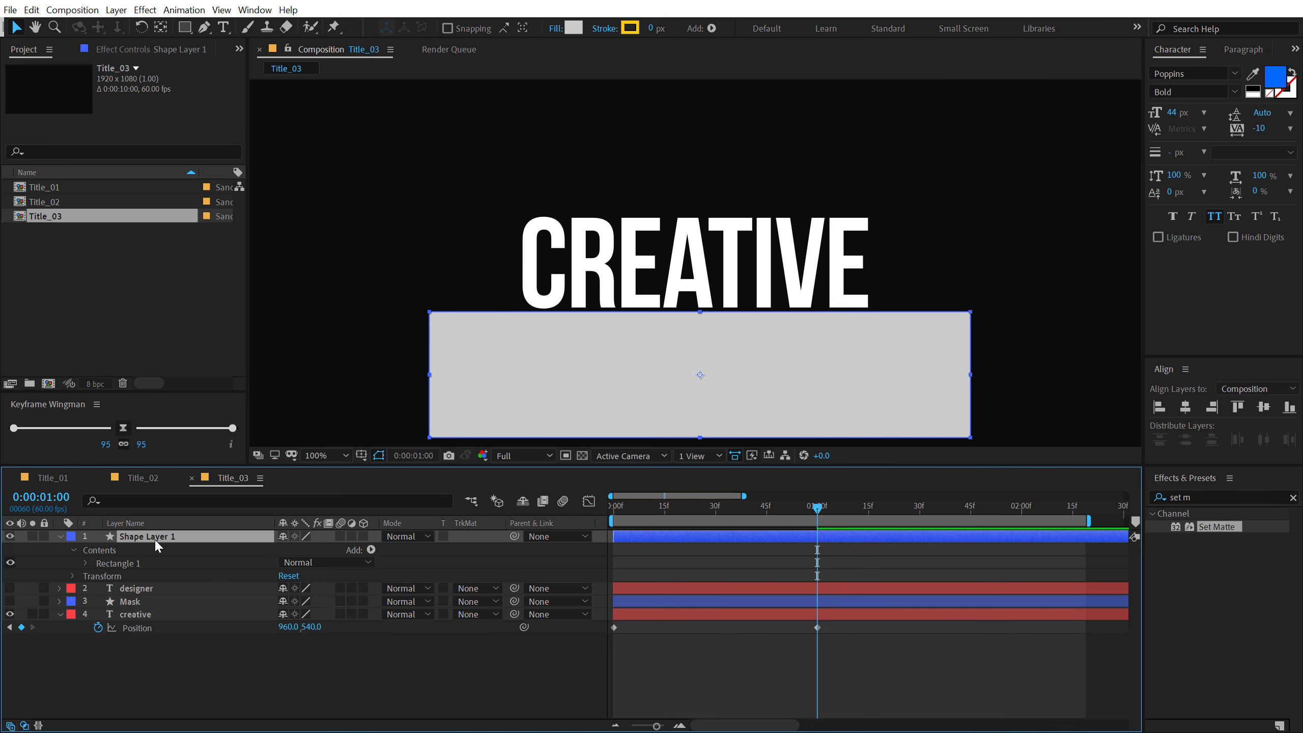
key("Return")
type("Tex")
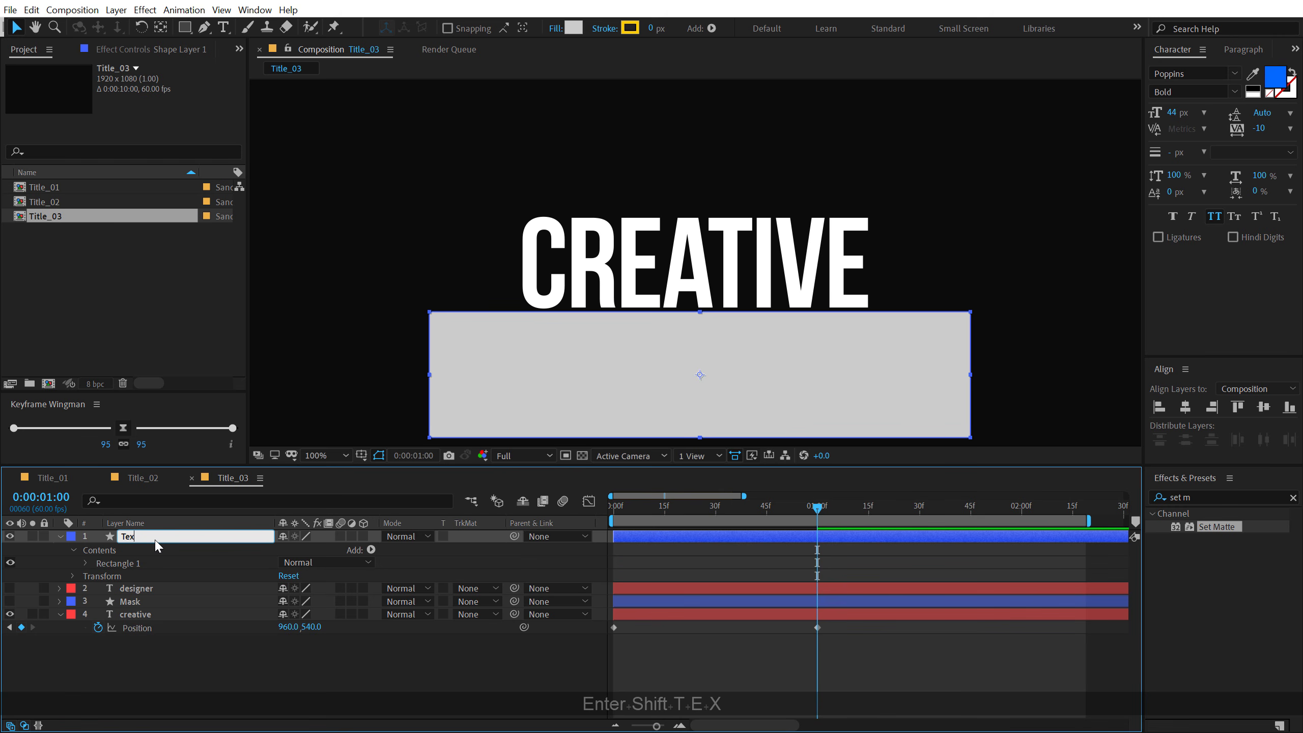
type("t Mask")
key("Return")
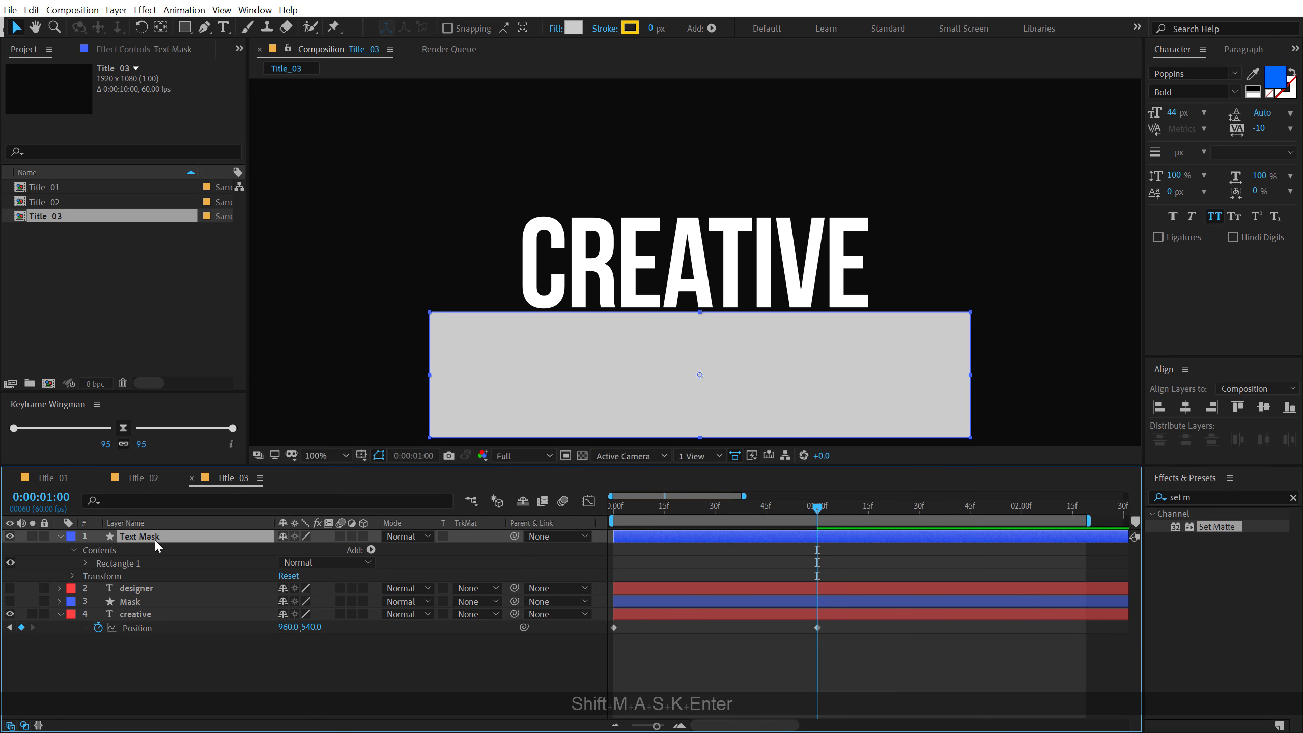
- Move Text Mask directly above the creative layer, set creative's track matte to Alpha Inverted from Text Mask, and preview the reveal
left_click(59, 537)
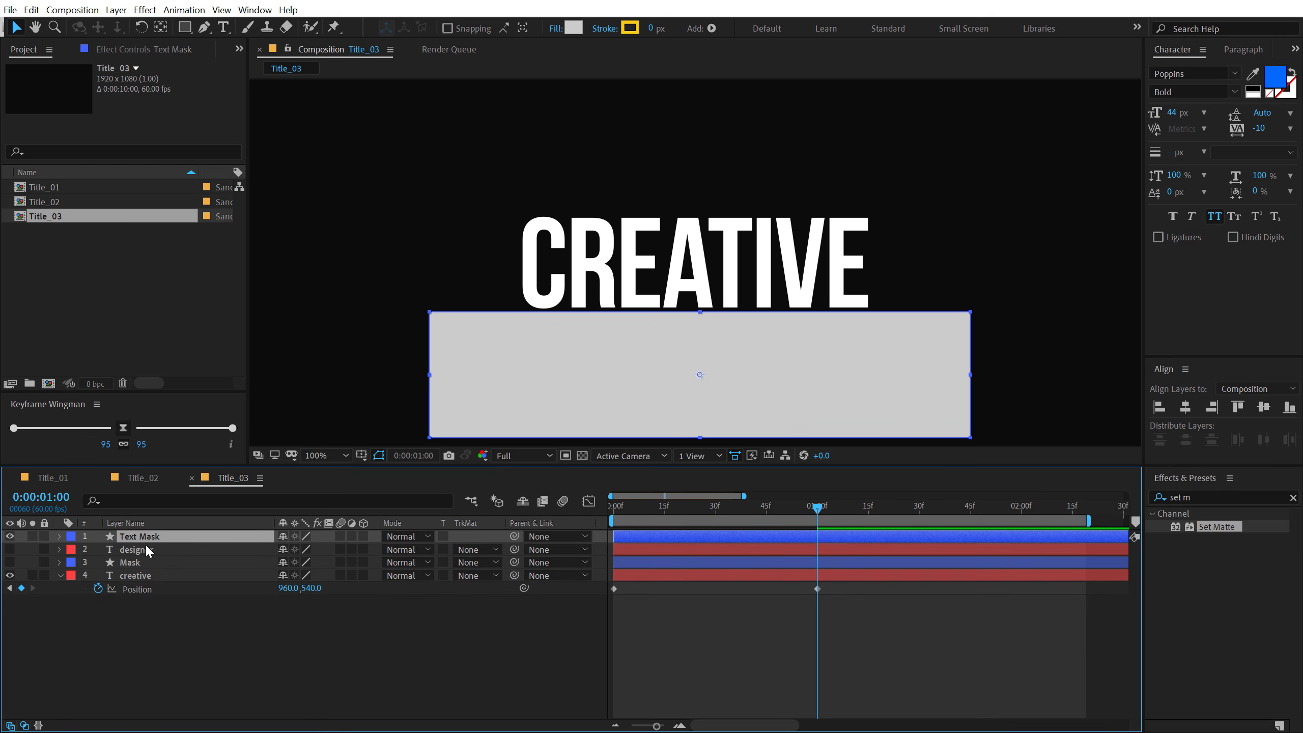
left_click_drag(146, 547, 145, 574)
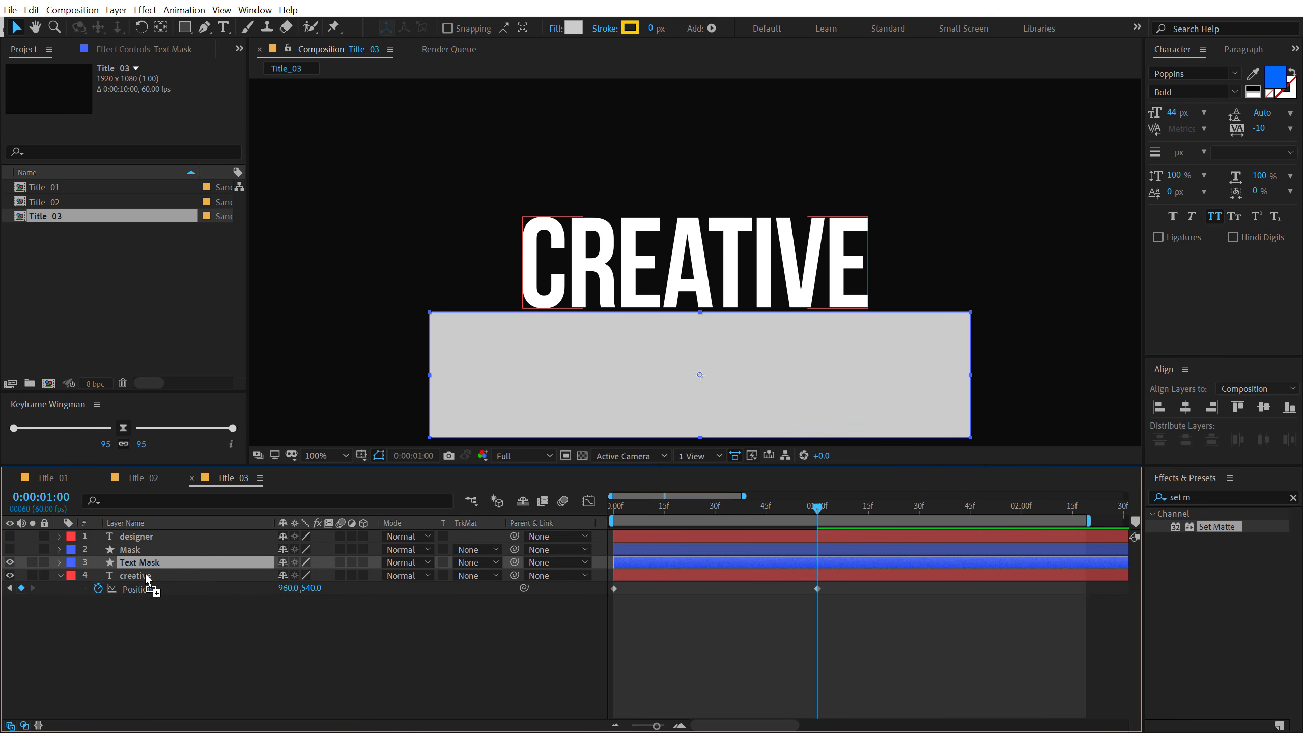
left_click(137, 575)
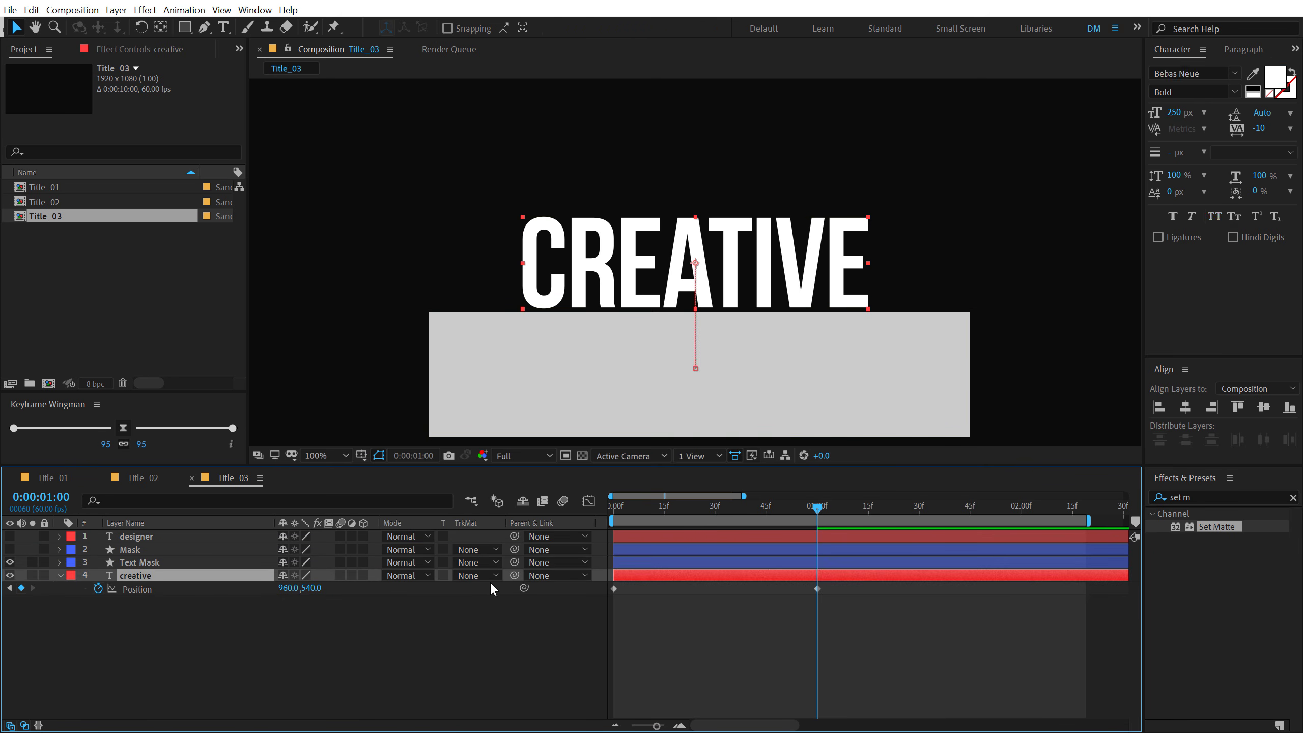
left_click(491, 576)
left_click(508, 628)
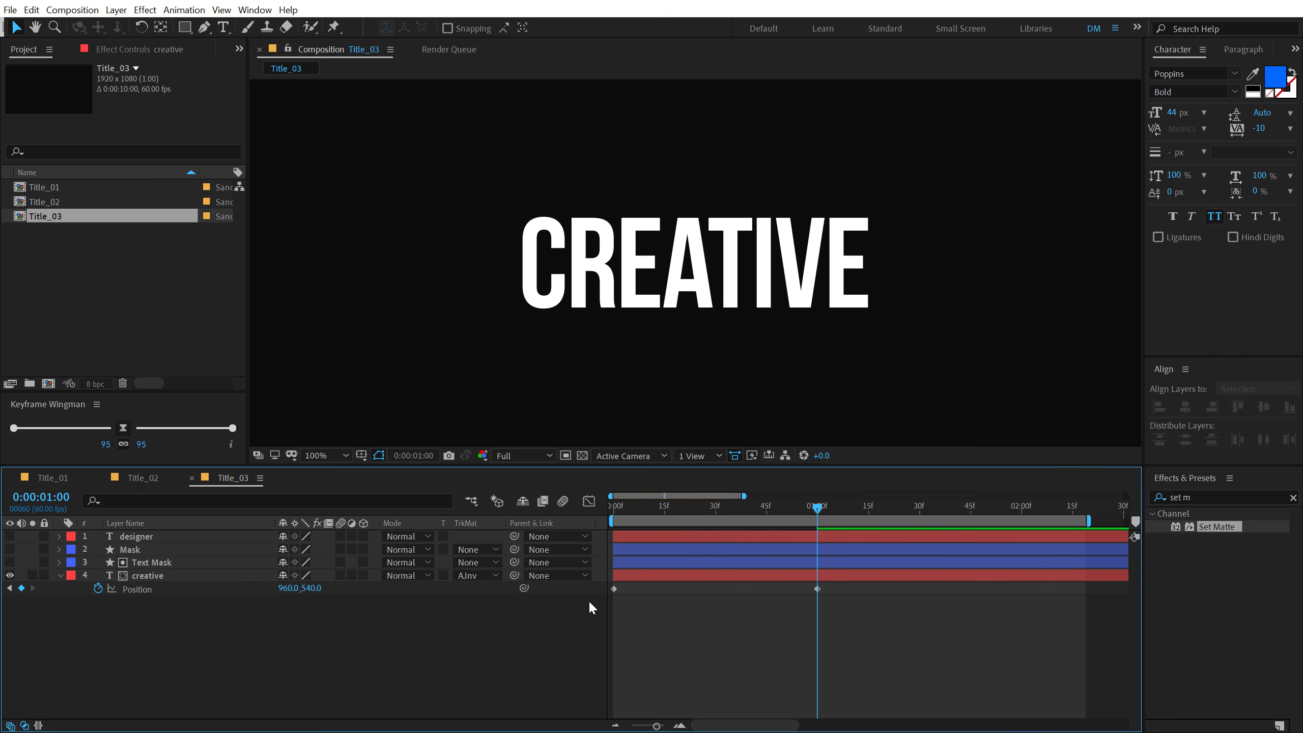
left_click_drag(772, 501, 729, 520)
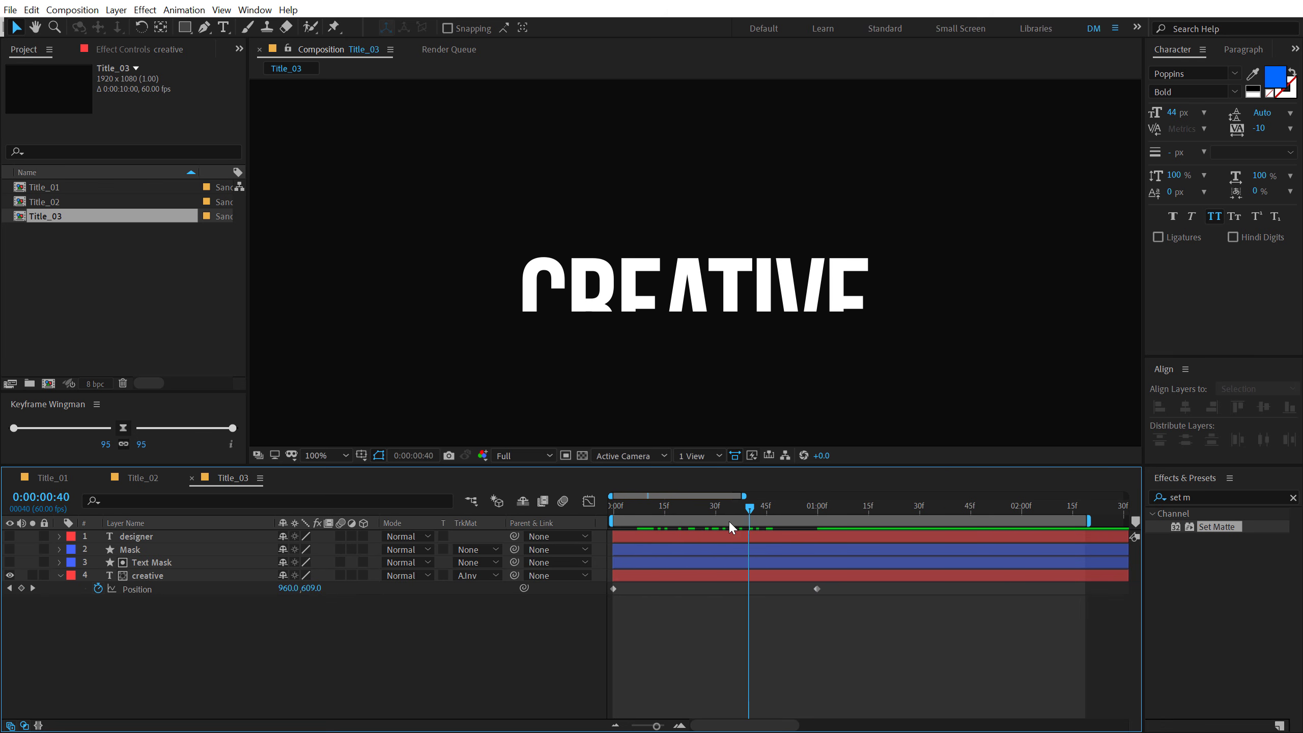
key("Home")
left_click_drag(618, 545, 817, 534)
key("u")
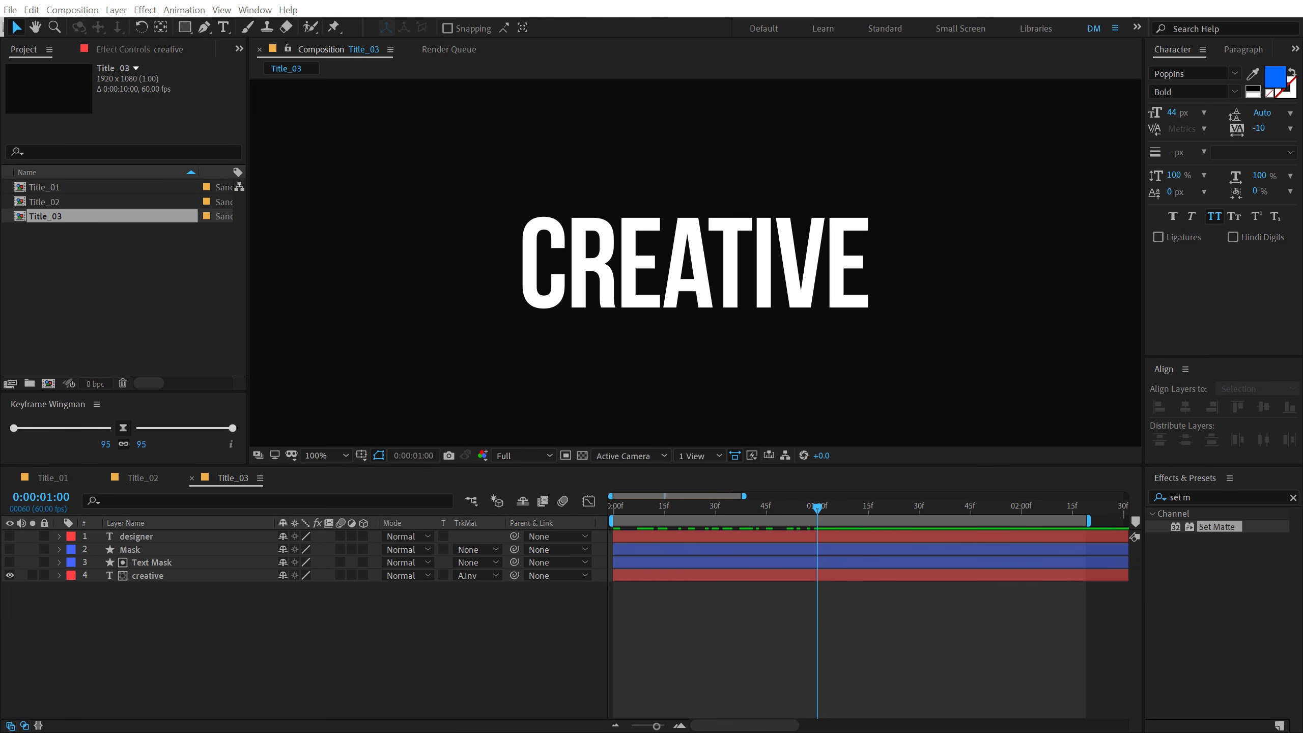
- Show the Mask layer and give it a 100% Scale keyframe at 1:45
left_click(9, 550)
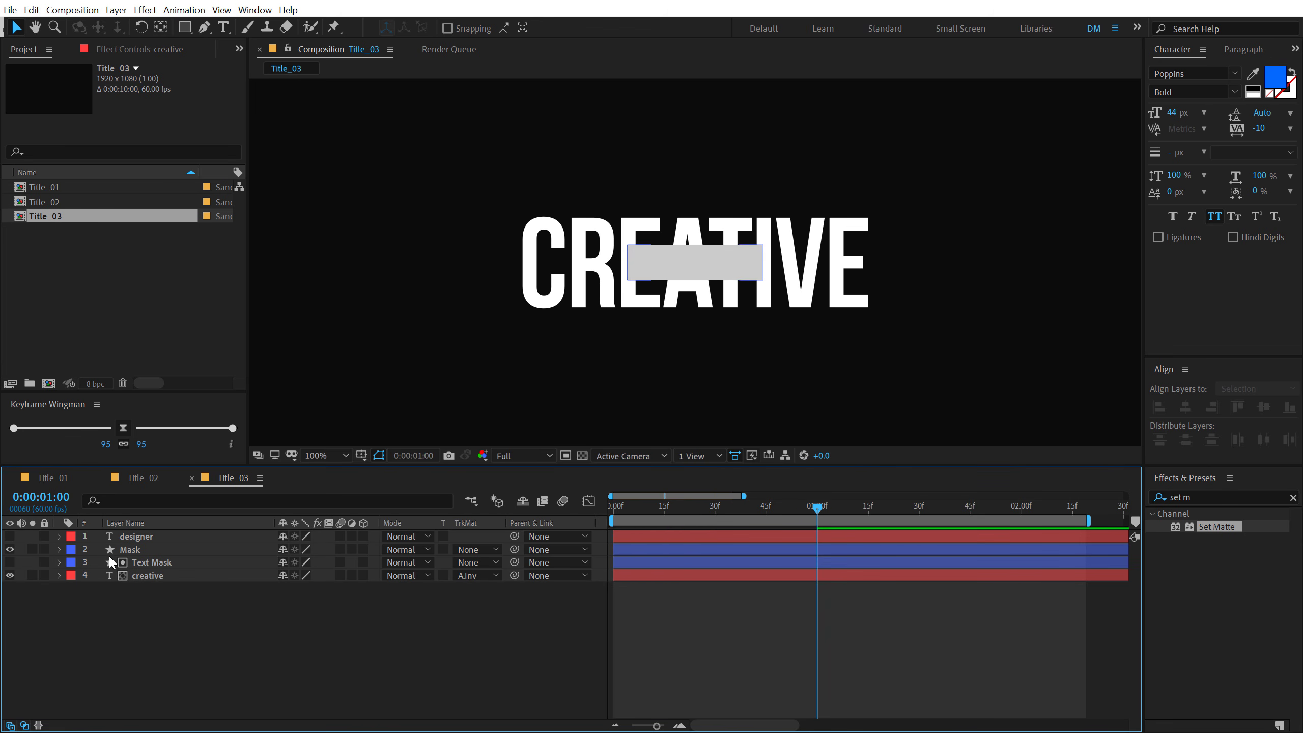
left_click(128, 551)
key("s")
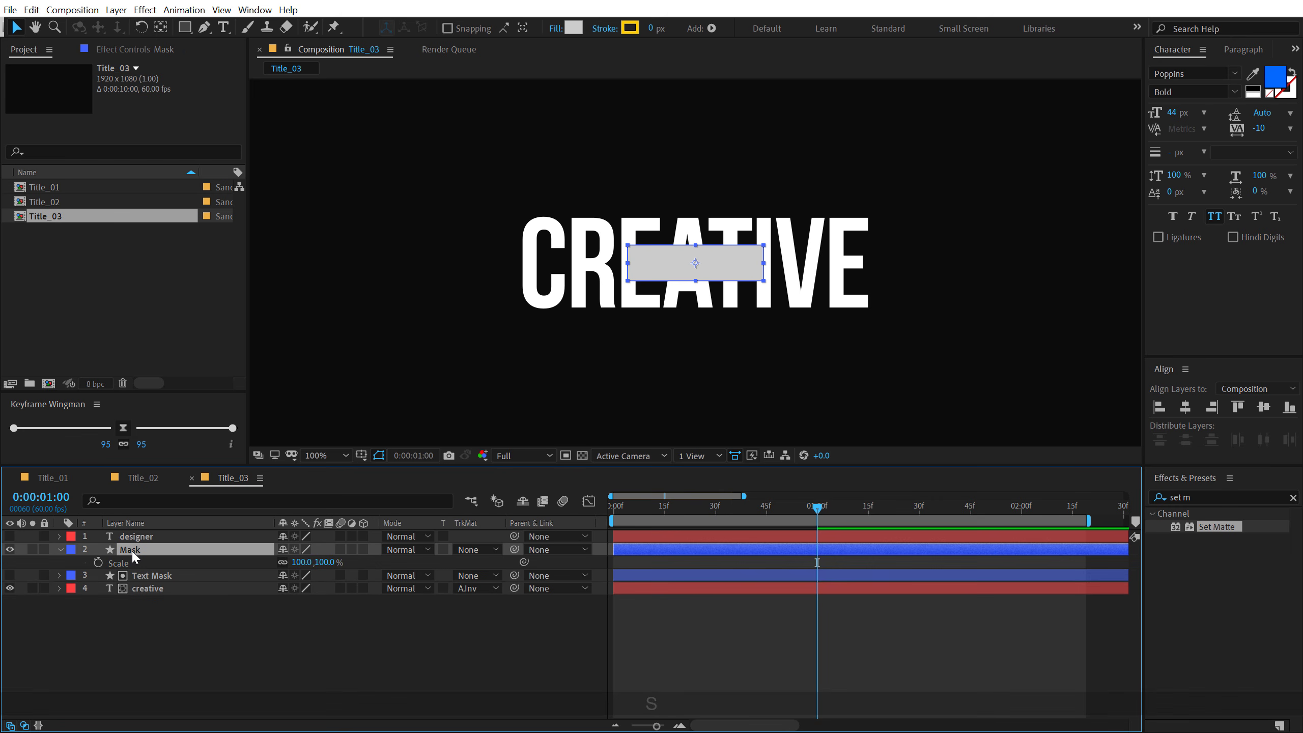
left_click(97, 563)
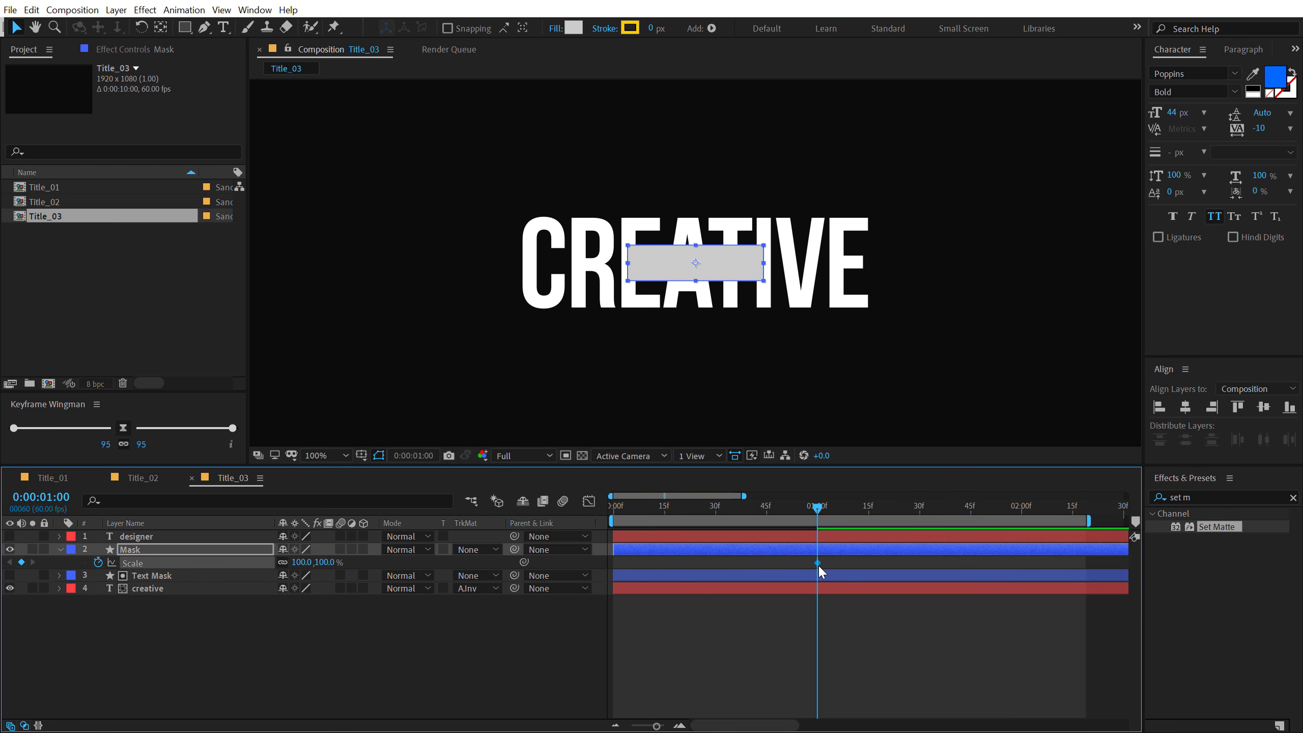
left_click_drag(818, 564, 971, 560)
- Unlink the Mask layer's Scale and set it to 0% wide and 100% high at 1:00
left_click(283, 562)
left_click_drag(300, 563, 292, 565)
left_click(297, 562)
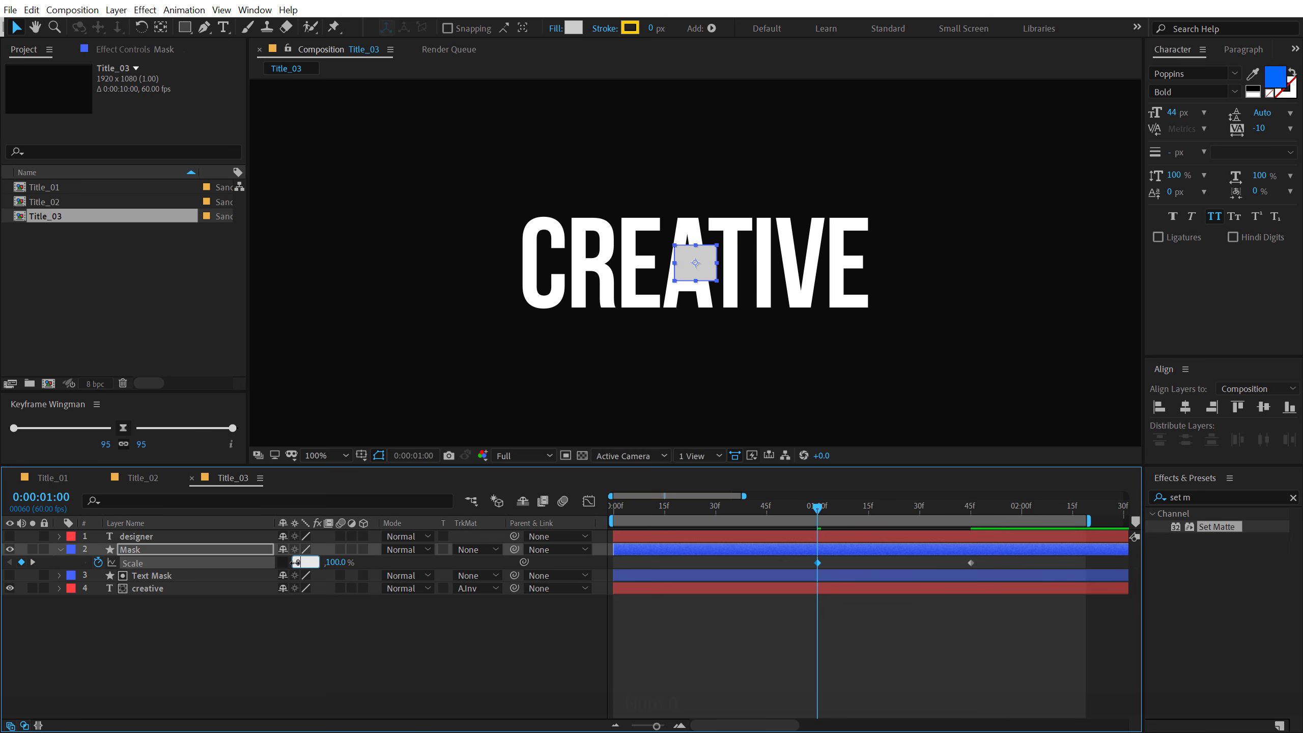
type("0")
key("Return")
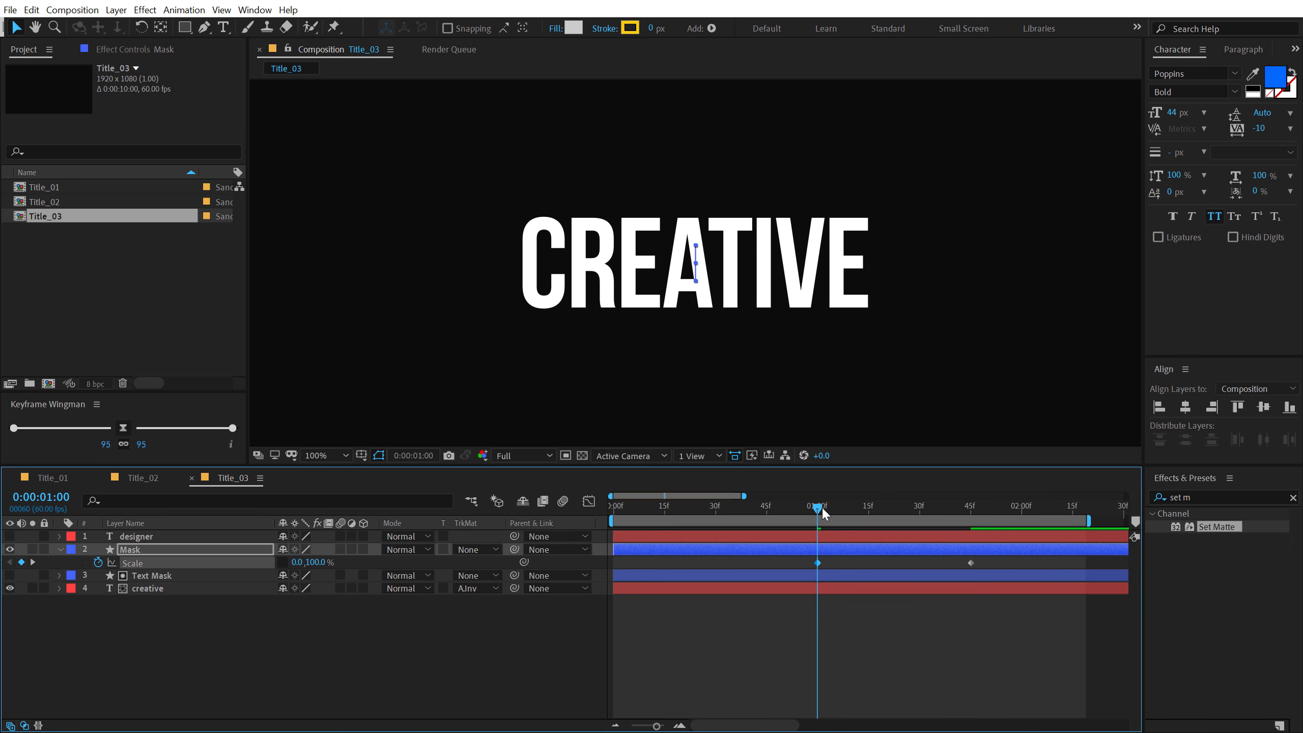
left_click_drag(822, 506, 934, 508)
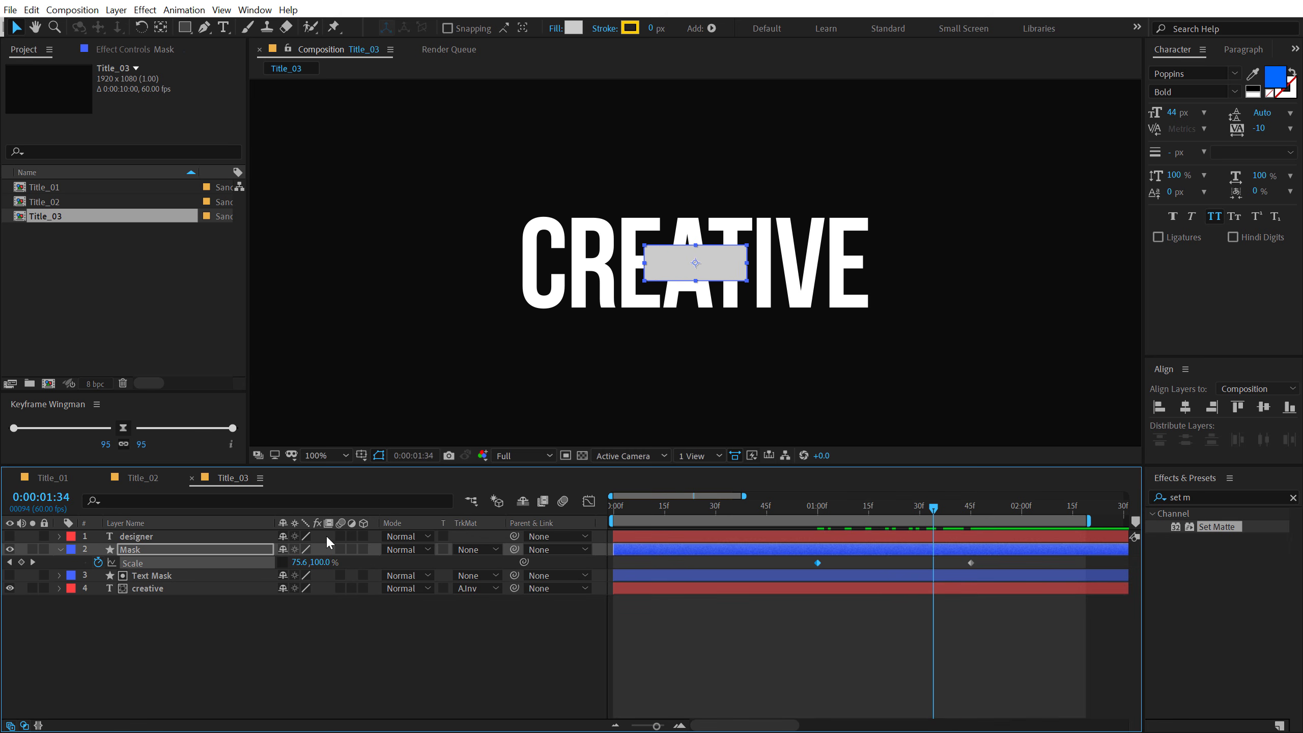
- Apply Set Matte to the creative layer with the Mask layer as an inverted matte, and hide the Mask layer
left_click(153, 577)
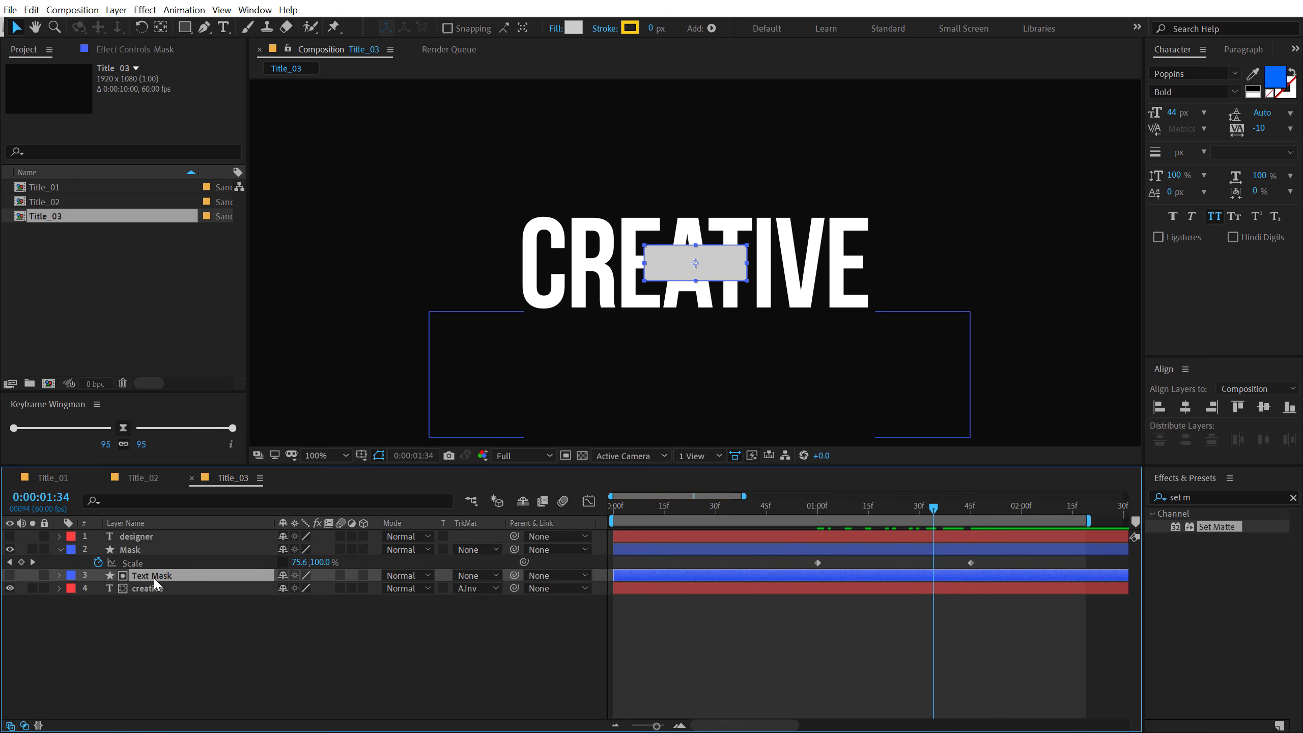
left_click(153, 588)
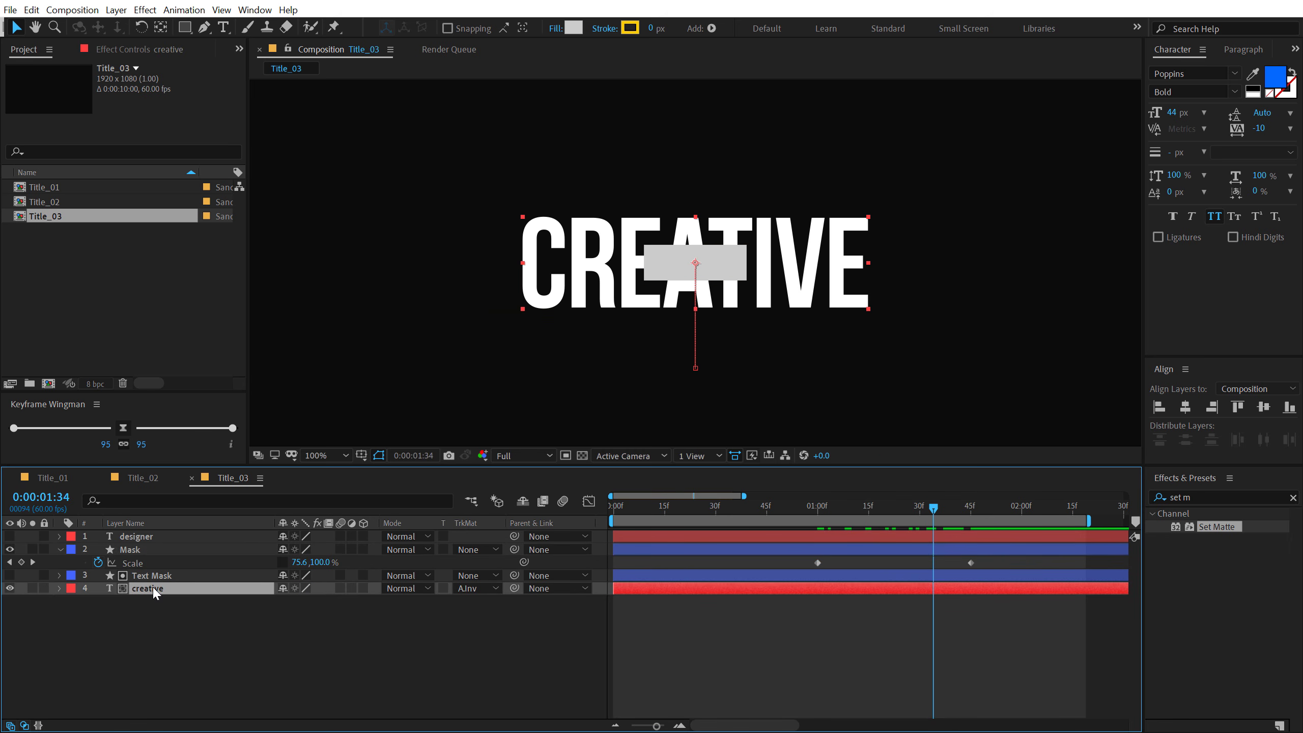
double_click(1215, 528)
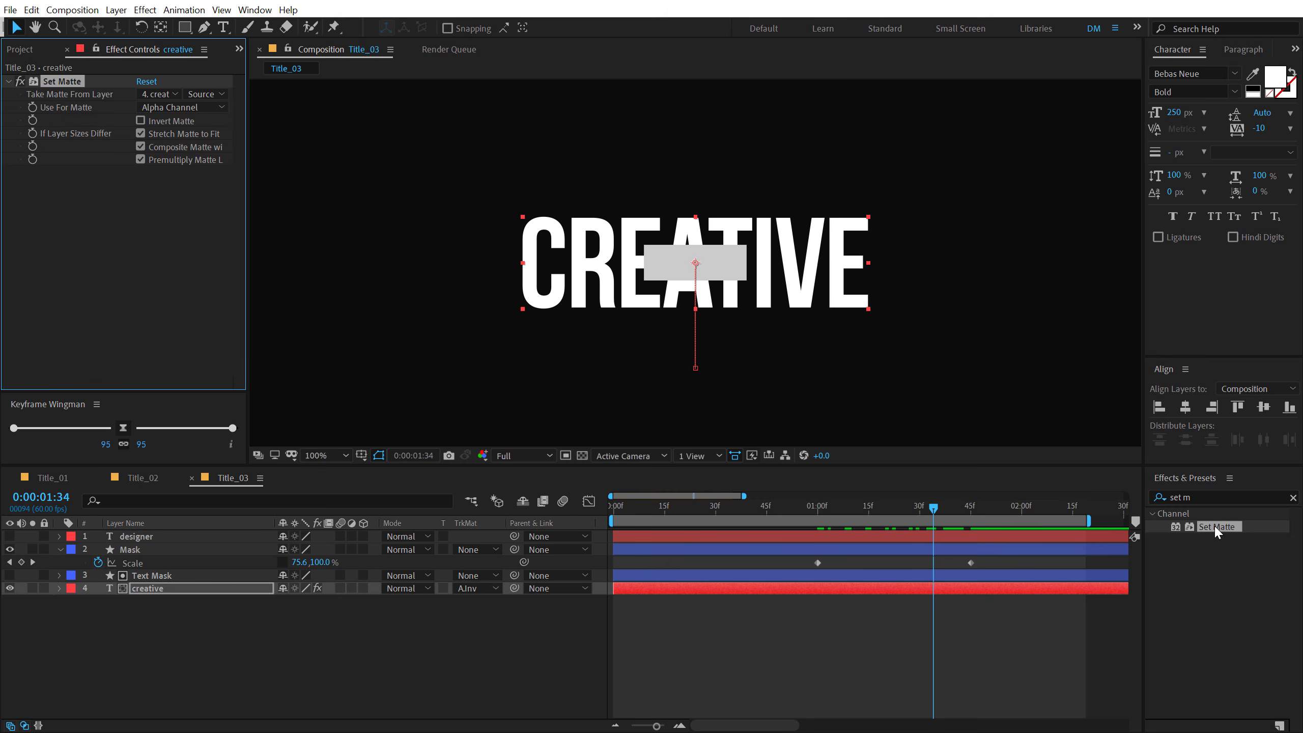
left_click(159, 94)
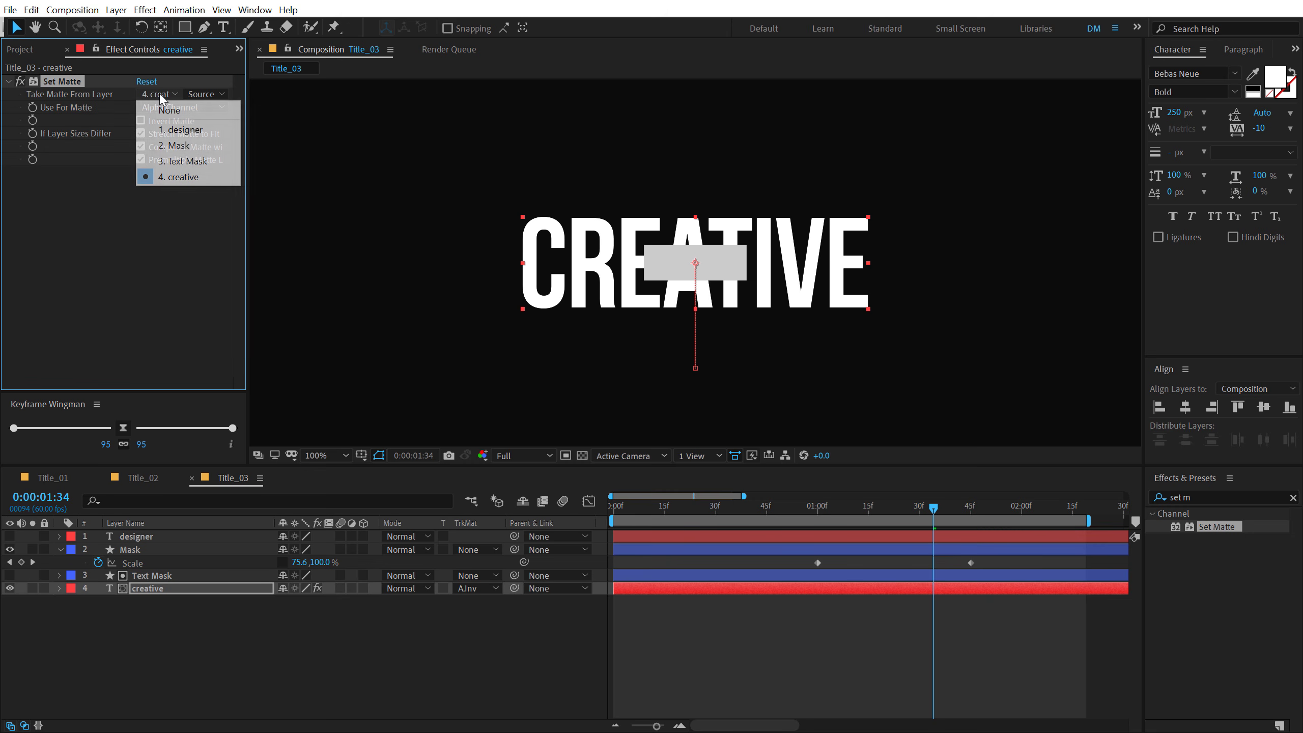
left_click(185, 143)
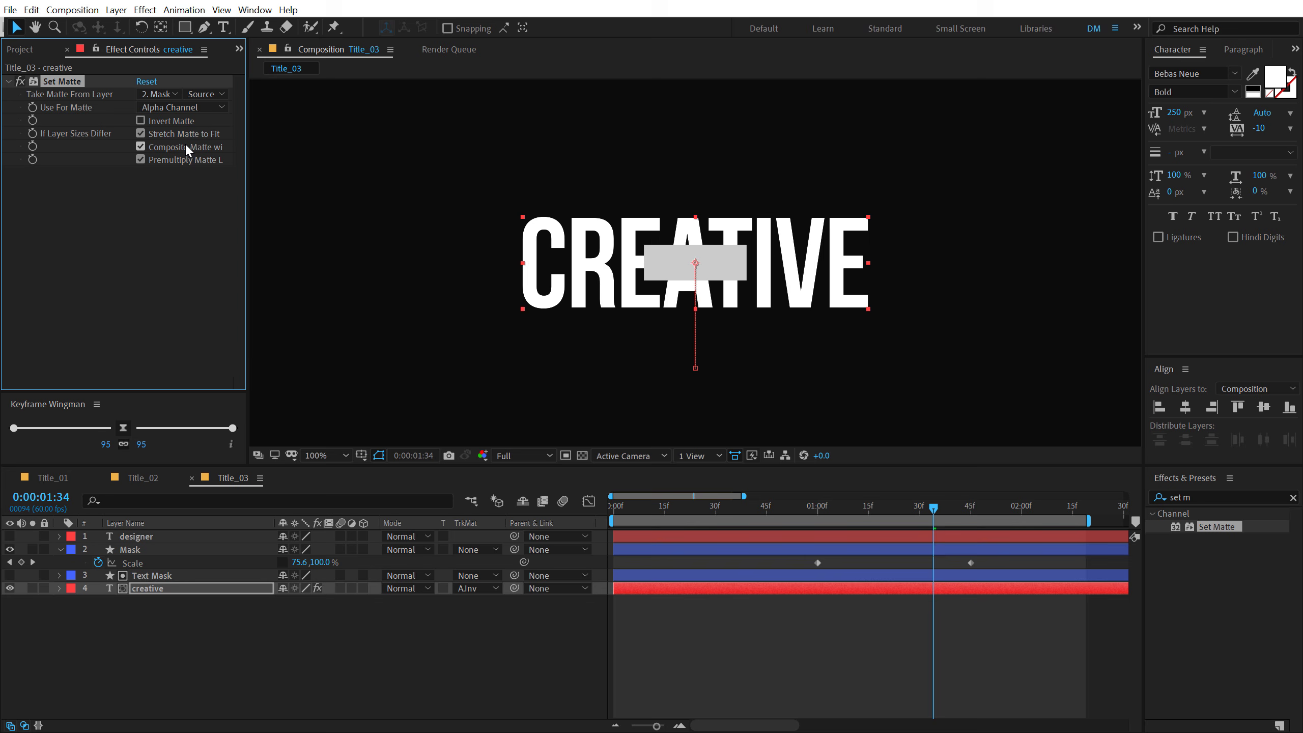
left_click(141, 121)
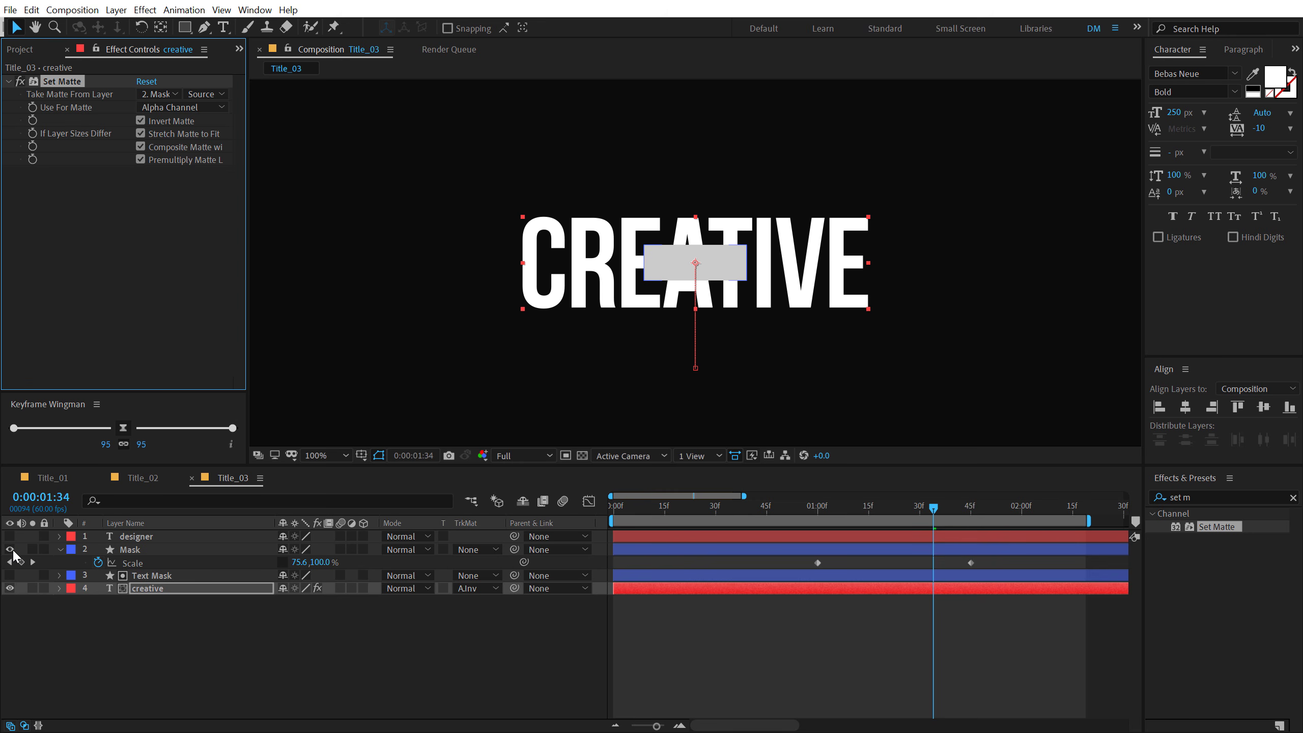
left_click(10, 549)
left_click(416, 686)
left_click(837, 507)
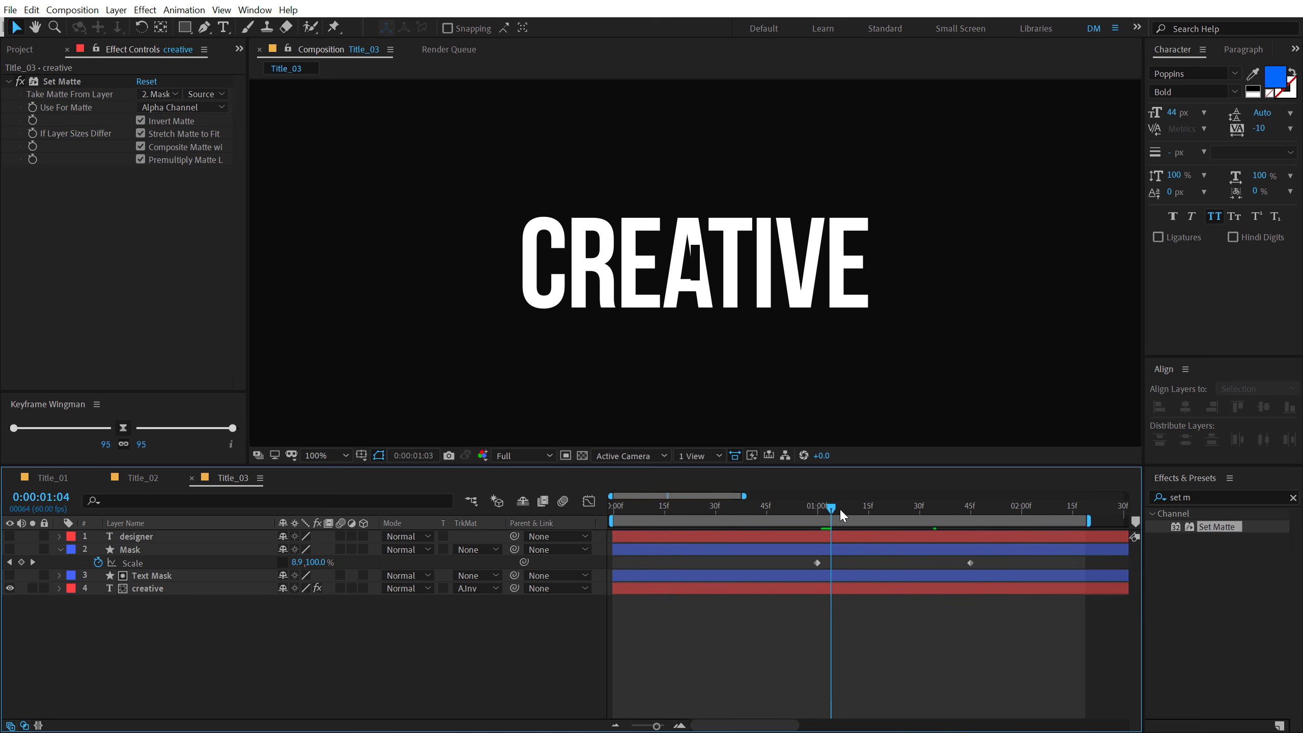
left_click_drag(839, 507, 969, 517)
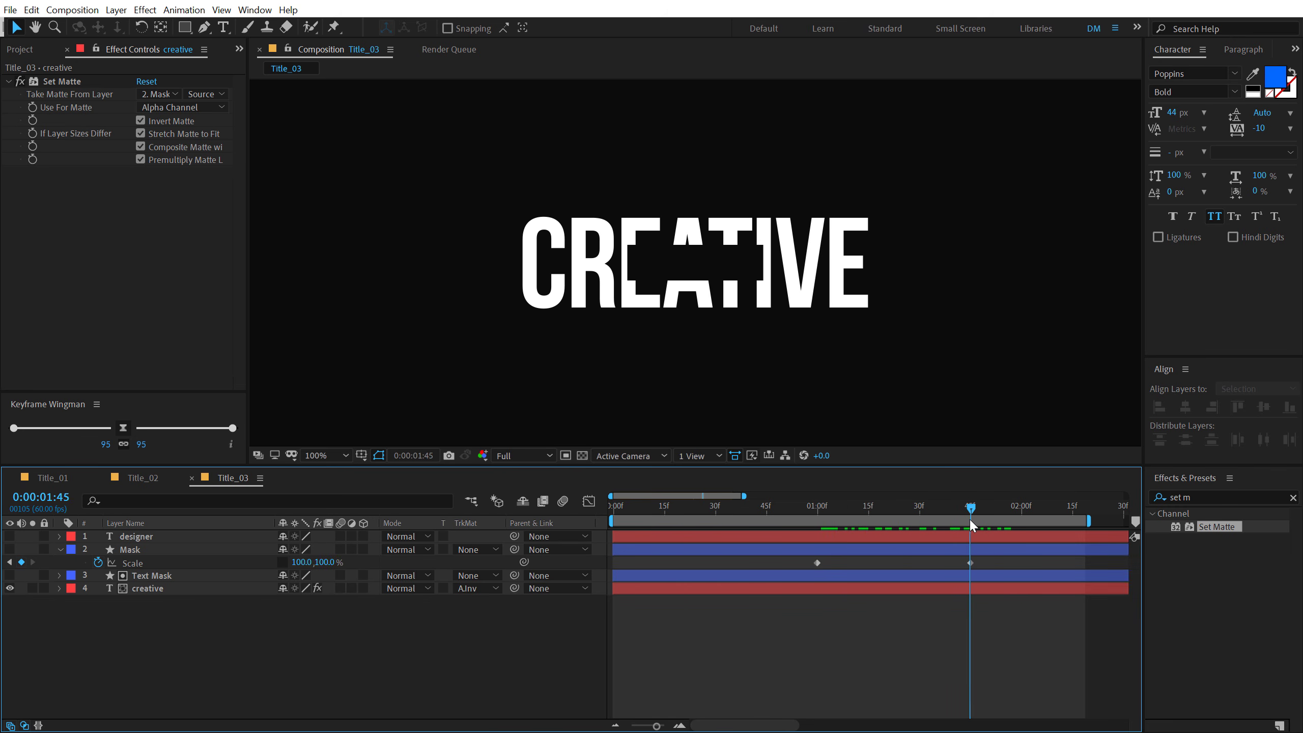
left_click(129, 550)
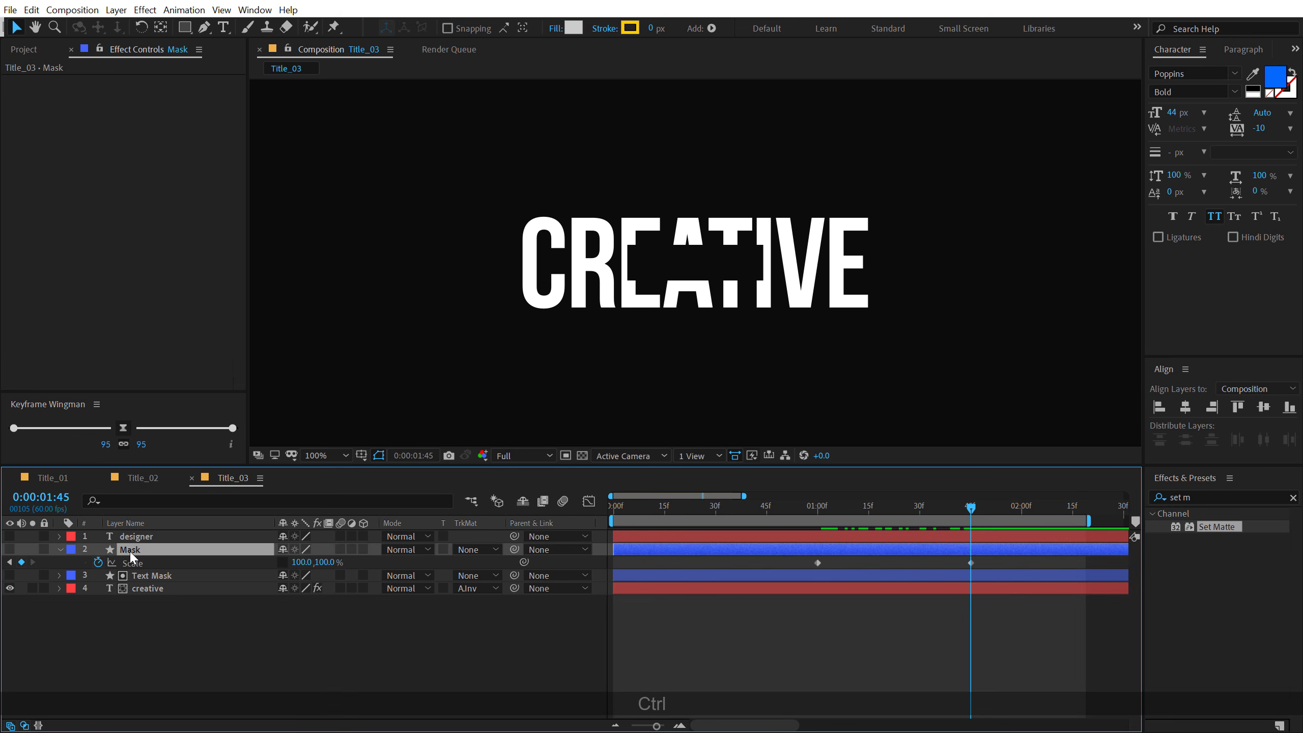
key("ctrl+d")
key("ctrl+z")
- Show the designer layer, copy creative's Set Matte effect onto it, and turn off Invert Matte there
left_click(9, 536)
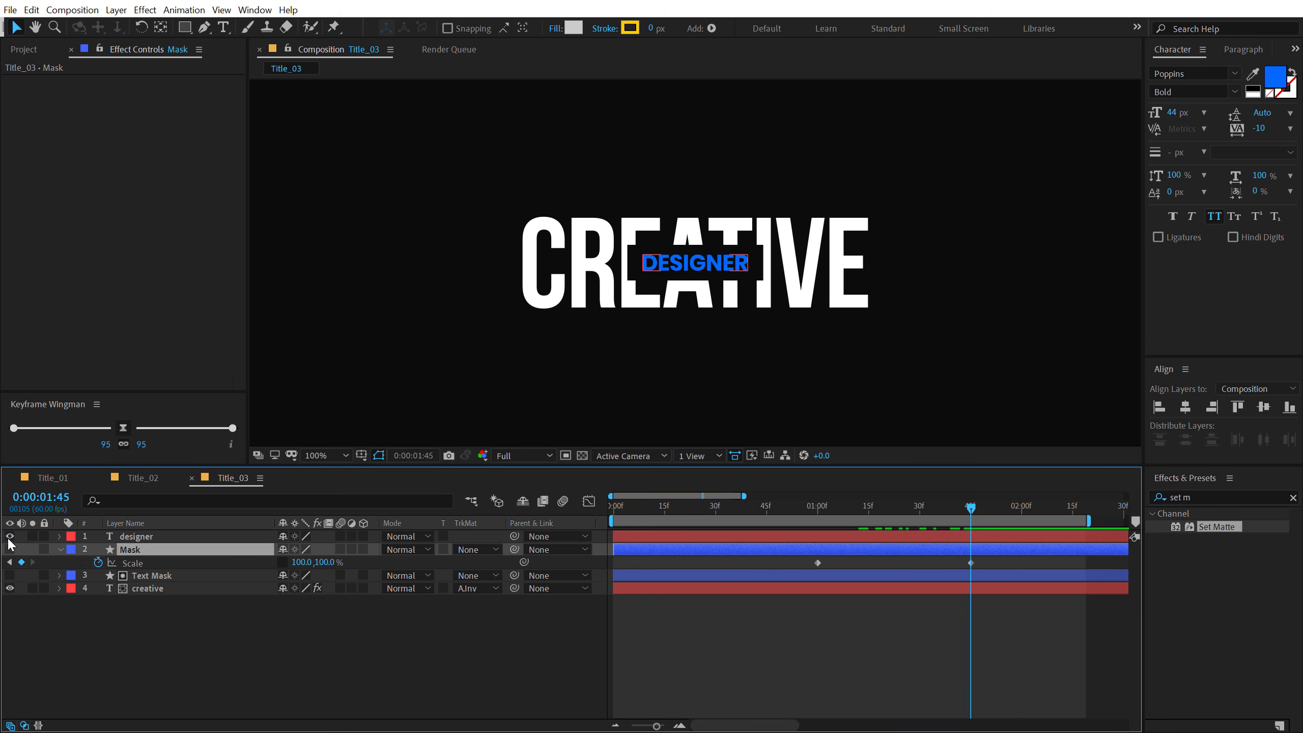
left_click(146, 536)
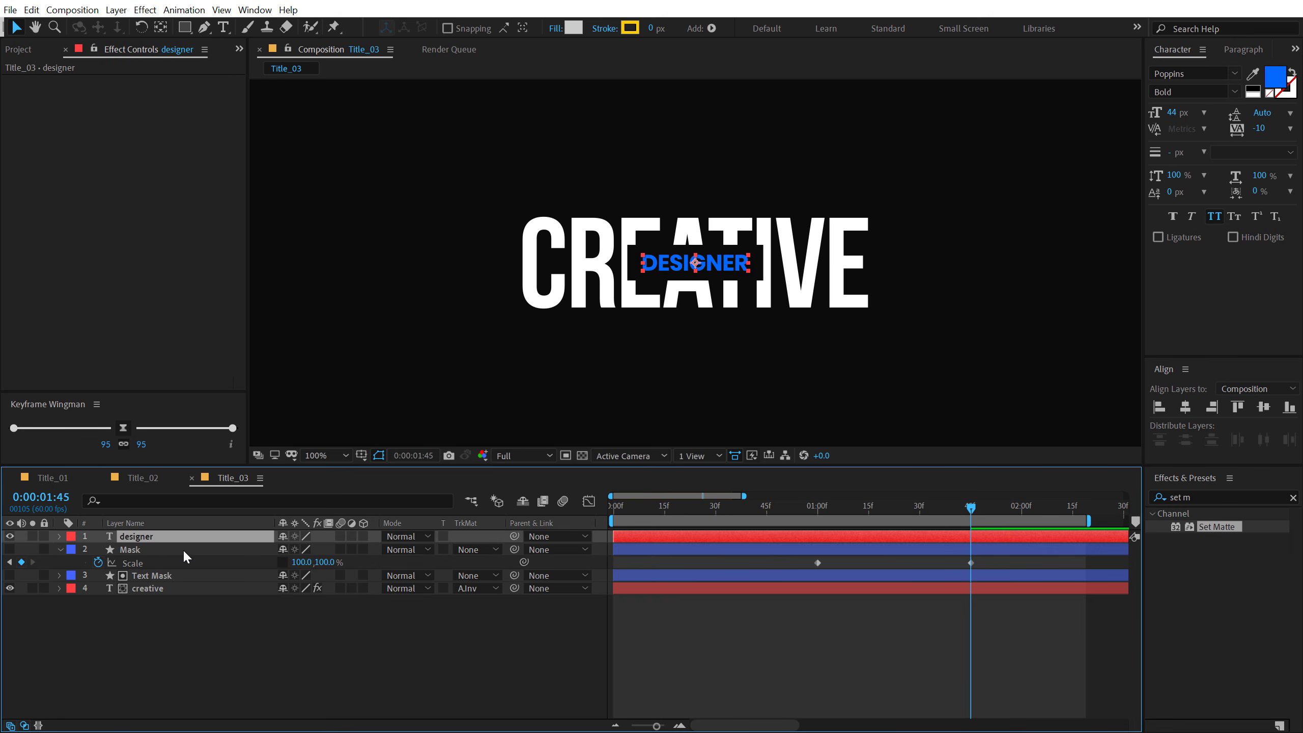
left_click(169, 588)
left_click(62, 81)
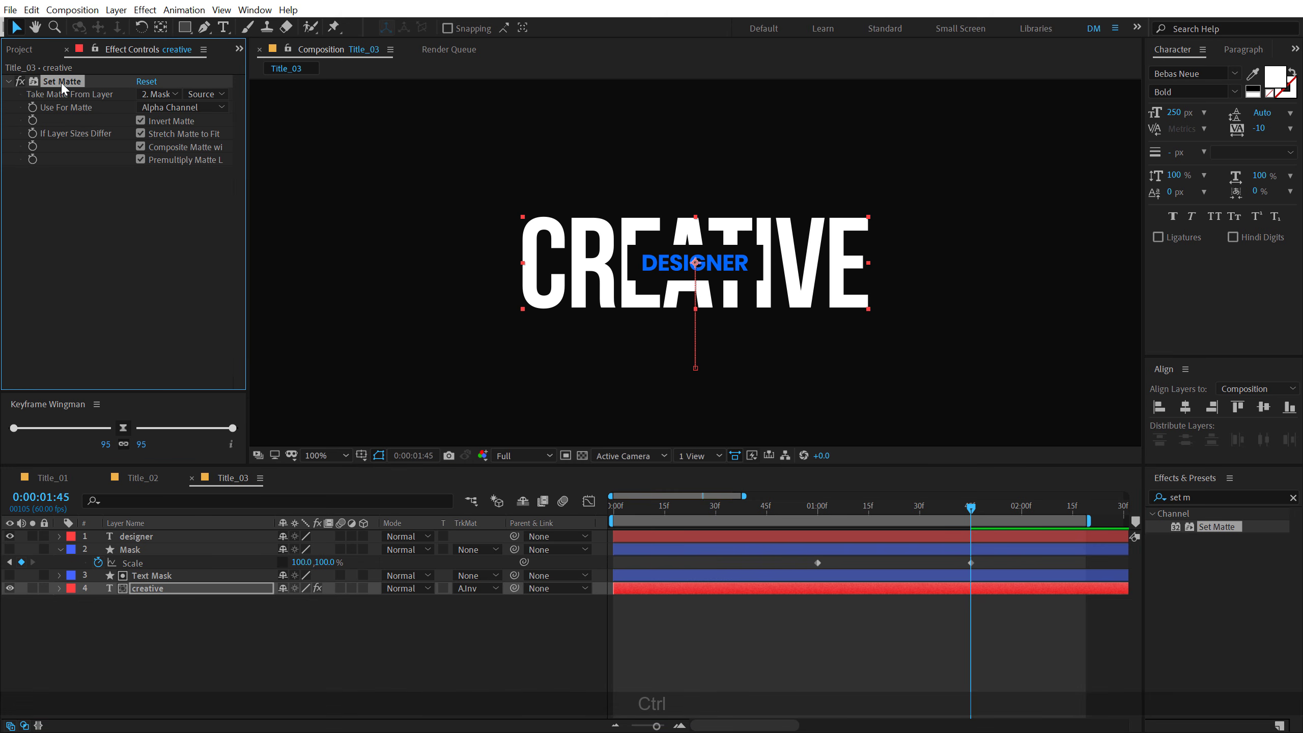
left_click(135, 534)
key("ctrl+v")
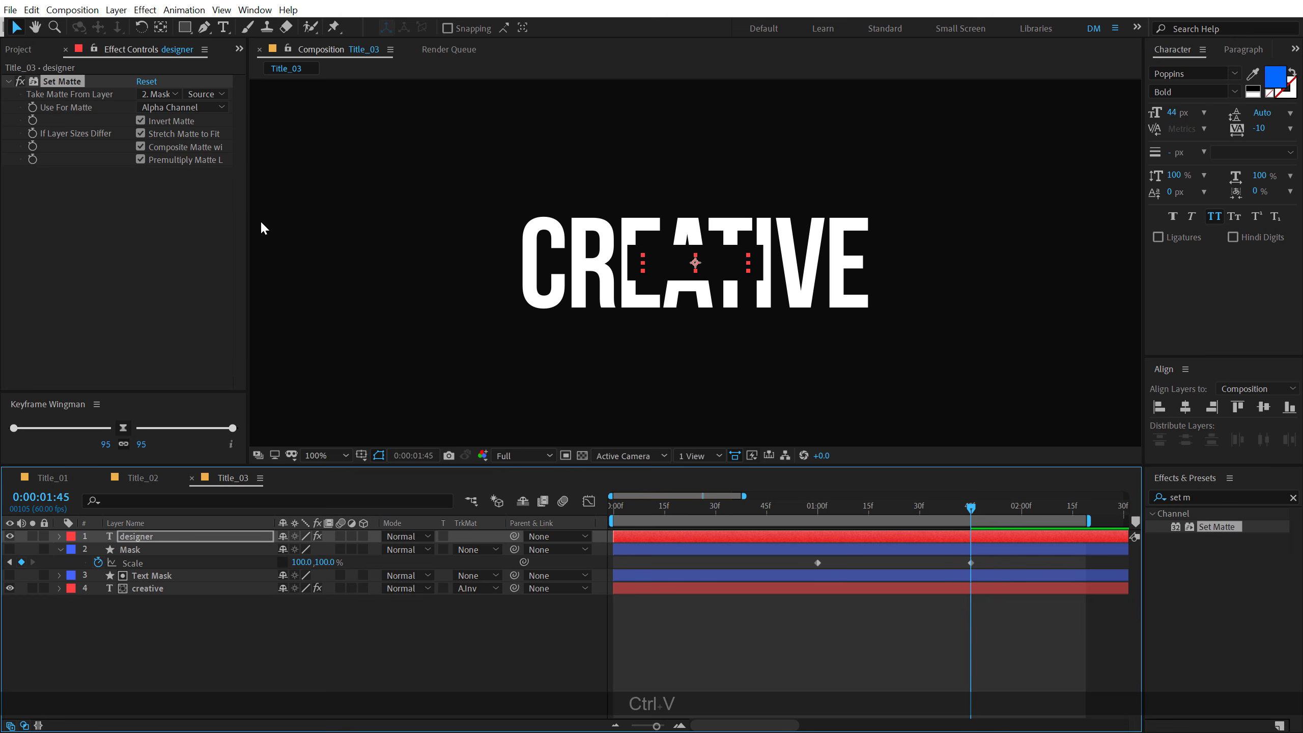
left_click(154, 94)
left_click(165, 140)
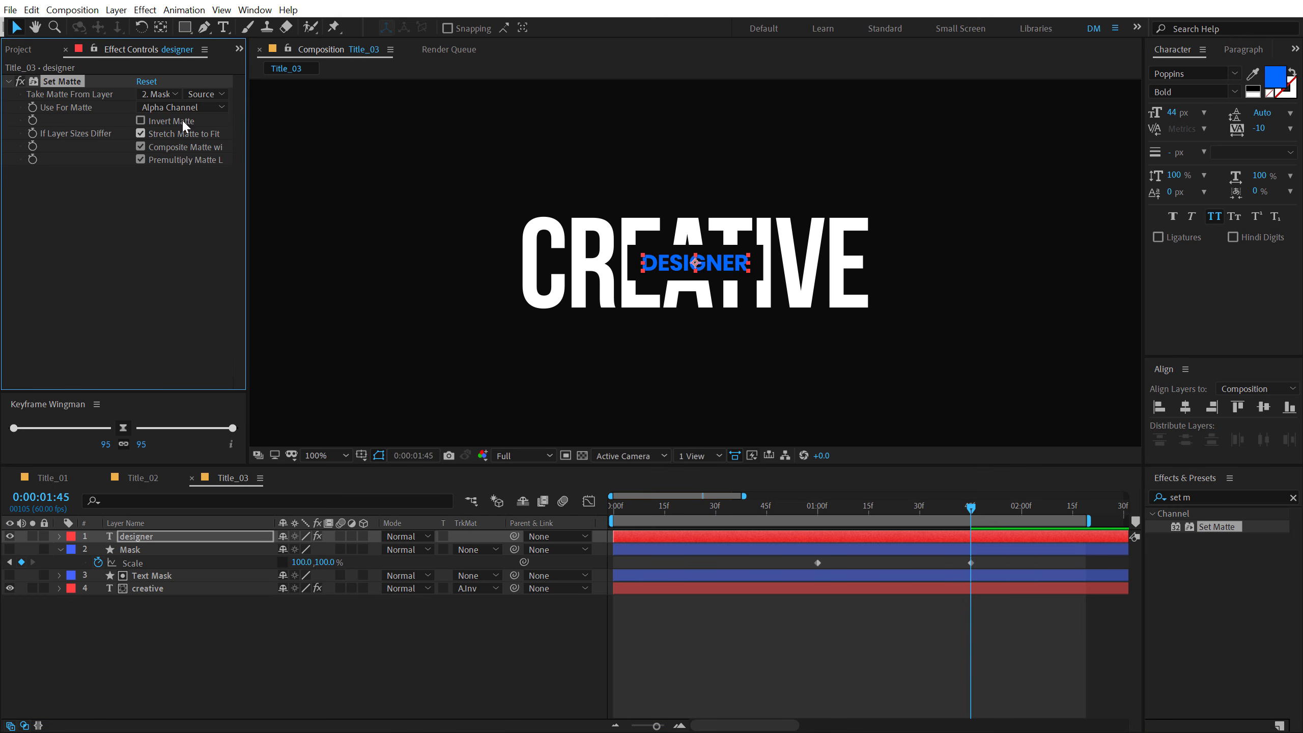
- Animate the designer layer's Position from 960, 498 at 1:00 to 960, 540 at 1:45 with two keyframes
left_click(144, 538)
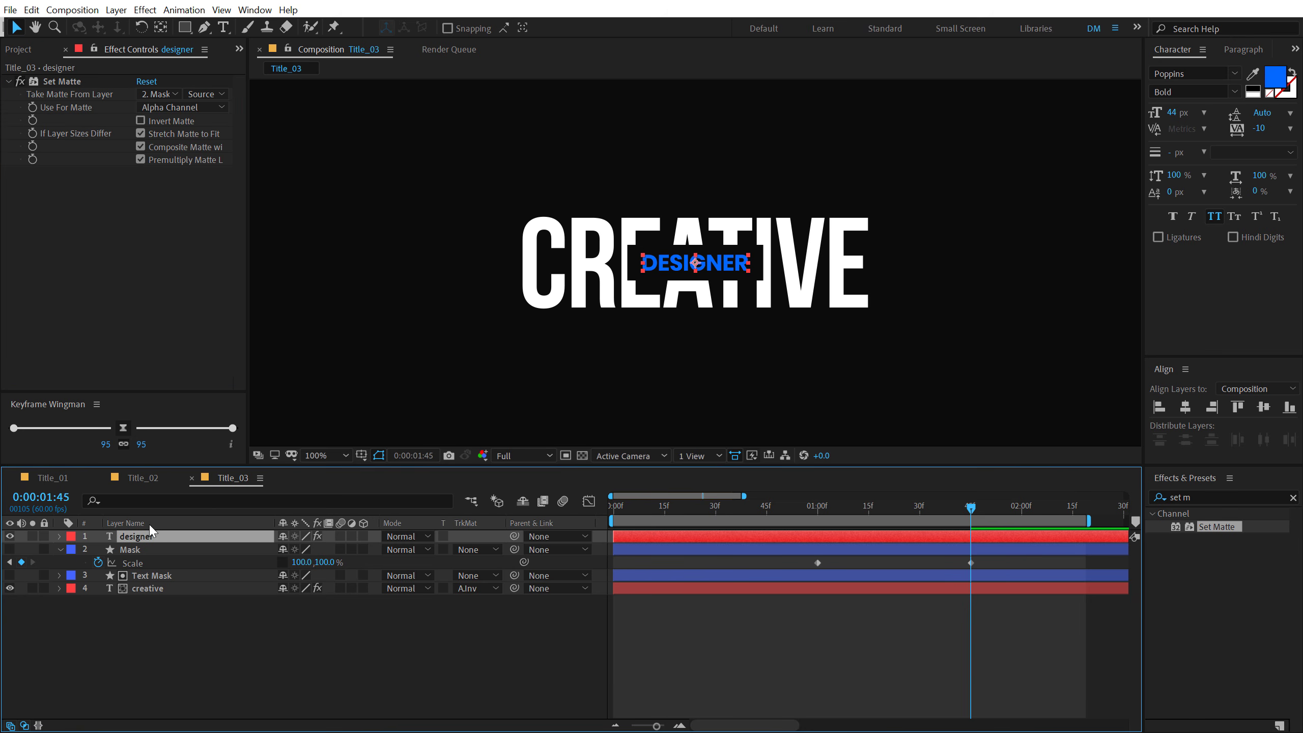
key("p")
left_click(97, 550)
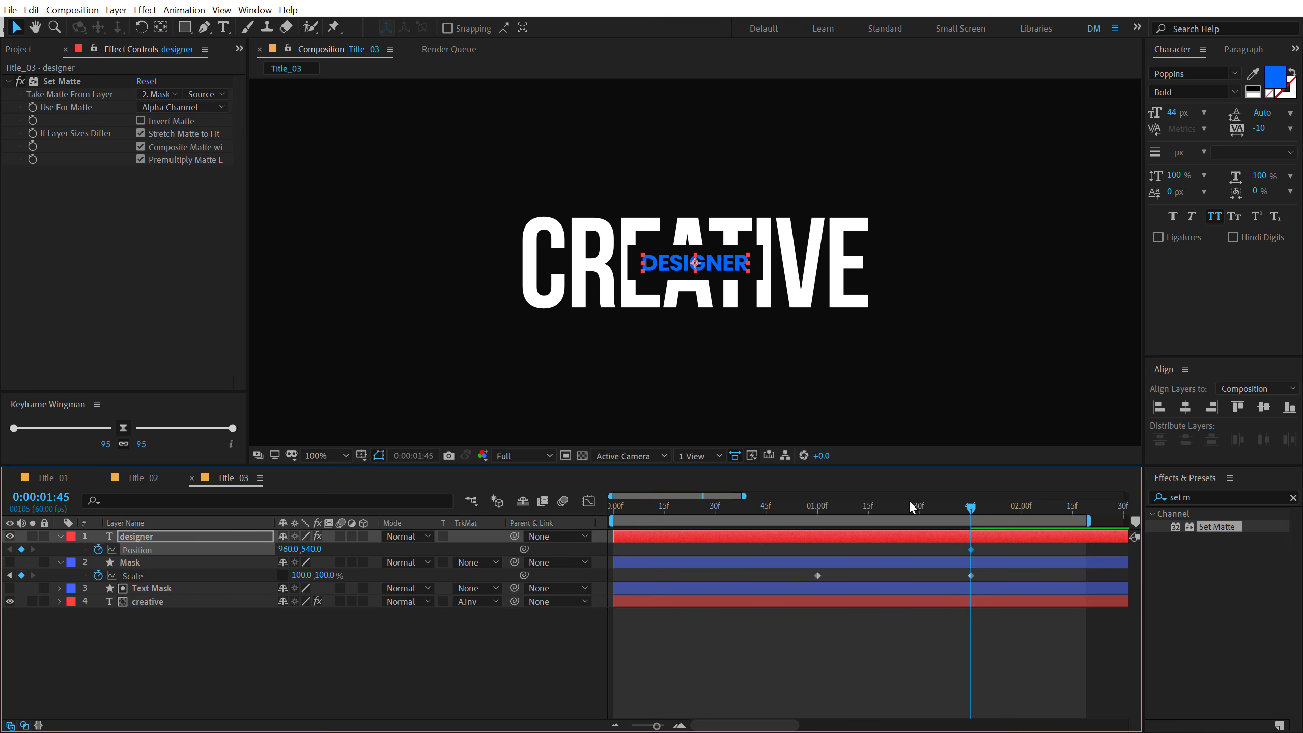
left_click_drag(908, 503, 819, 507)
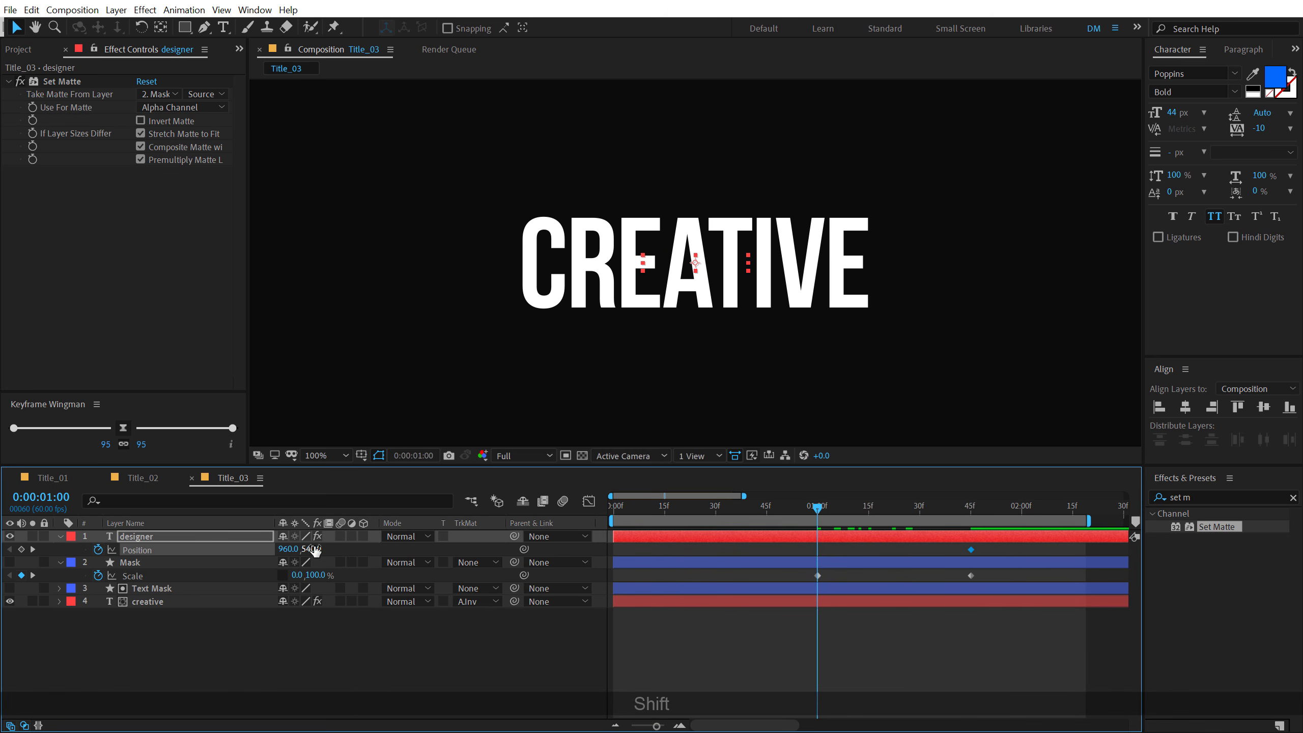
left_click_drag(316, 550, 295, 548)
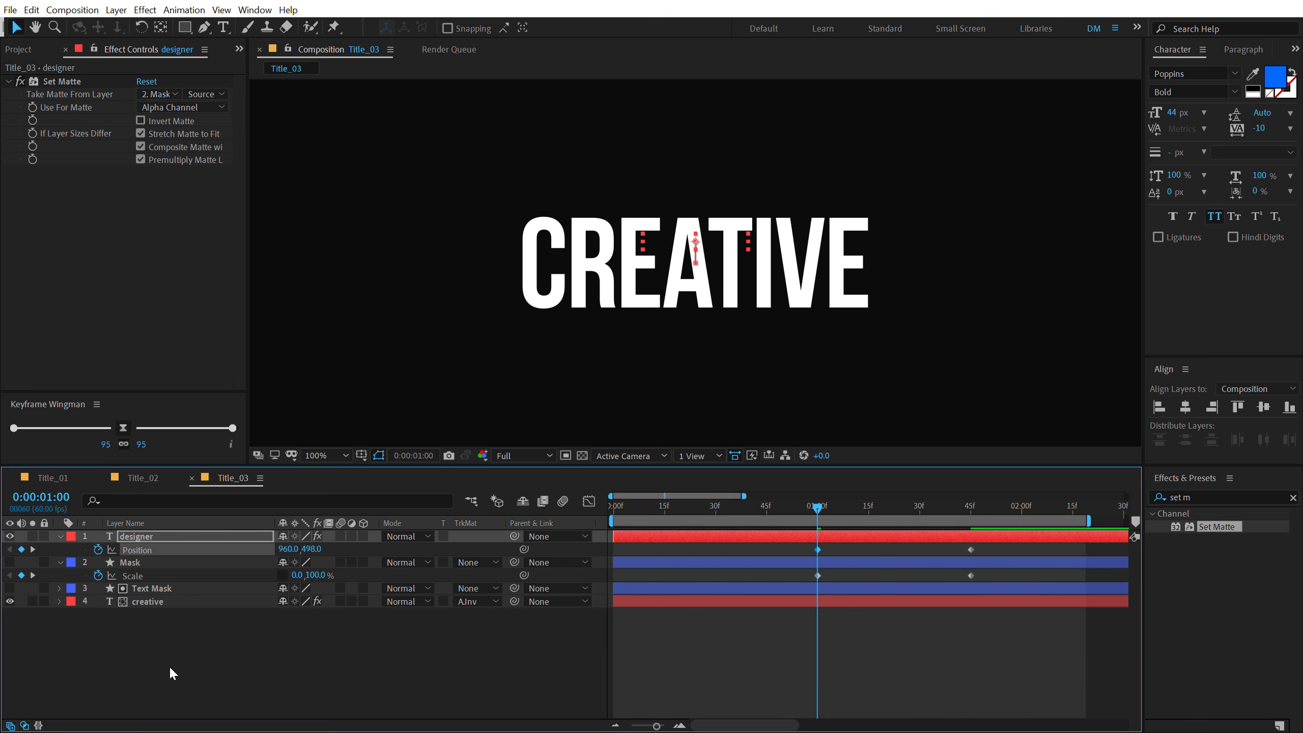
- Reveal all animated properties and ease every Position and Scale keyframe with Keyframe Wingman at 95/95
left_click_drag(181, 668, 201, 491)
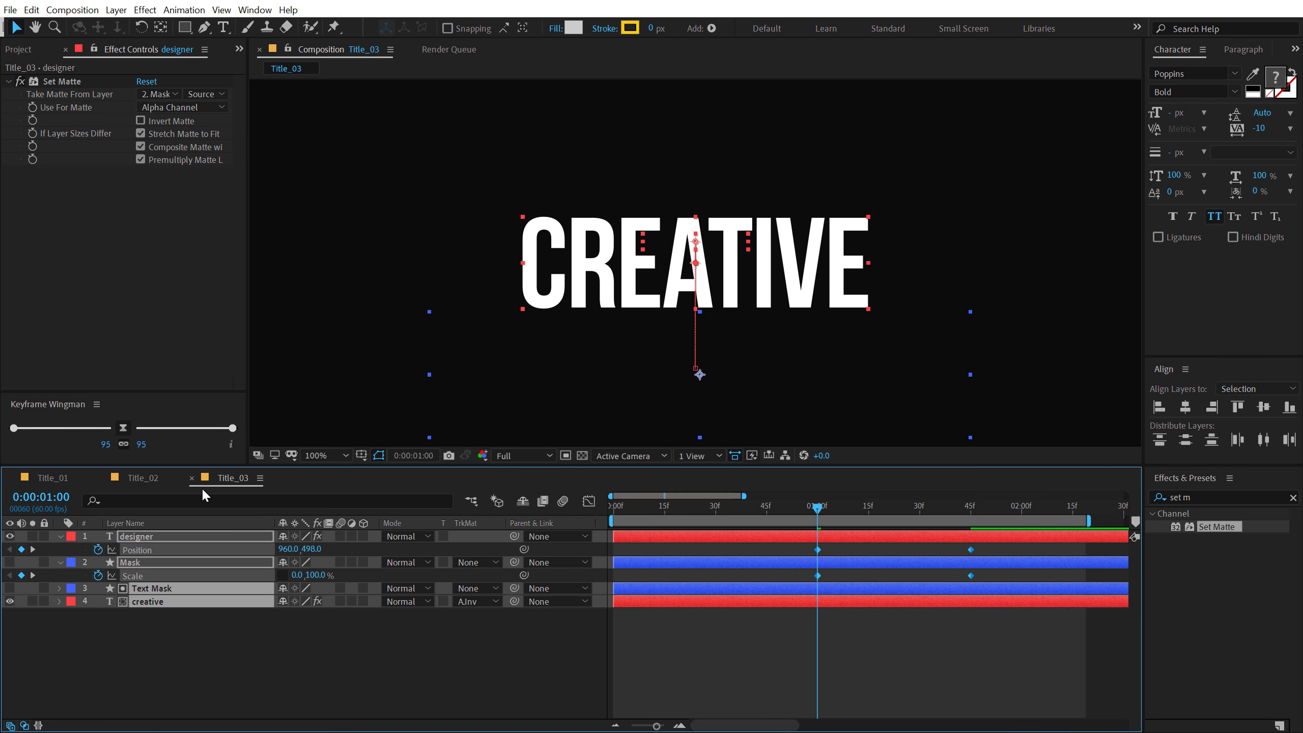
key("u")
key("u")
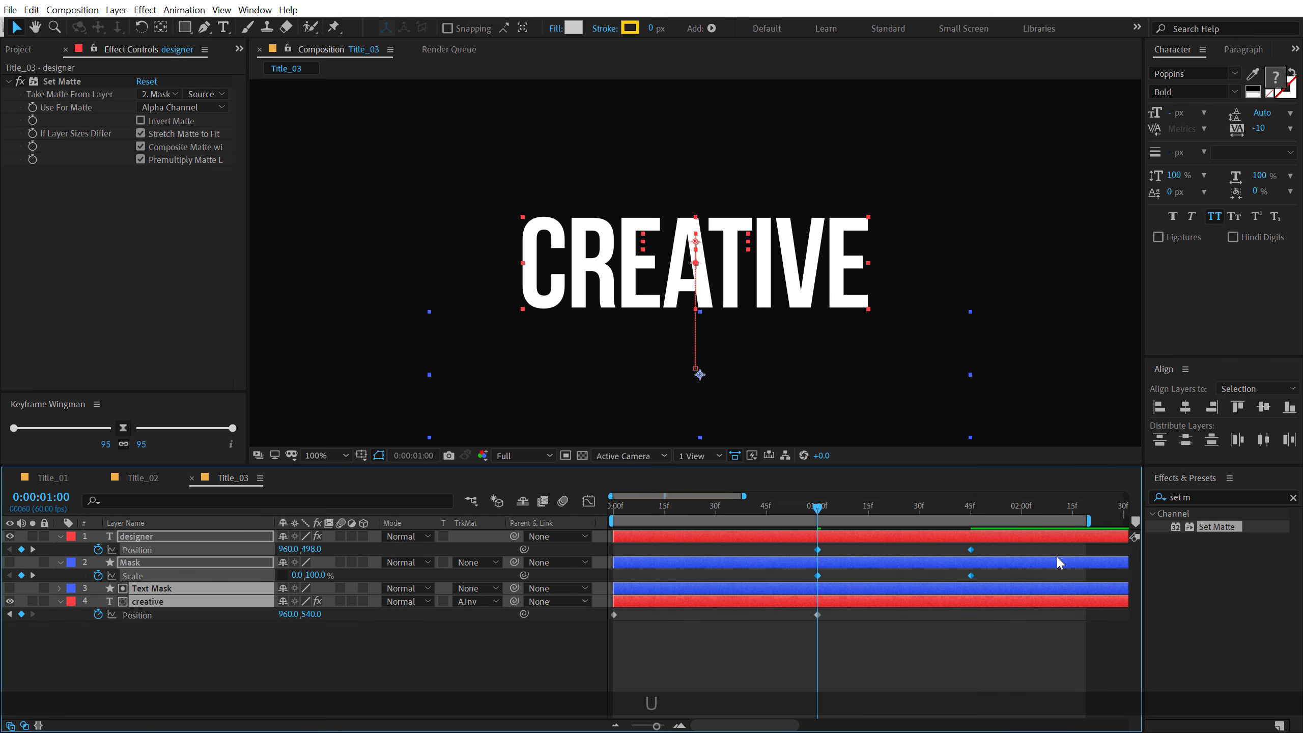
left_click_drag(1049, 548, 602, 646)
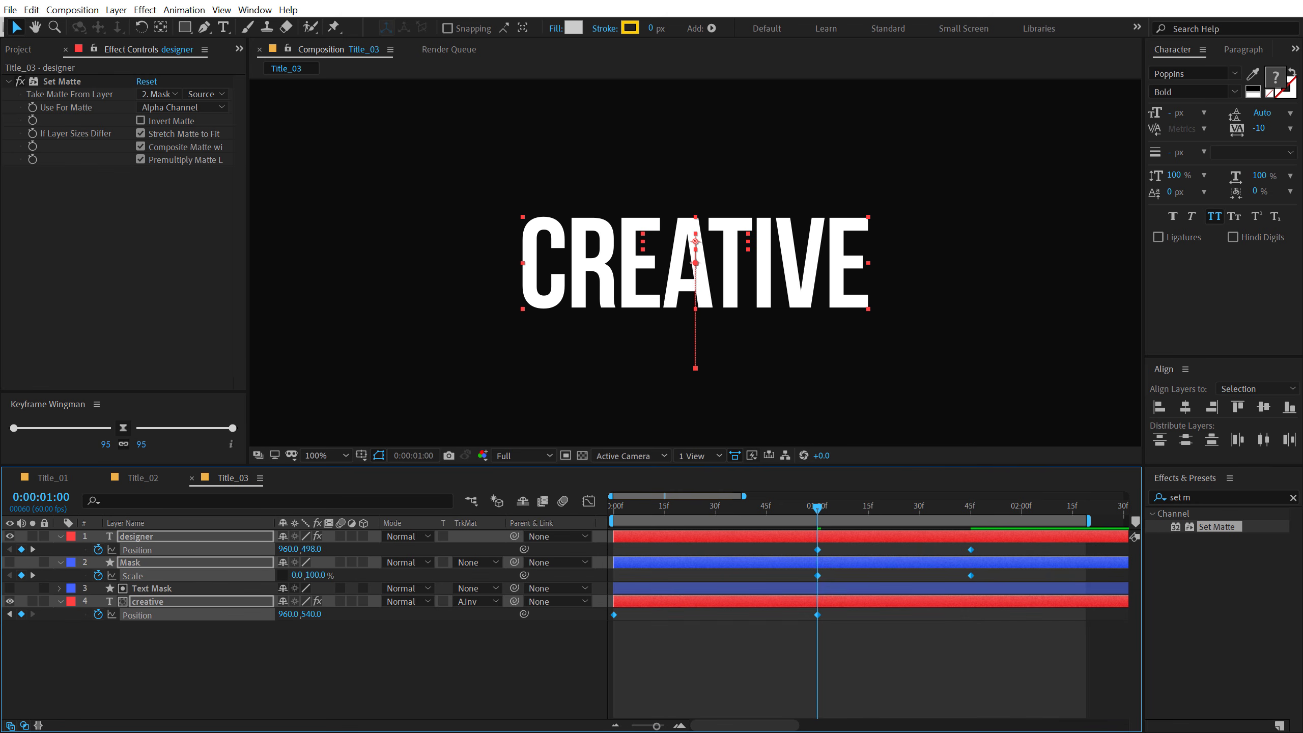
left_click(123, 429)
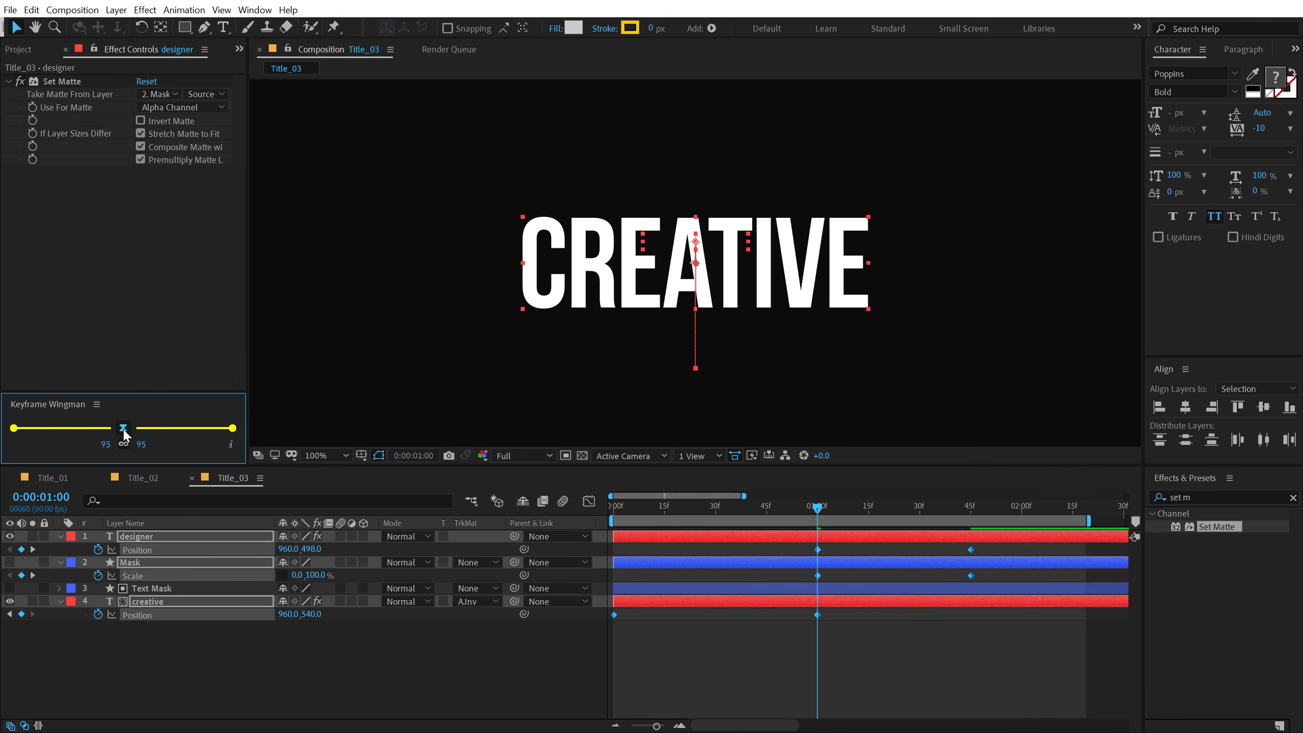
left_click(788, 622)
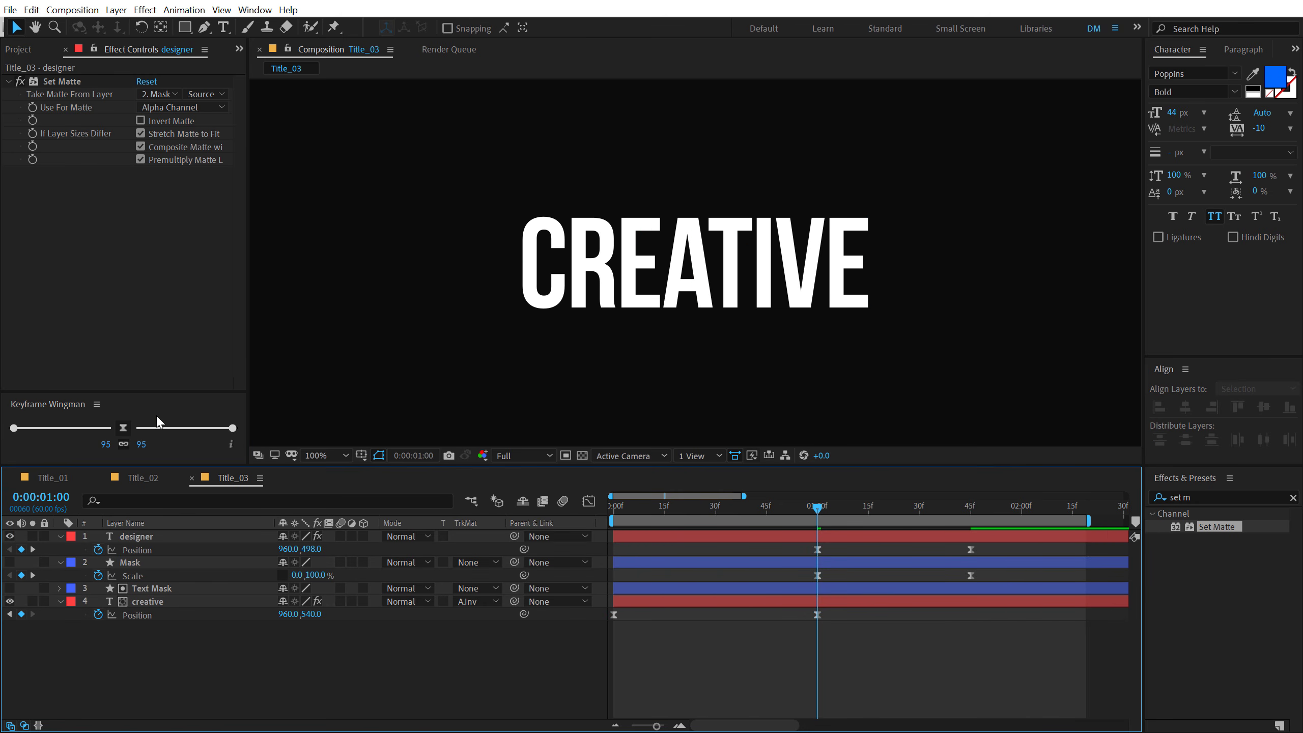
- Preview the title from the start, move the end keyframes of designer's Position and Mask's Scale to 2:00, and replay
left_click(617, 506)
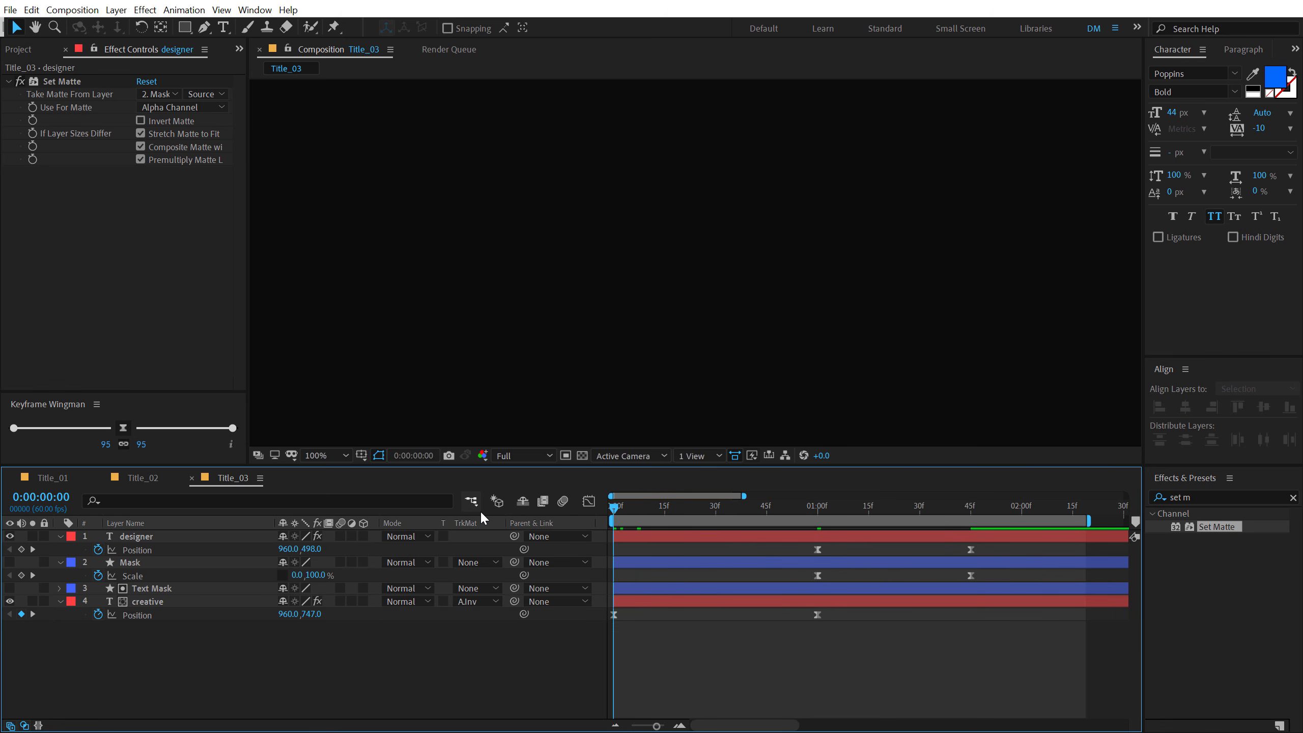
key("space")
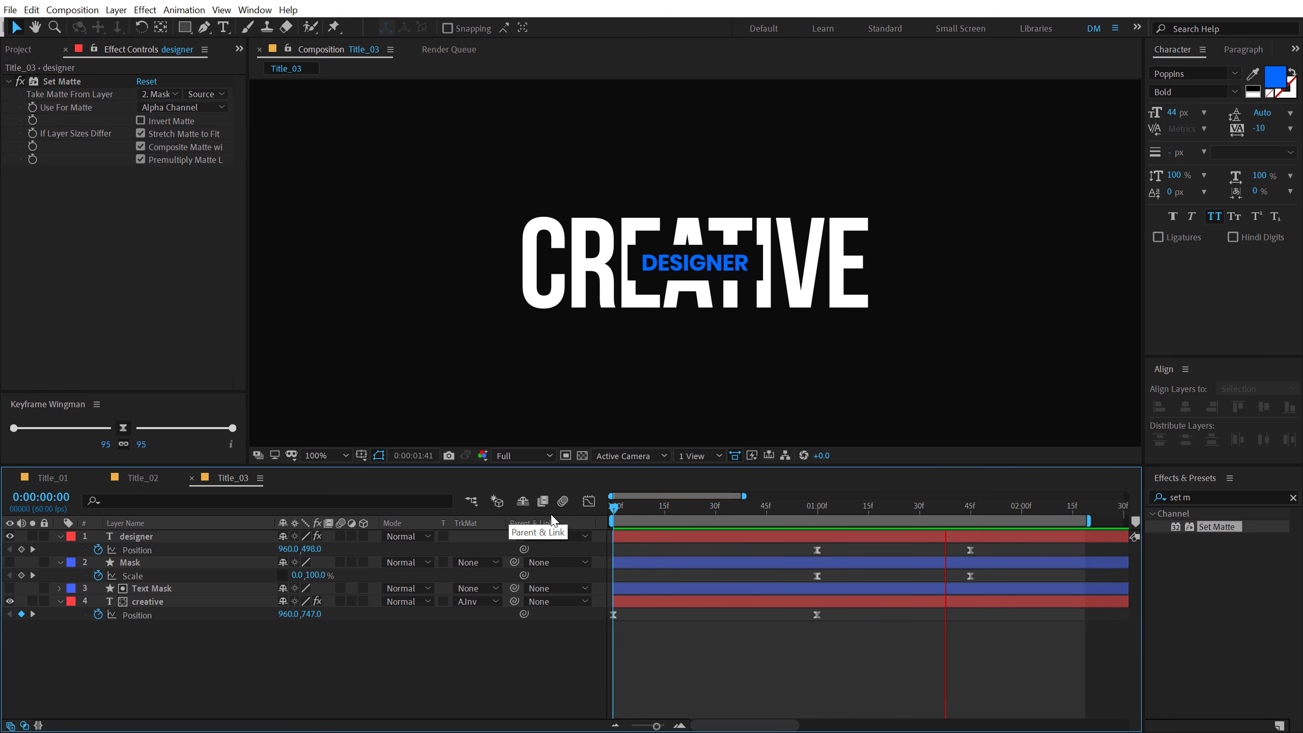
key("space")
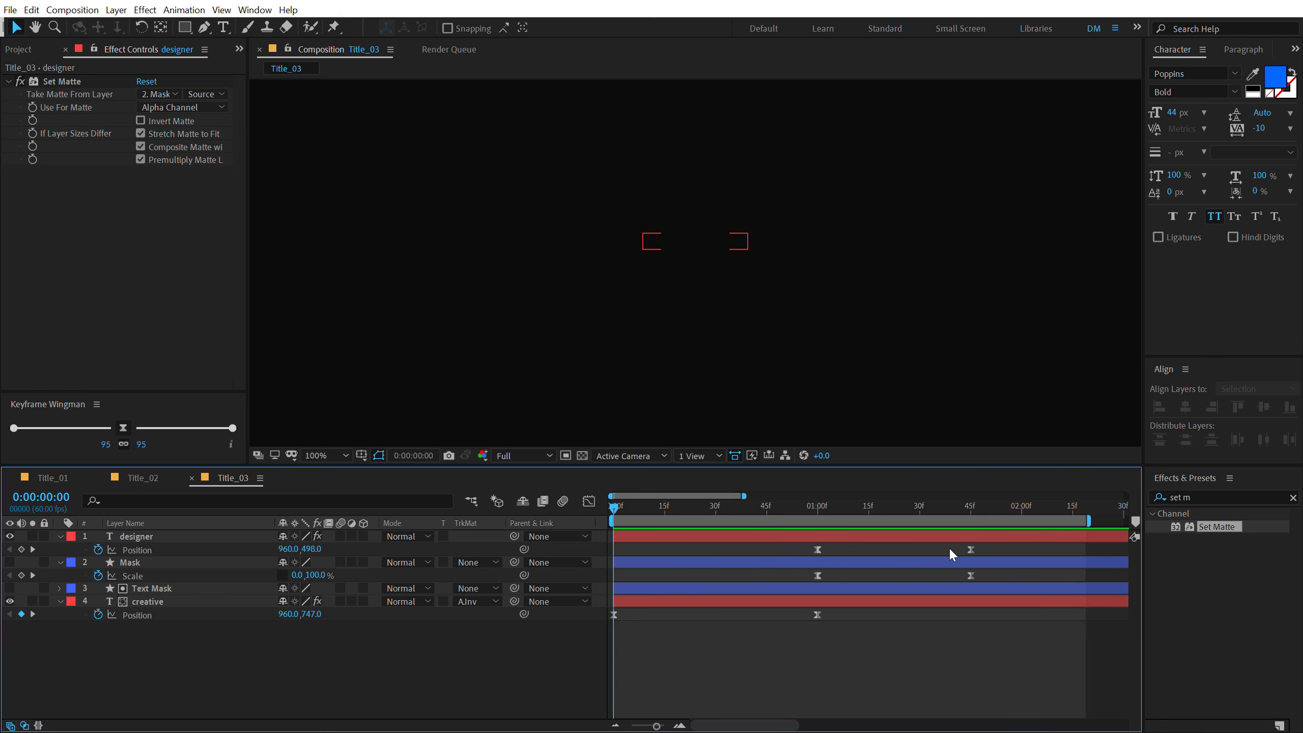
left_click_drag(949, 548, 1024, 552)
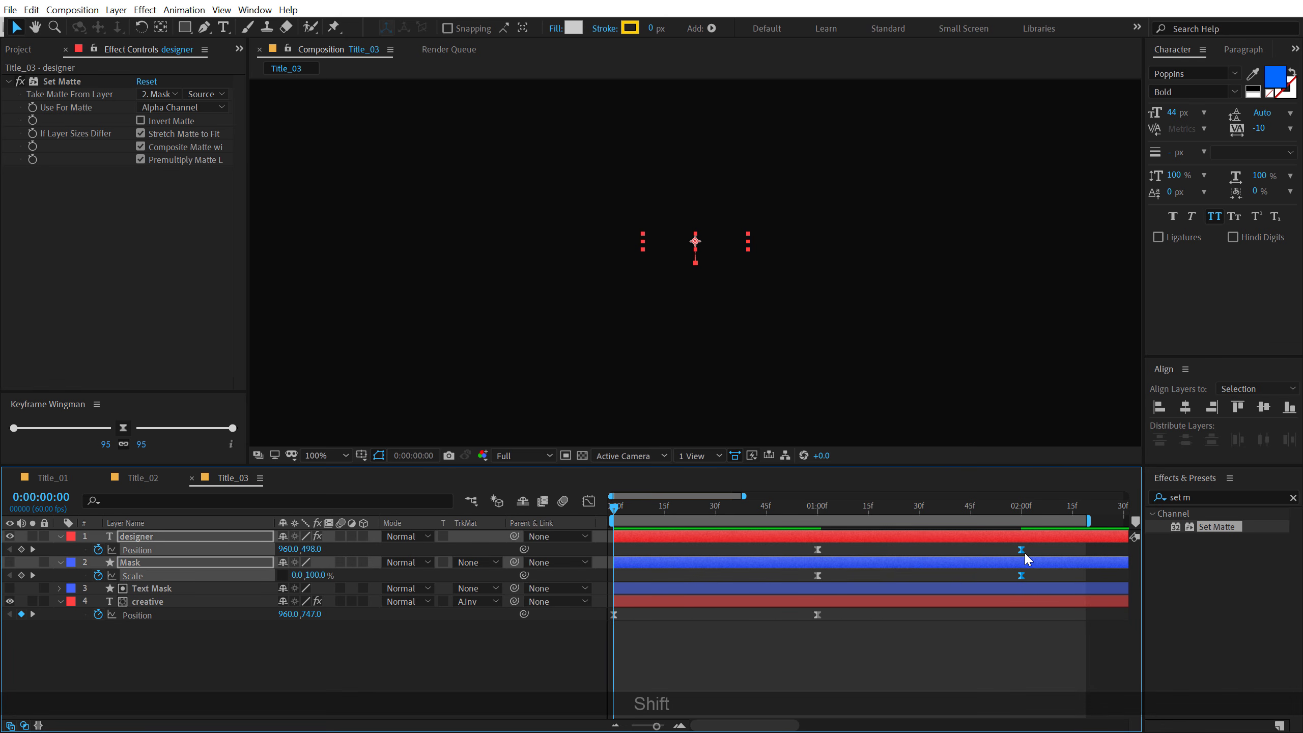
key("space")
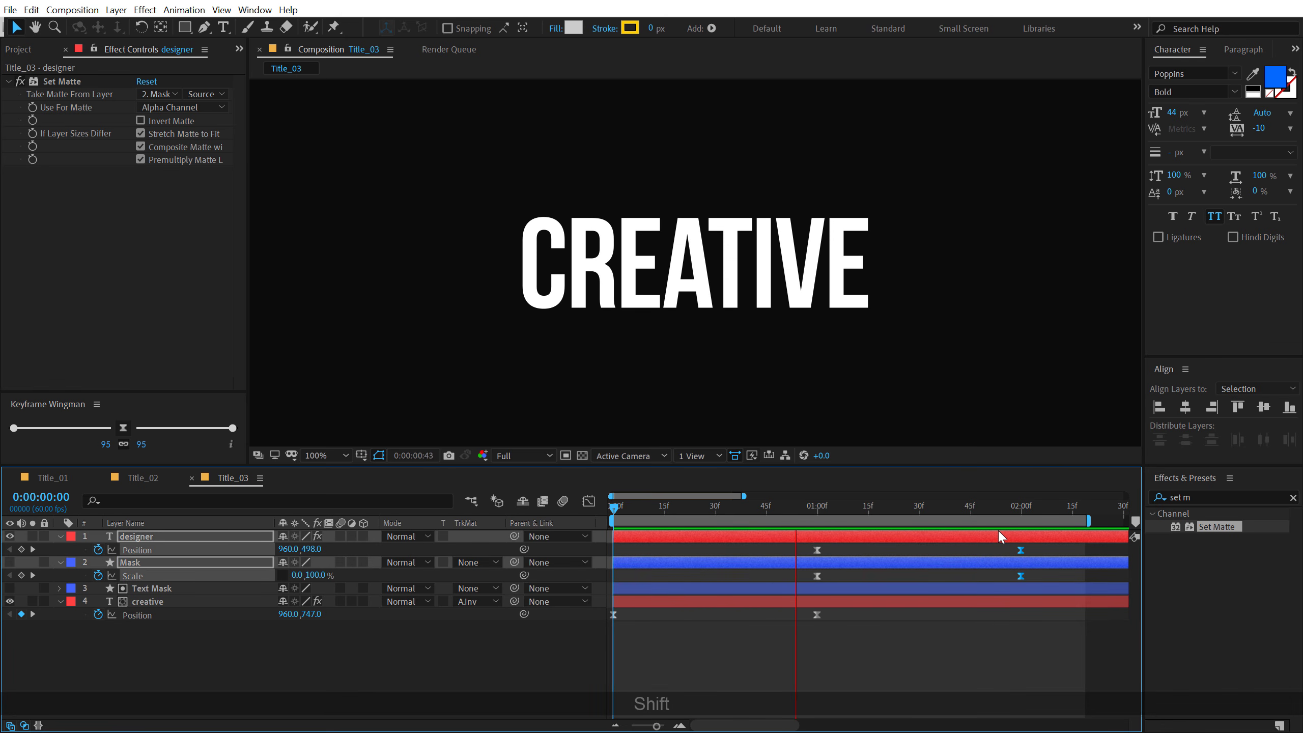
key("space")
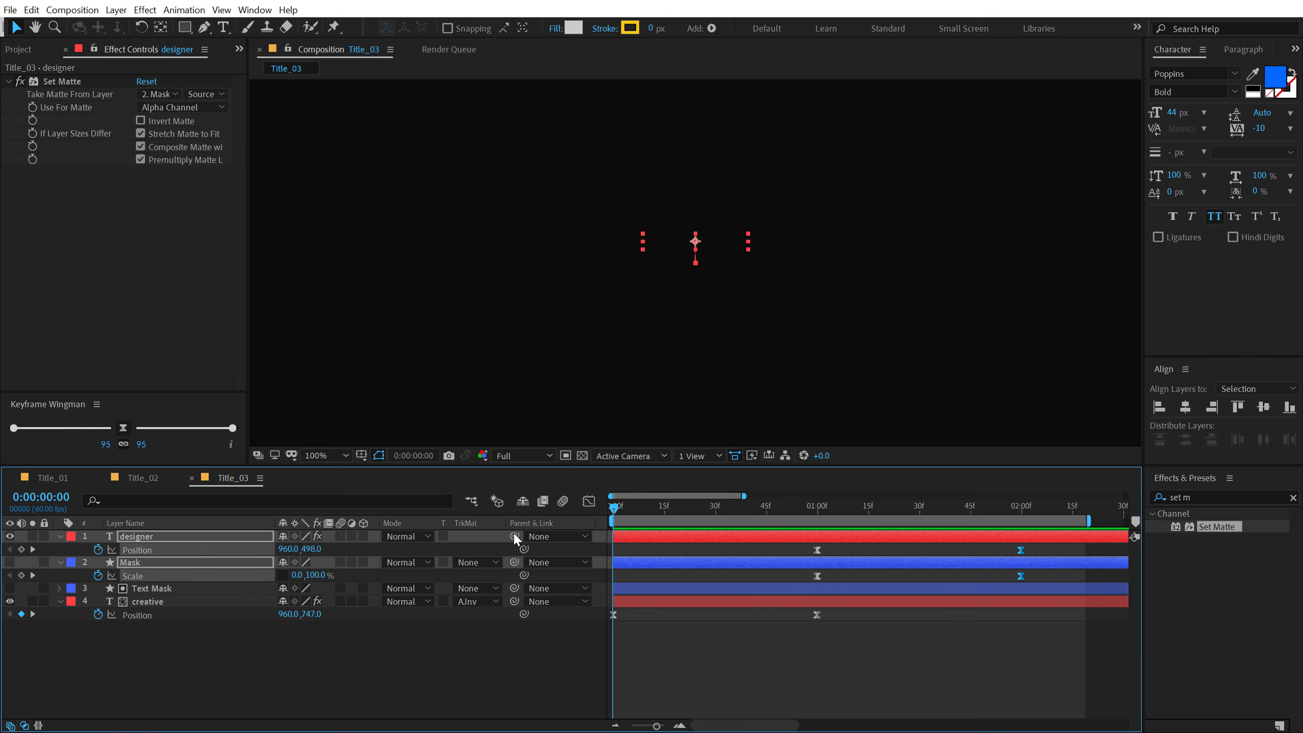
key("space")
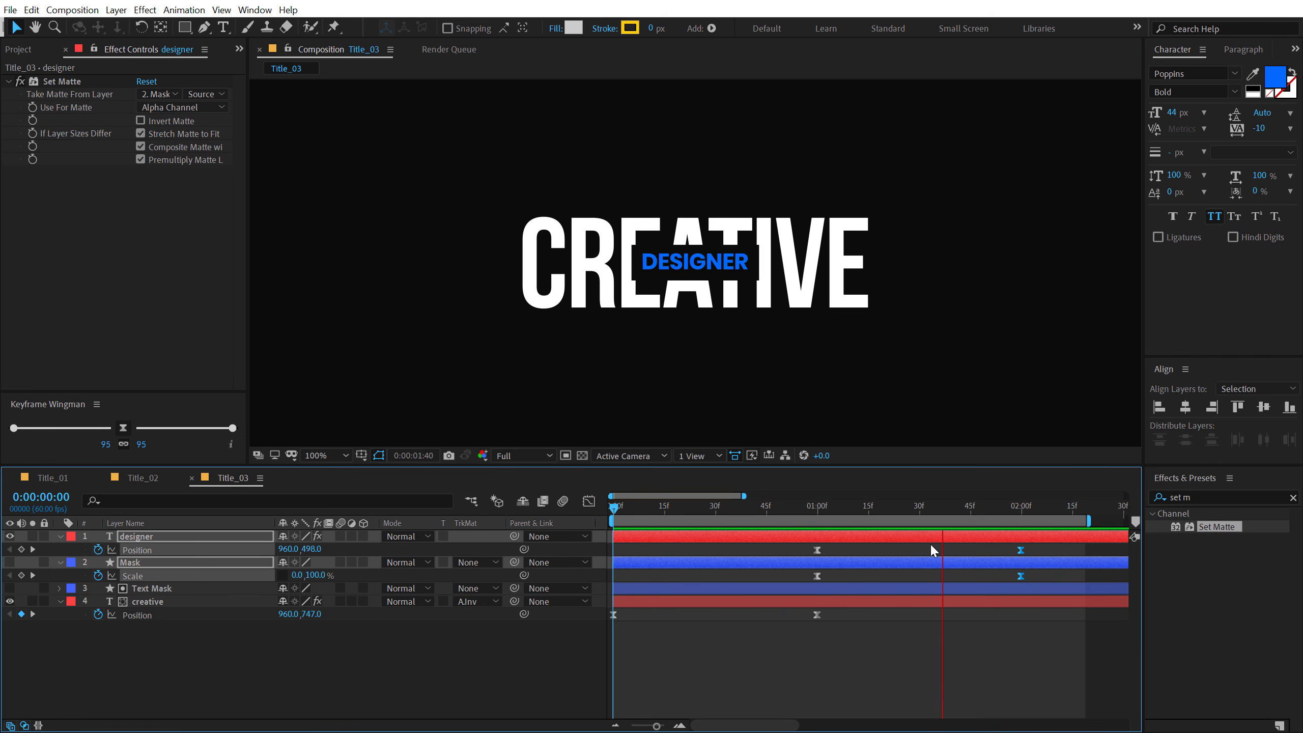
- Move the current time to 1:30 and collapse the keyframed properties of all layers
left_click_drag(839, 511, 919, 531)
left_click(237, 668)
key("ctrl+a")
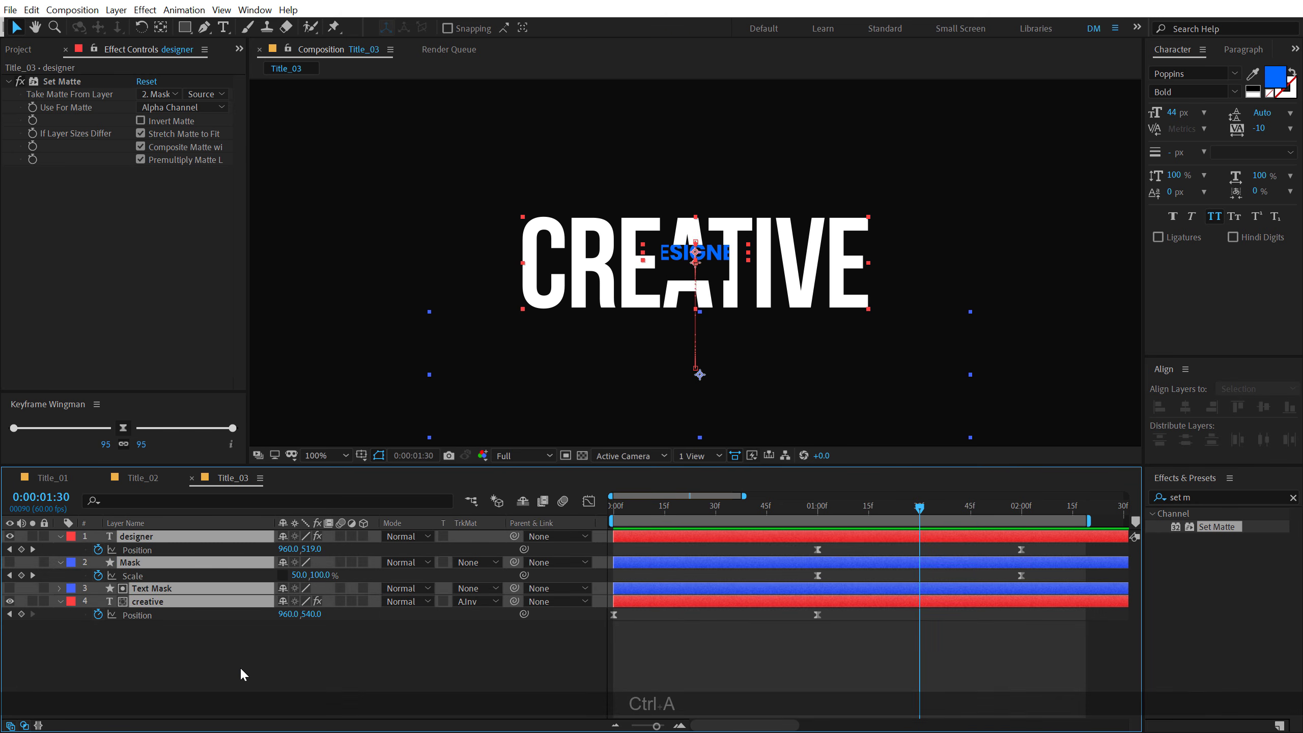
key("u")
left_click(218, 641)
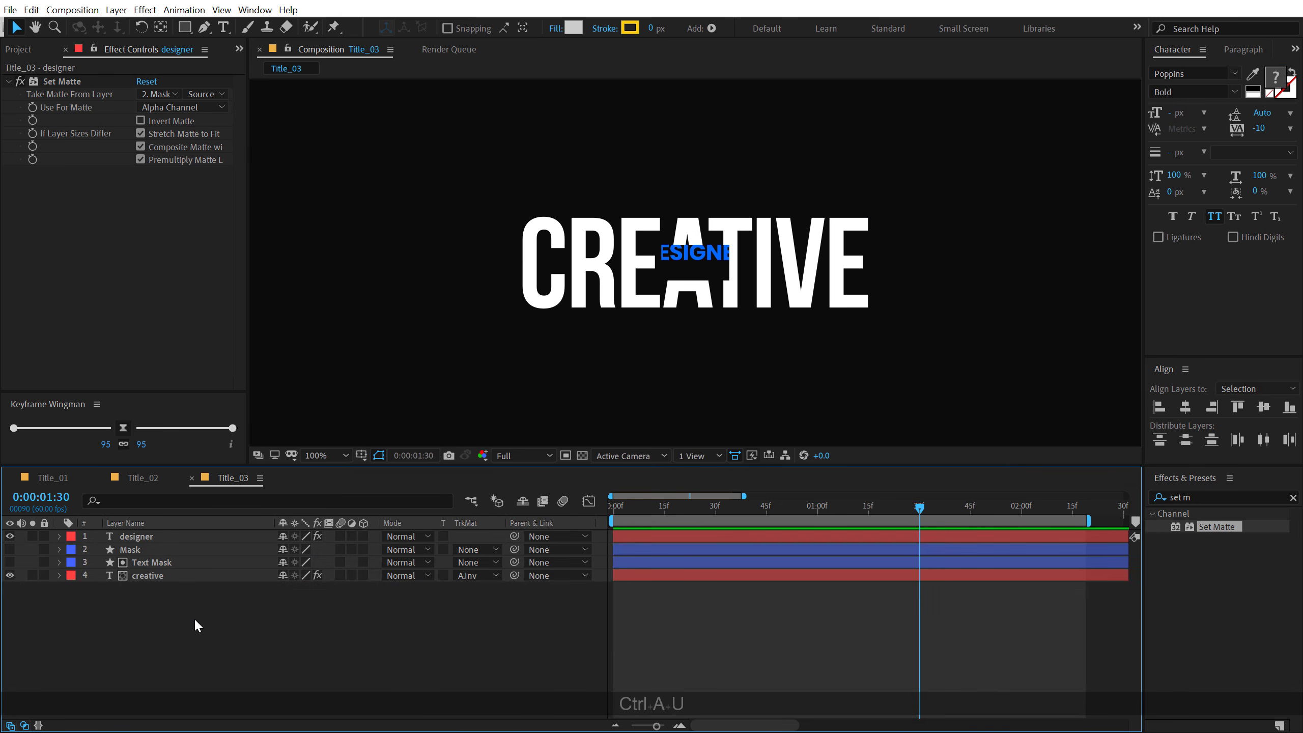
- Add a null object named Zoom and parent the designer, Mask, Text Mask and creative layers to it
right_click(178, 660)
mouse_move(308, 510)
left_click(411, 594)
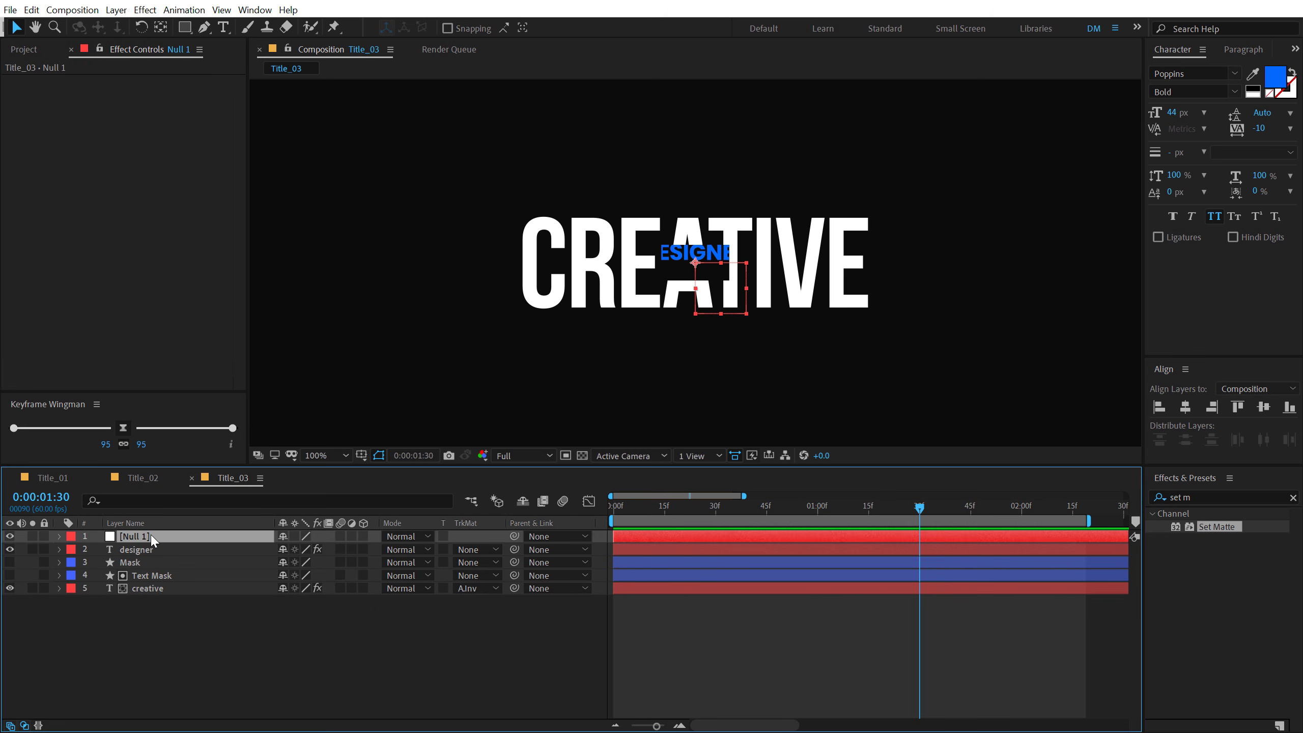
key("Return")
type("Zoom")
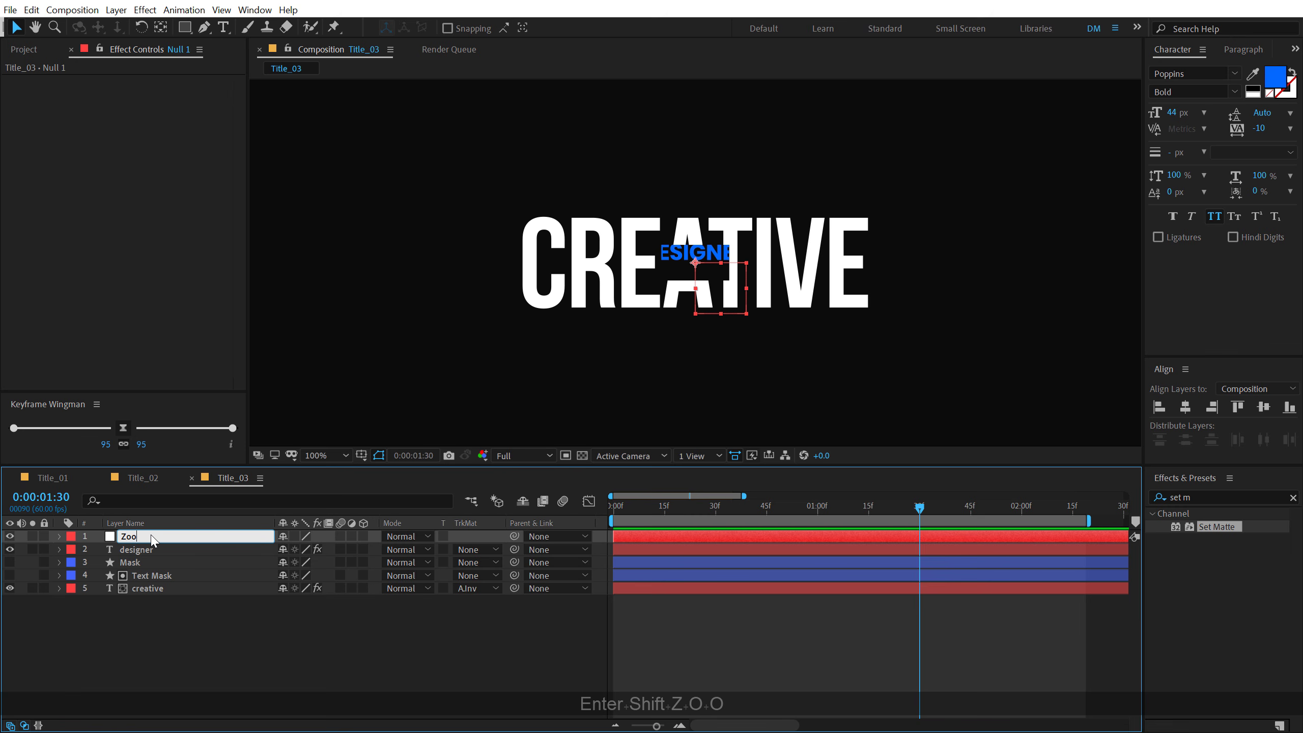
key("Return")
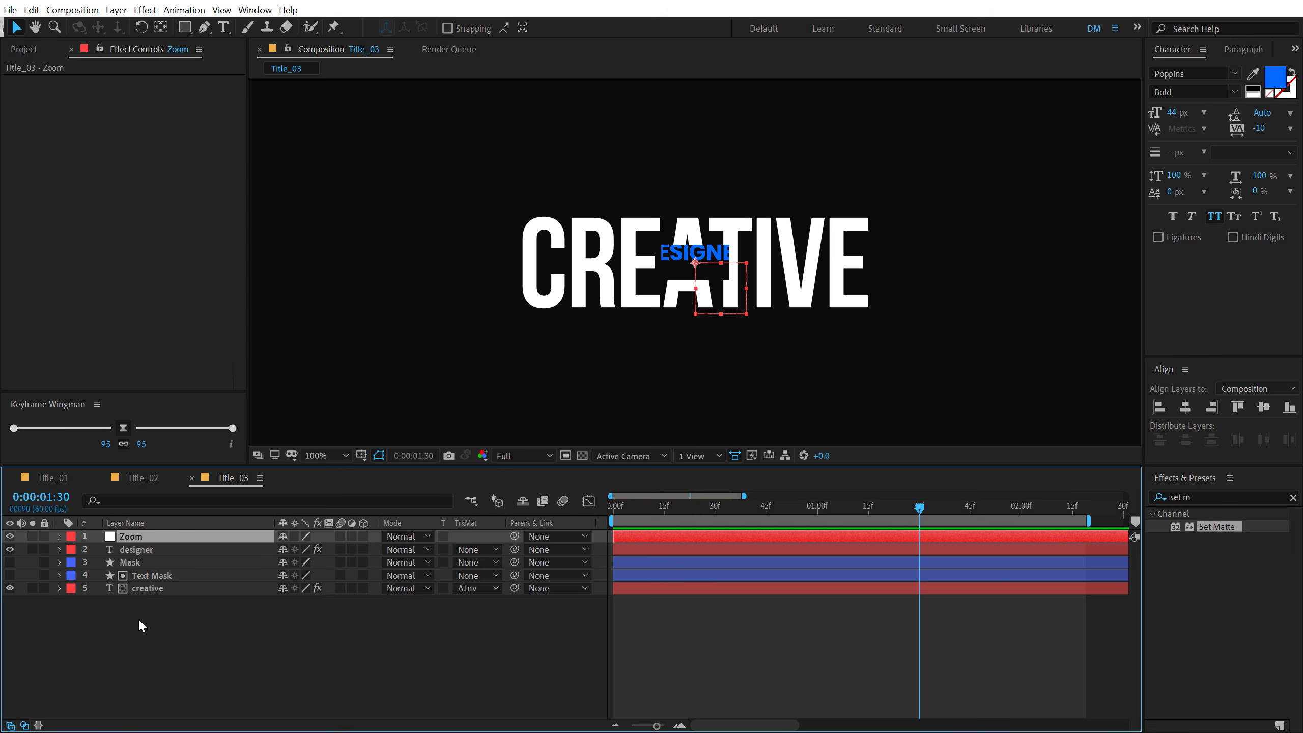
left_click_drag(136, 619, 156, 552)
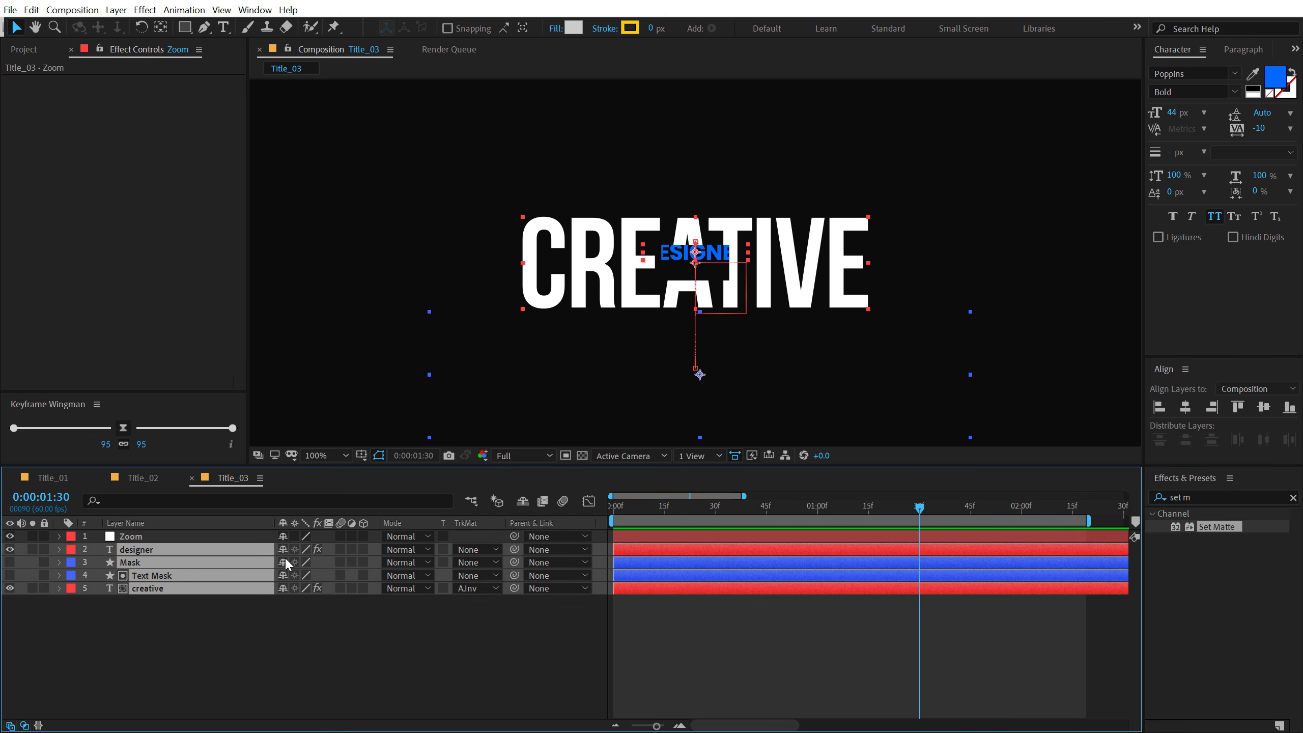
left_click_drag(515, 548, 137, 540)
- Animate the Zoom null's Scale from 100% at 1:30 to 110% at 2:30 with two keyframes
left_click(137, 538)
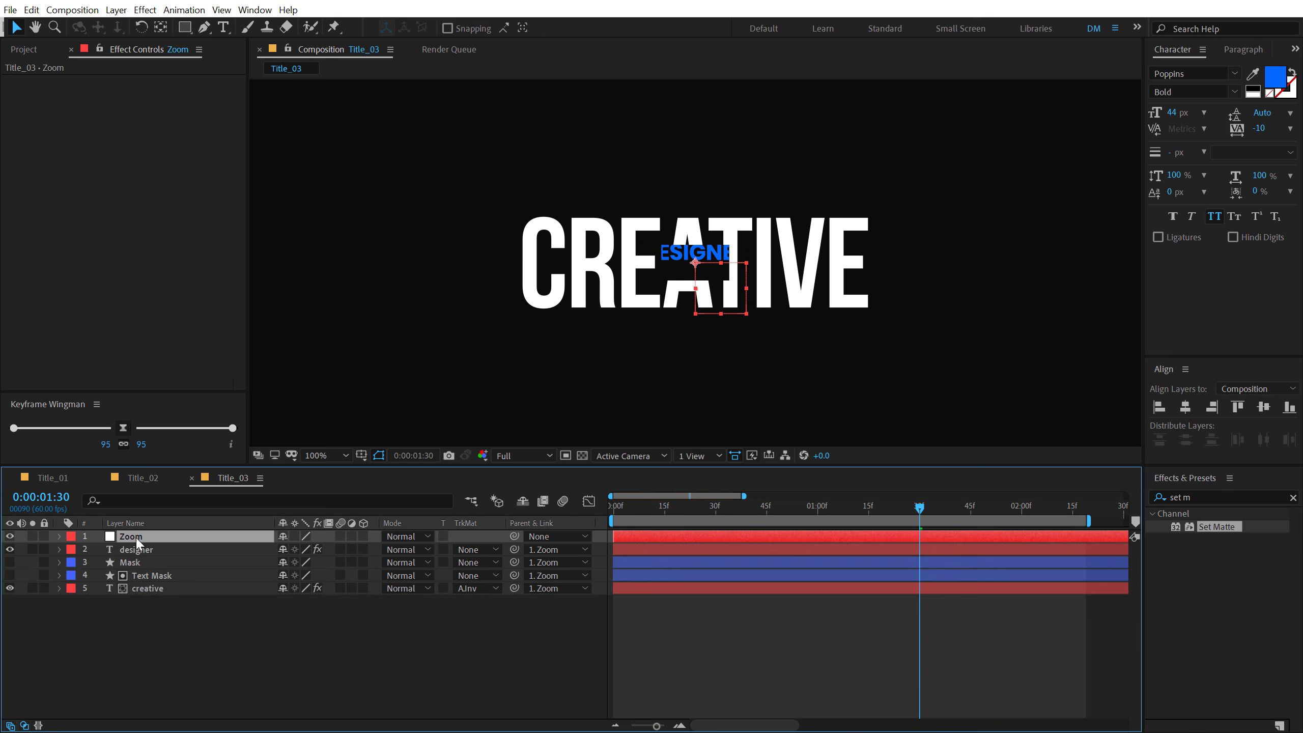
key("s")
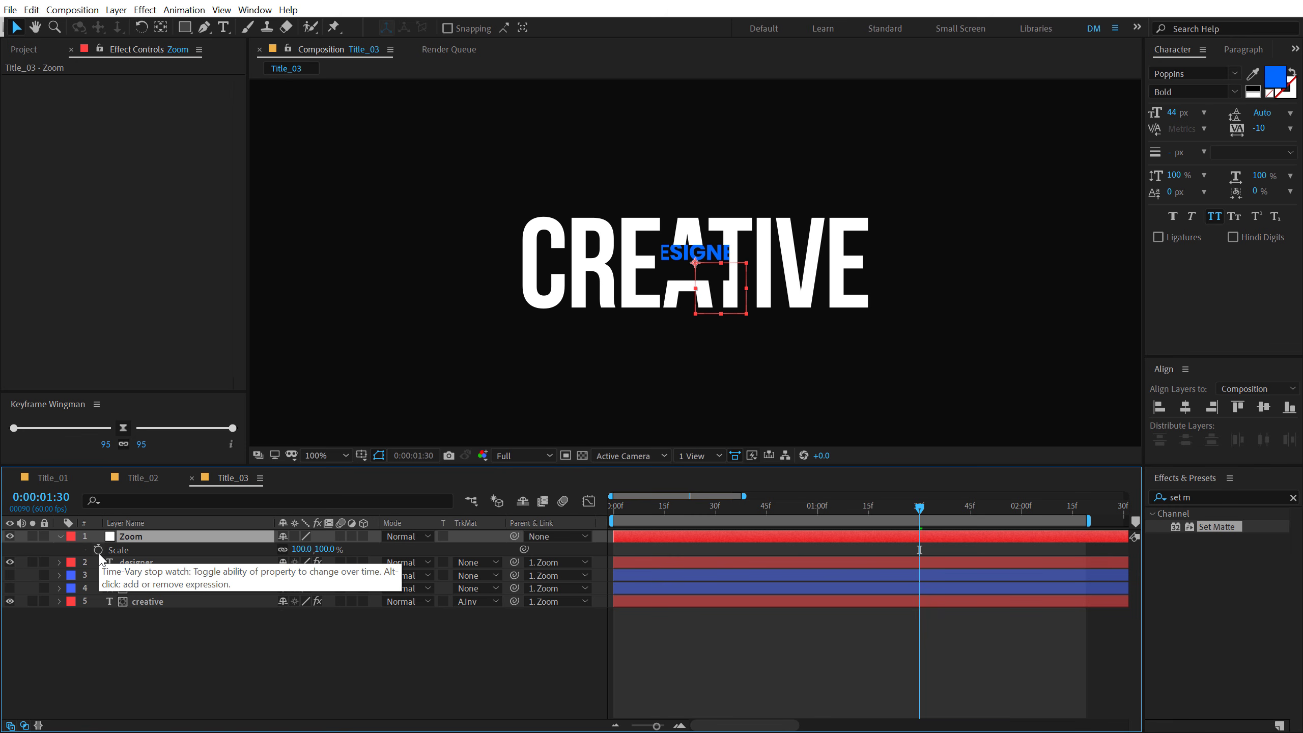
left_click(99, 552)
scroll(733, 536, "down", 3)
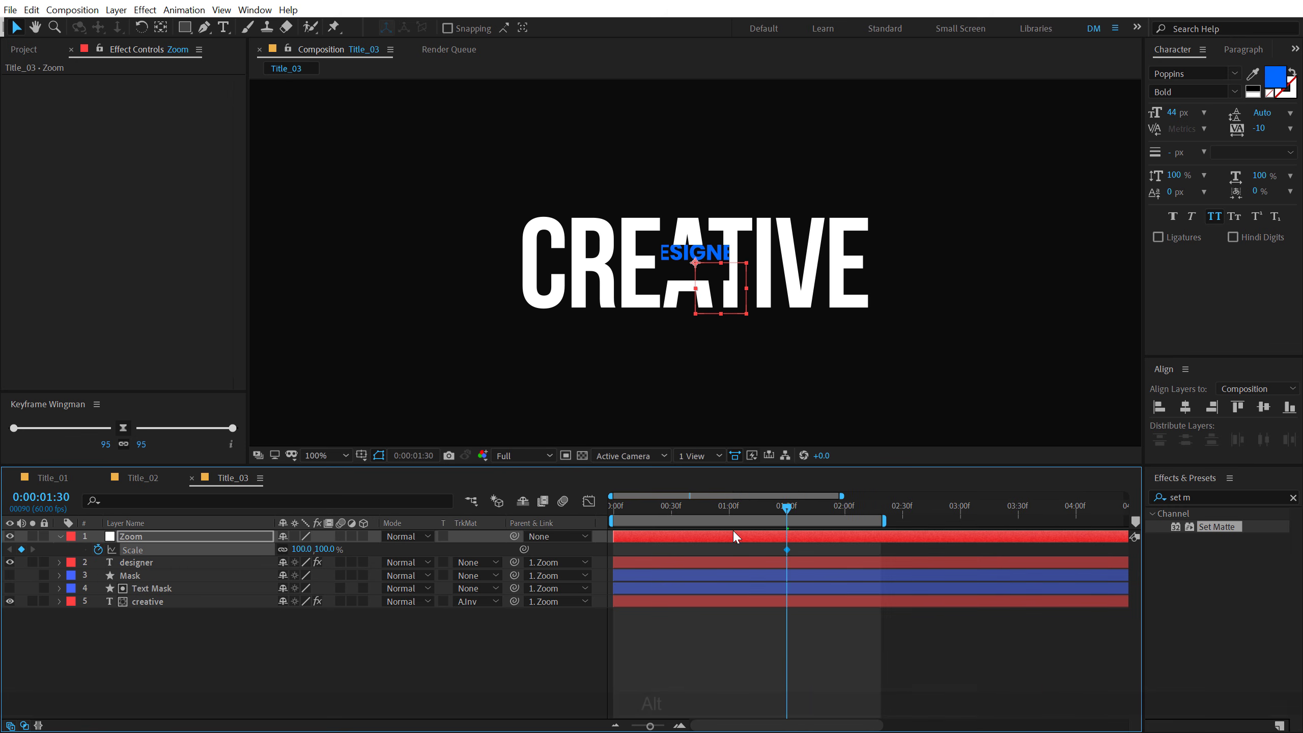
left_click_drag(845, 503, 903, 517)
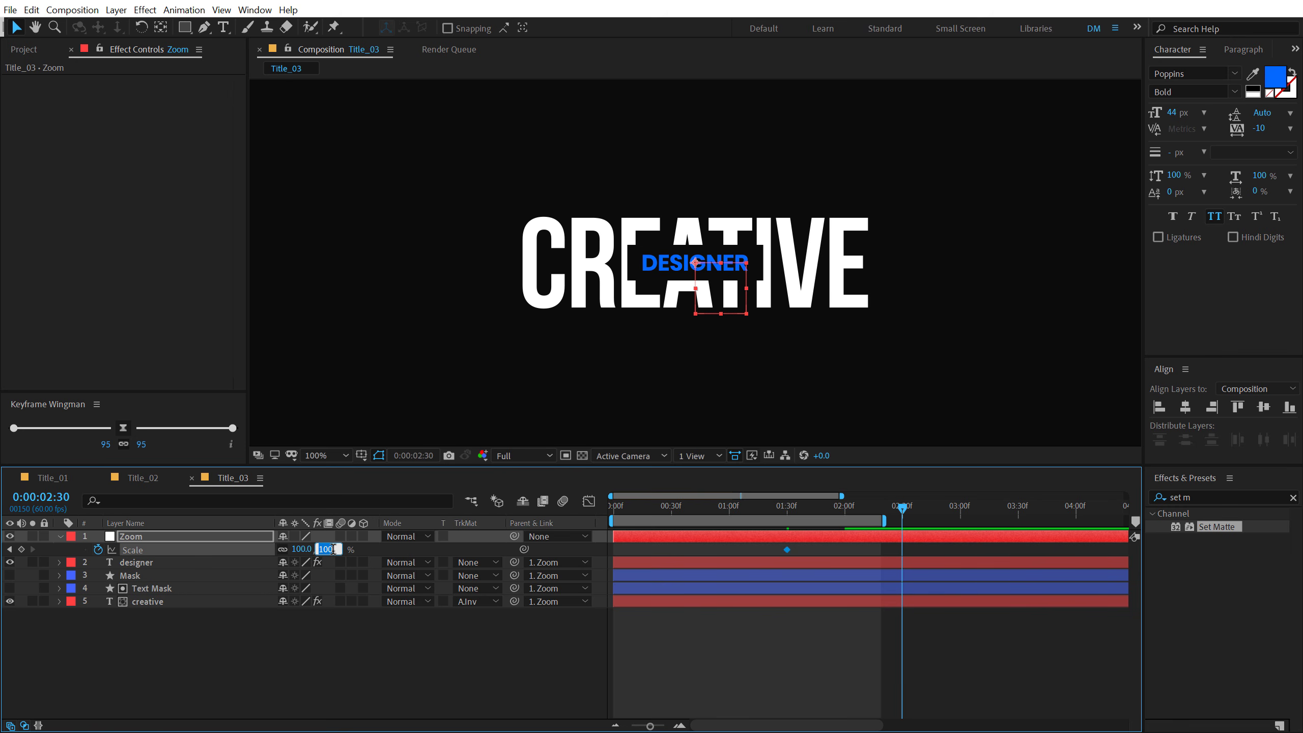
left_click(333, 549)
type("110")
key("Return")
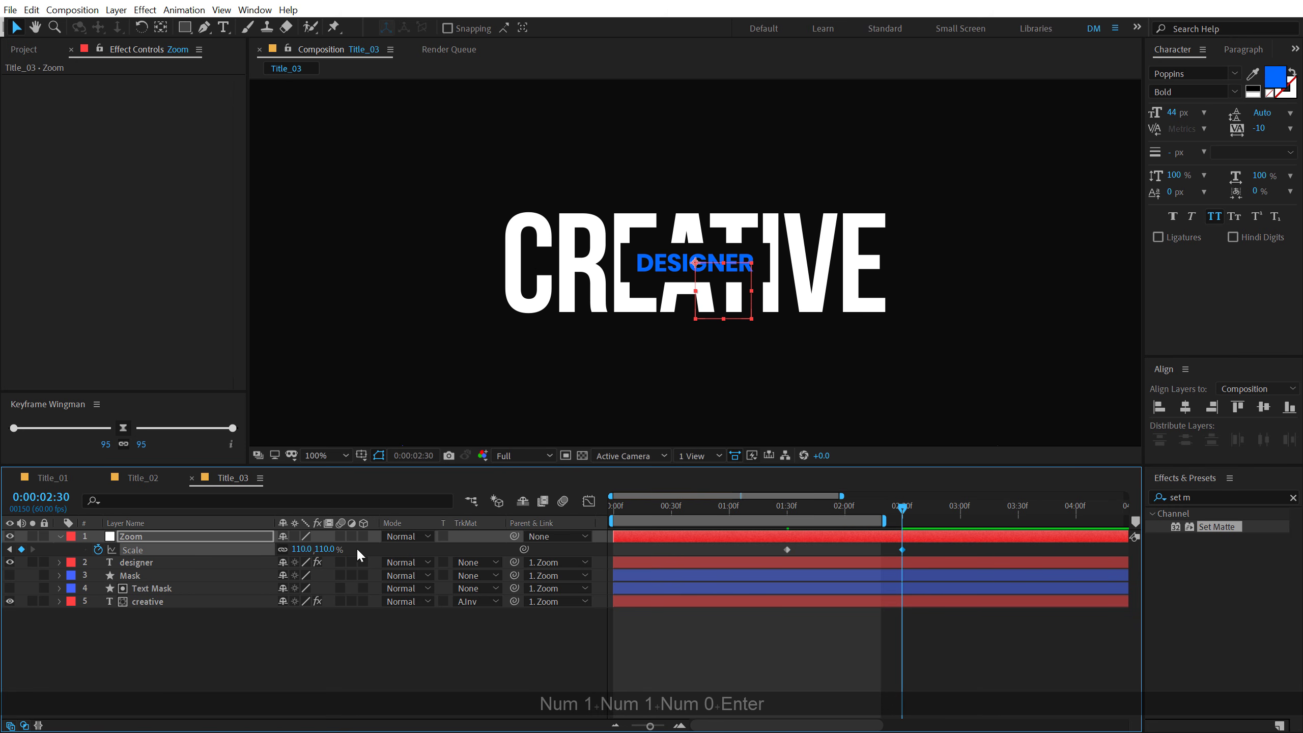
- Ease both Zoom Scale keyframes with Keyframe Wingman at 95/95, then extend the work area to just past 3:00 and preview
left_click_drag(921, 547, 709, 566)
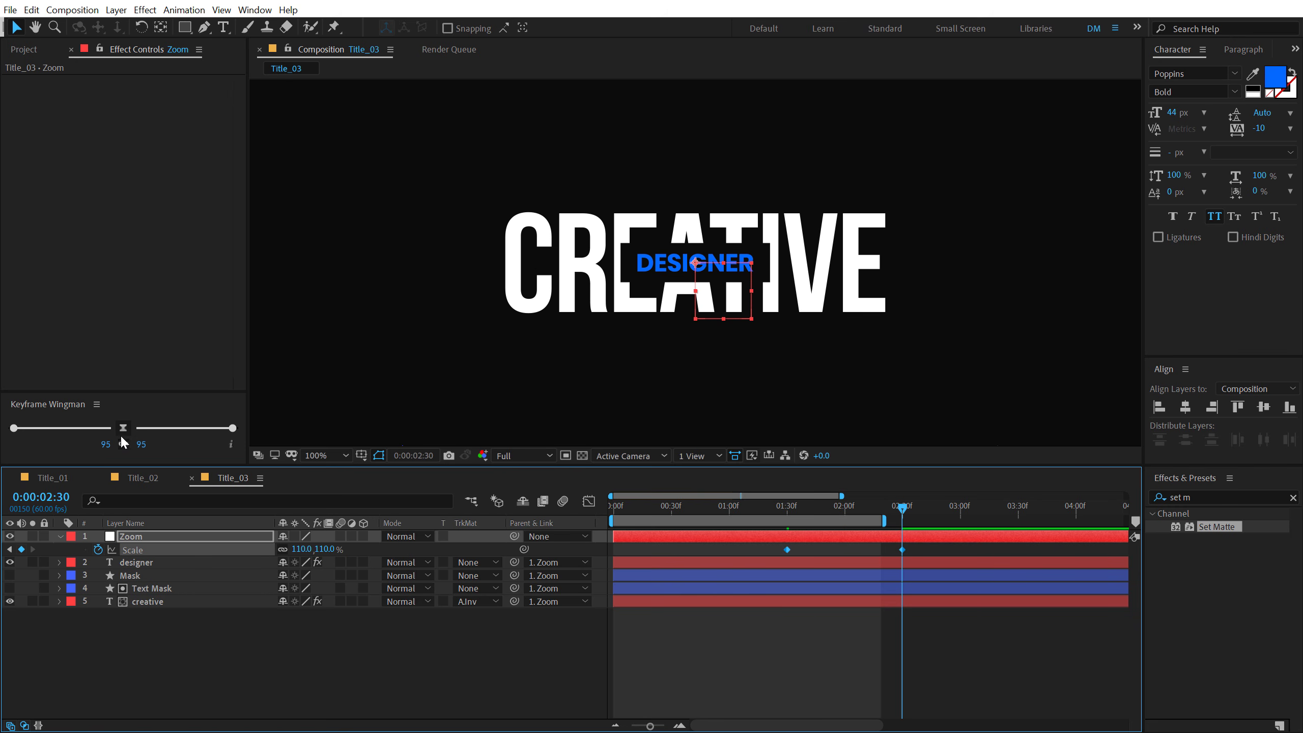
left_click(123, 428)
left_click_drag(885, 522, 974, 522)
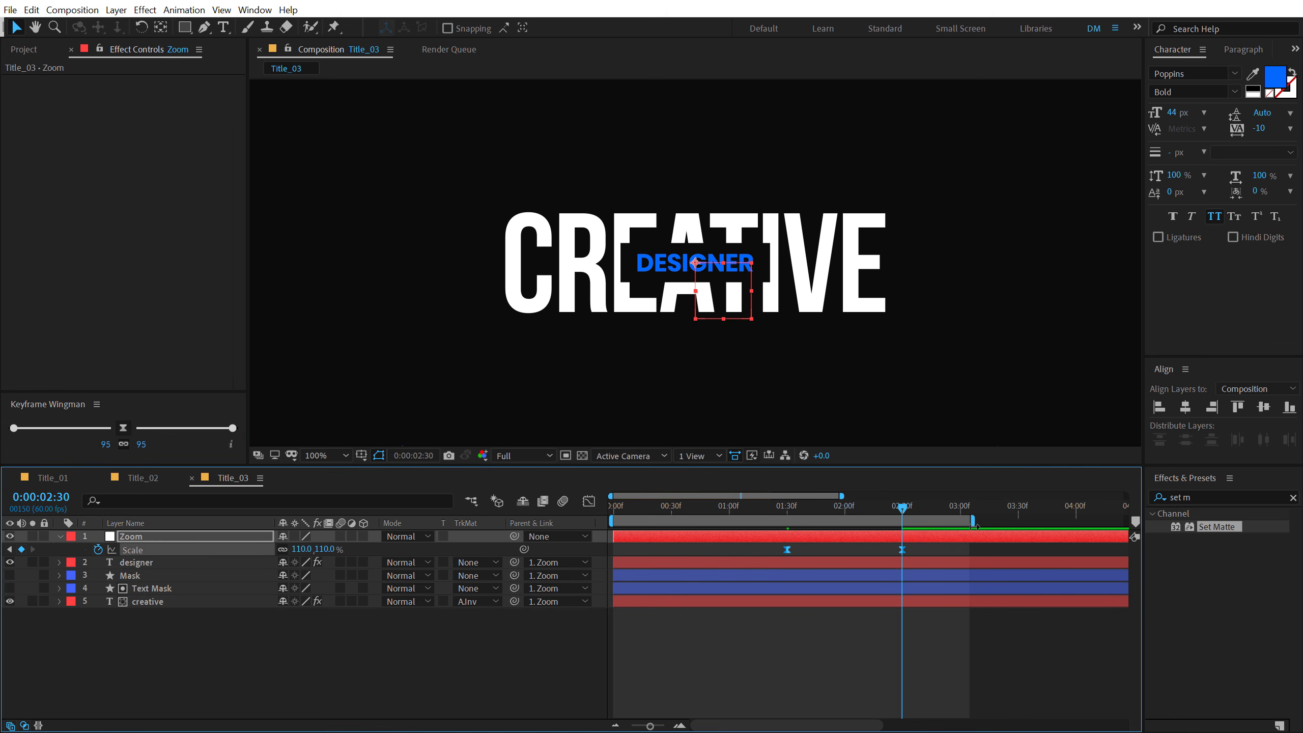
key("space")
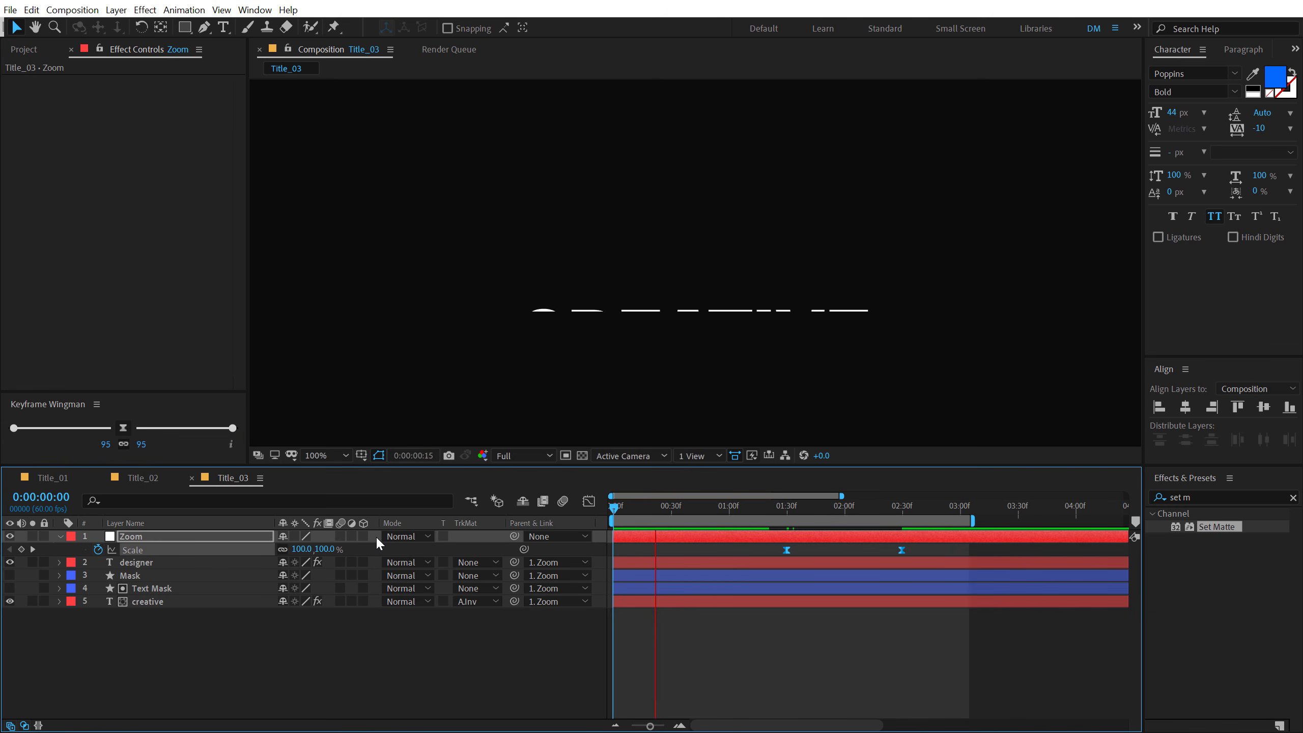